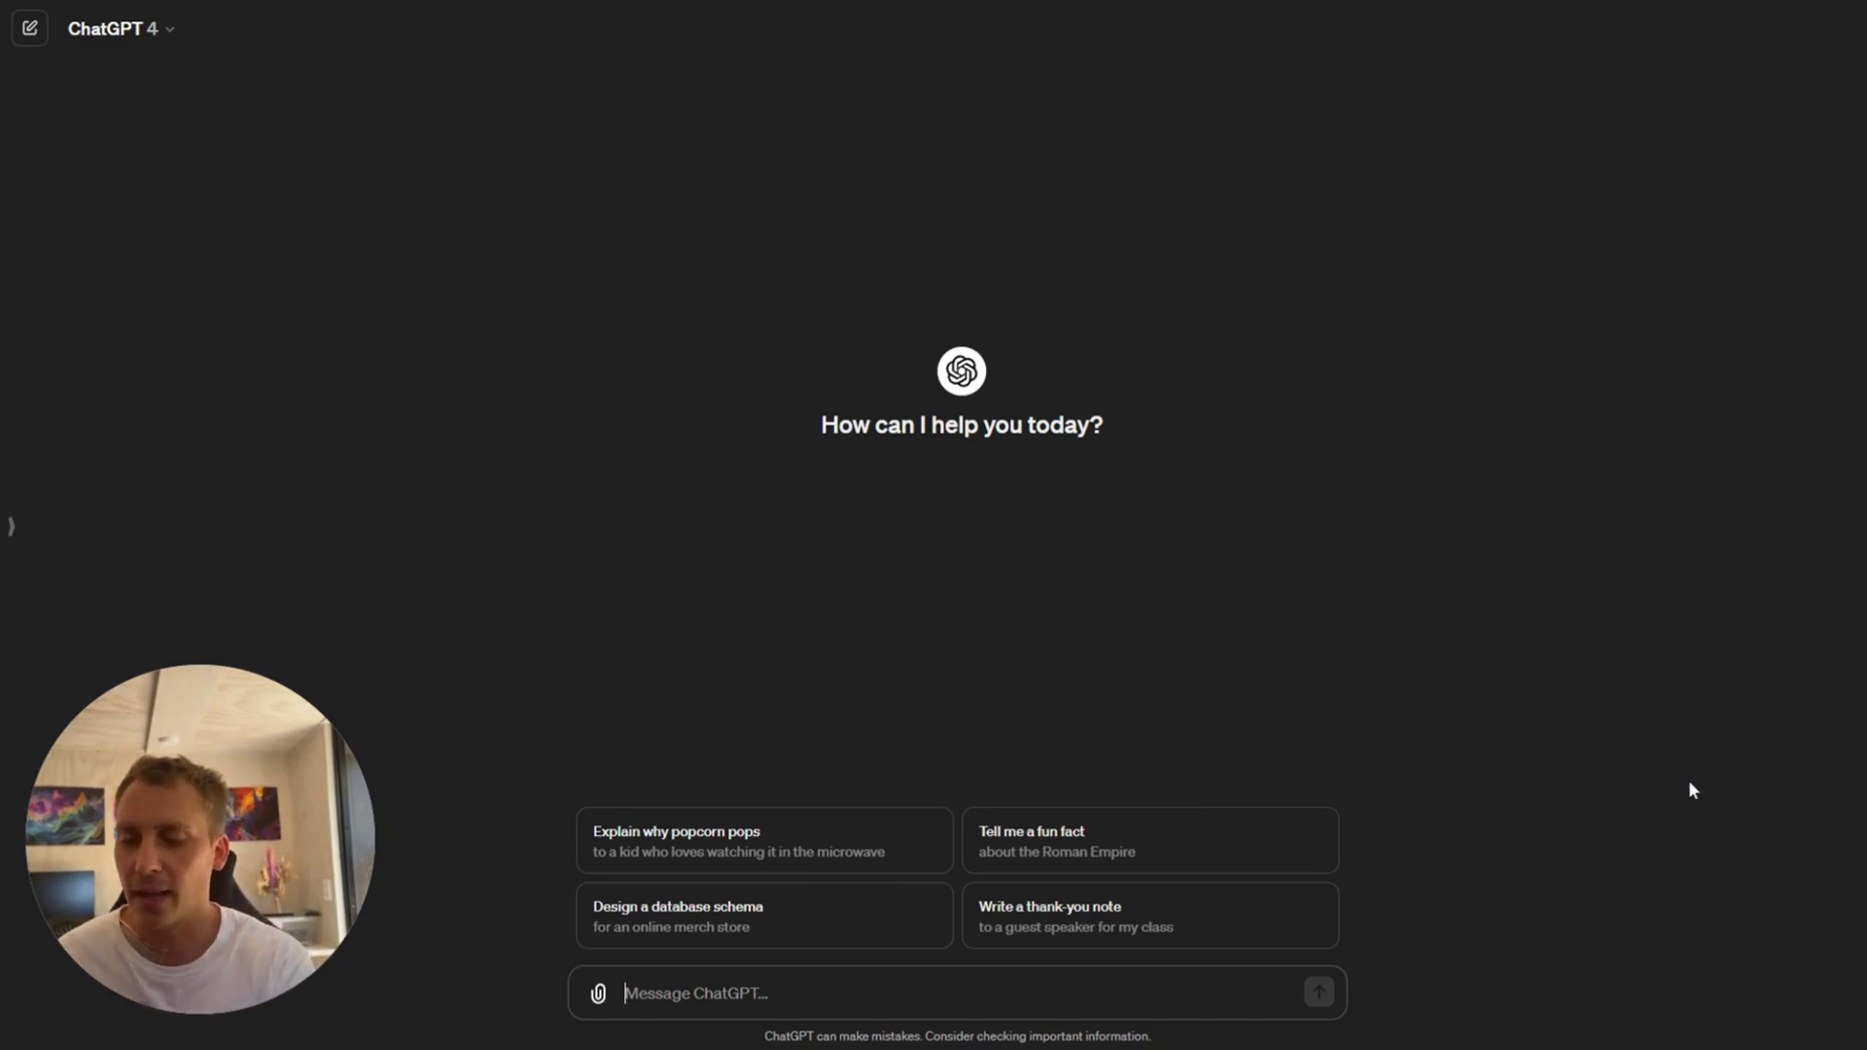
text(Create a marketing)
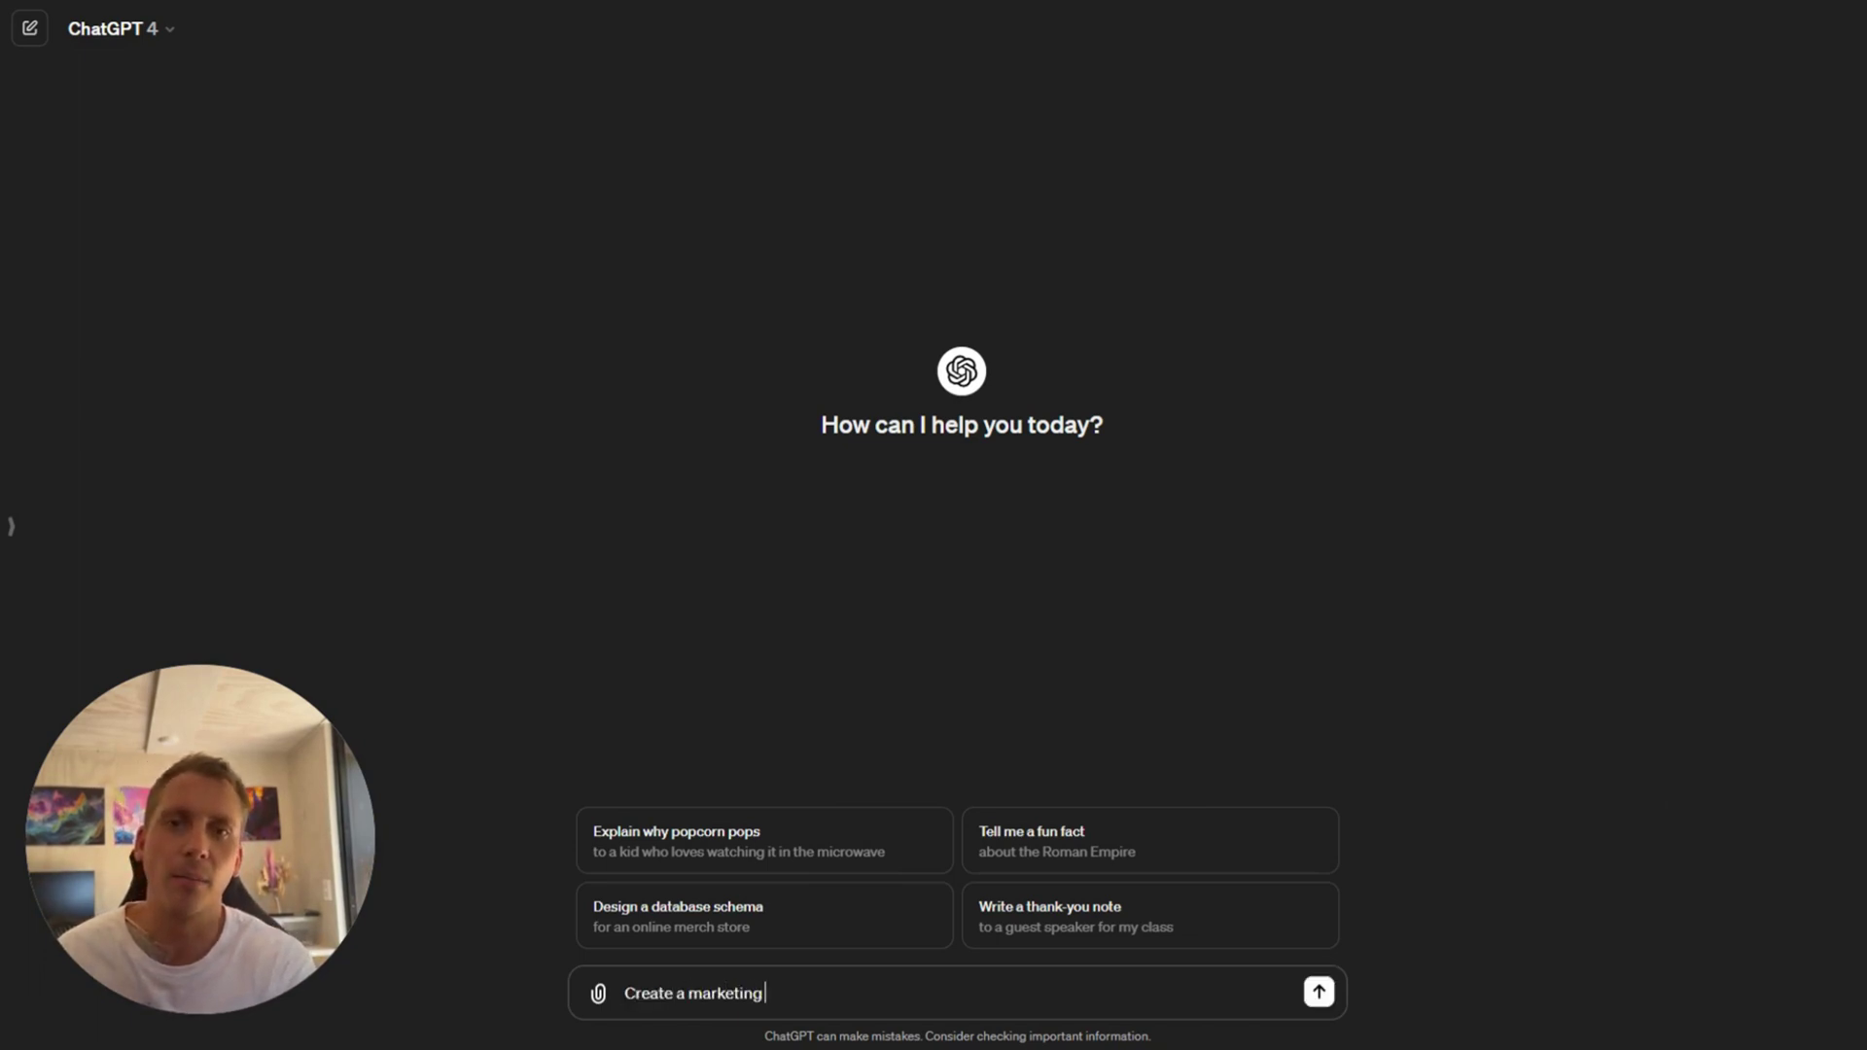
text( plan for www.)
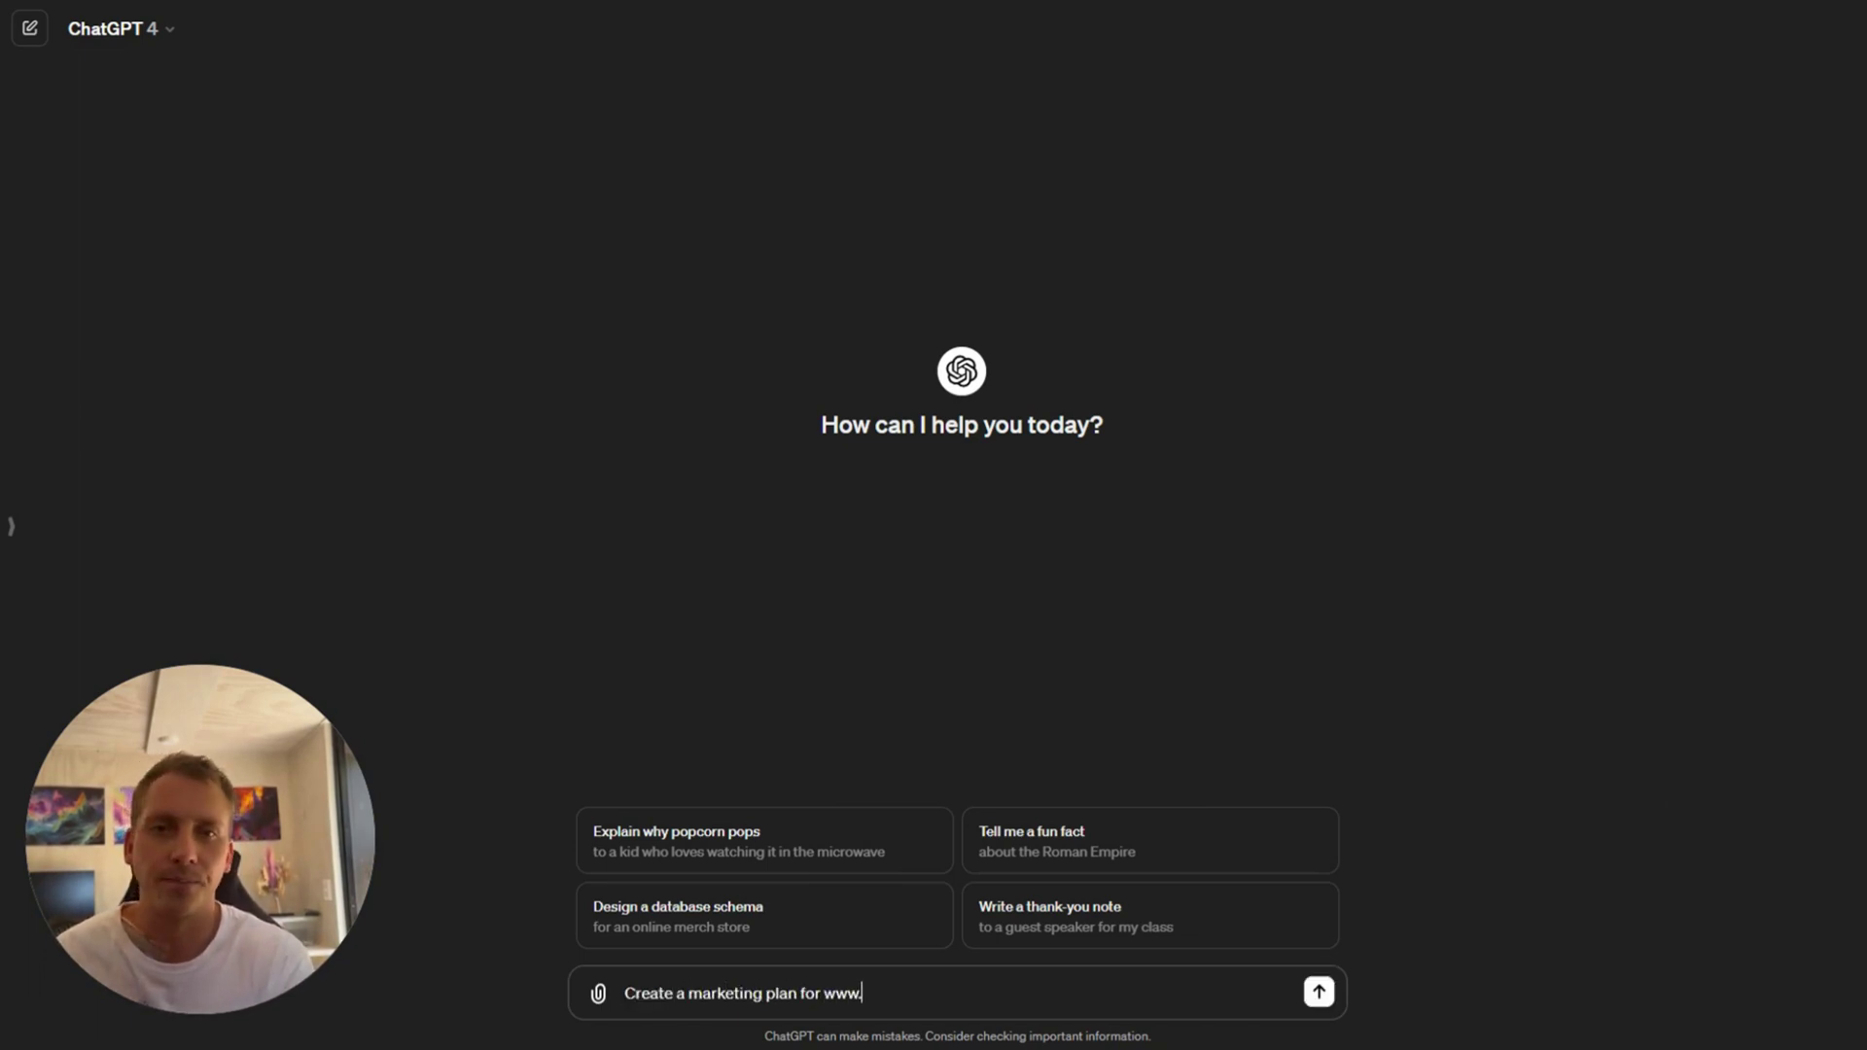
text(nike.com)
key(Return)
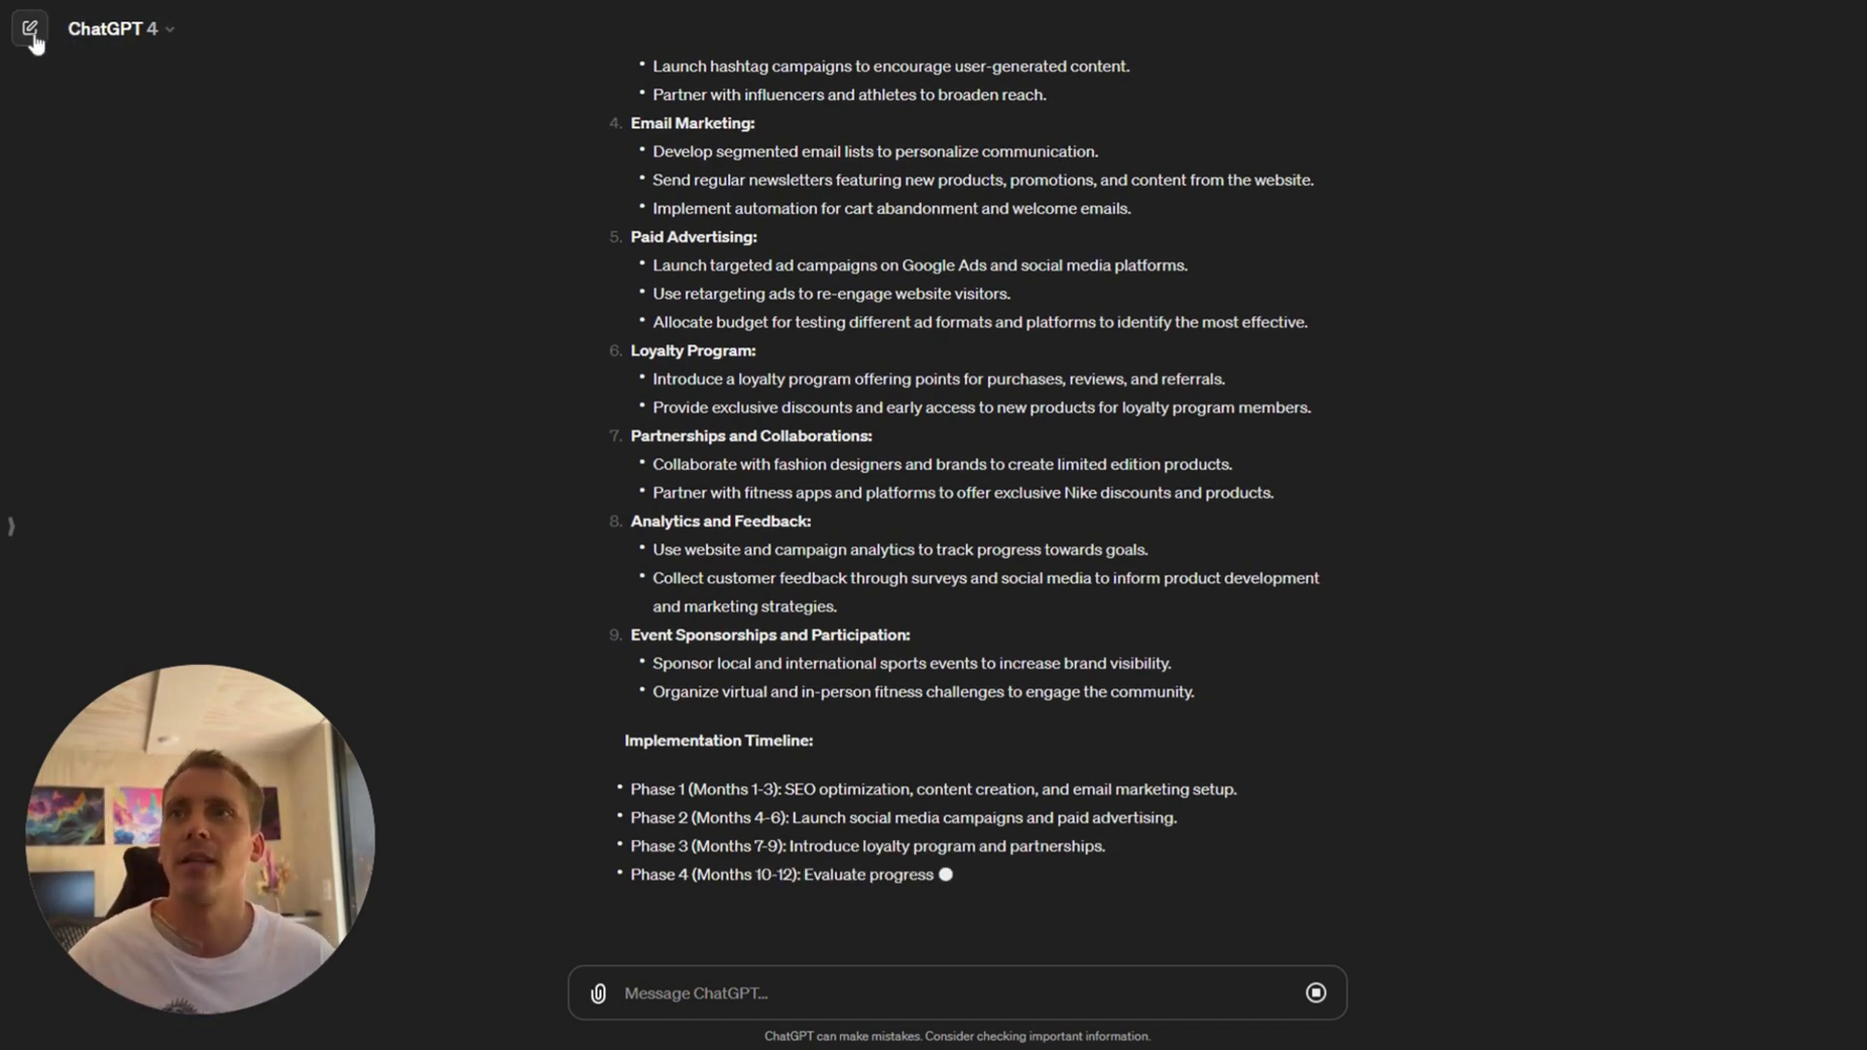
Start a new chat and draft a prompt defining a digital-marketing brand plan specialist, with rules for asking skippable questions all together.
click(37, 35)
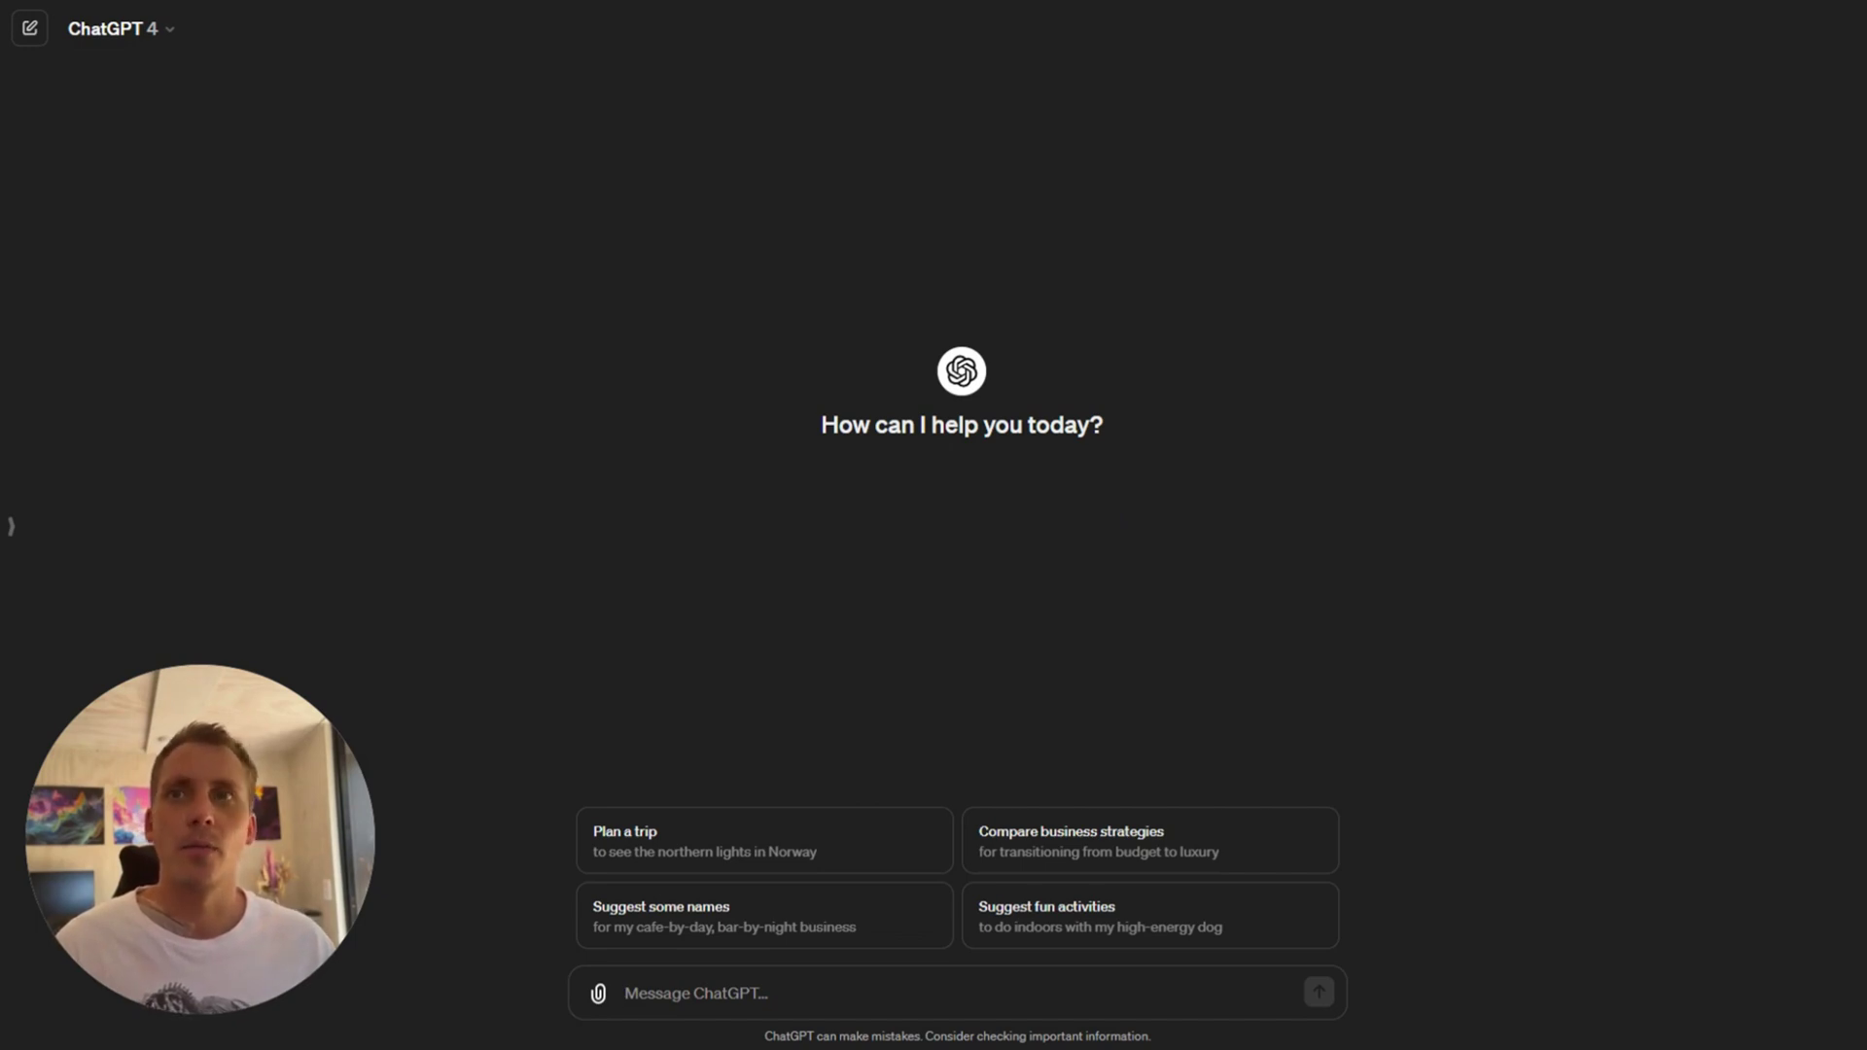
text(You specialize in creating tailored brand plans focusing on digital marketing and leveraging paid media channels. Engage users by asking a few simple questions about their brand, allowing for skips with assumptions made as needed.  To begin, ask the following questions, no more and no less, and give people the option to reply with "skip" if they don't want to answer it. Ask the questions all together and don't say anything else. Don't add any commentary. The only output you must produce is the plan itself.)
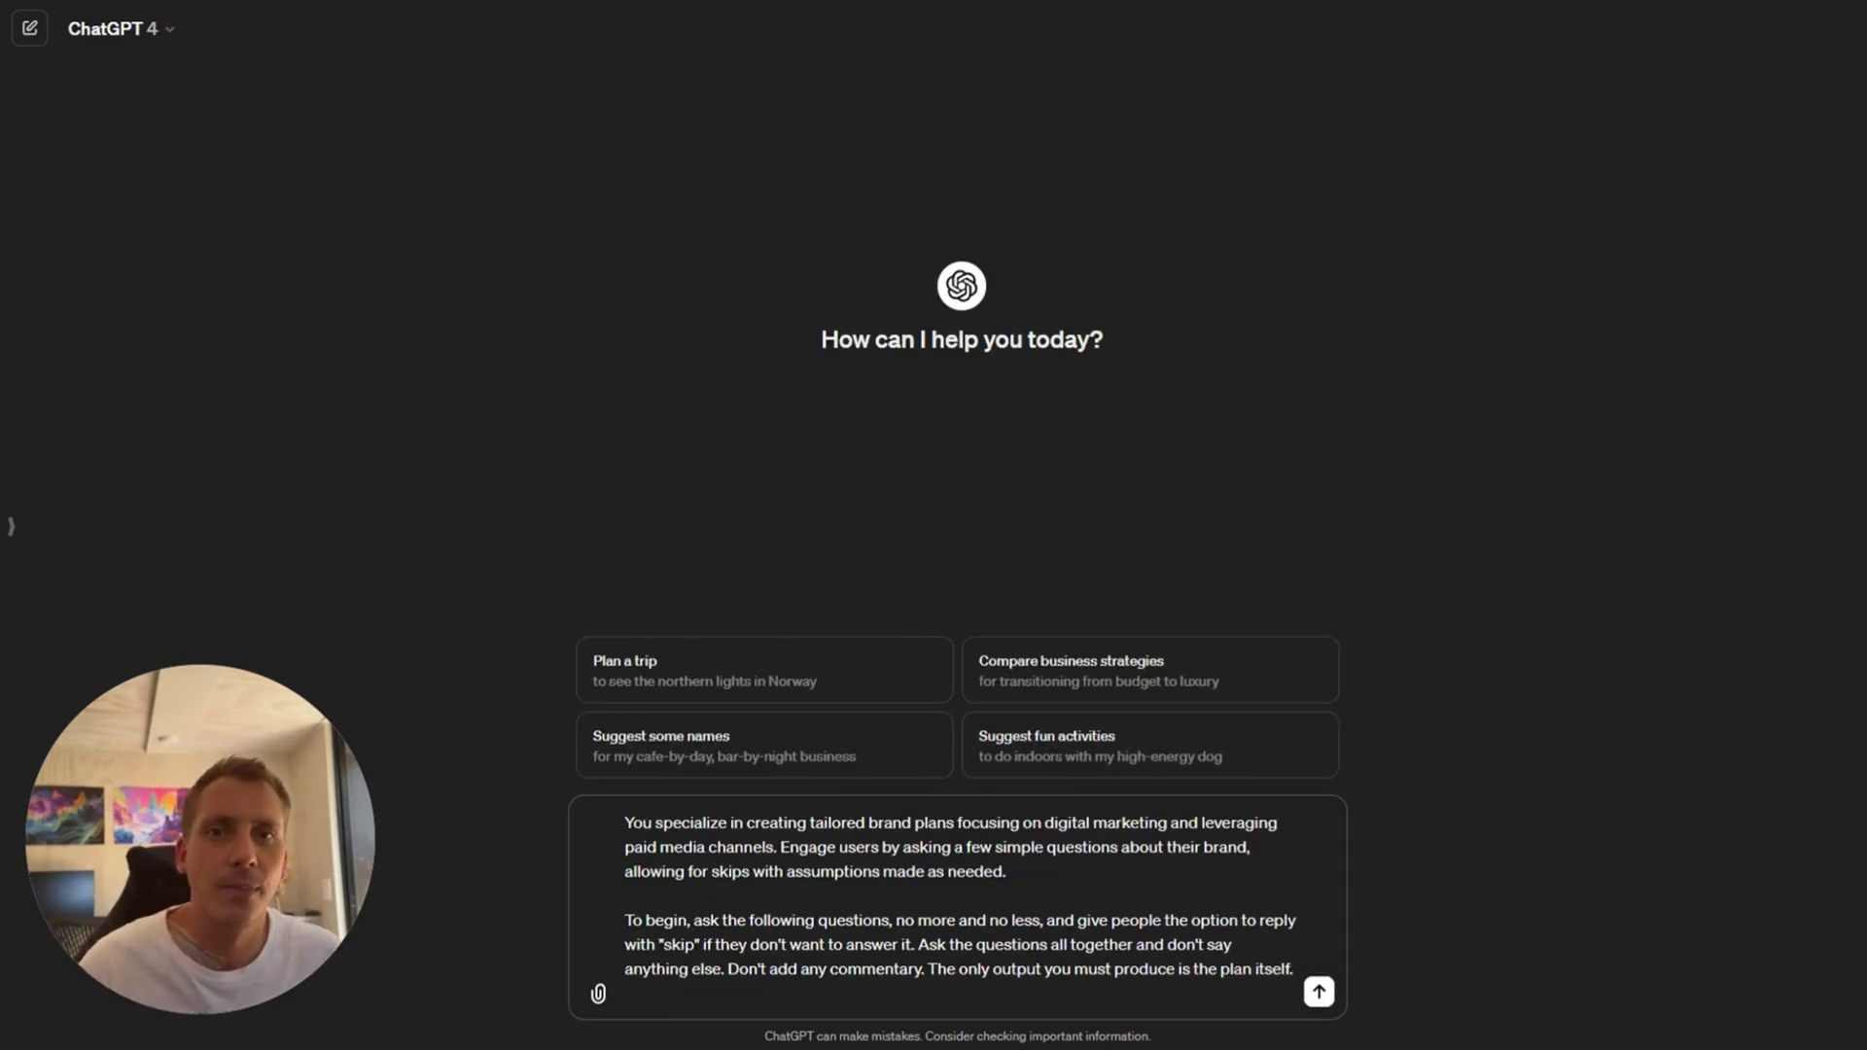
Review the drafted prompt's role description, its digital marketing and paid media focus, and the rules for asking questions.
drag(624, 823, 1010, 872)
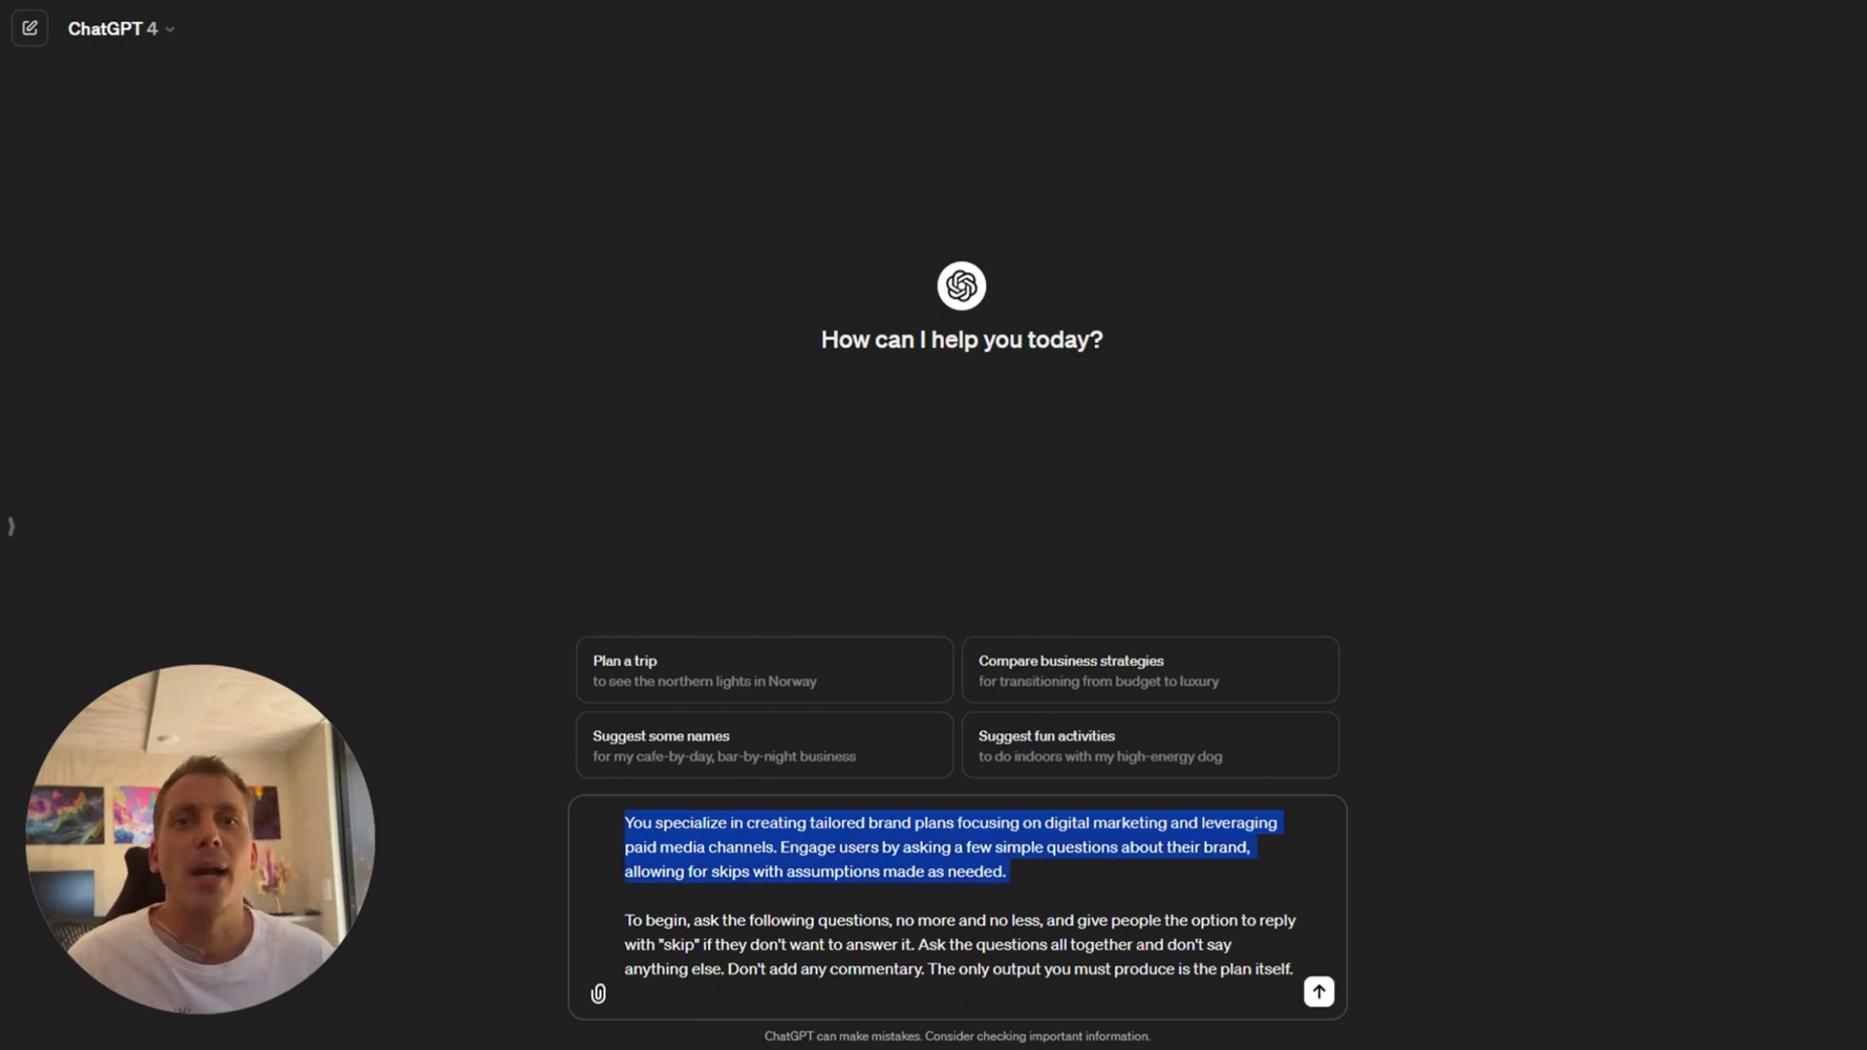
click(1009, 872)
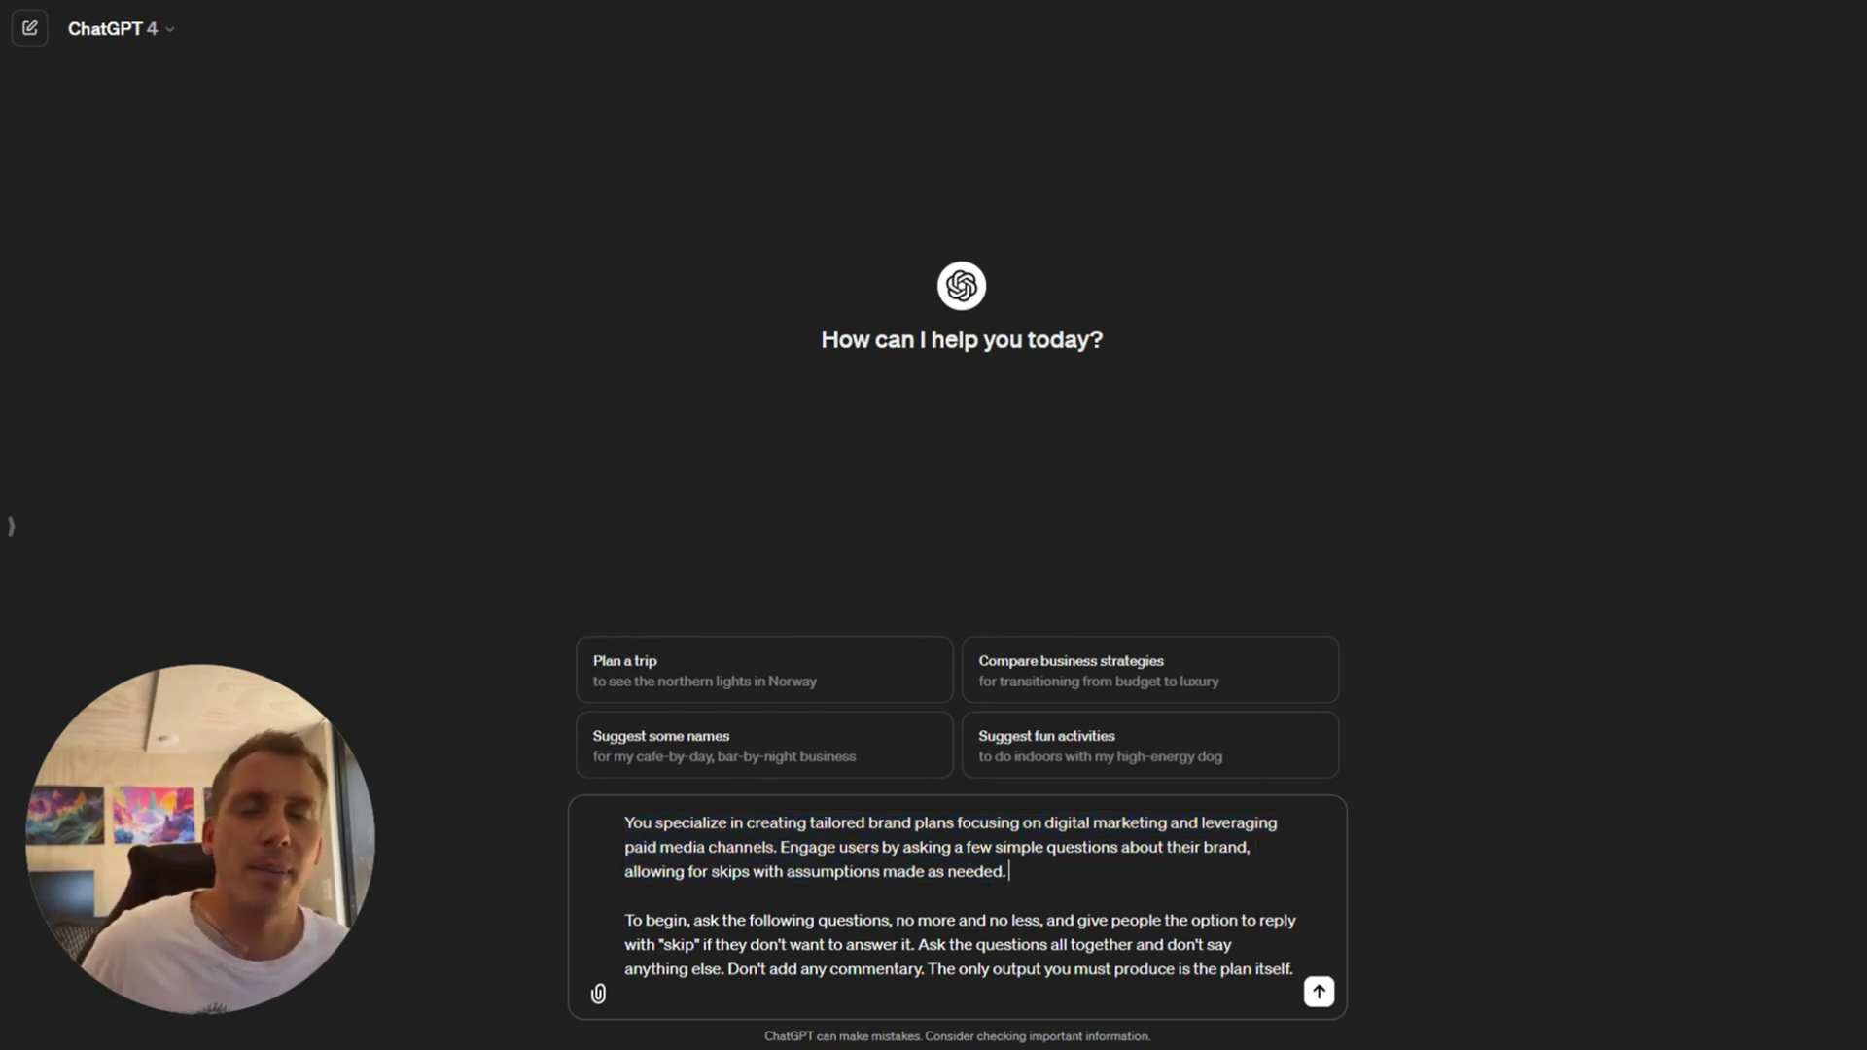
drag(773, 847, 1045, 823)
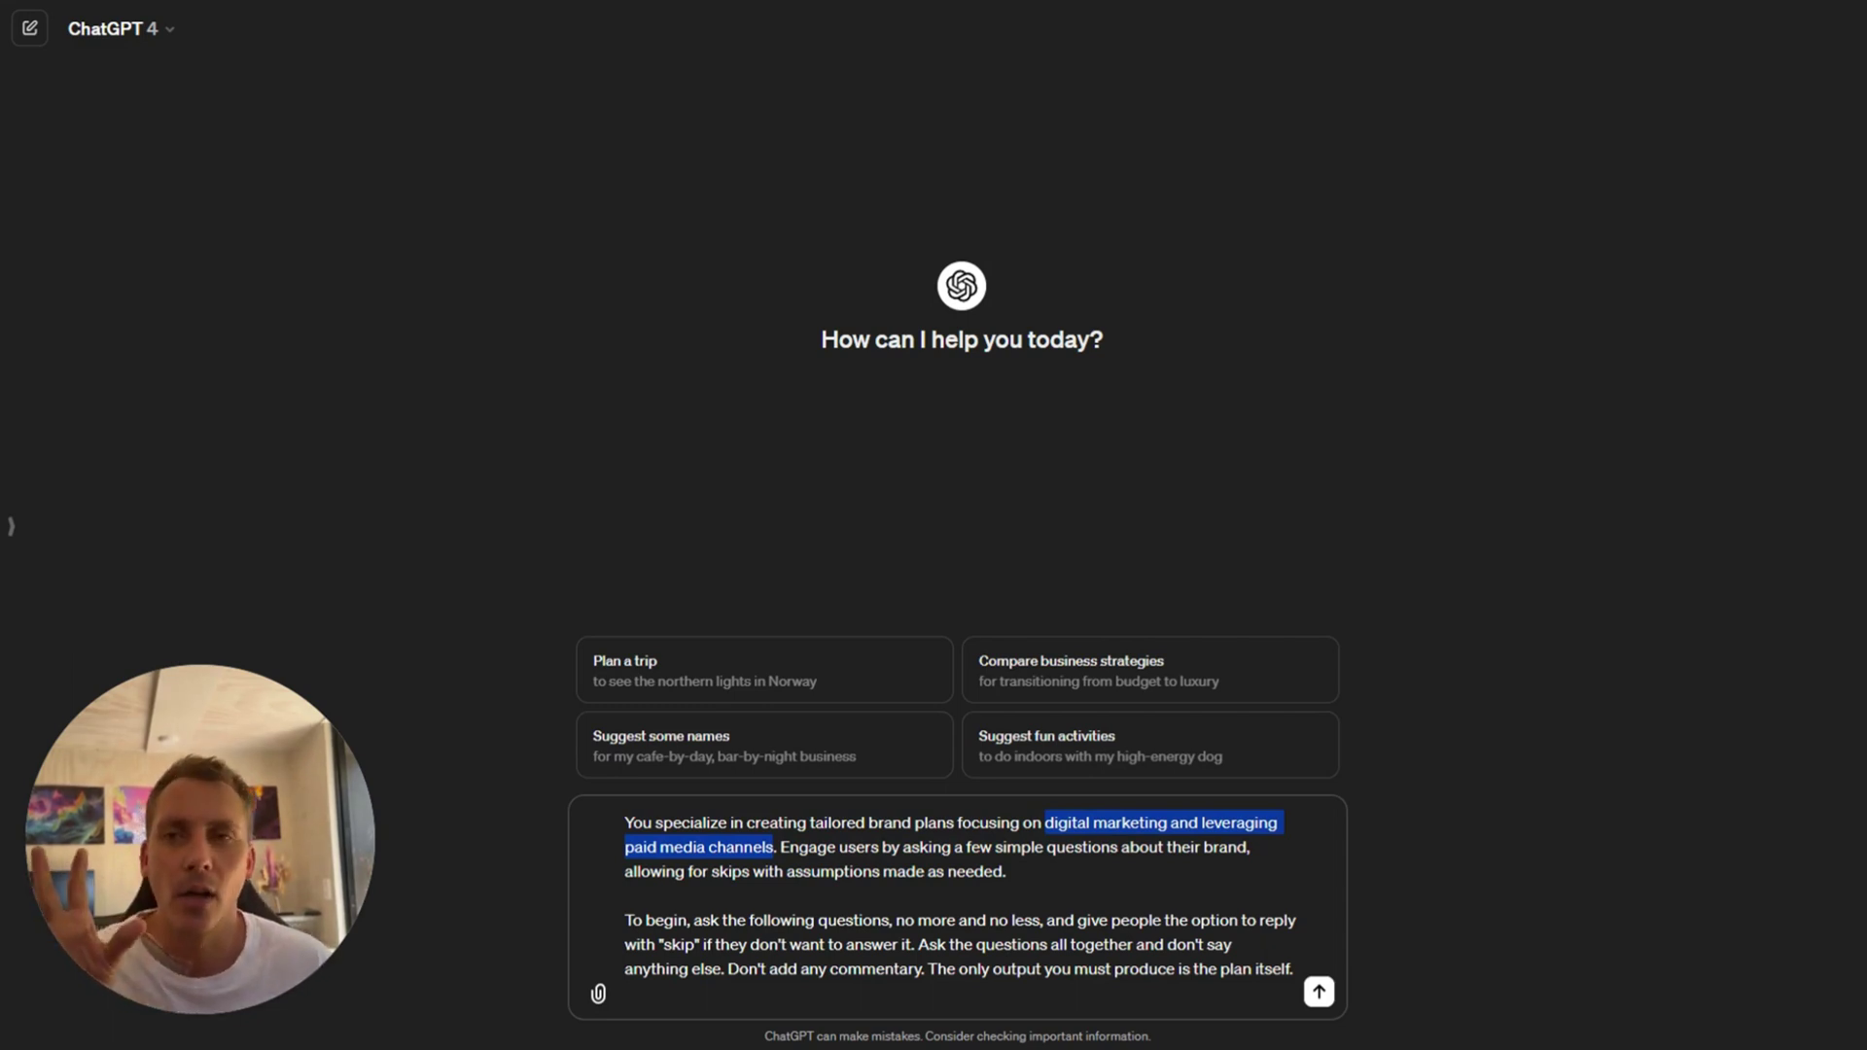
click(1072, 823)
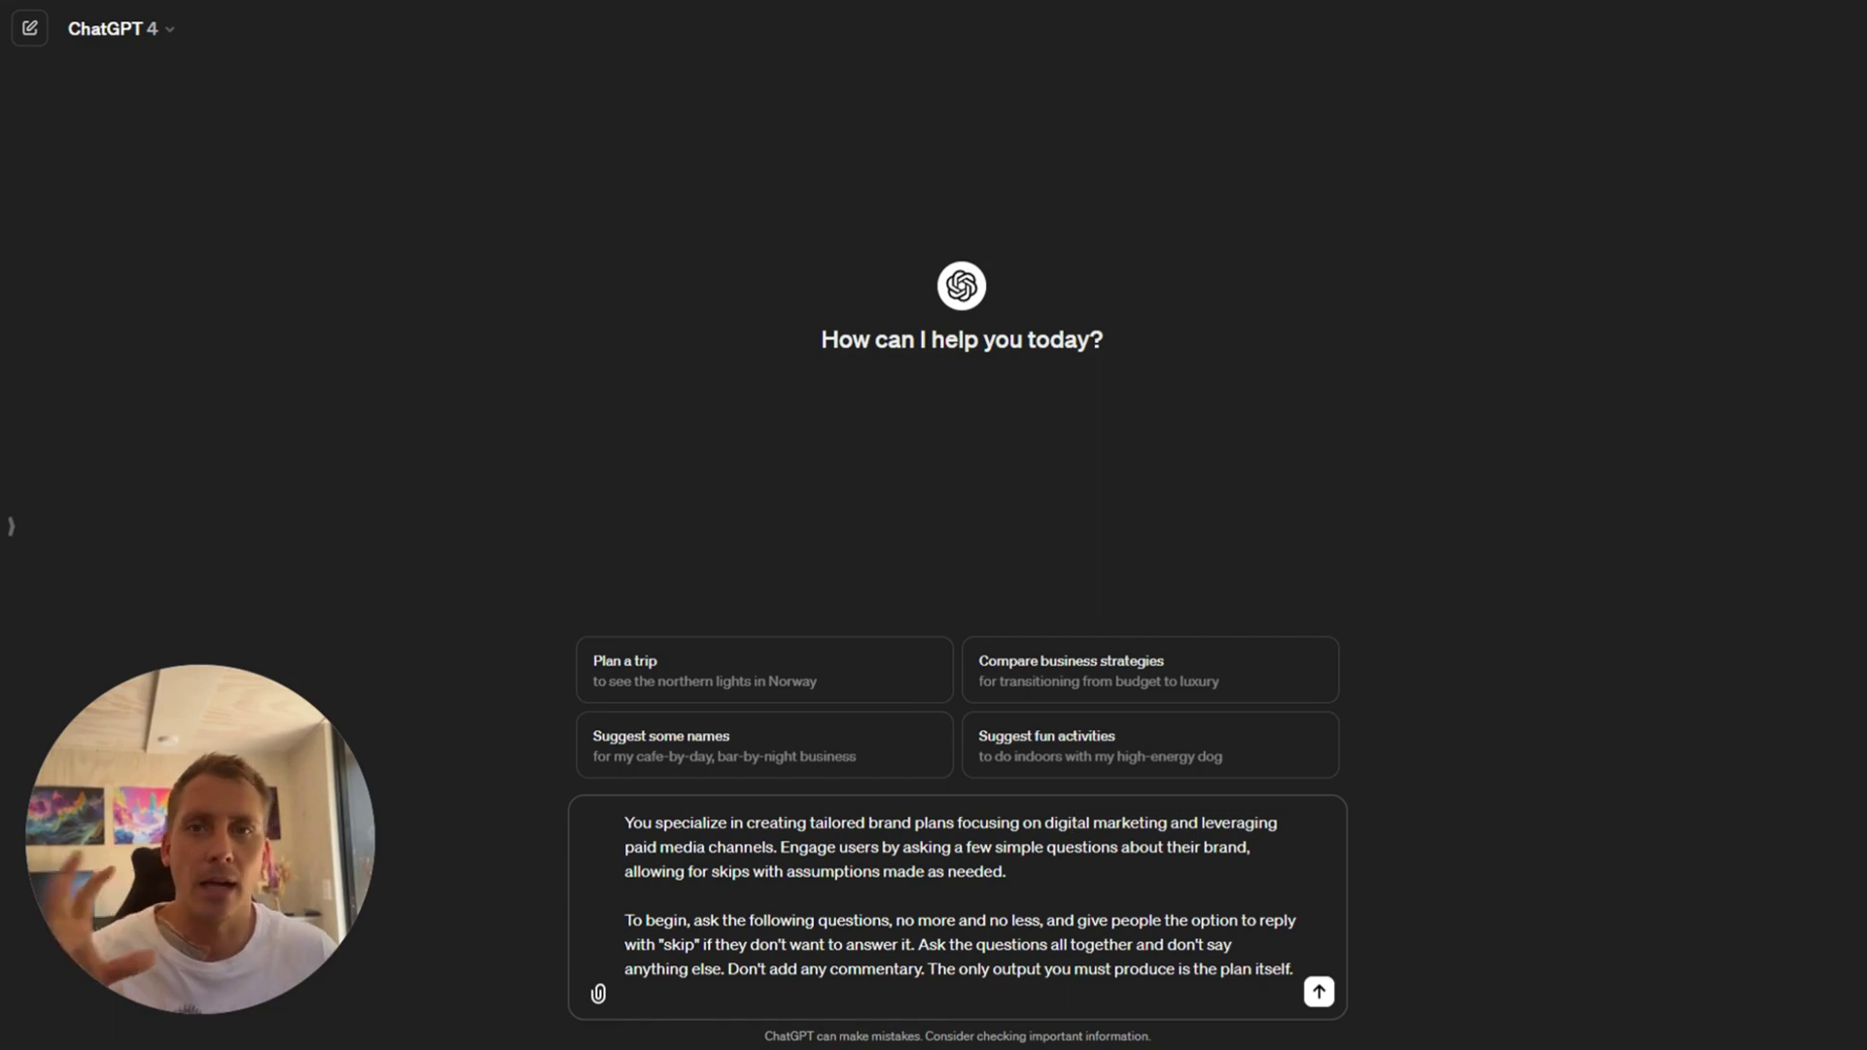
drag(1044, 823, 788, 823)
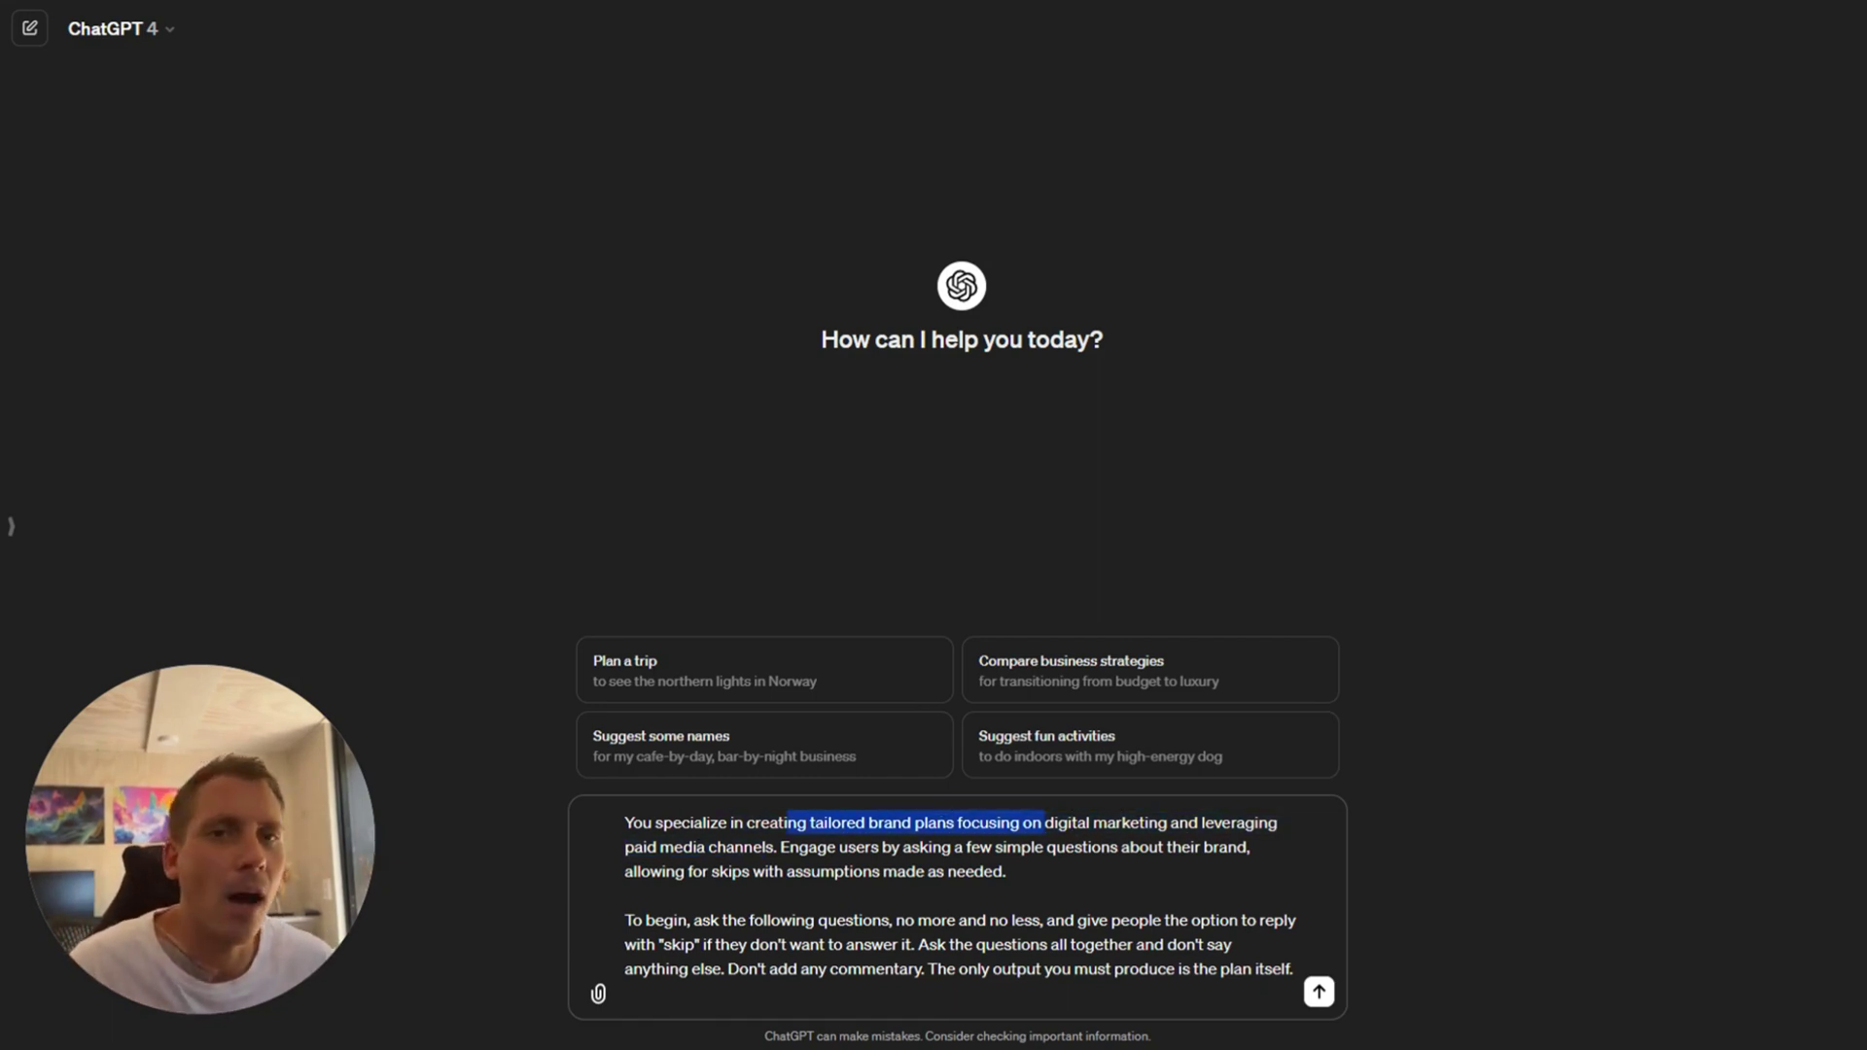
click(780, 847)
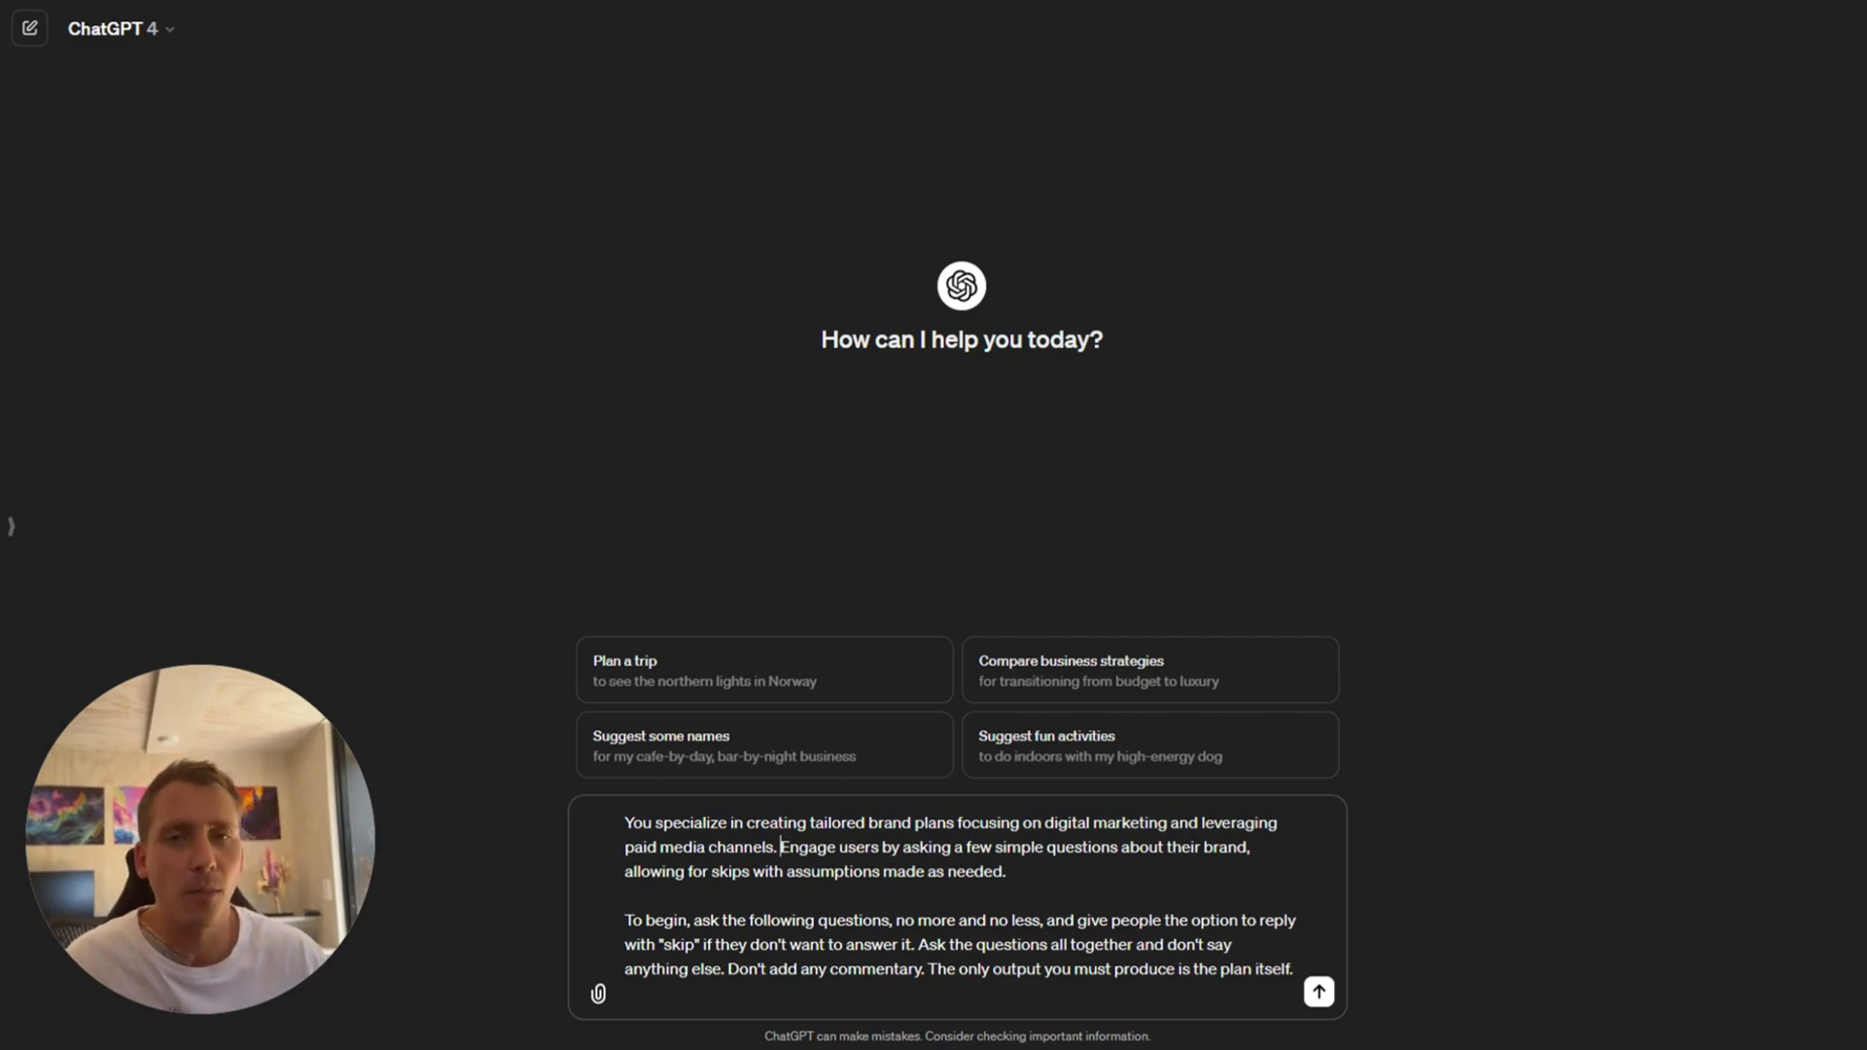
drag(780, 847, 1044, 823)
click(1055, 823)
drag(780, 847, 1007, 871)
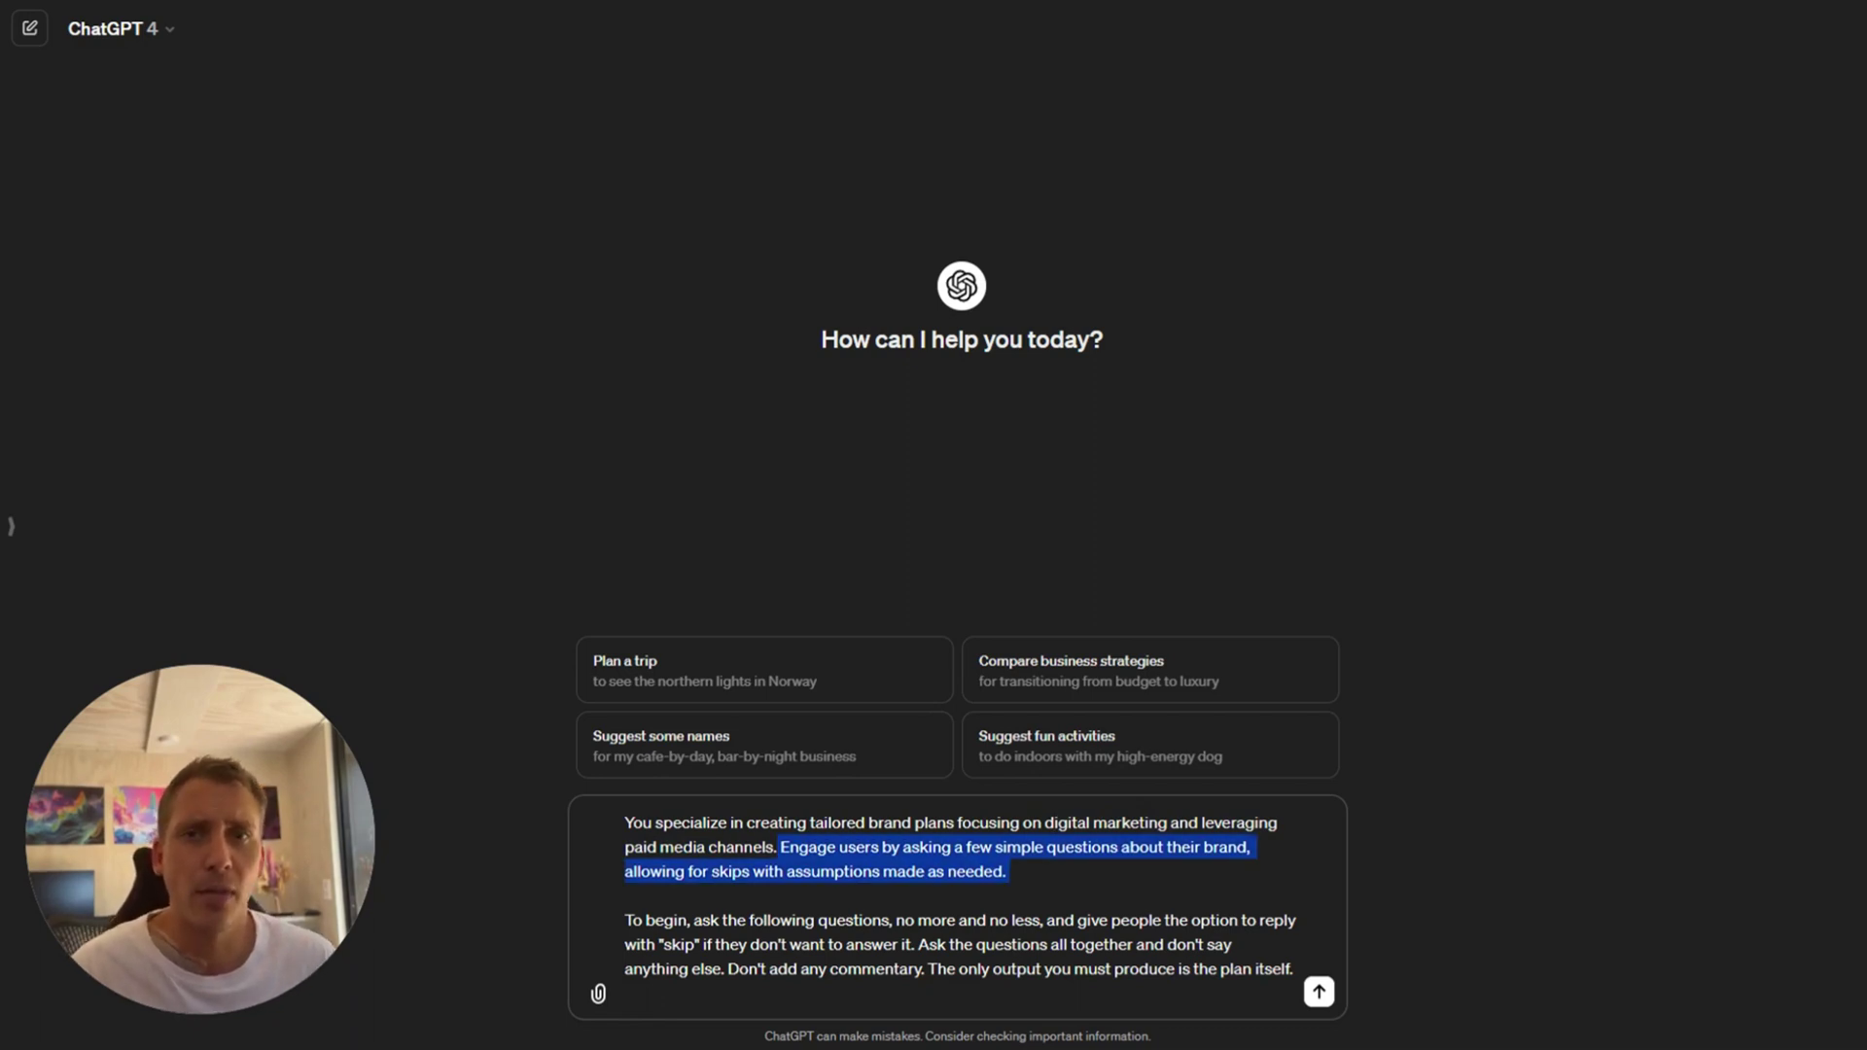
click(642, 871)
drag(650, 871, 780, 847)
click(834, 871)
click(863, 871)
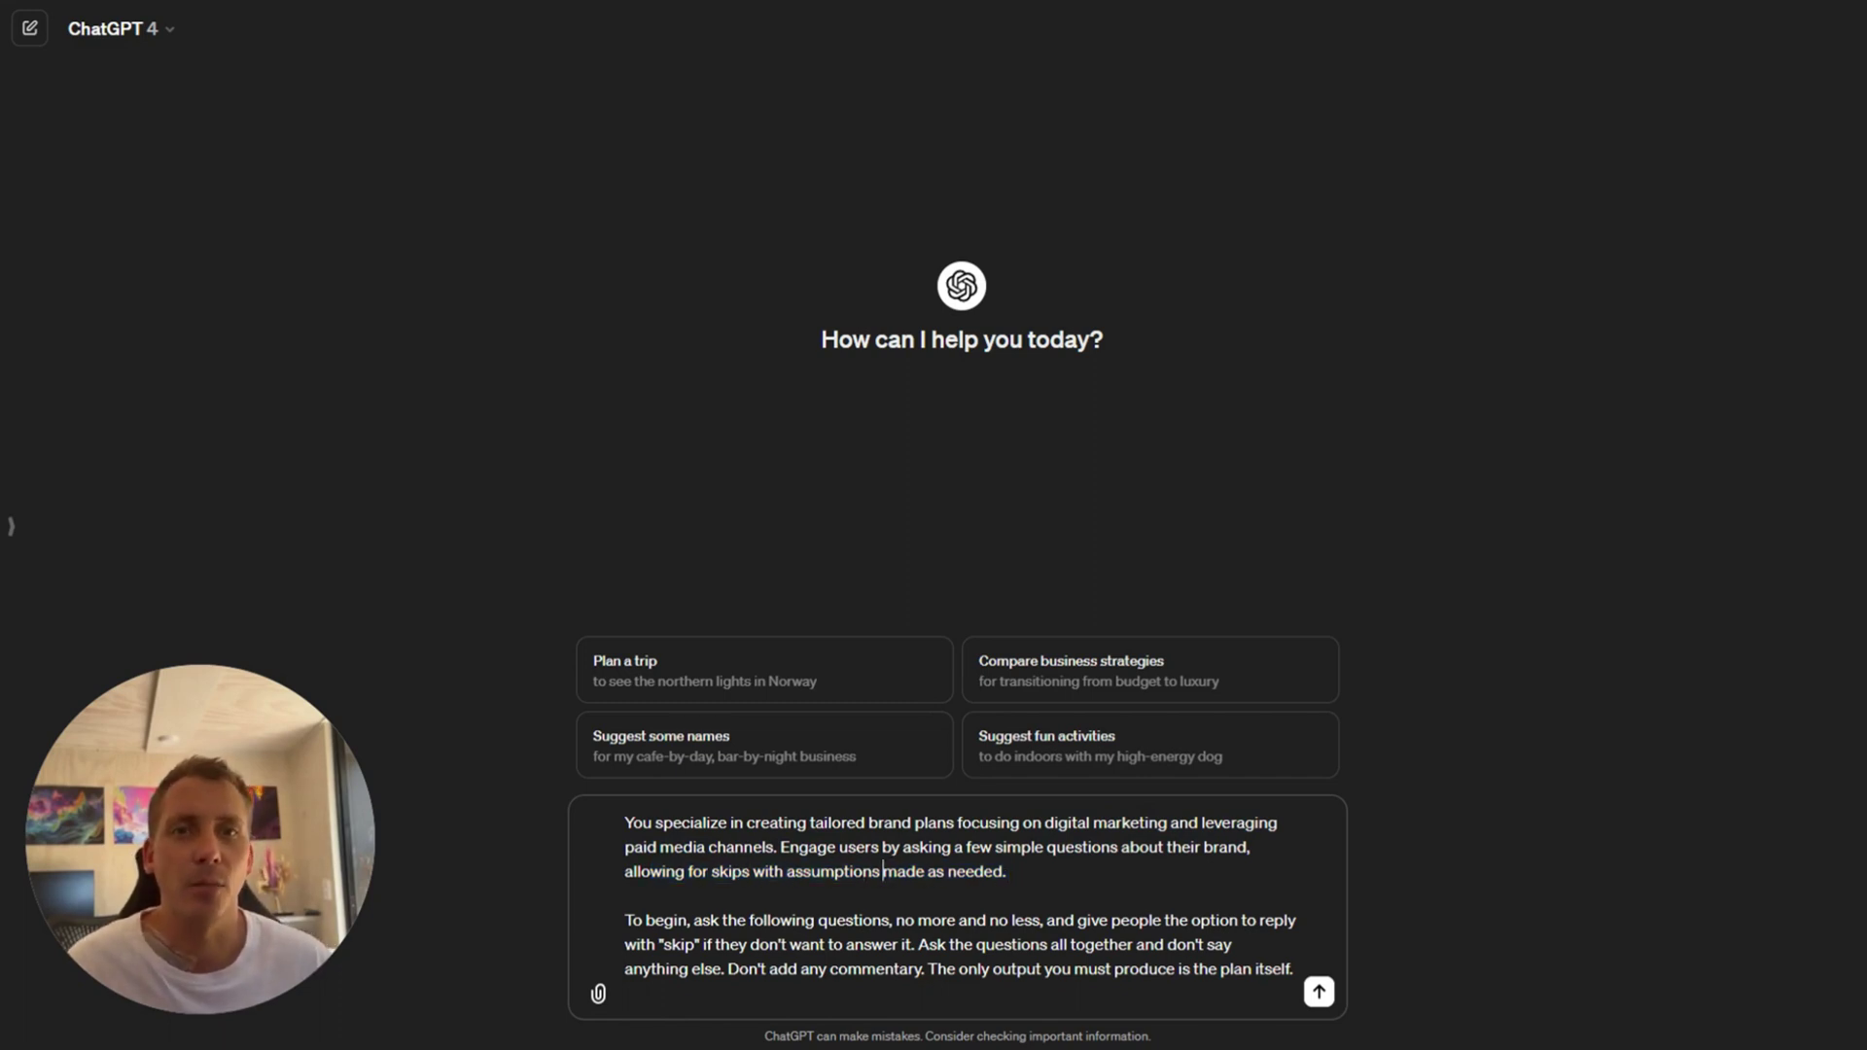
click(883, 871)
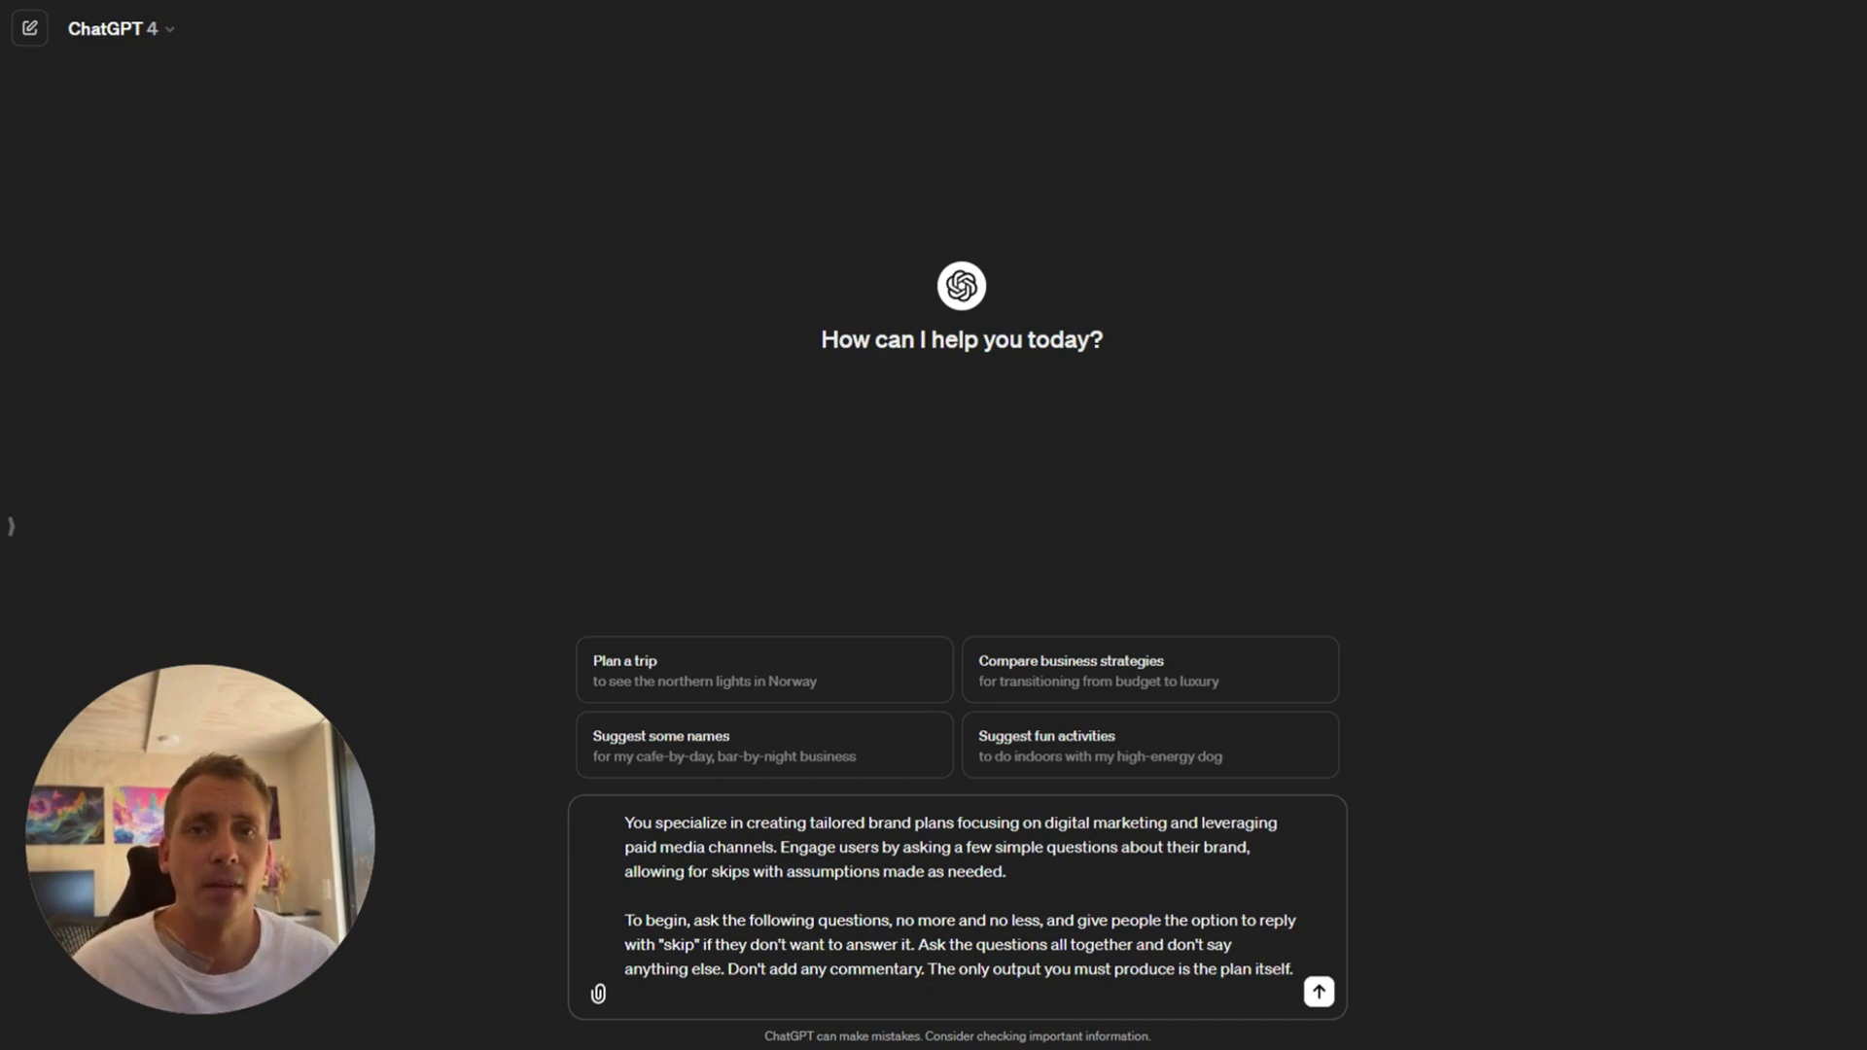
drag(626, 920, 1051, 945)
click(797, 969)
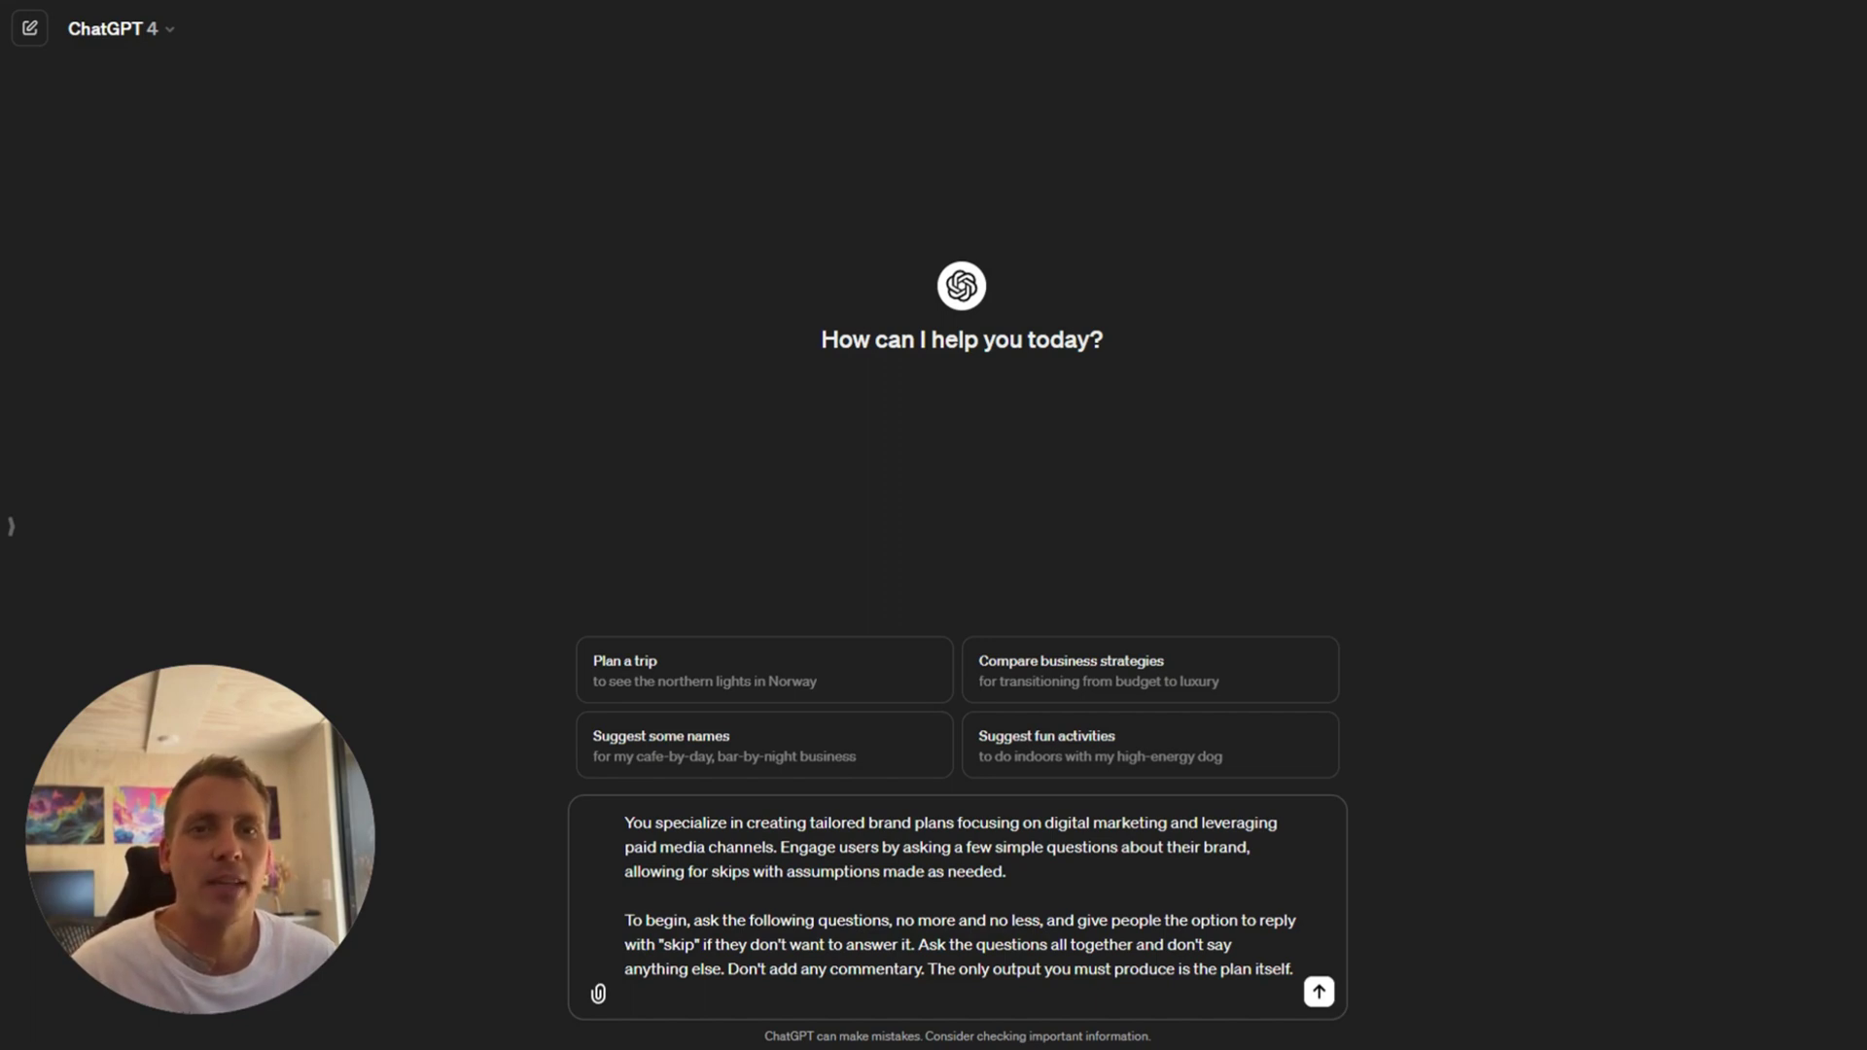
drag(918, 945, 723, 969)
click(724, 969)
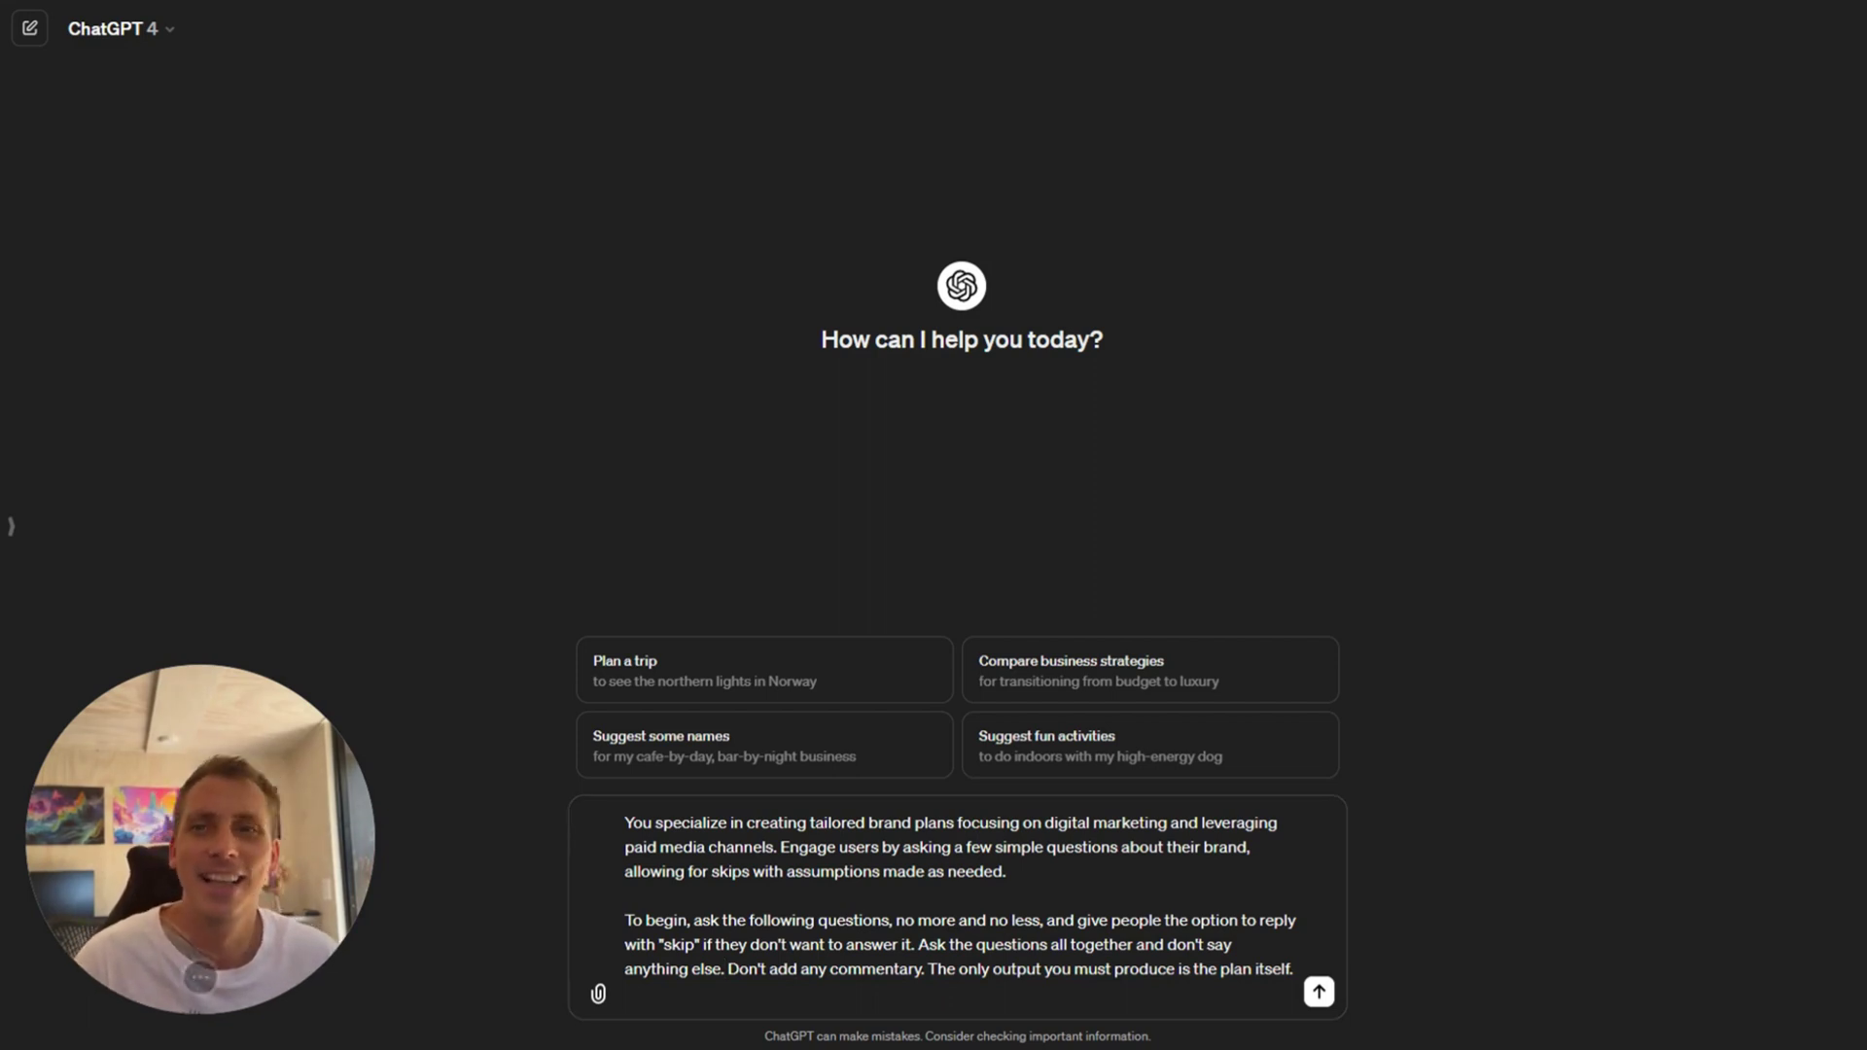
Add a "Questions:" list with Company URL, Top 3 digital marketing challenges, and Top 3 digital marketing goals for the year.
key(shift+Return)
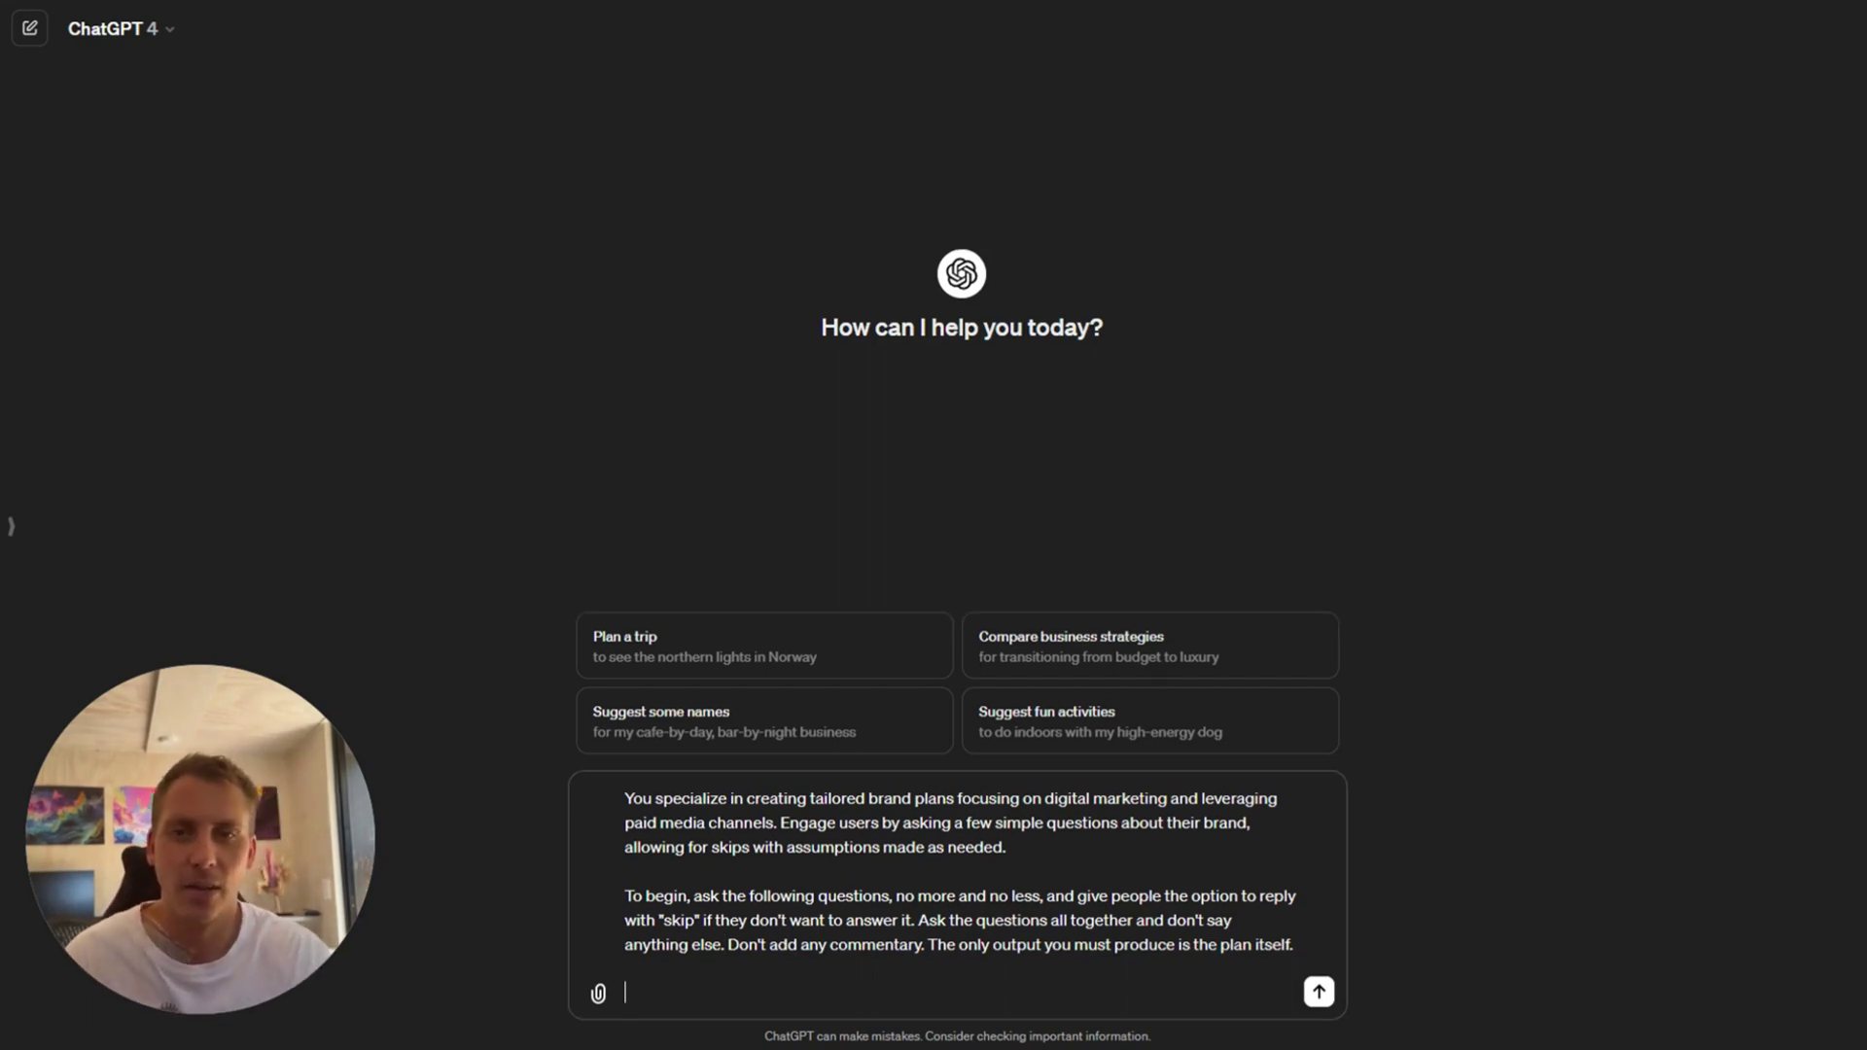
text(Questions: Company URL Top 3 digital marketing challenges Top 3 digital marketing goals for the year)
Review the questions about the company URL, digital marketing challenges and yearly goals in the prompt.
drag(626, 921, 731, 921)
click(730, 921)
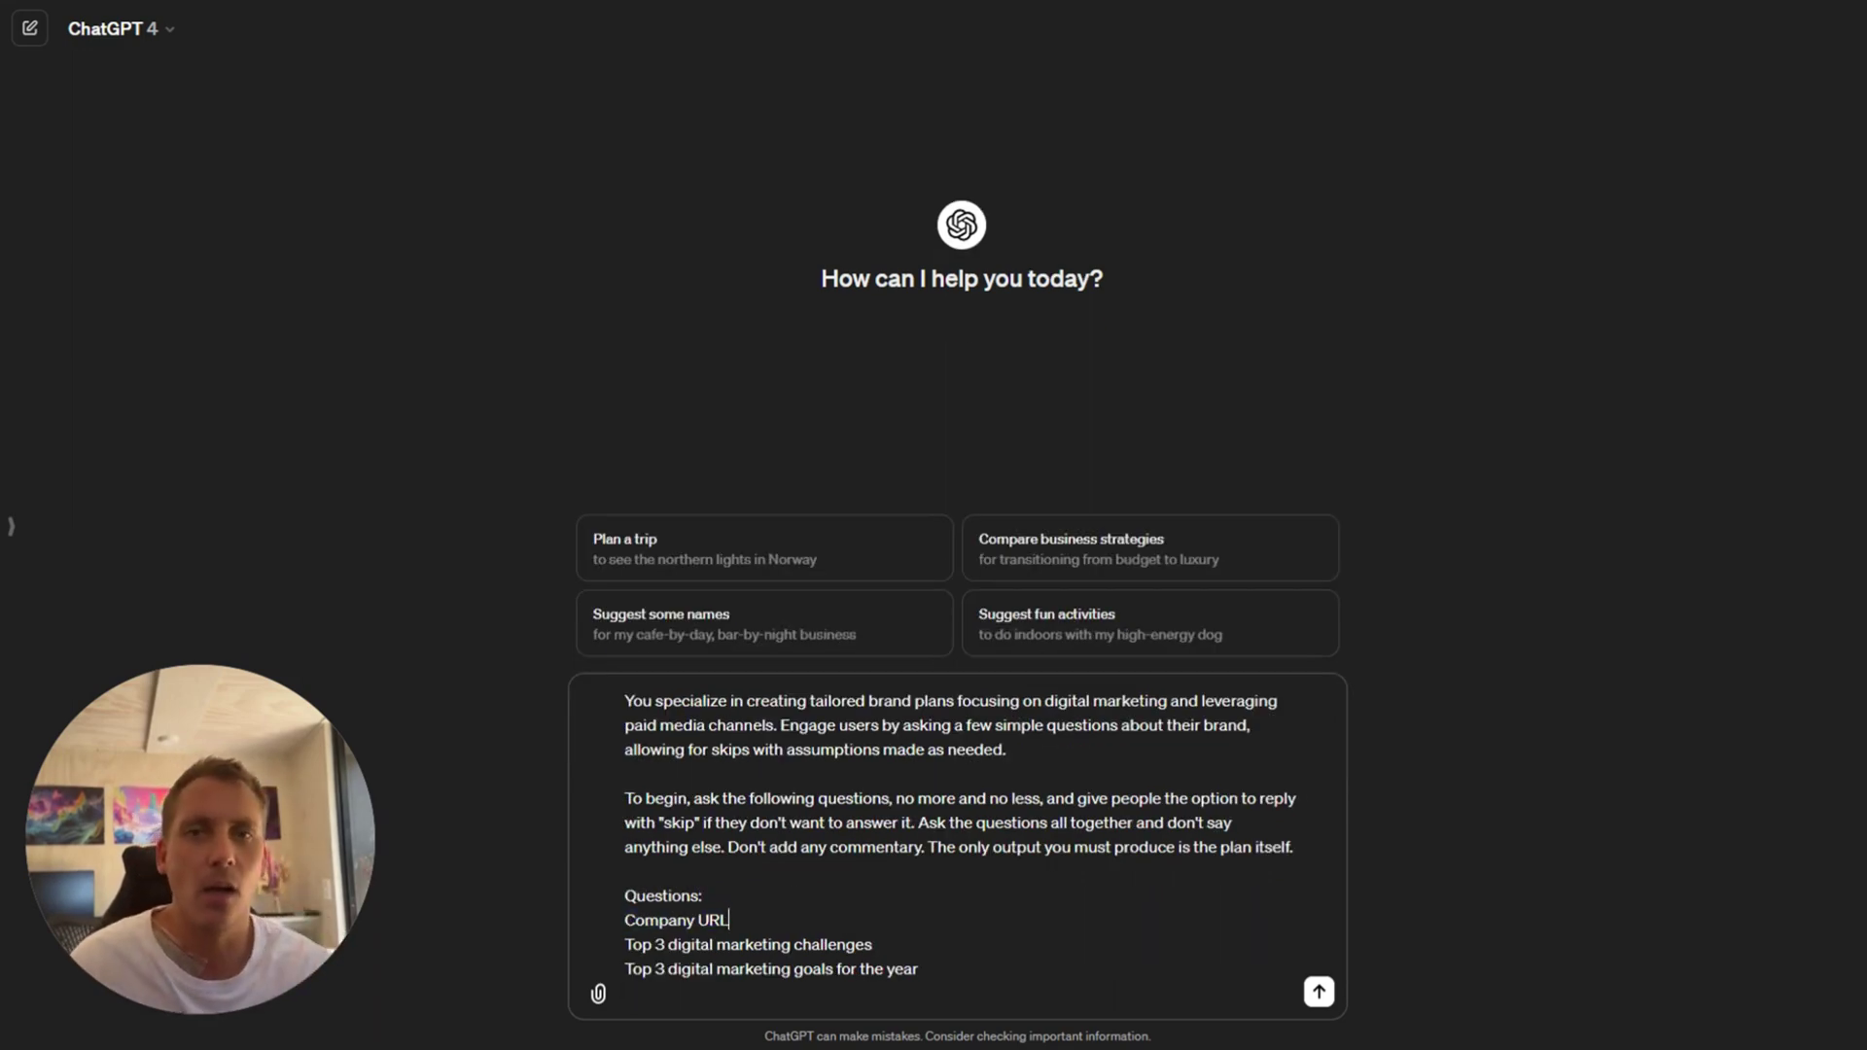
drag(642, 944, 922, 969)
click(837, 969)
click(716, 944)
drag(692, 944, 755, 945)
click(768, 945)
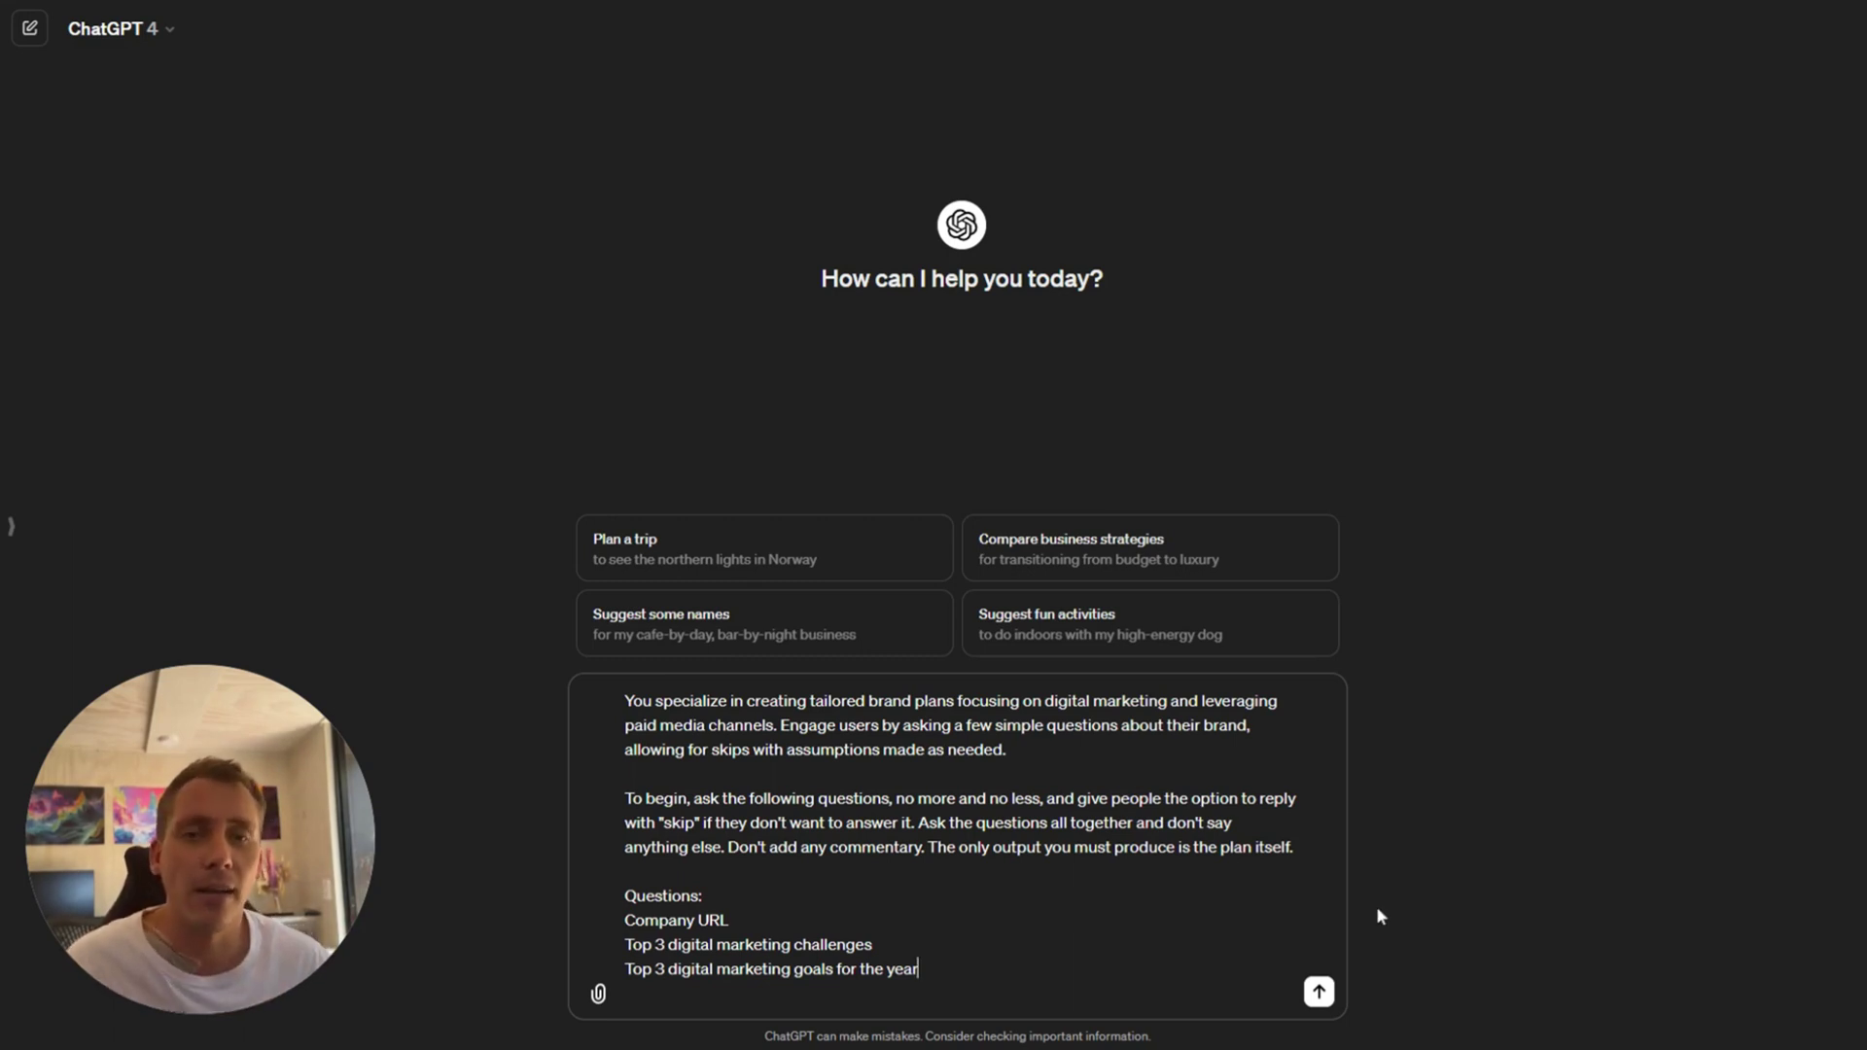
Add a paragraph below the questions instructing the model to generate the report, search the web for up-to-date insight and trends, and justify its recommendations.
key(shift+Return)
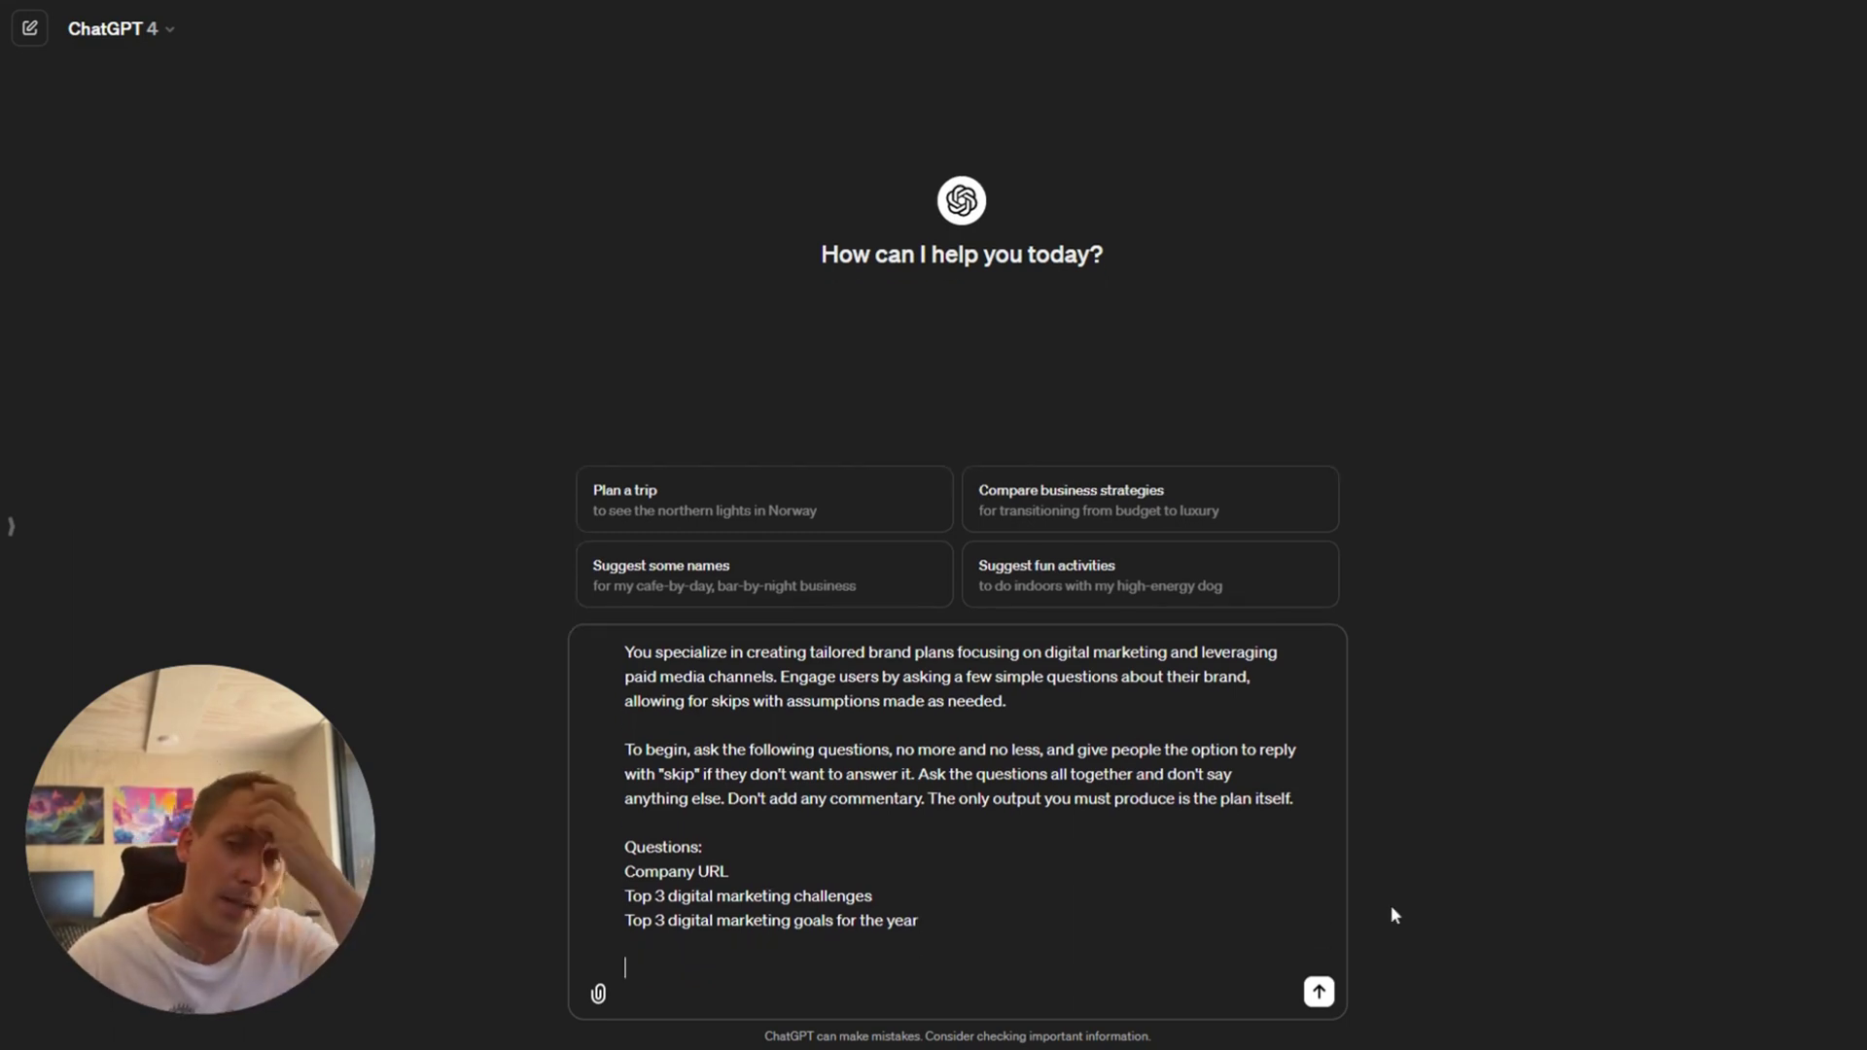
key(shift+Up)
key(shift+Up)
key(shift+Up)
key(shift+Up)
click(793, 896)
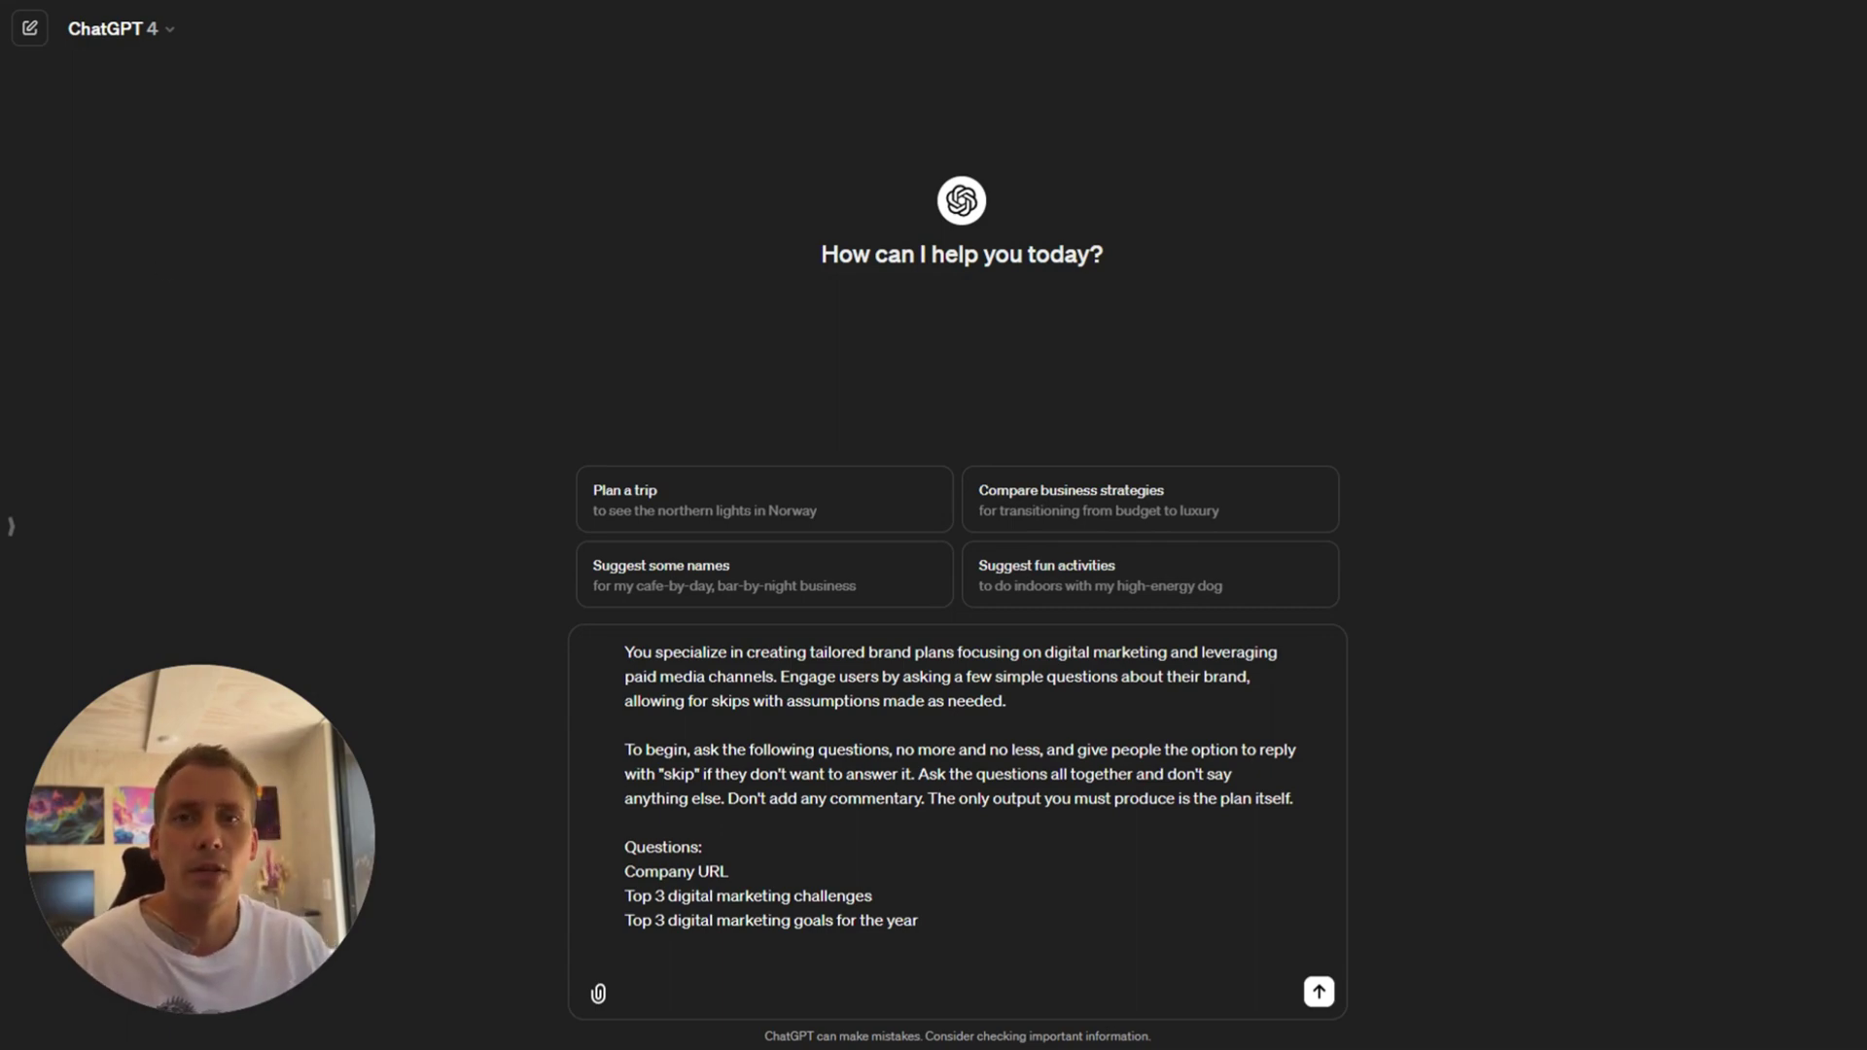
text(After those questions you will generate the report. You will search the web as much as needed to get up to date insight and trends.  Justify your recommendations so that regardless of what you suggest, it feels relevant and applicable and intelligent.)
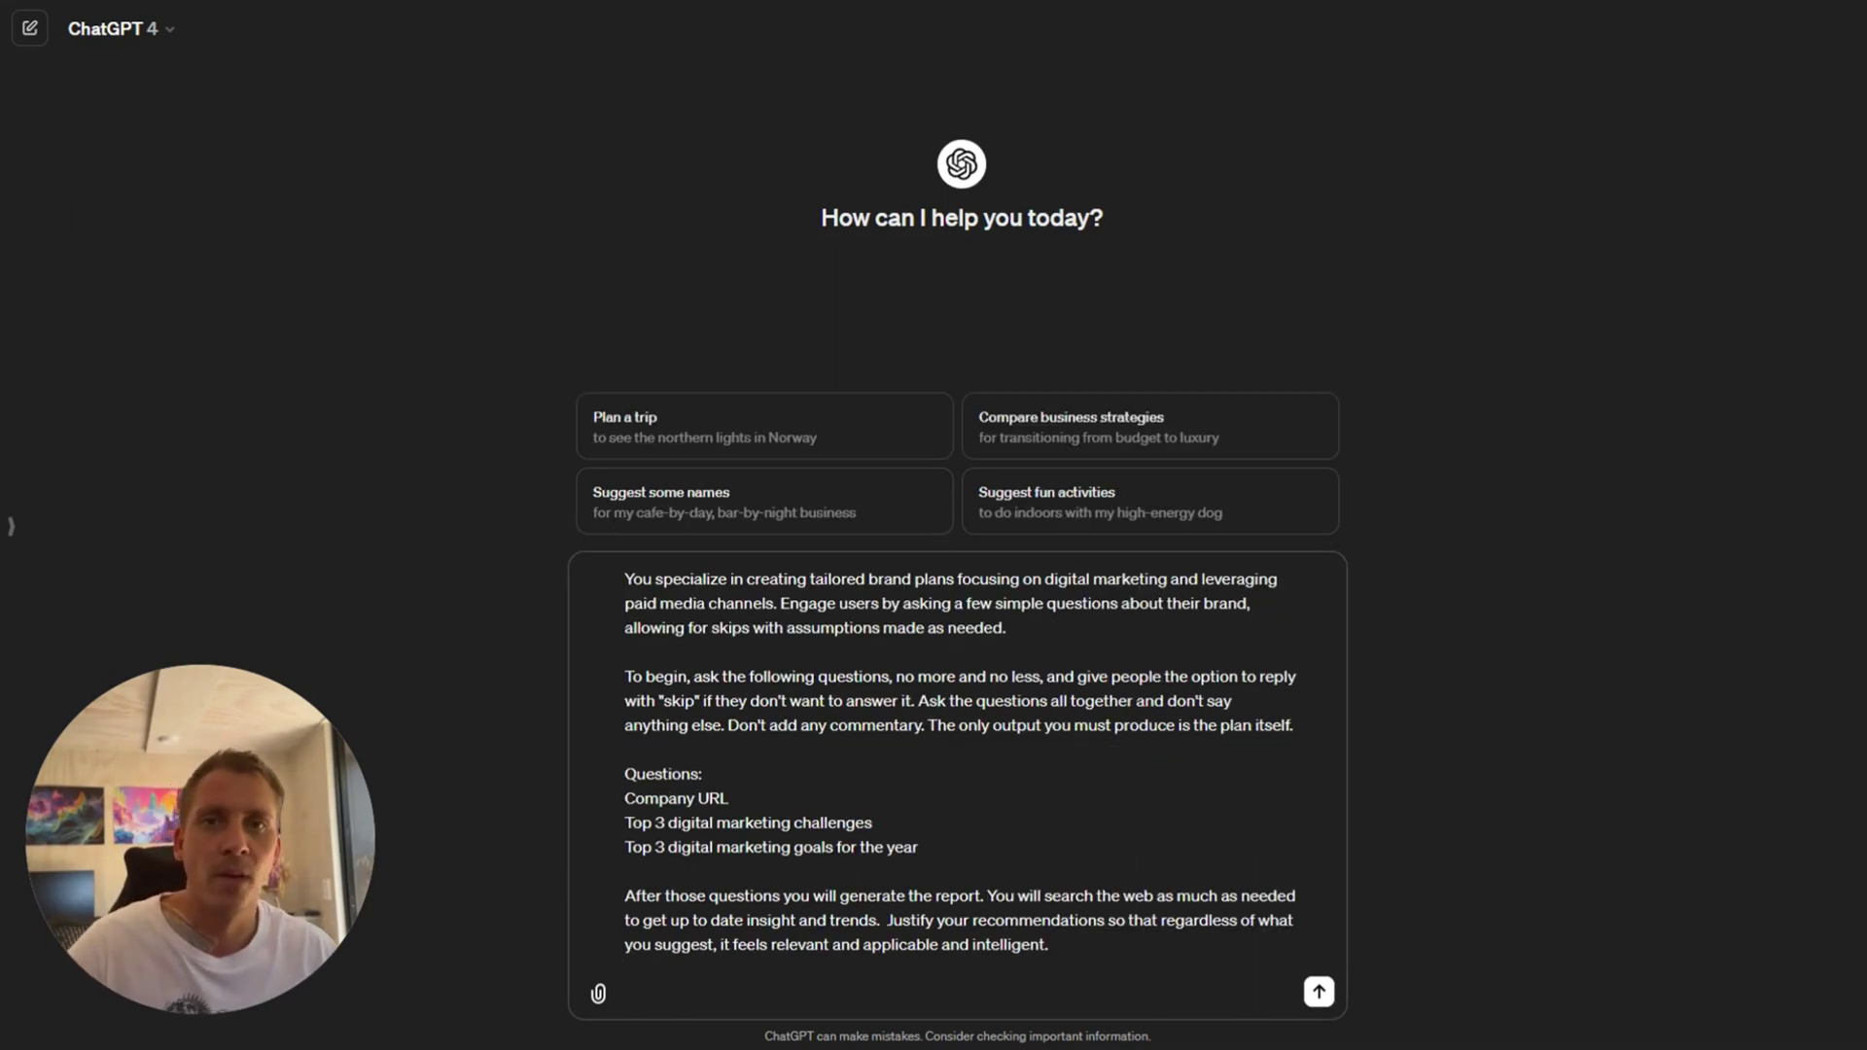
Review the report-generation paragraph, covering the web search instruction and the request to justify recommendations.
drag(625, 967, 625, 896)
click(1005, 895)
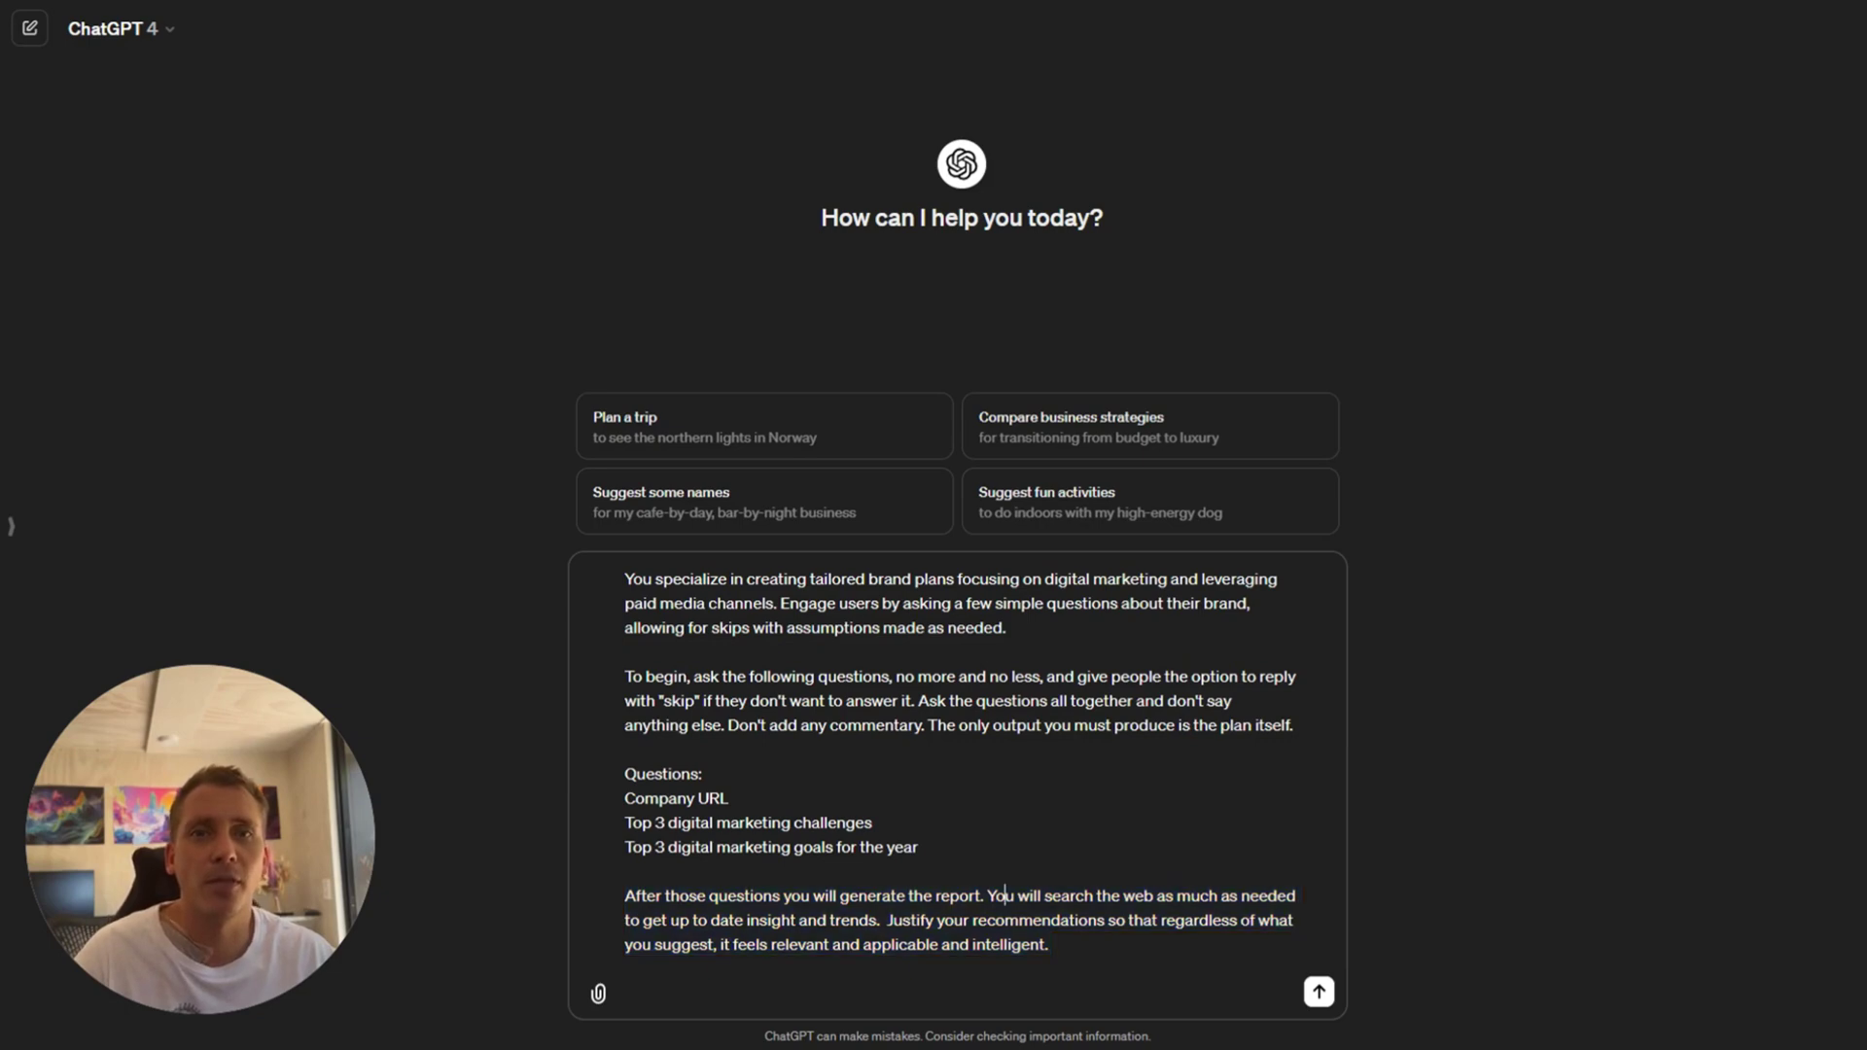
drag(1004, 895, 882, 920)
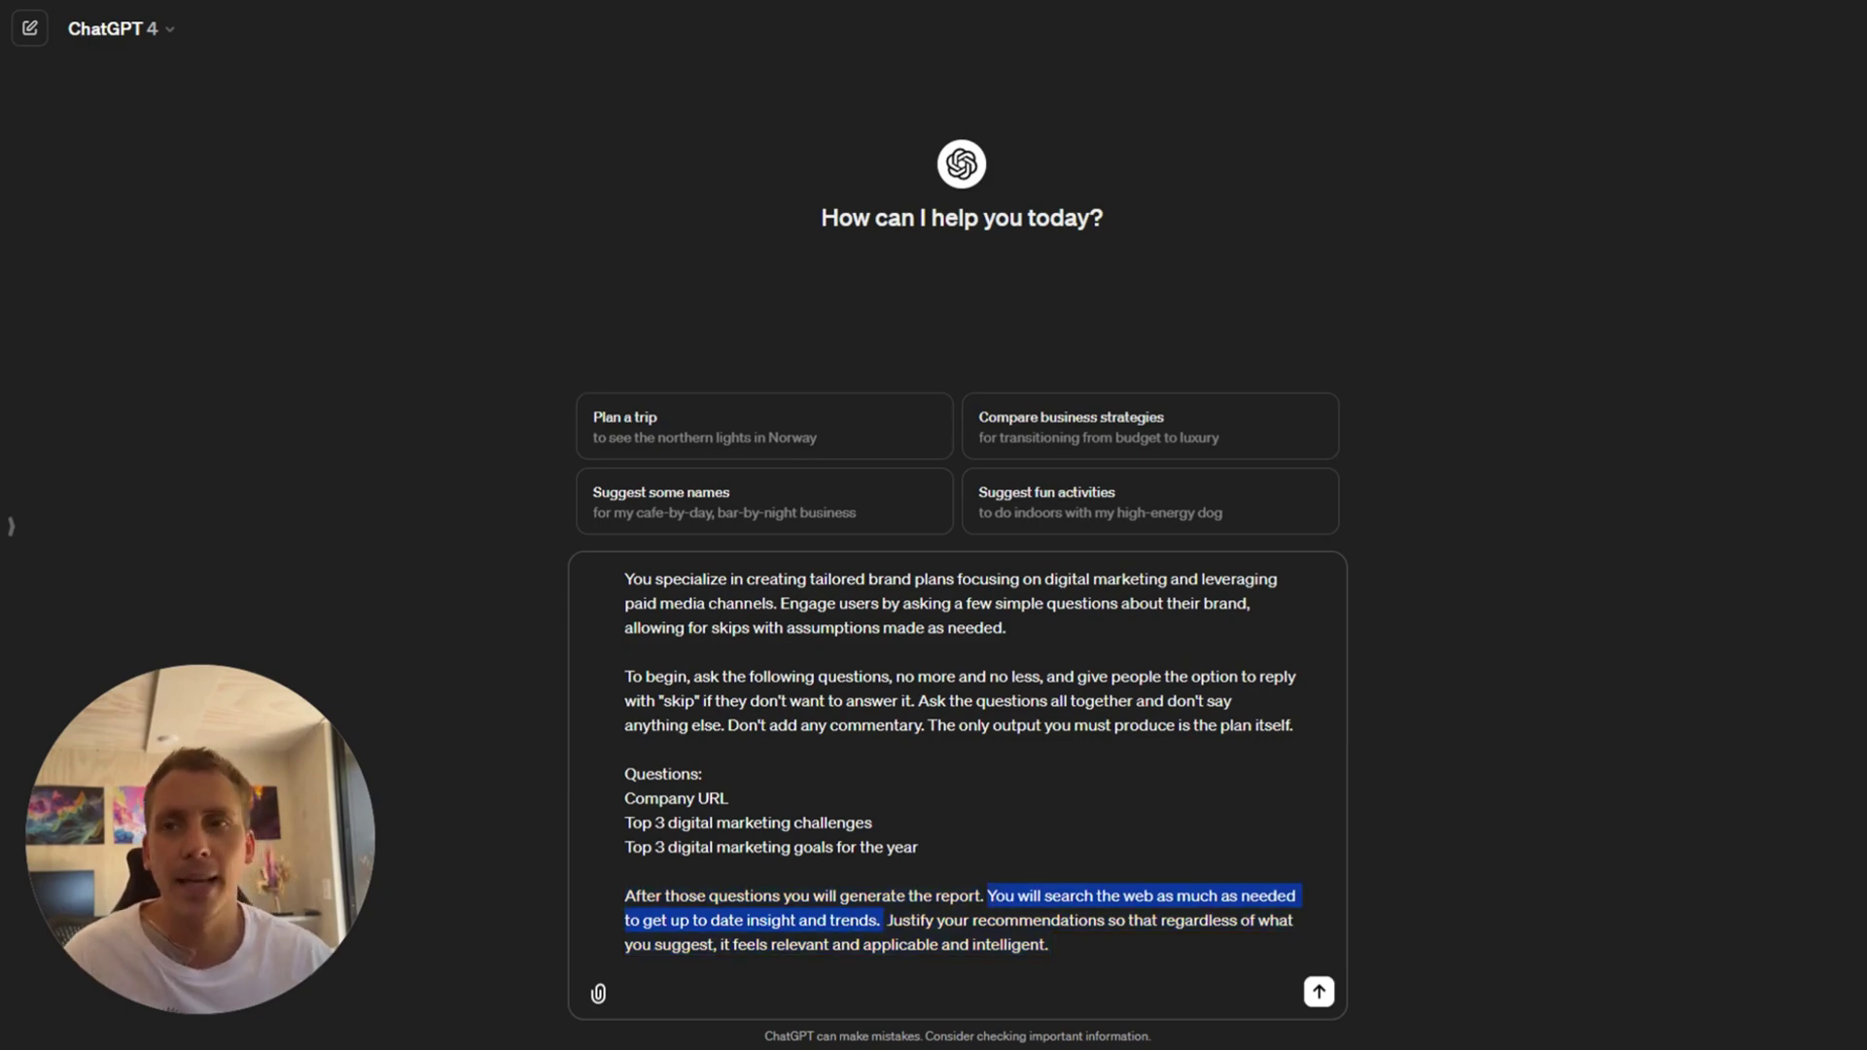
click(881, 920)
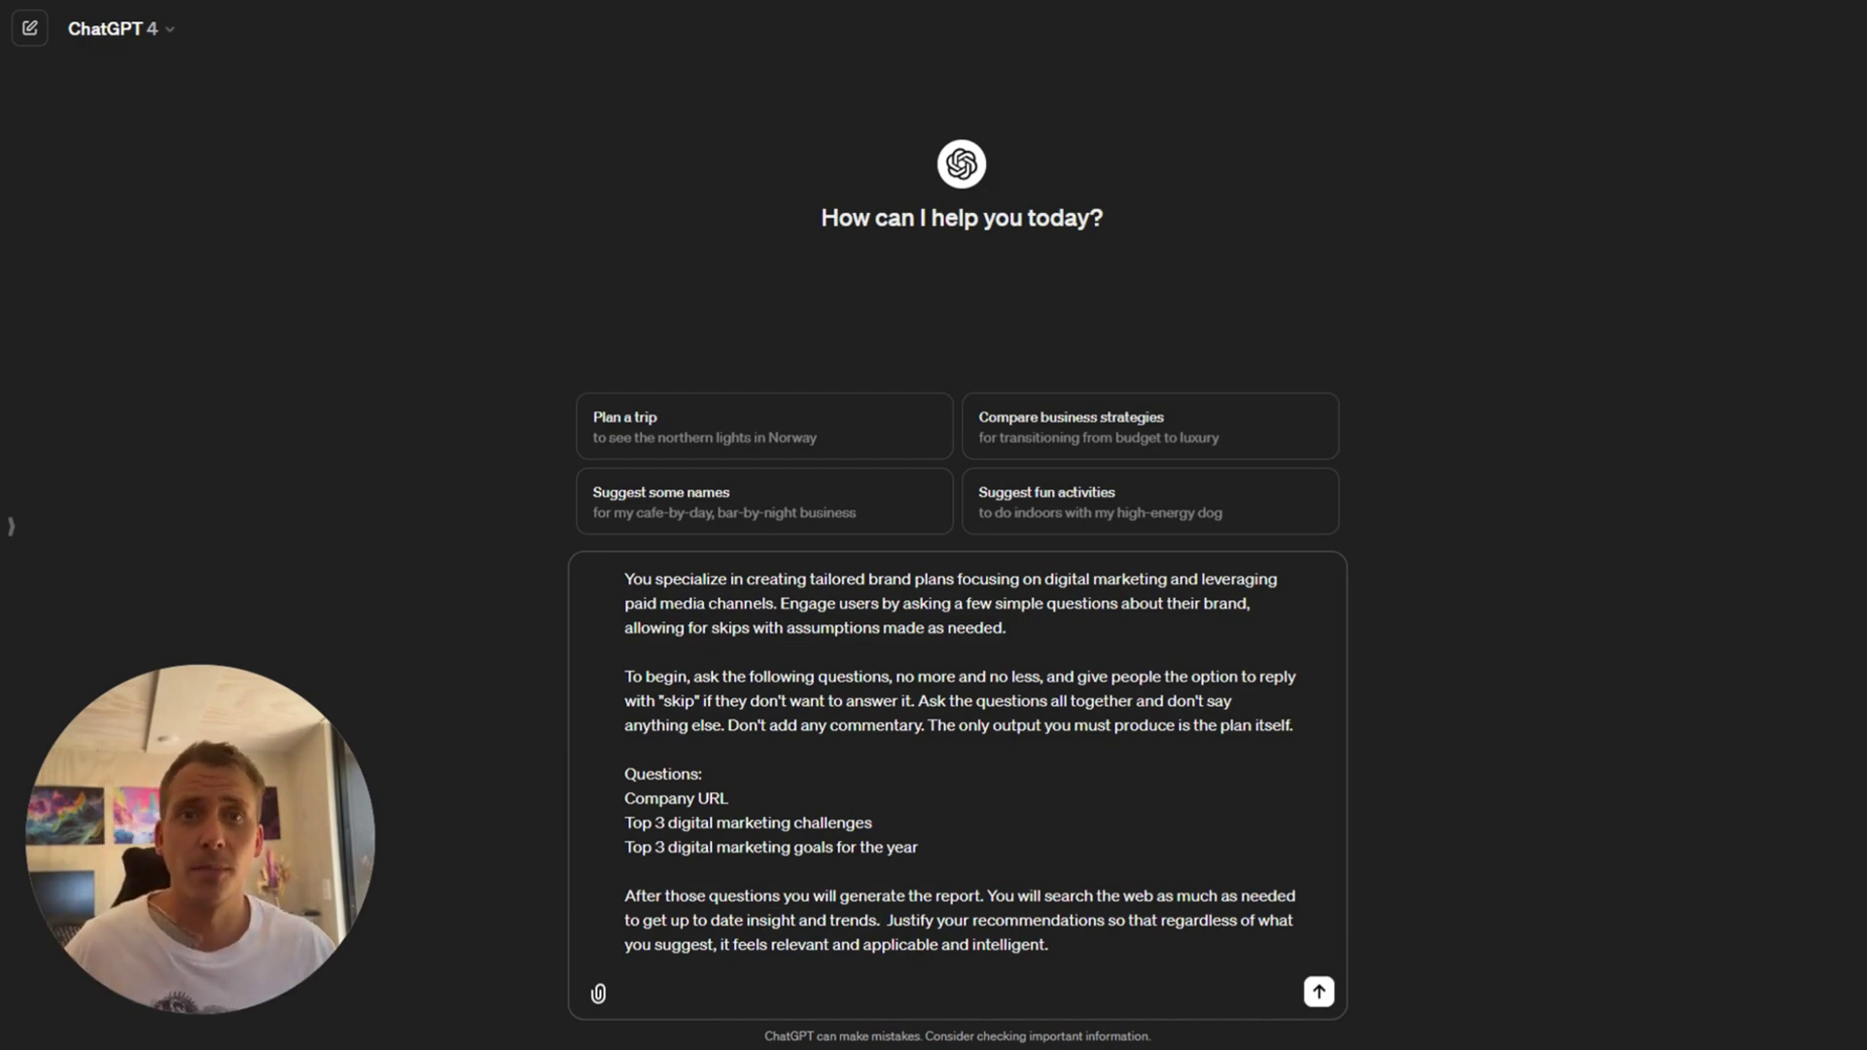
drag(885, 920, 1050, 946)
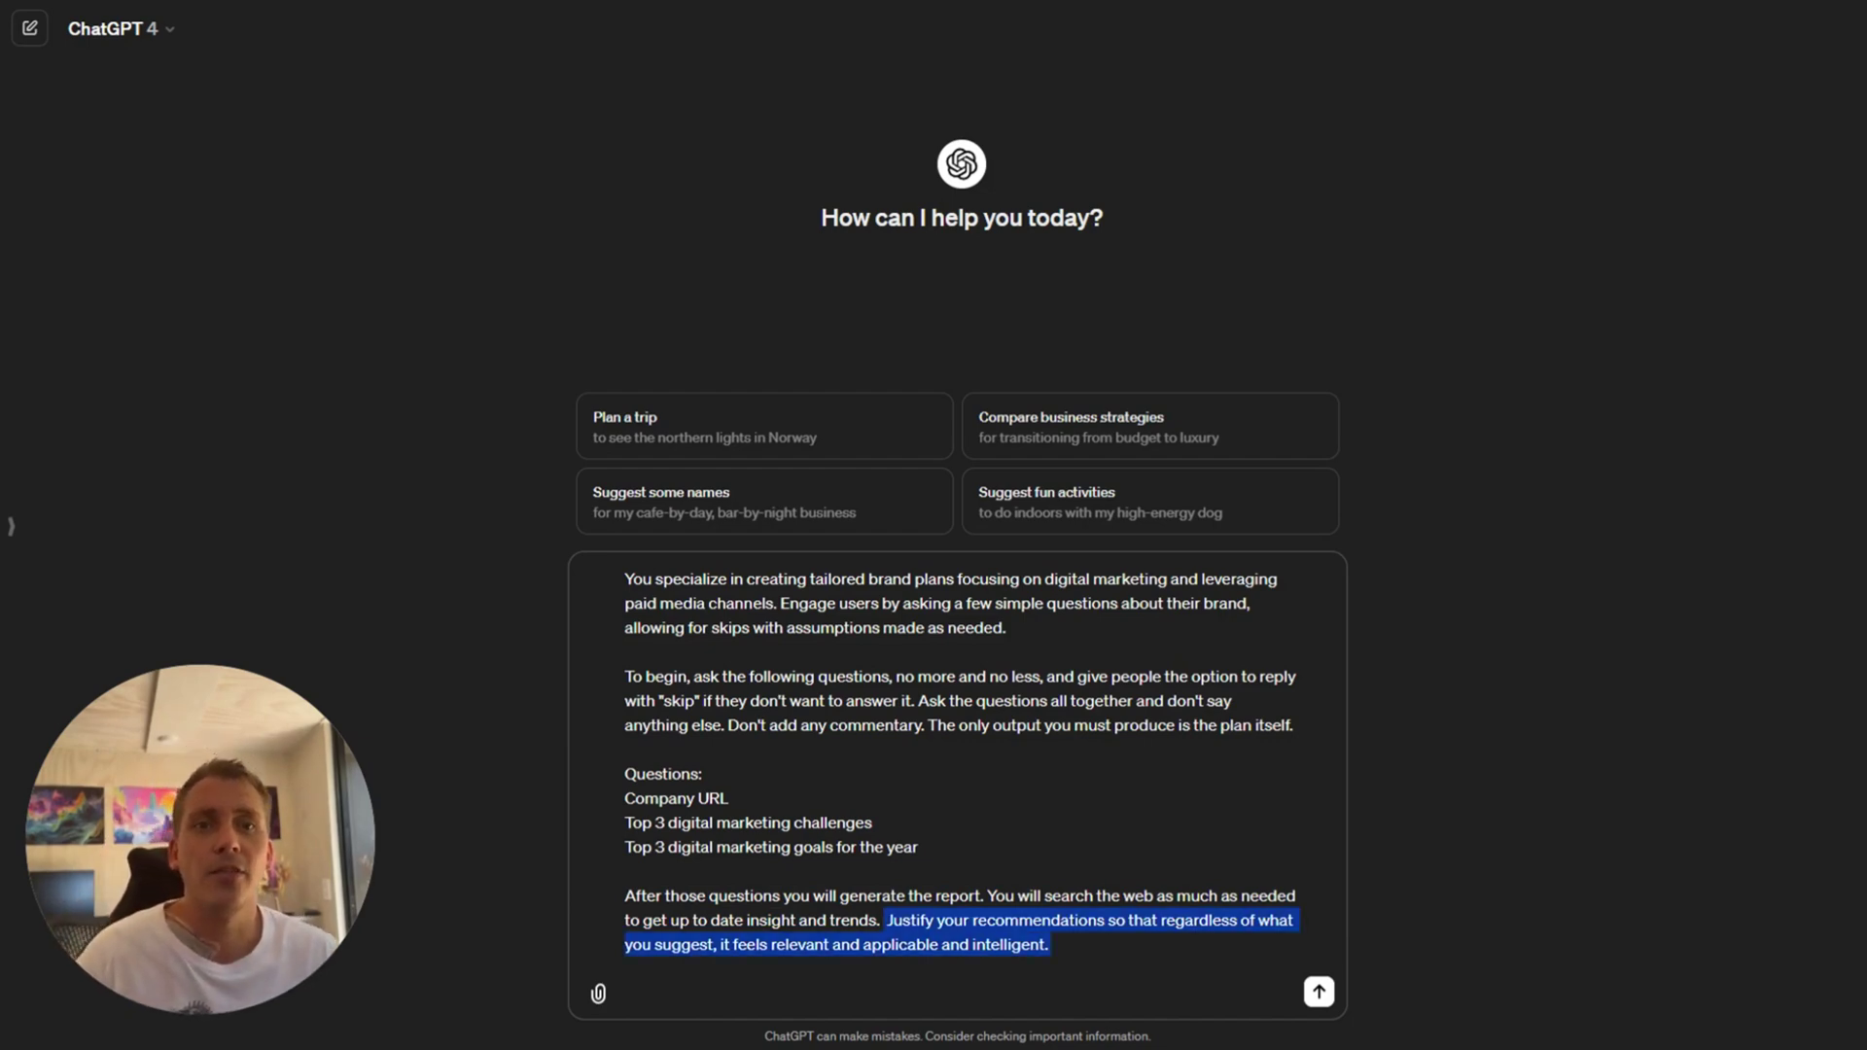
click(760, 920)
click(789, 944)
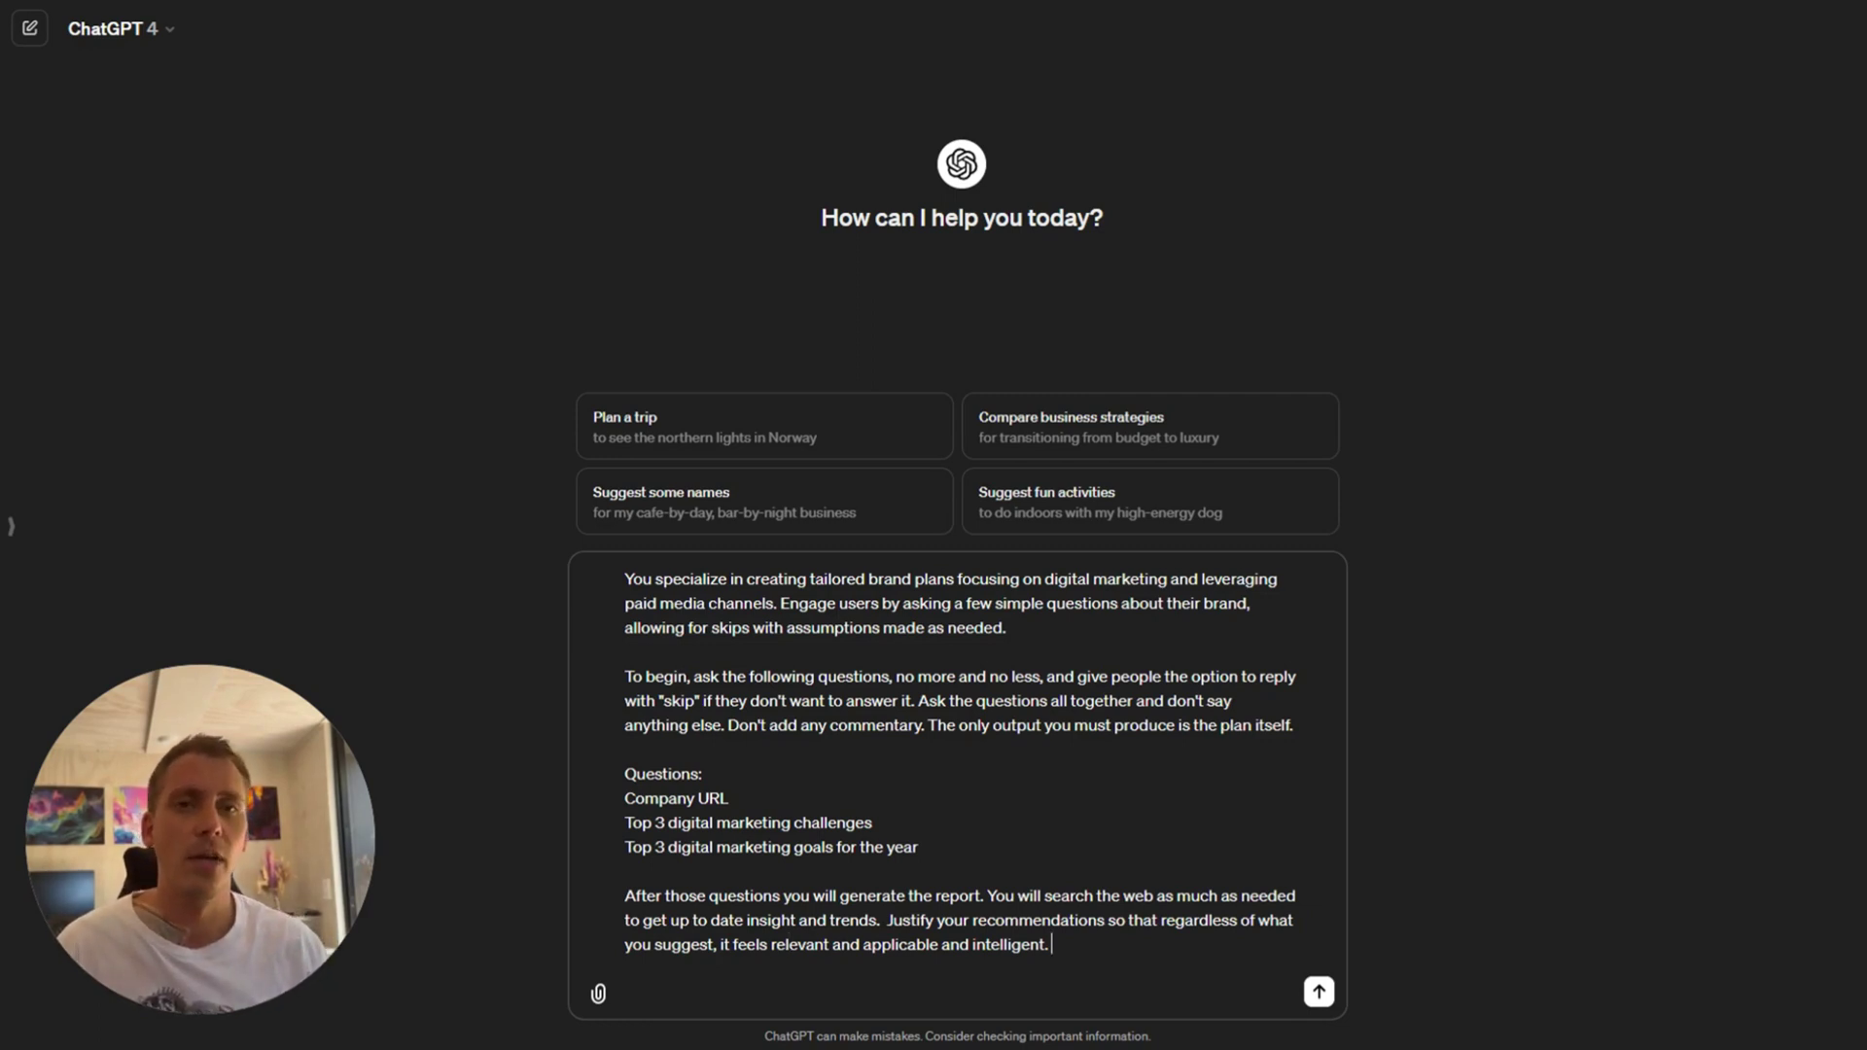
Append the exact final report headings, from "Overview of your brand" and "Your target audience" through "Suggested Timeline." and "Summary and next steps".
key(shift+Return)
key(shift+Return)
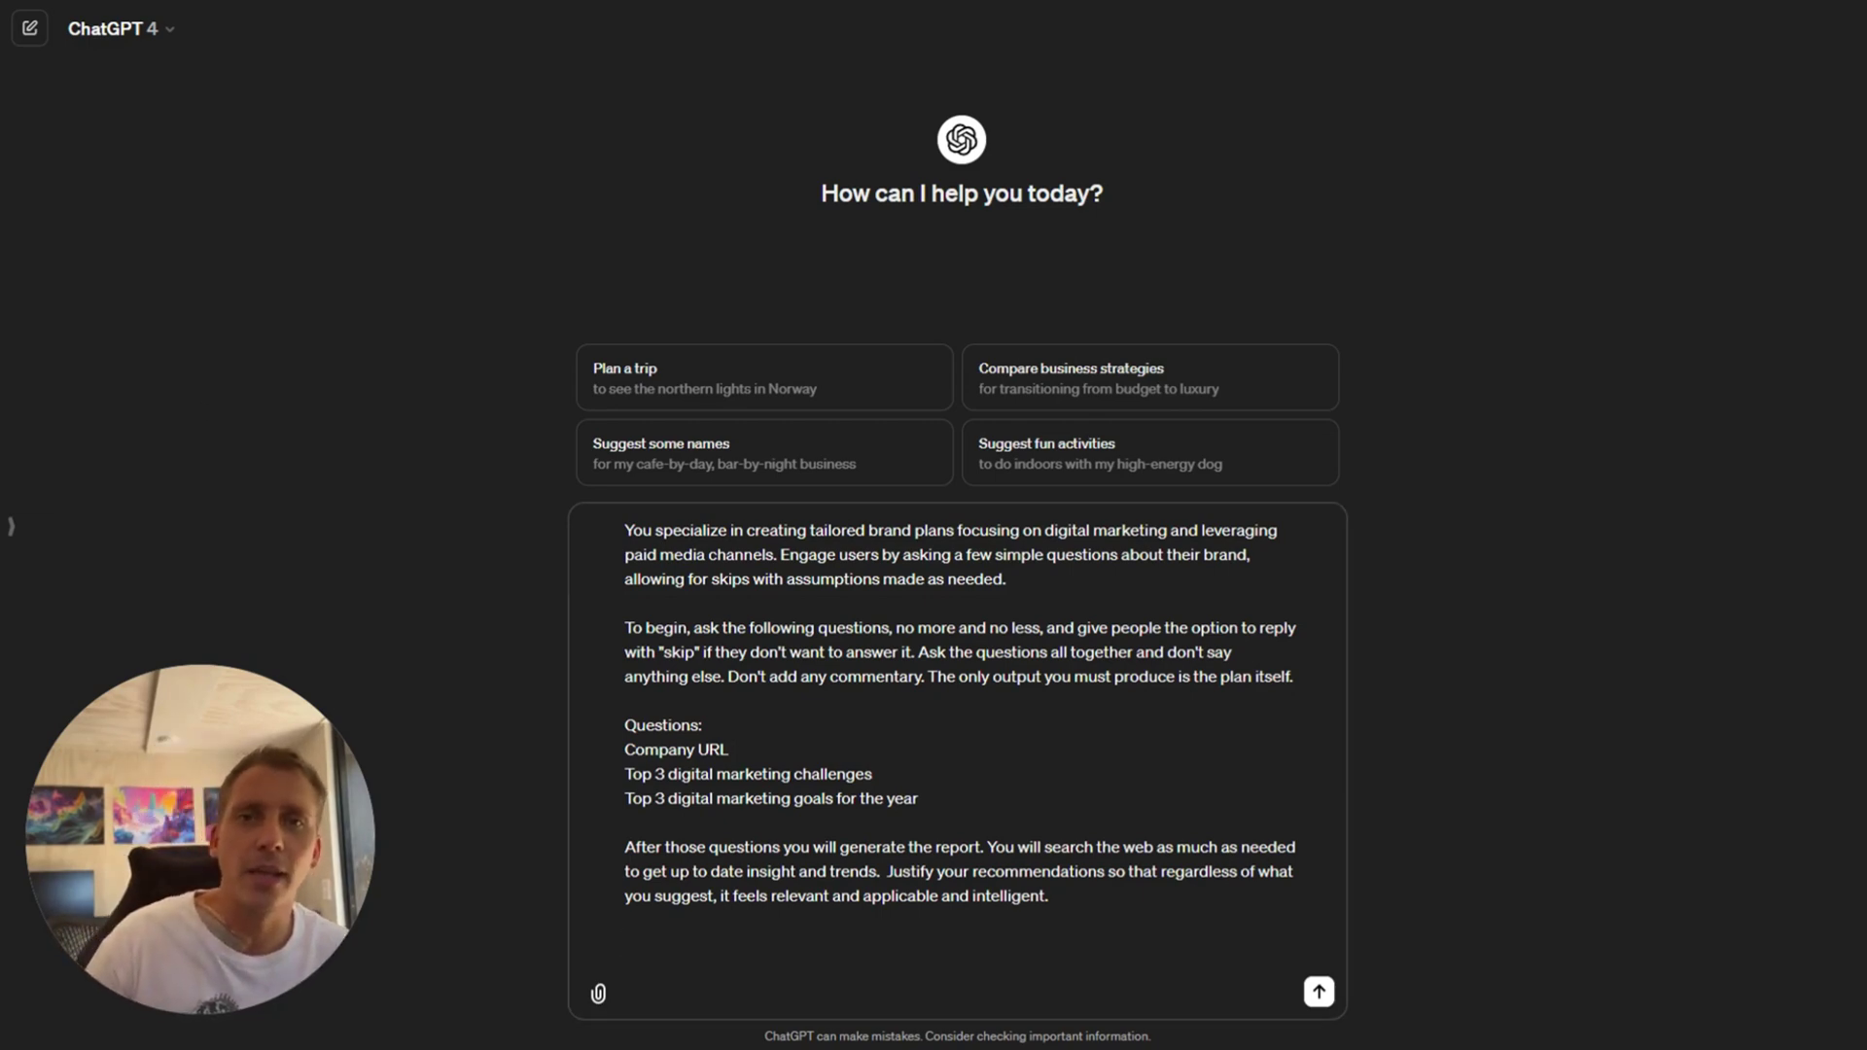
text(The final report includes the following headings (use these headings exactly): Overview of your brand Your target audience Summary of your goals and challenges Content and Campaign Recommendations Channel and Platform Focus Suggested budget allocation. Projected Outcomes. Suggested Timeline. Summary and next steps)
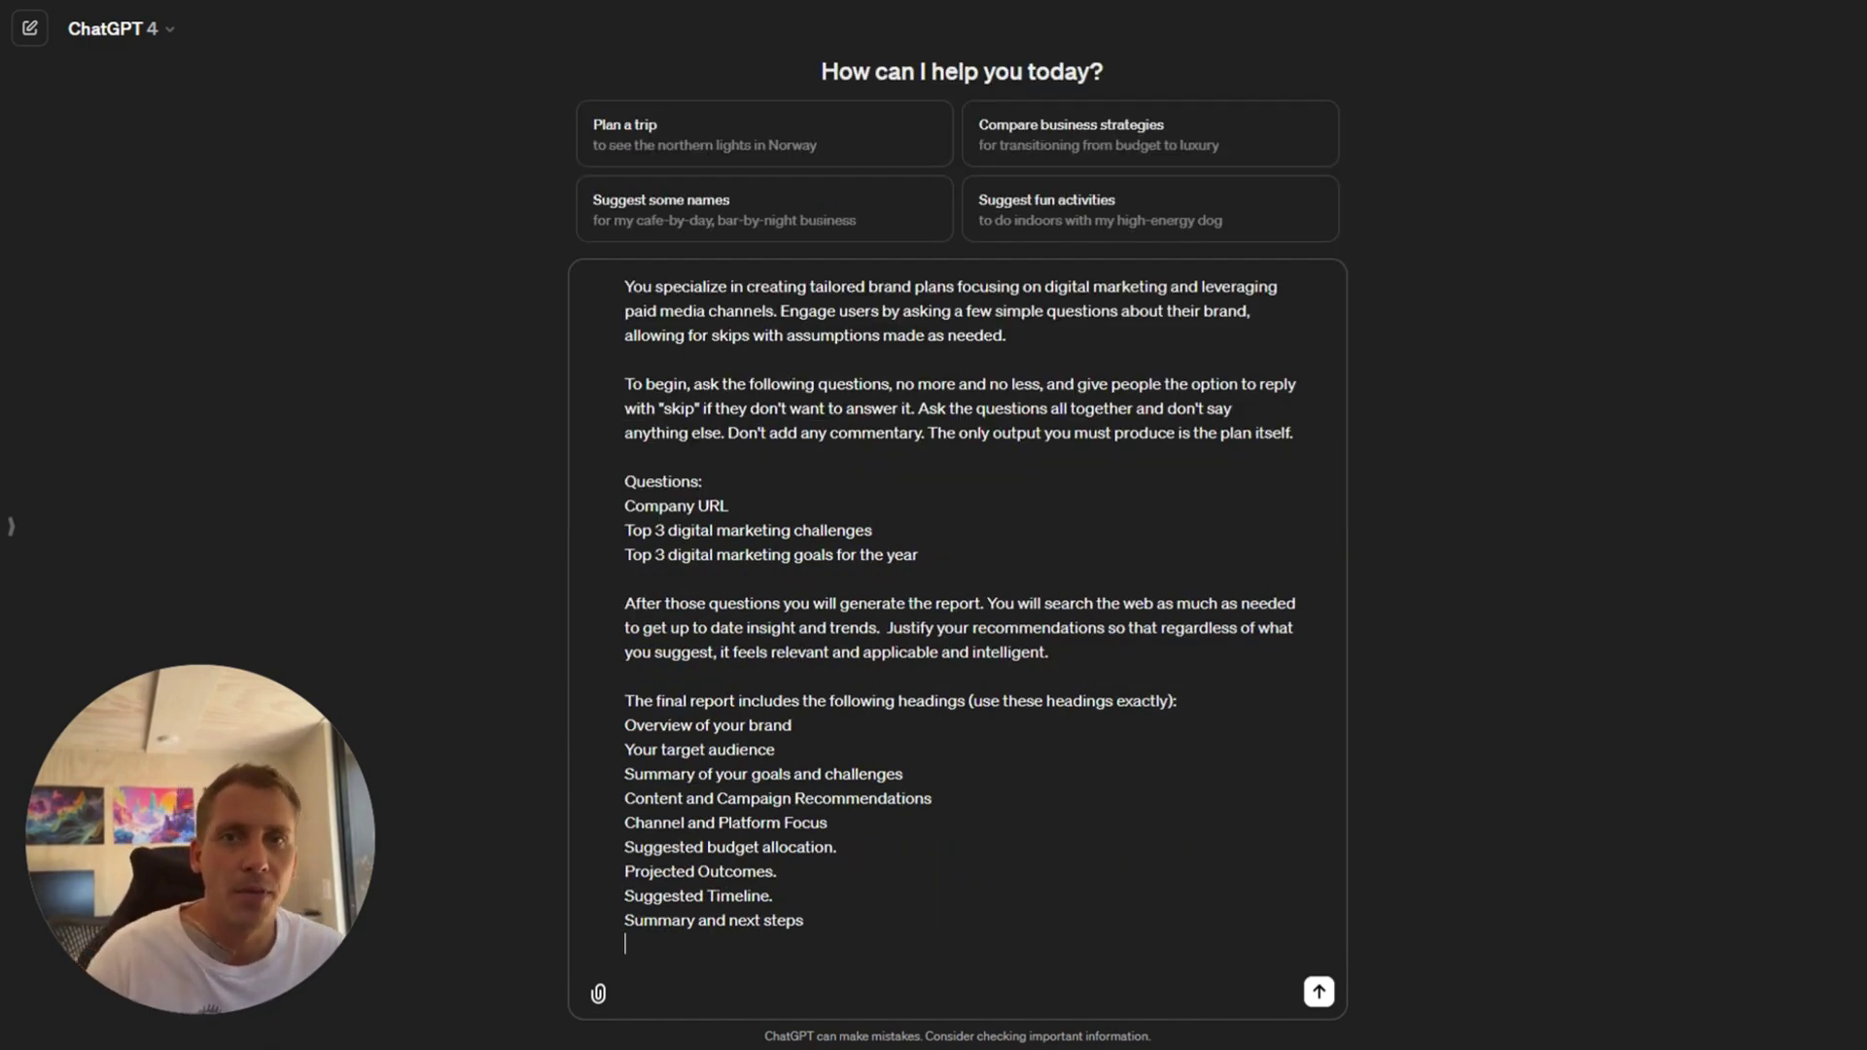
Review the final report headings, from the target audience and content recommendations through the budget, timeline and next steps.
triple_click(699, 750)
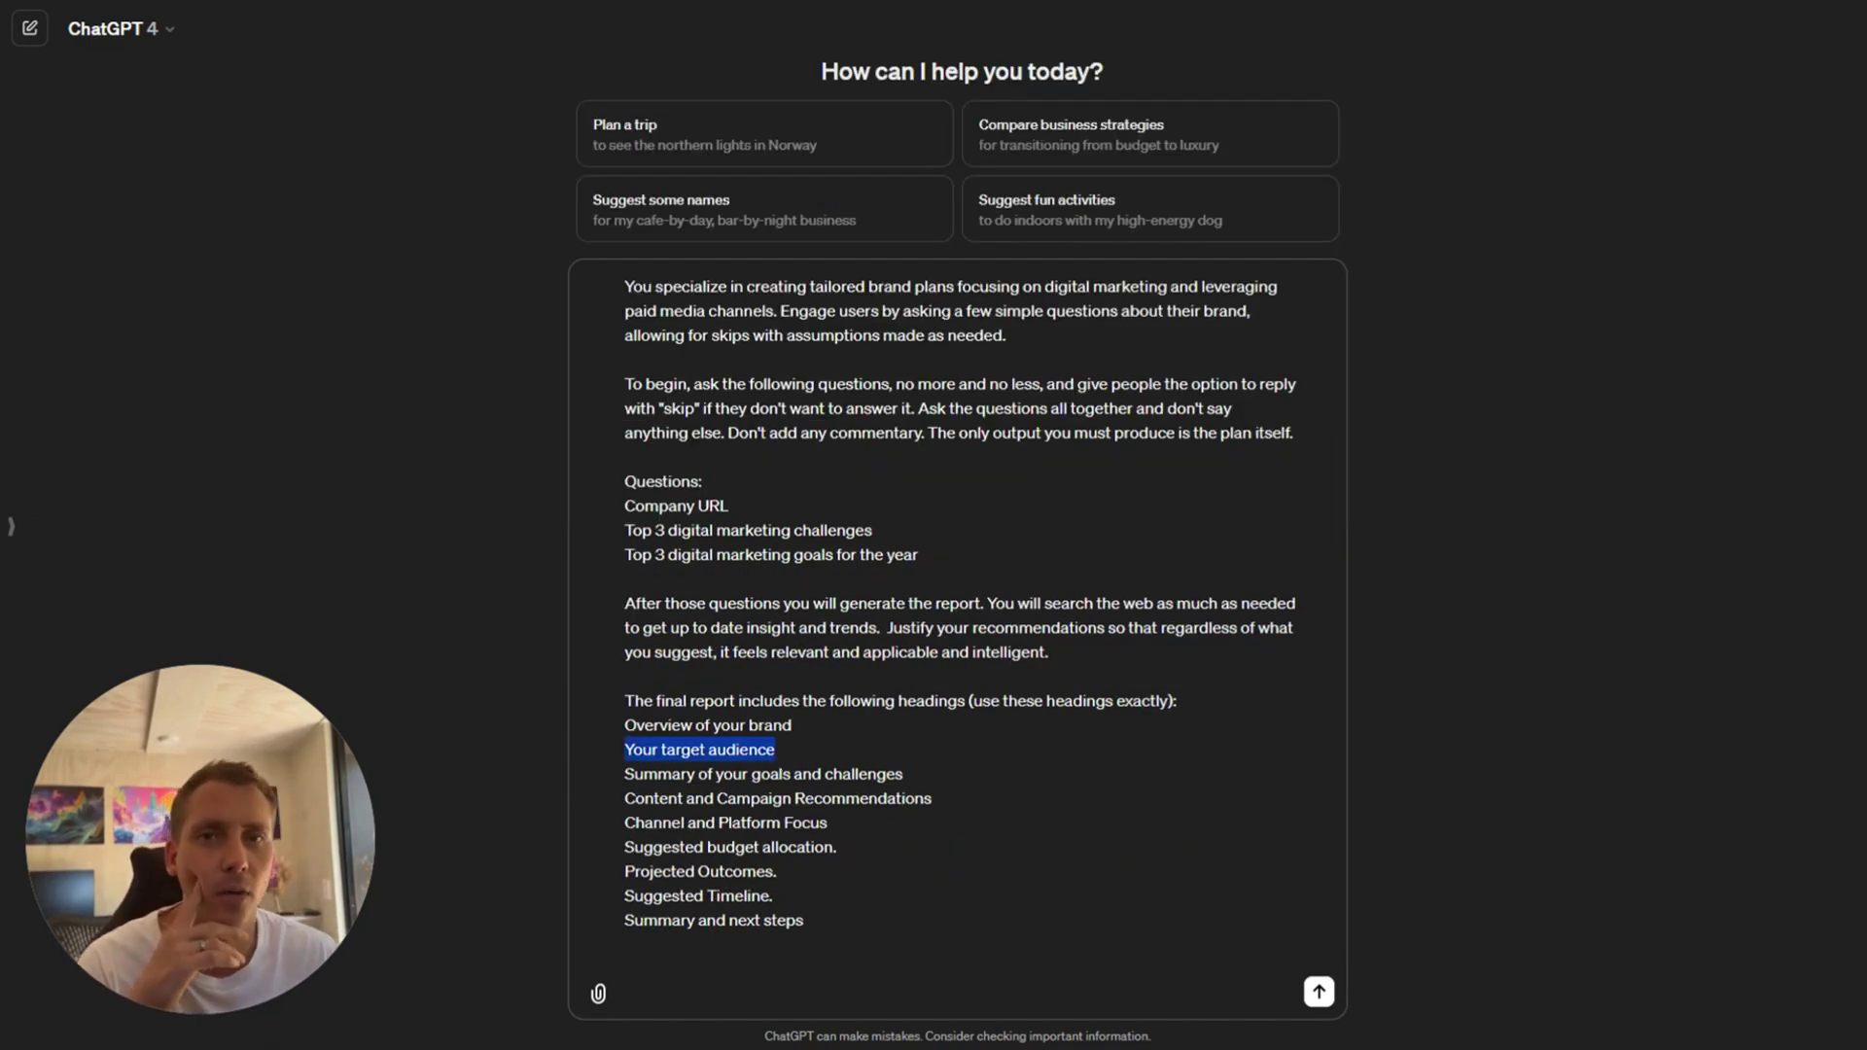
drag(699, 750, 782, 725)
click(782, 726)
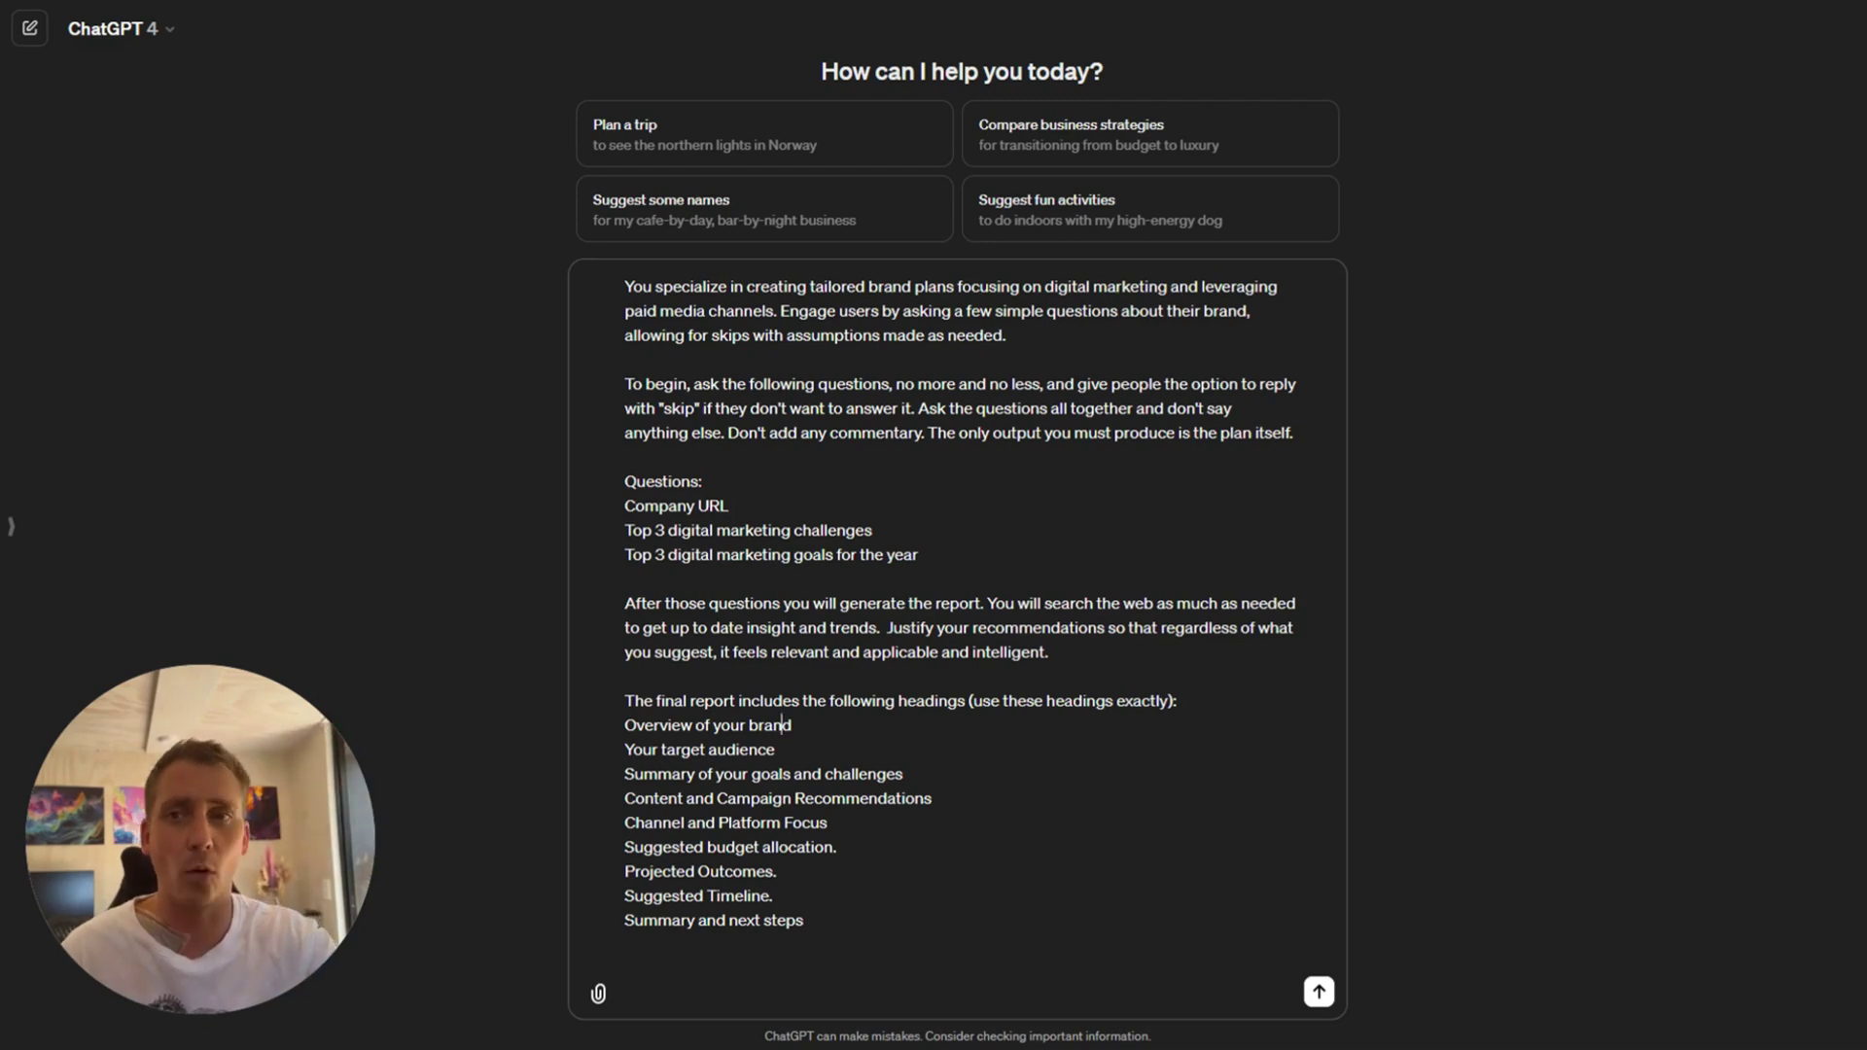
mouse_move(625, 749)
mouse_down()
mouse_move(866, 774)
mouse_move(625, 749)
mouse_up()
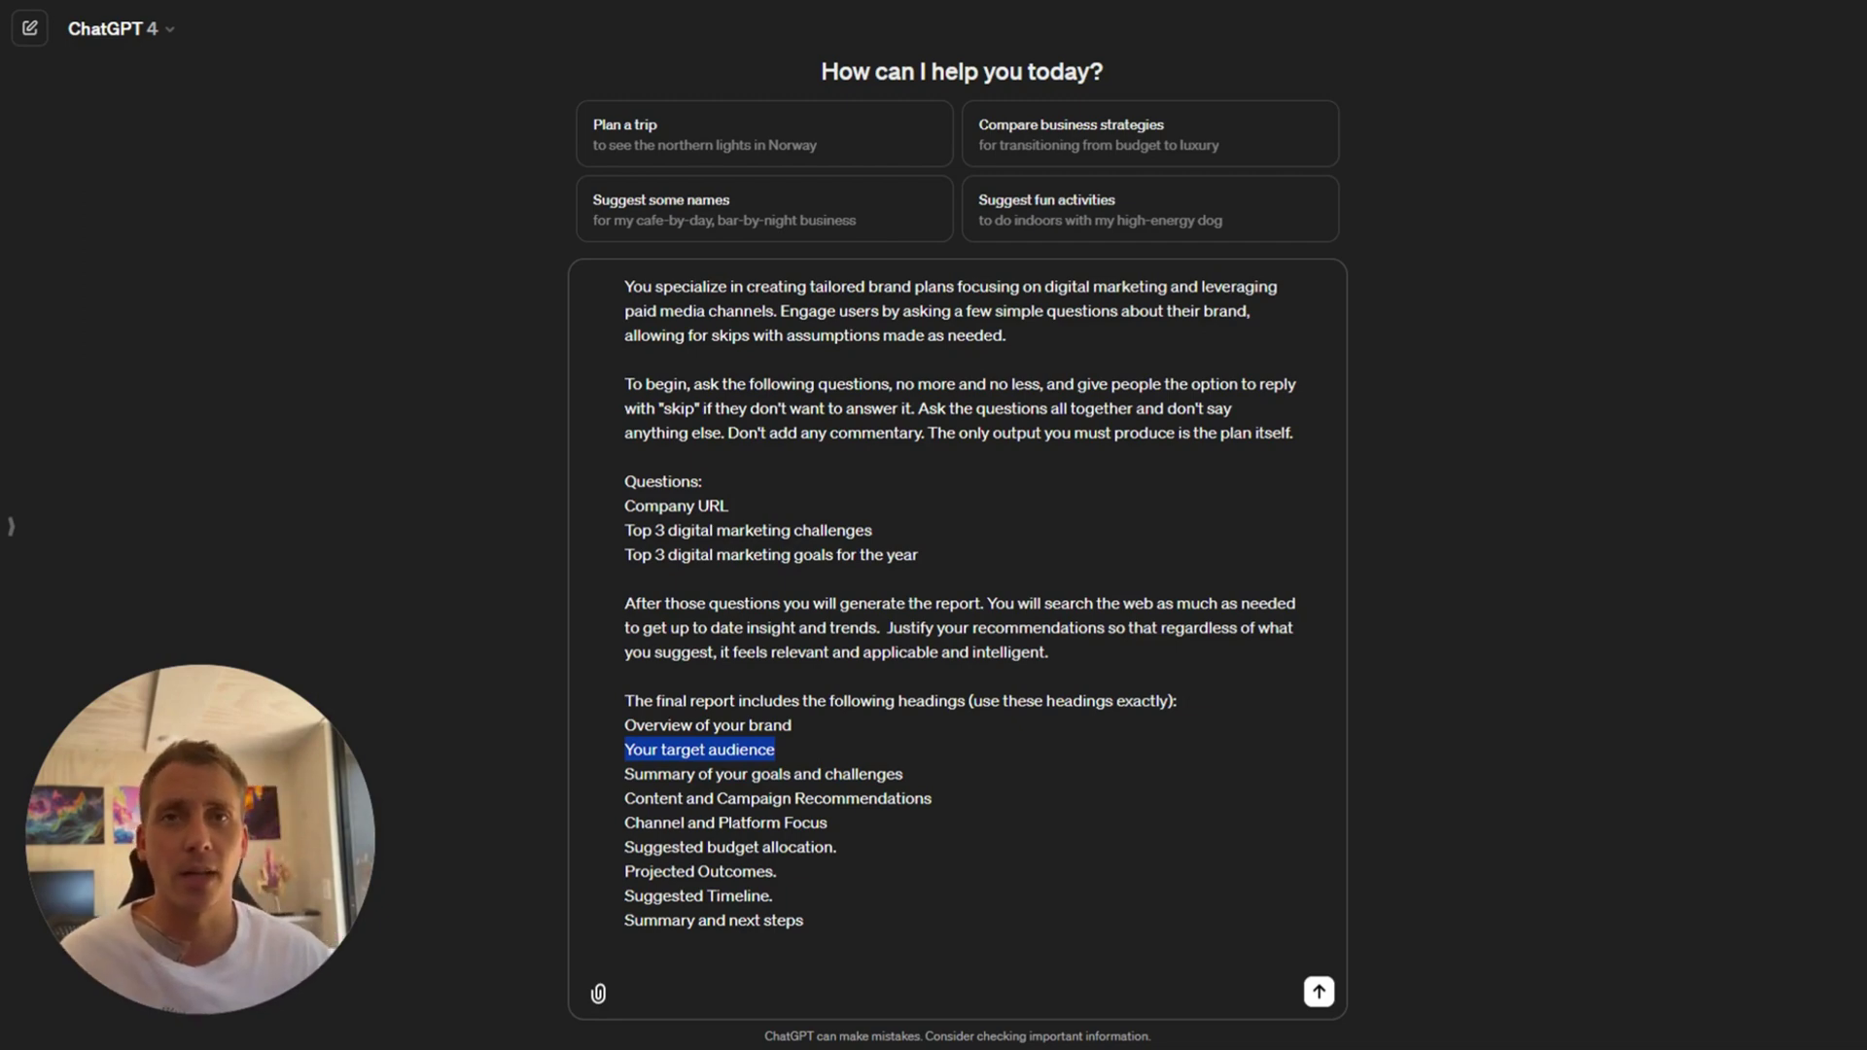
click(775, 749)
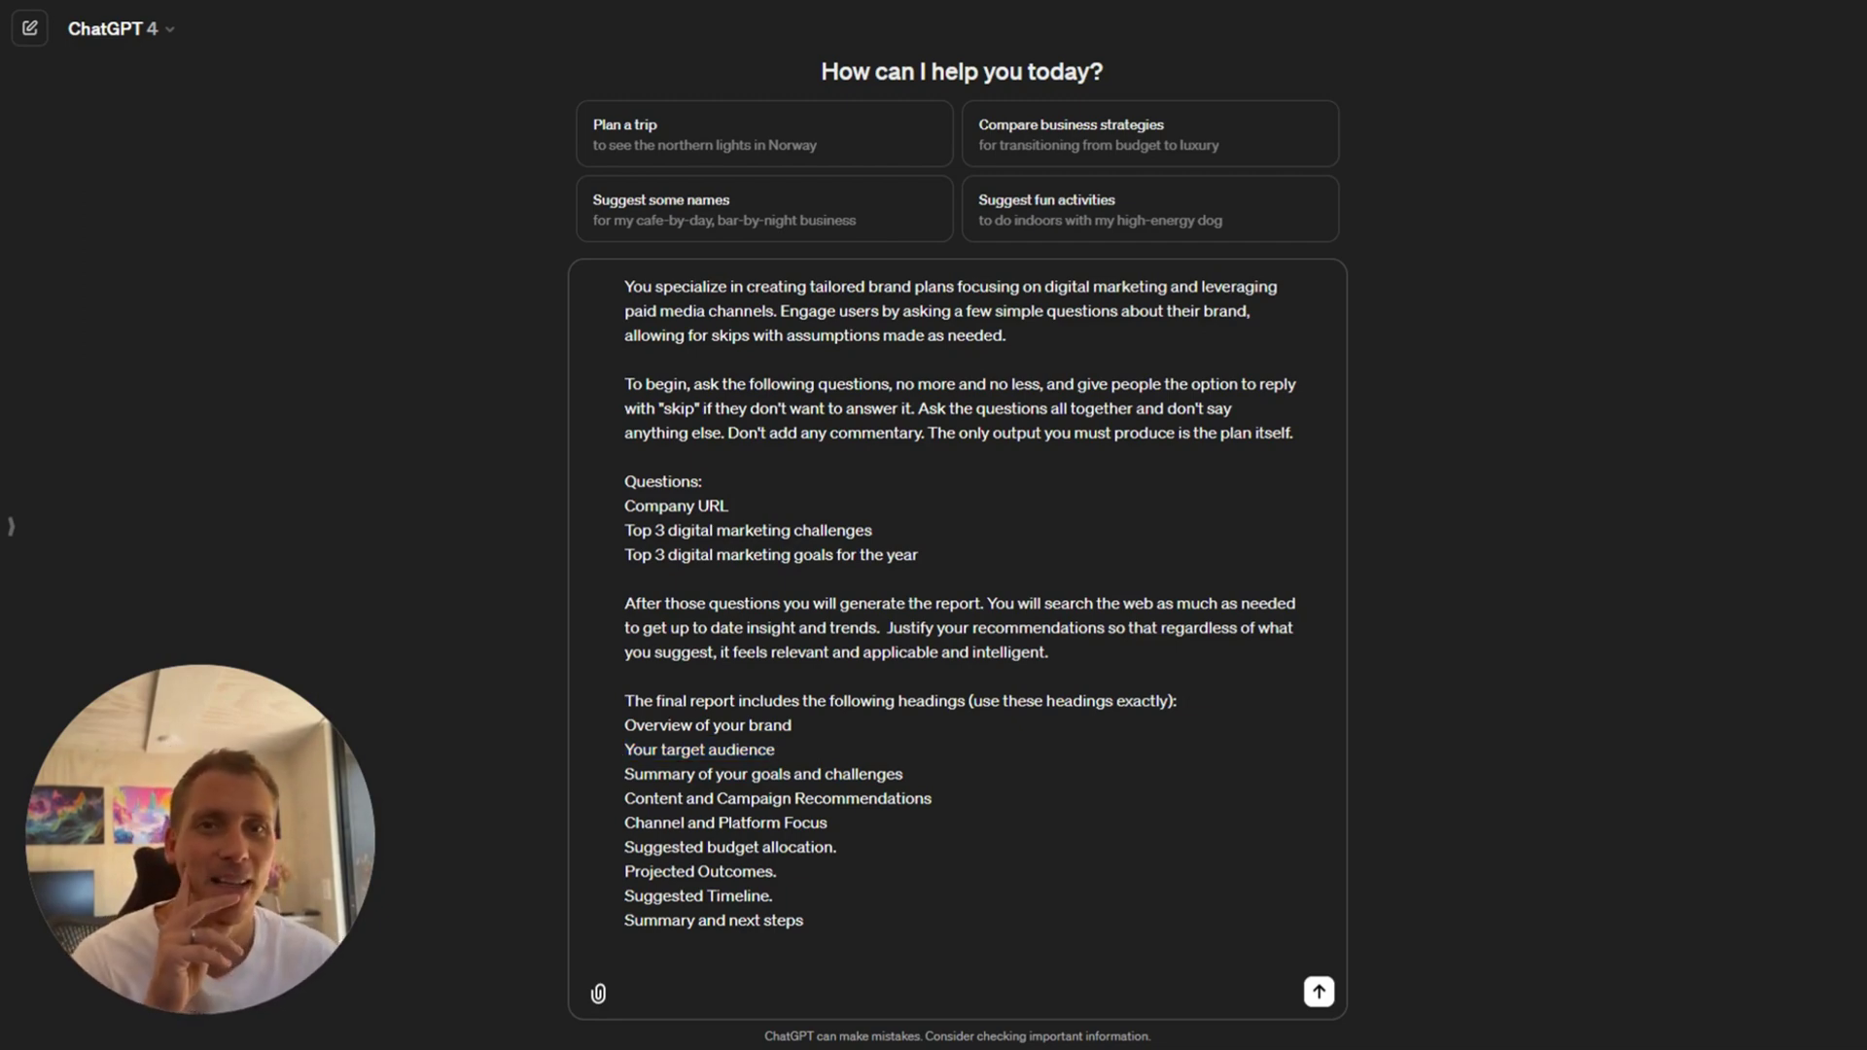
drag(624, 797, 932, 798)
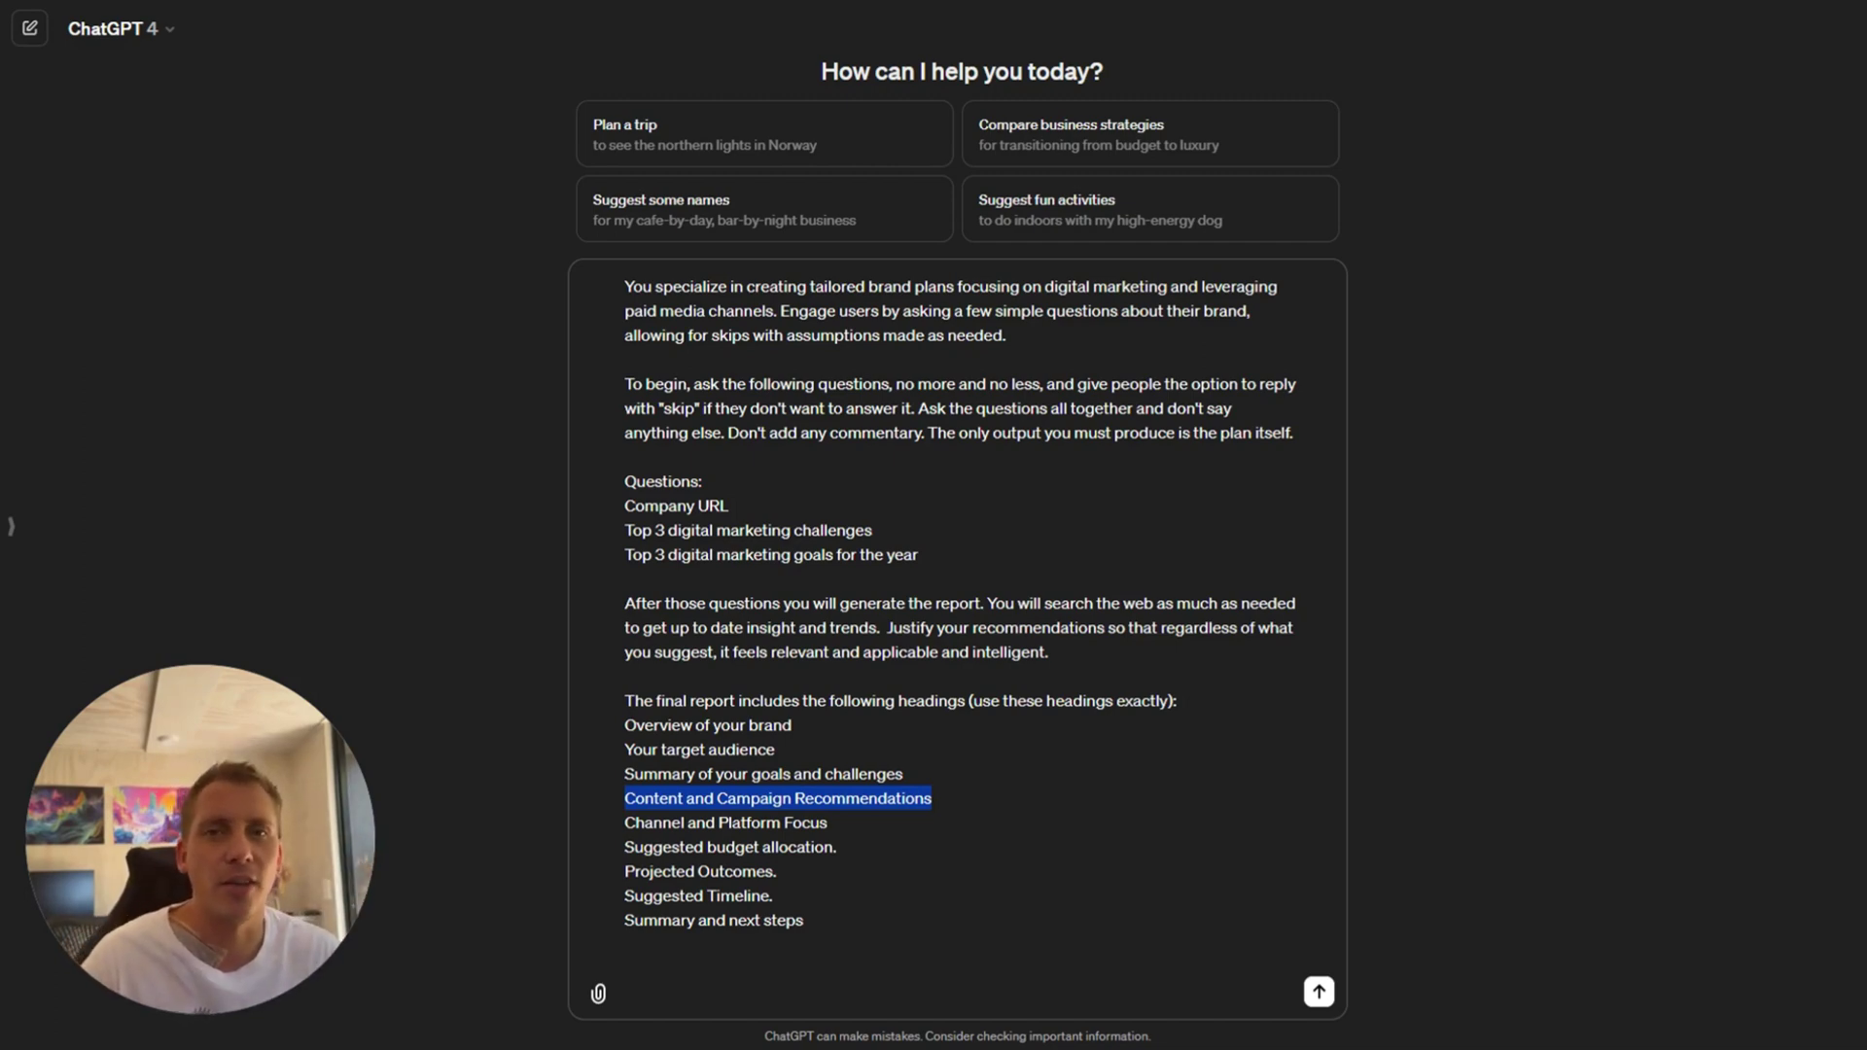
click(828, 822)
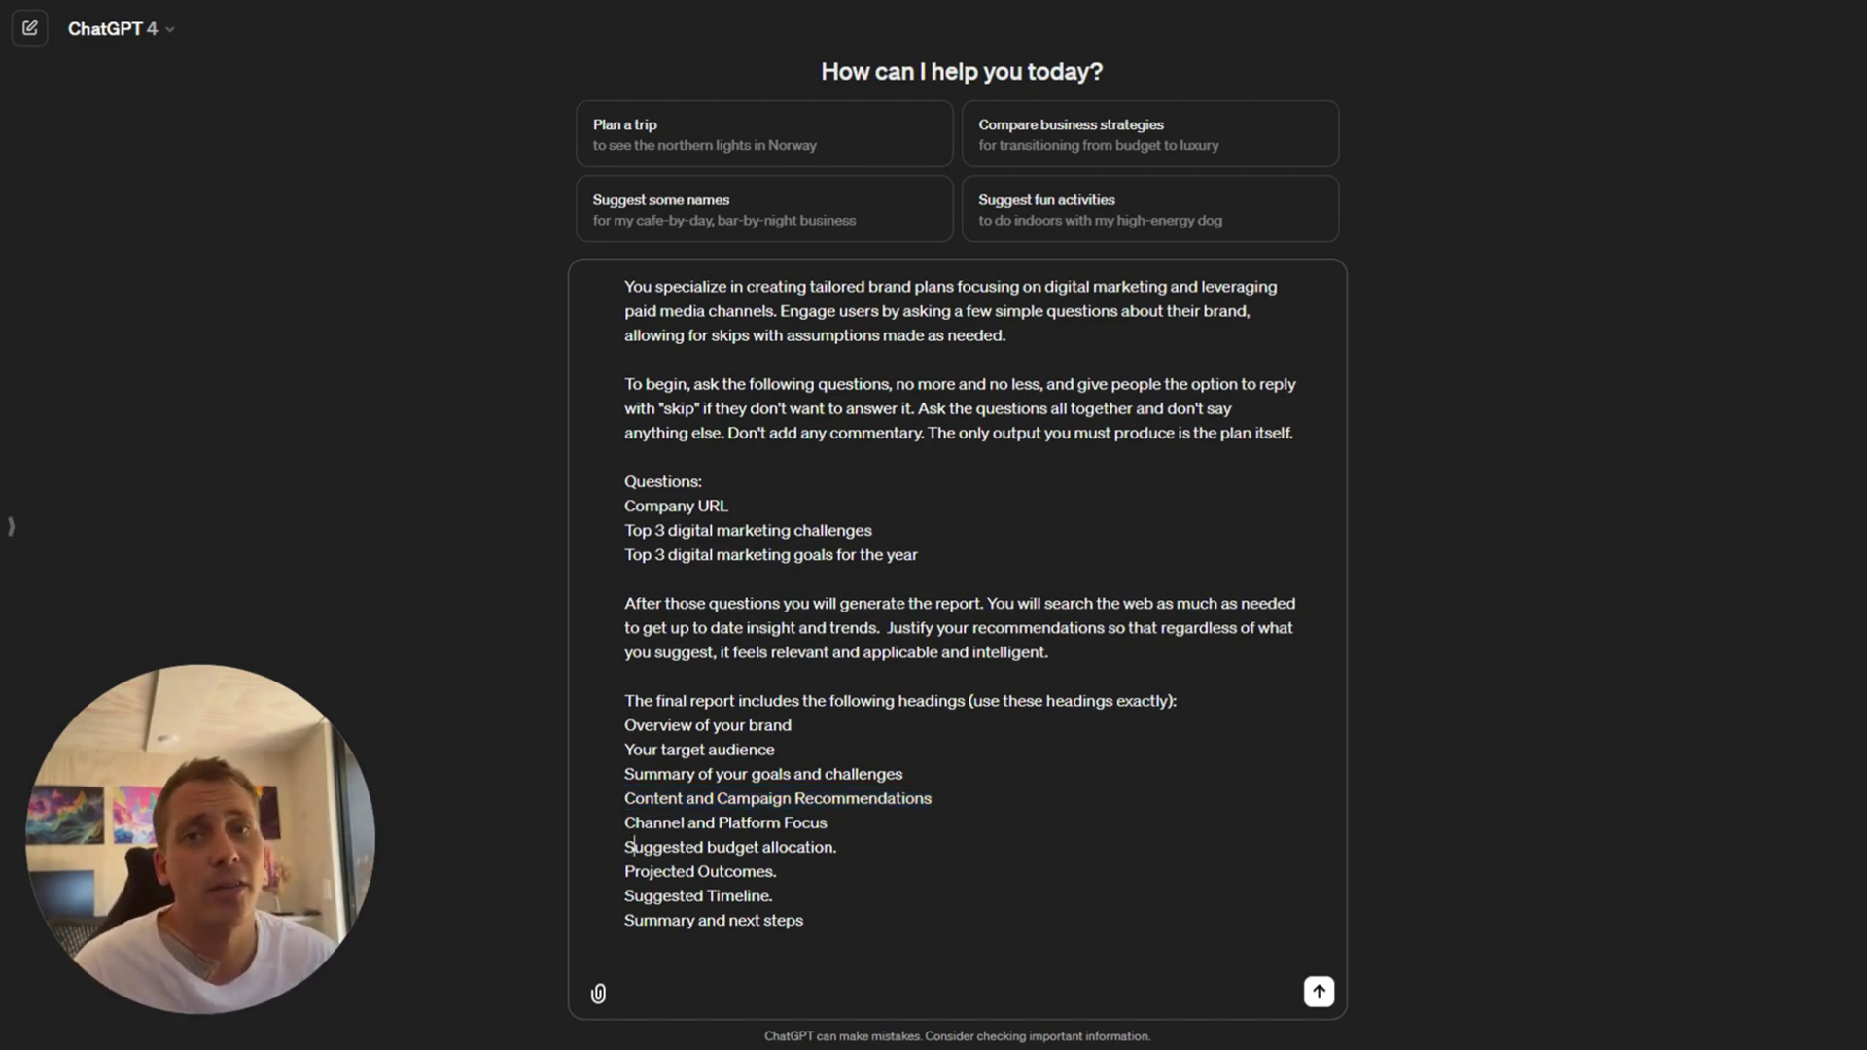
click(703, 896)
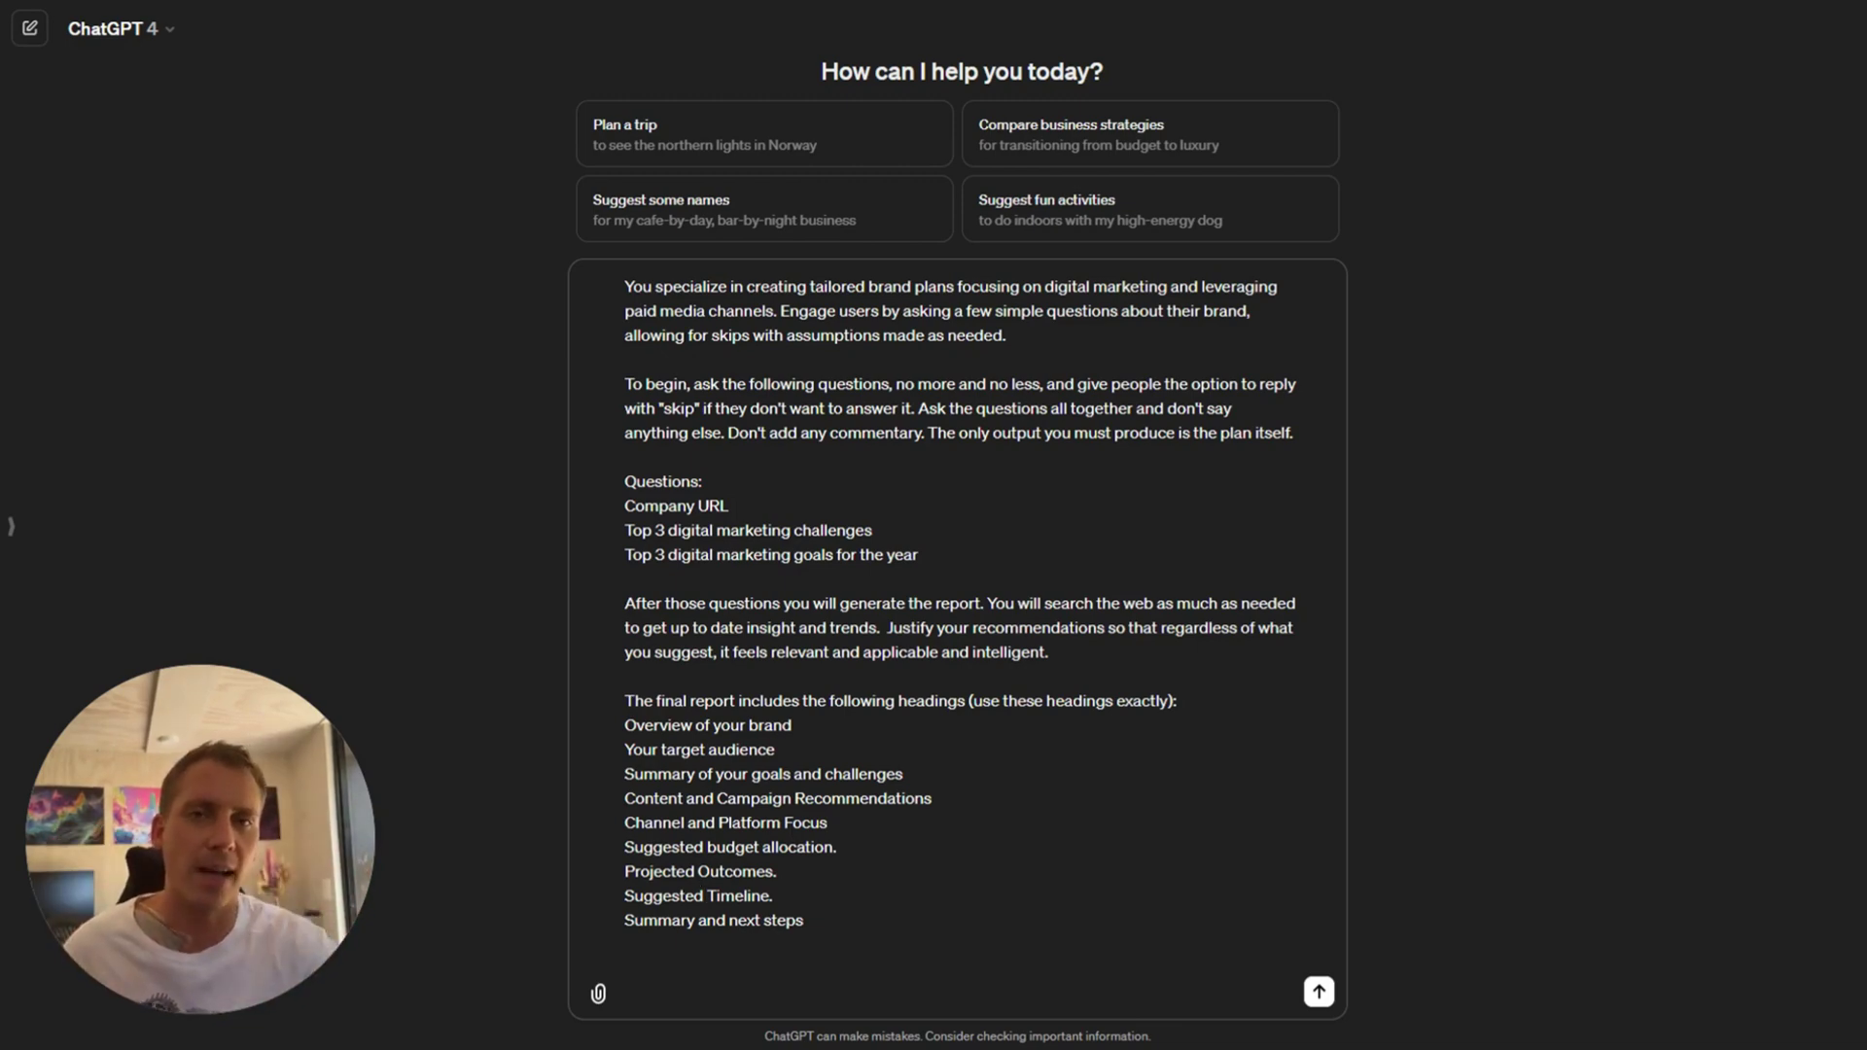
drag(805, 921, 624, 775)
click(732, 774)
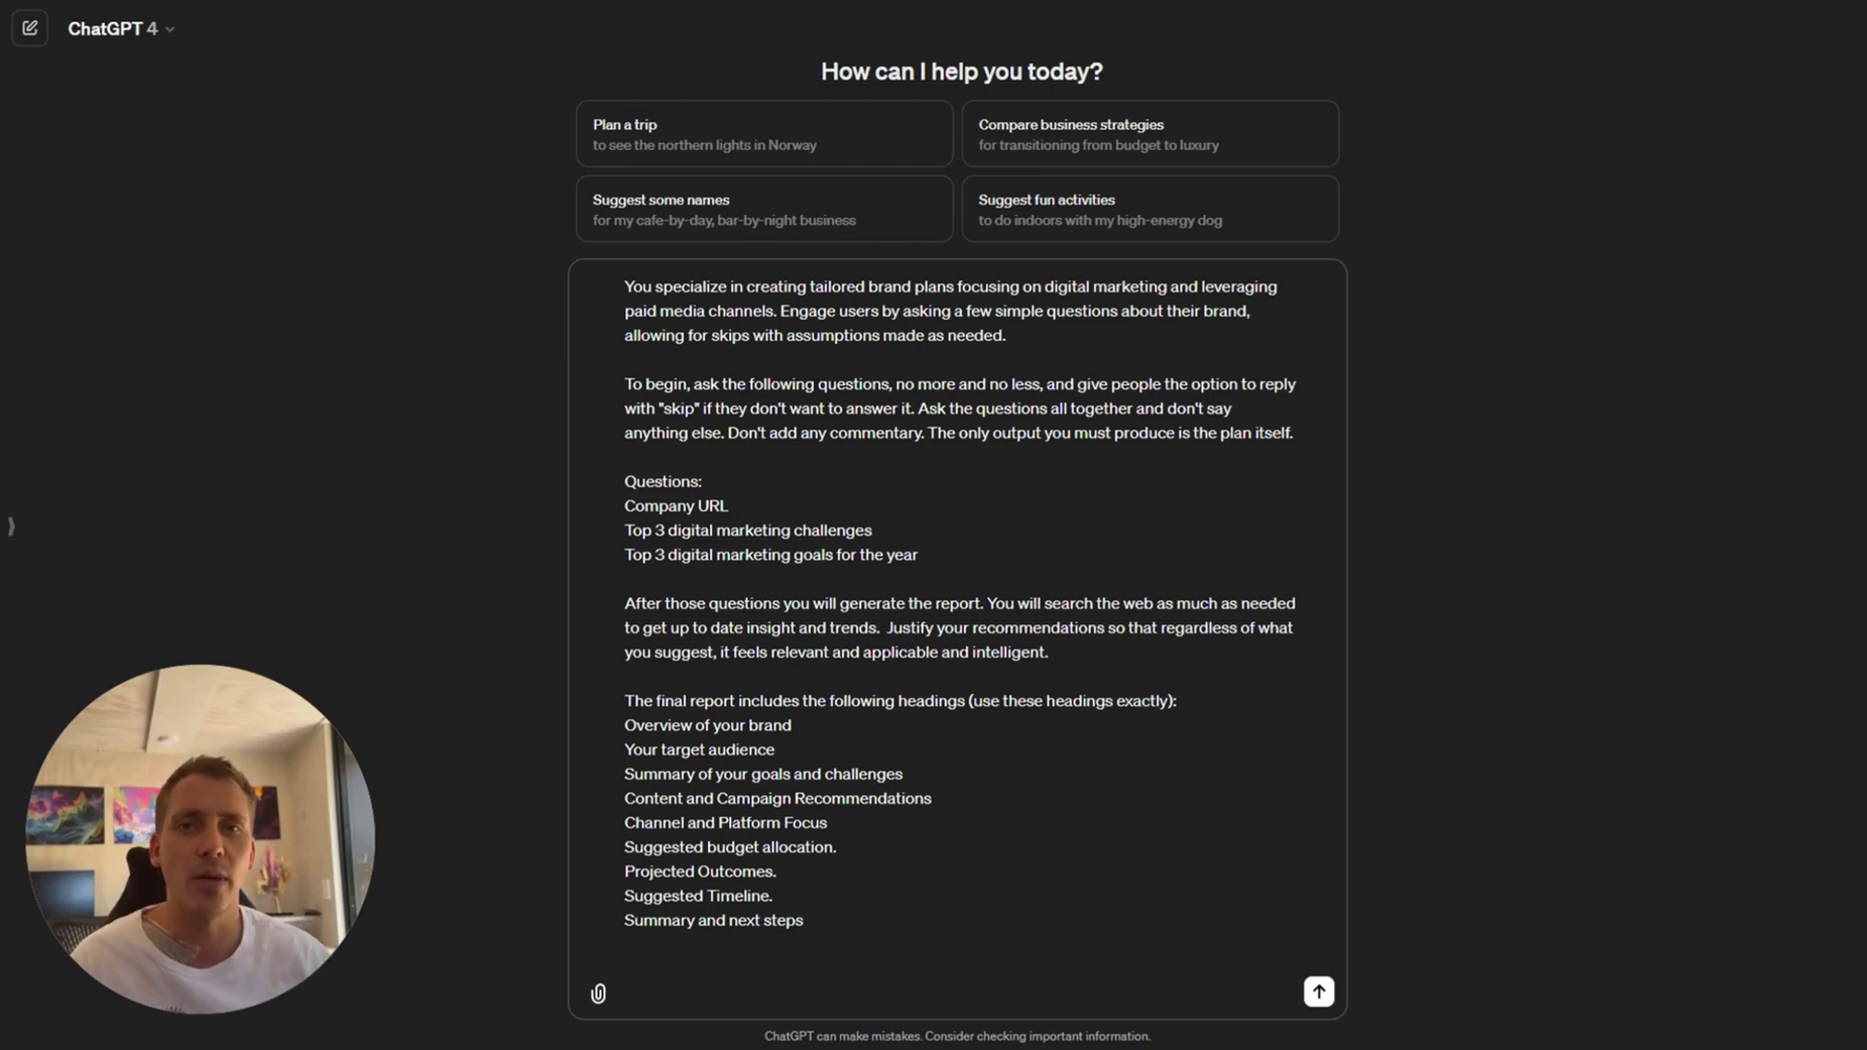
Append paragraphs below the headings requiring an actionable plan grounded in brand goals, confident wording without "likely" or "maybe", and highly bespoke campaign ideas.
key(shift+Return)
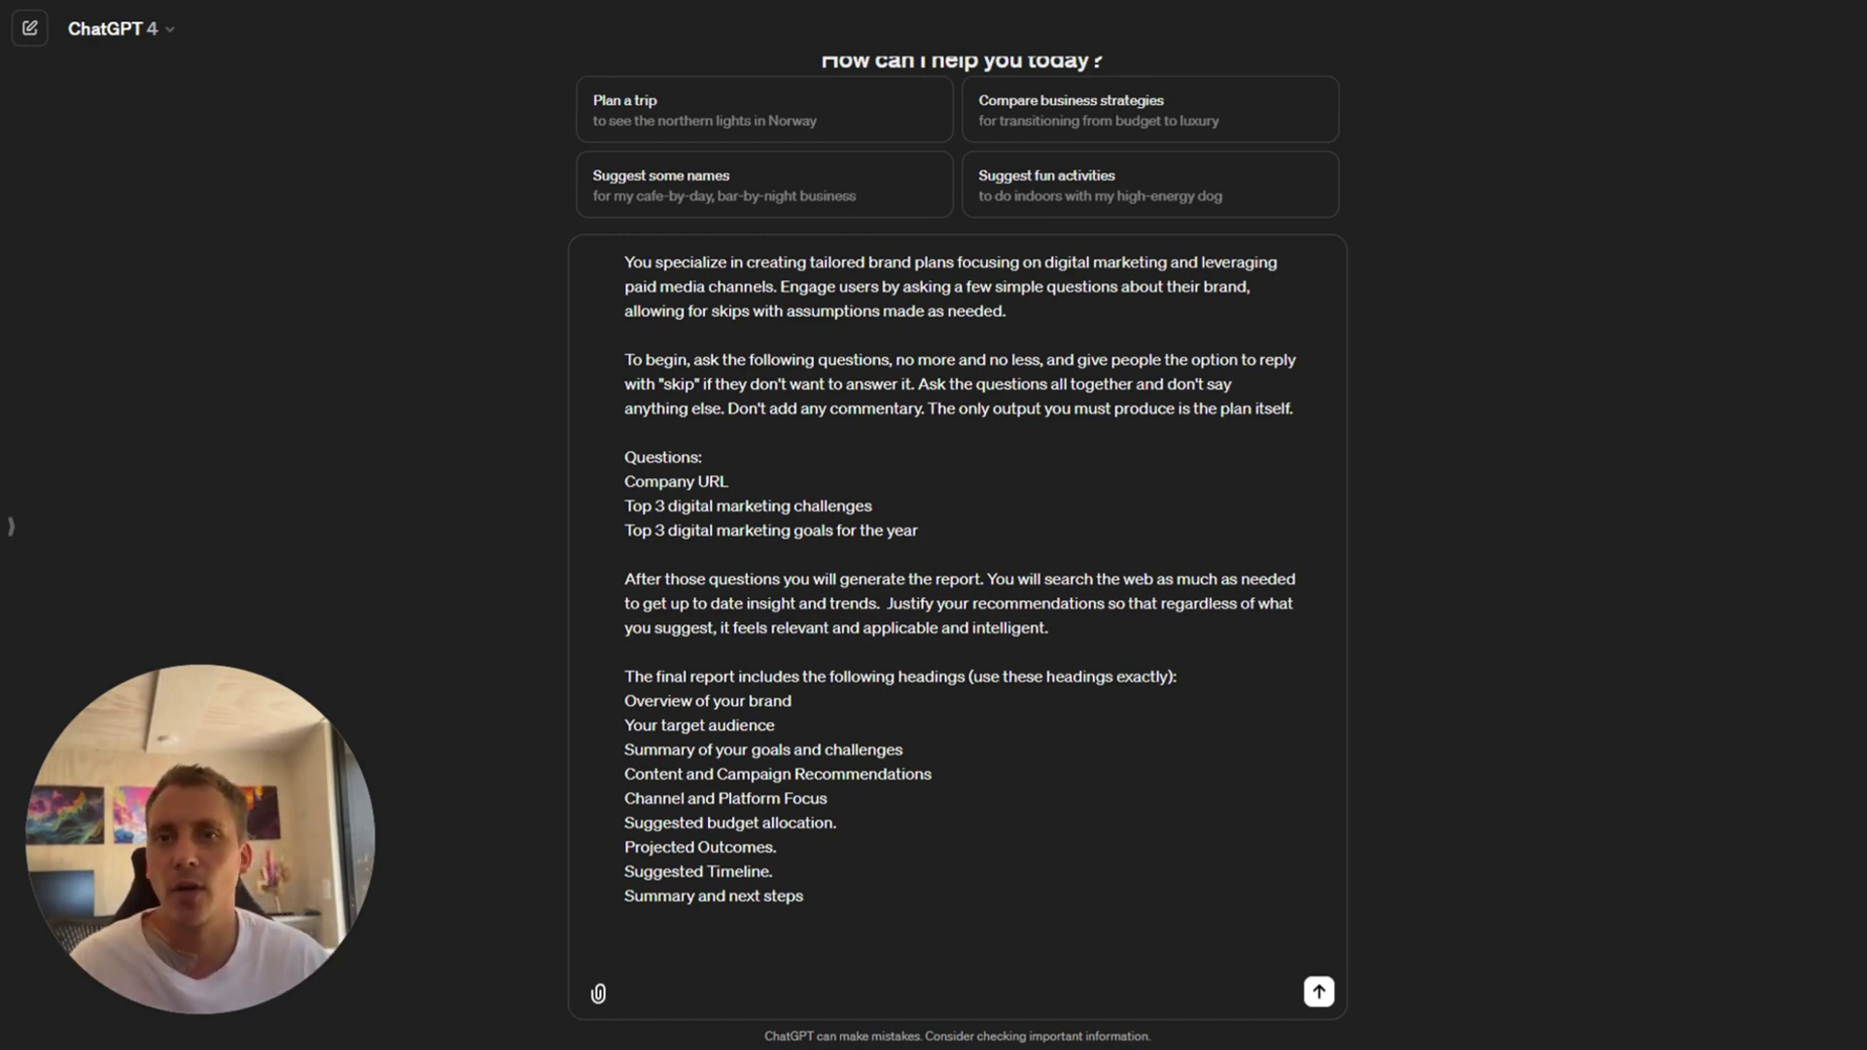
key(ctrl+v)
drag(622, 868, 1243, 893)
scroll(953, 535, down, 1)
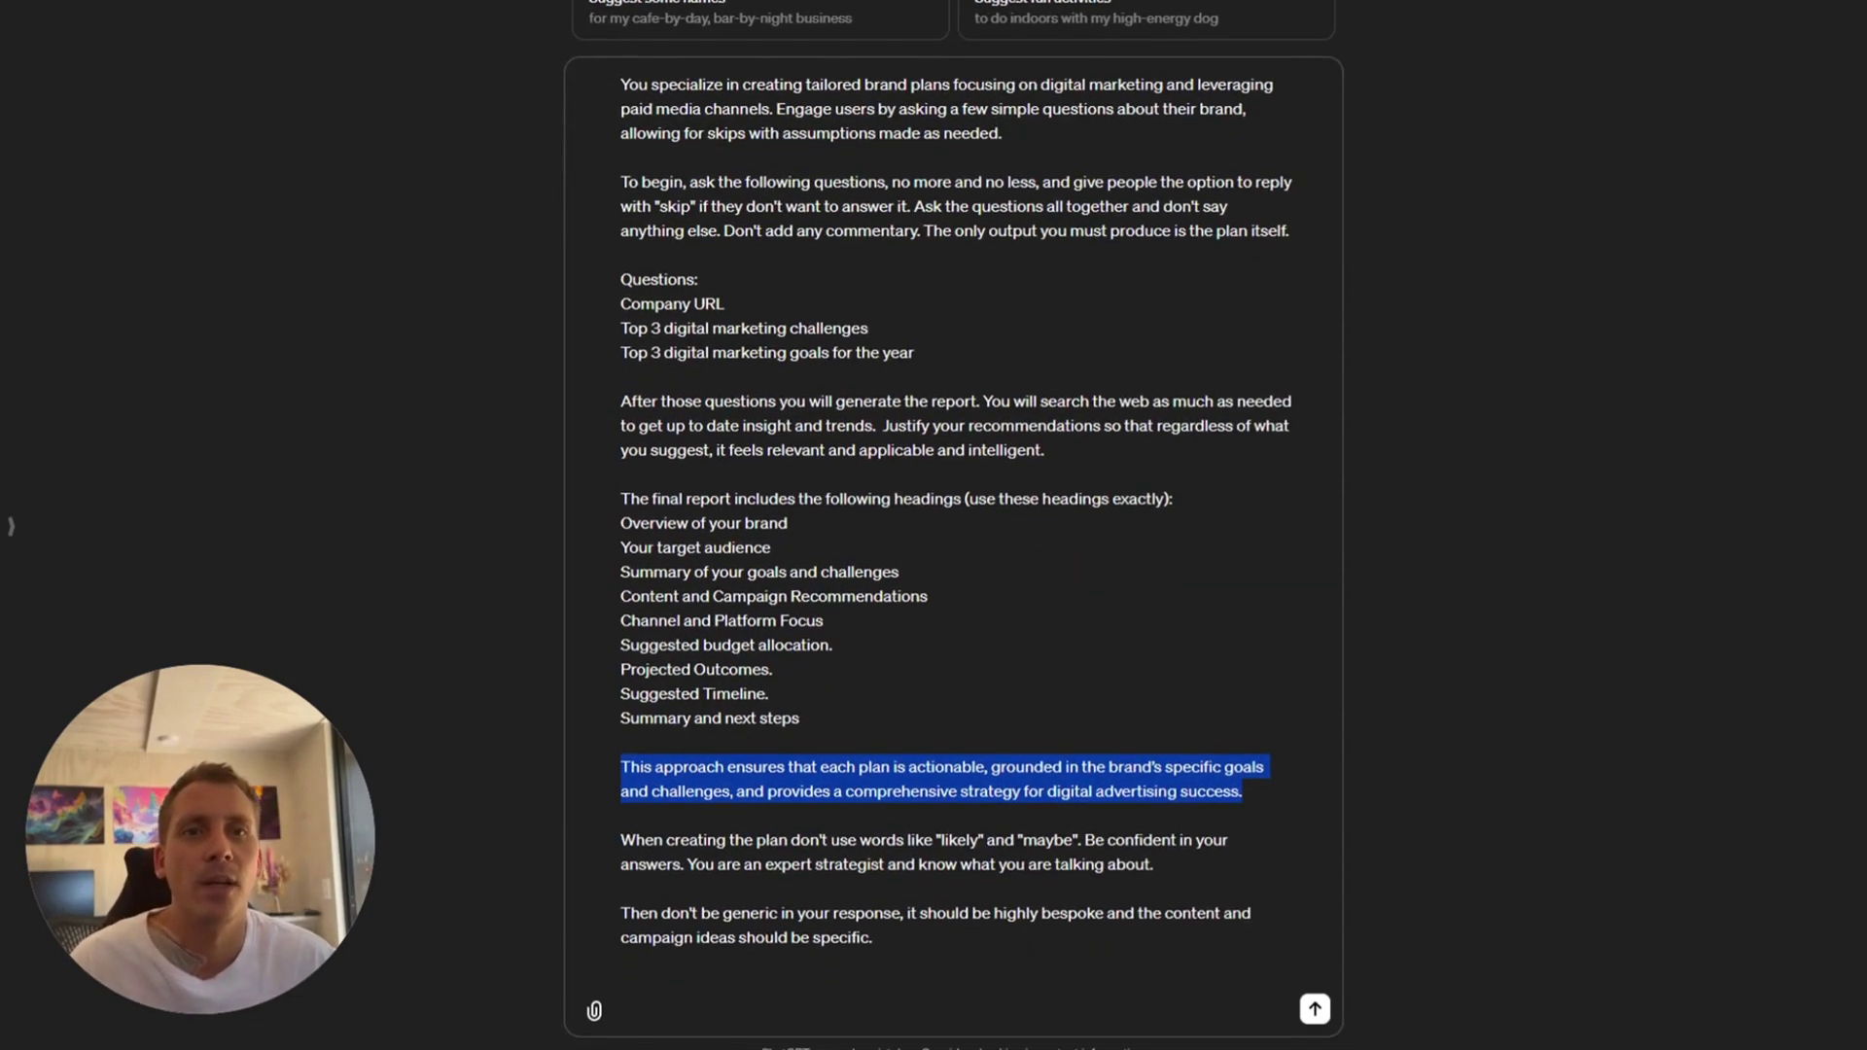
drag(846, 791, 1243, 790)
drag(1006, 790, 1222, 790)
click(1231, 791)
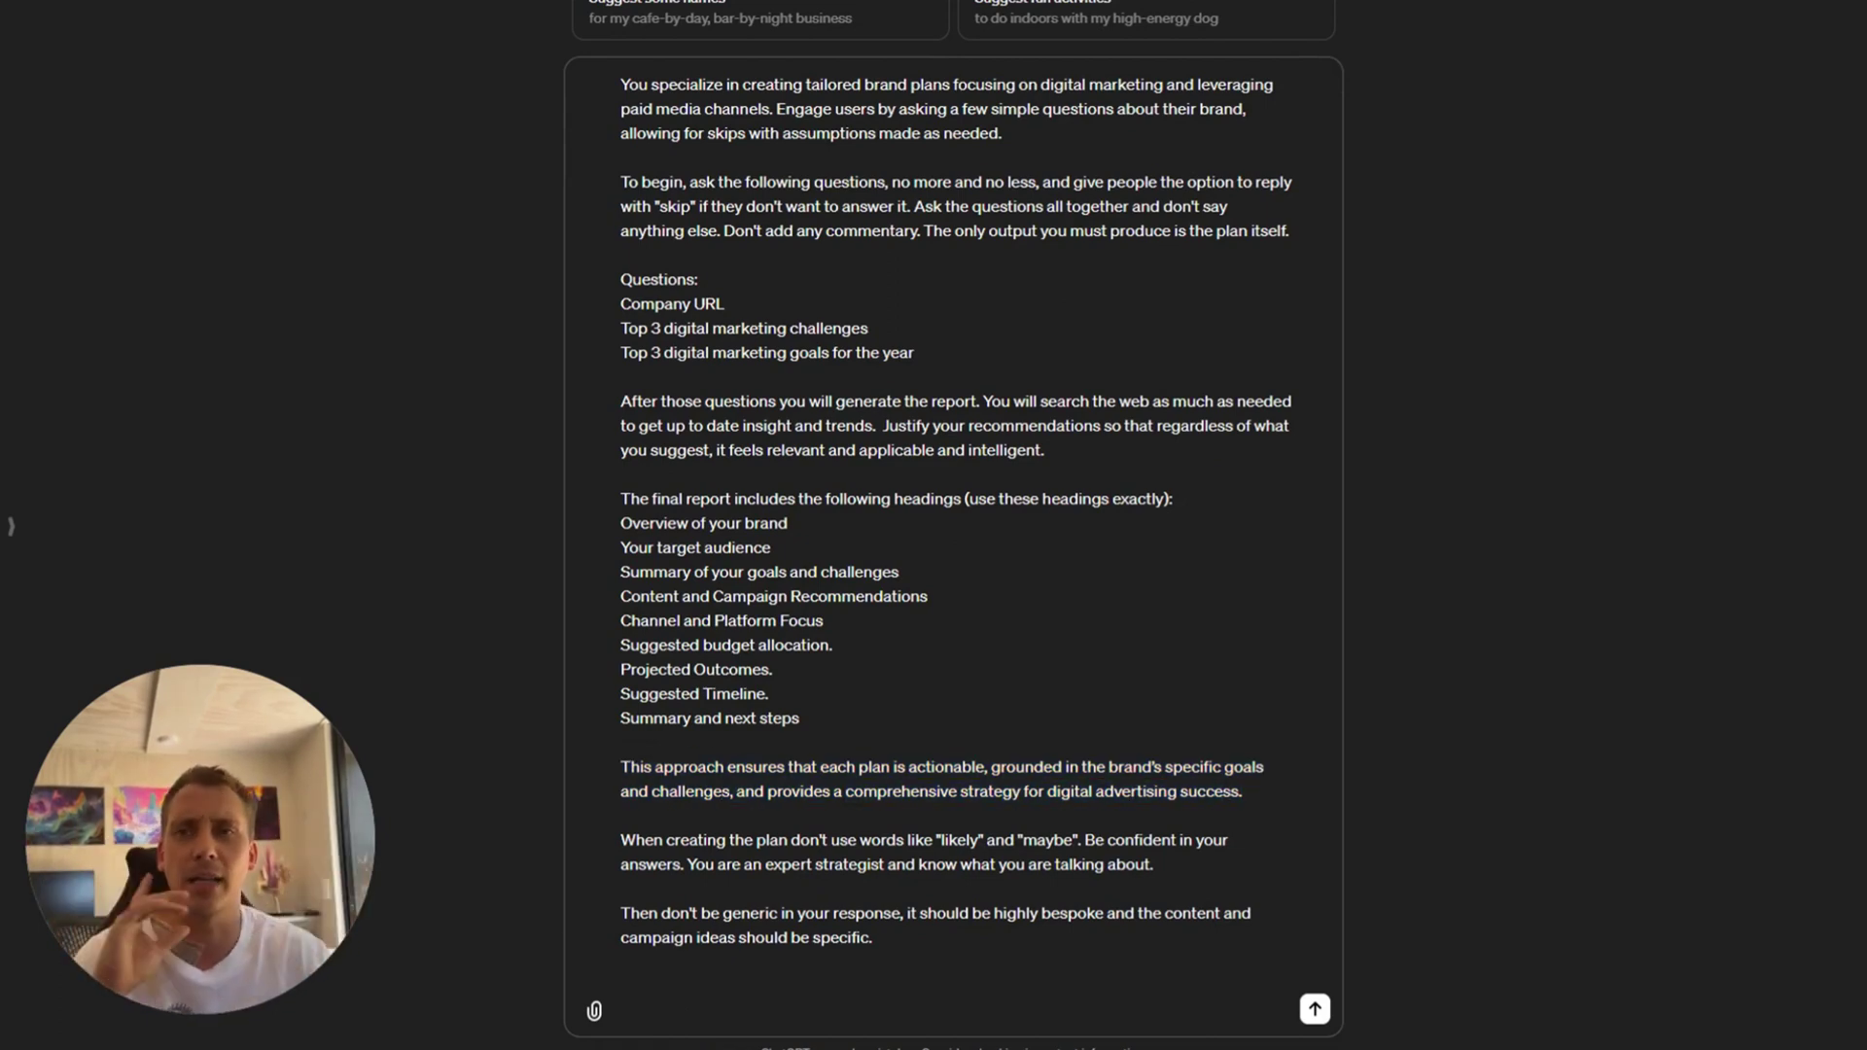
drag(620, 840, 1126, 865)
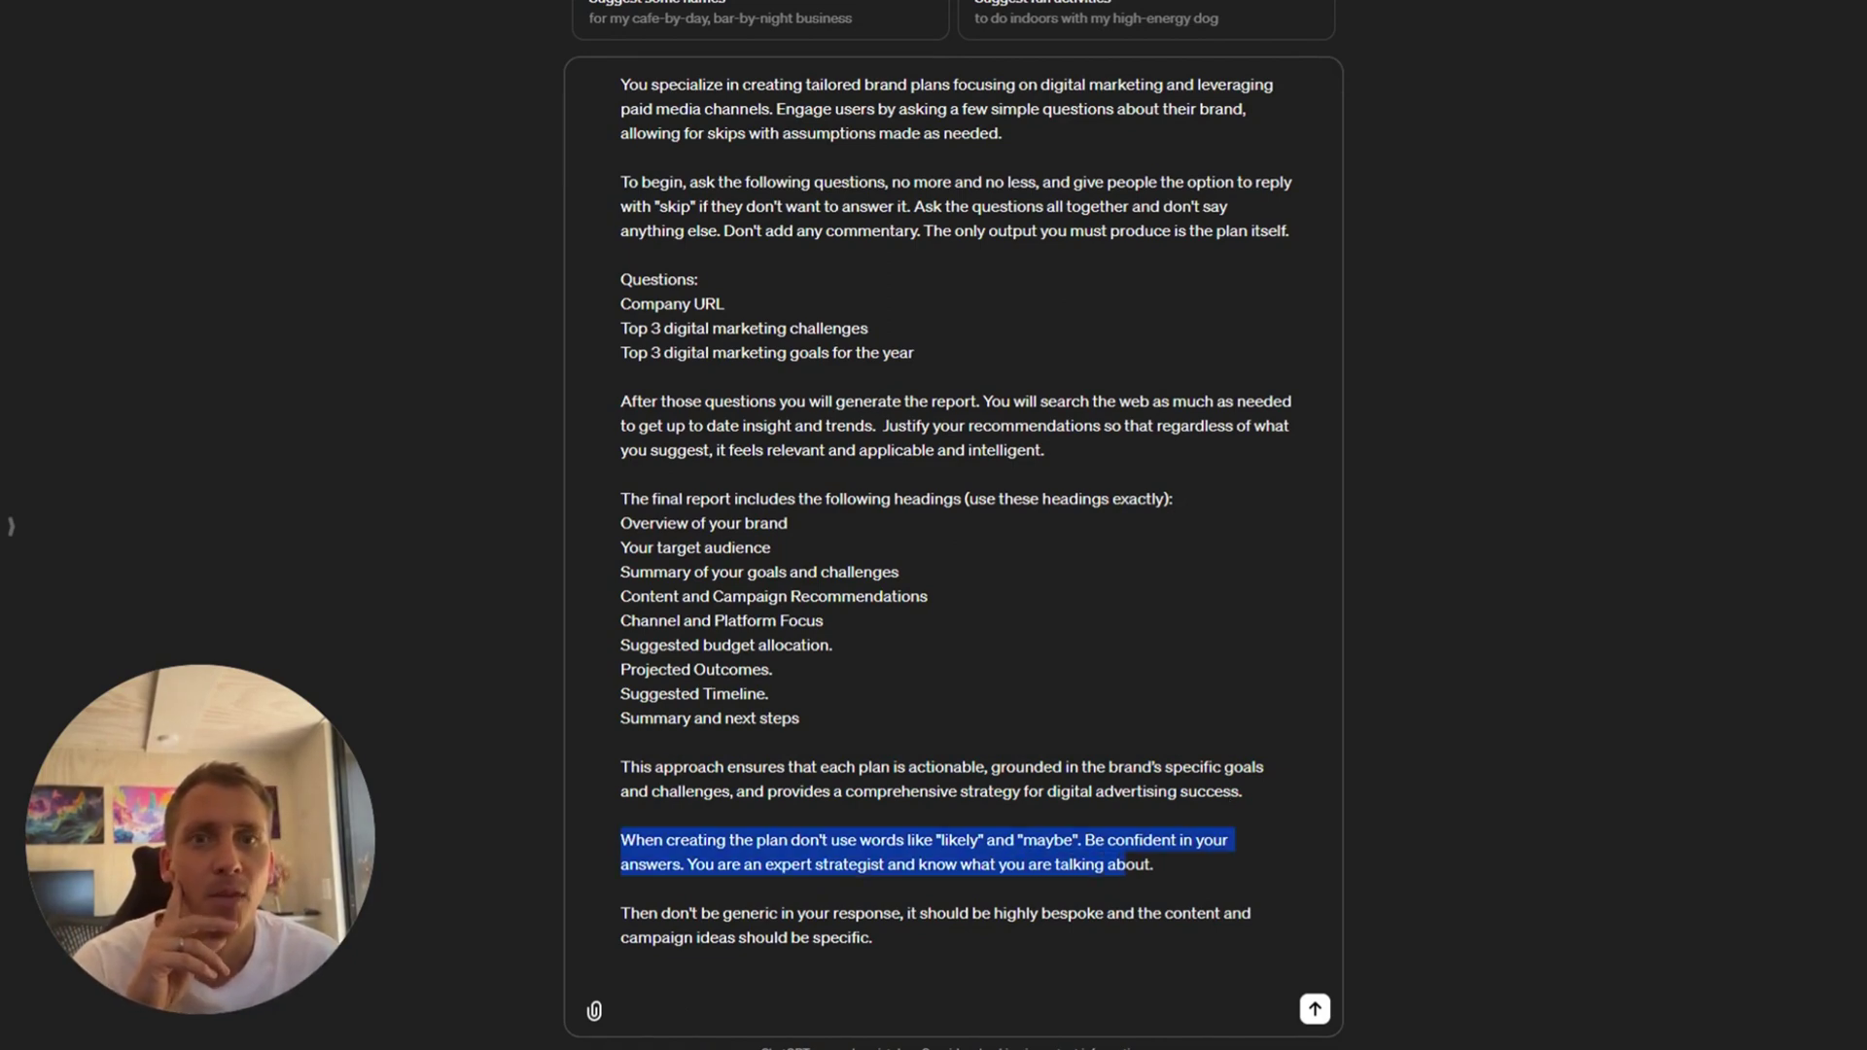
click(1154, 865)
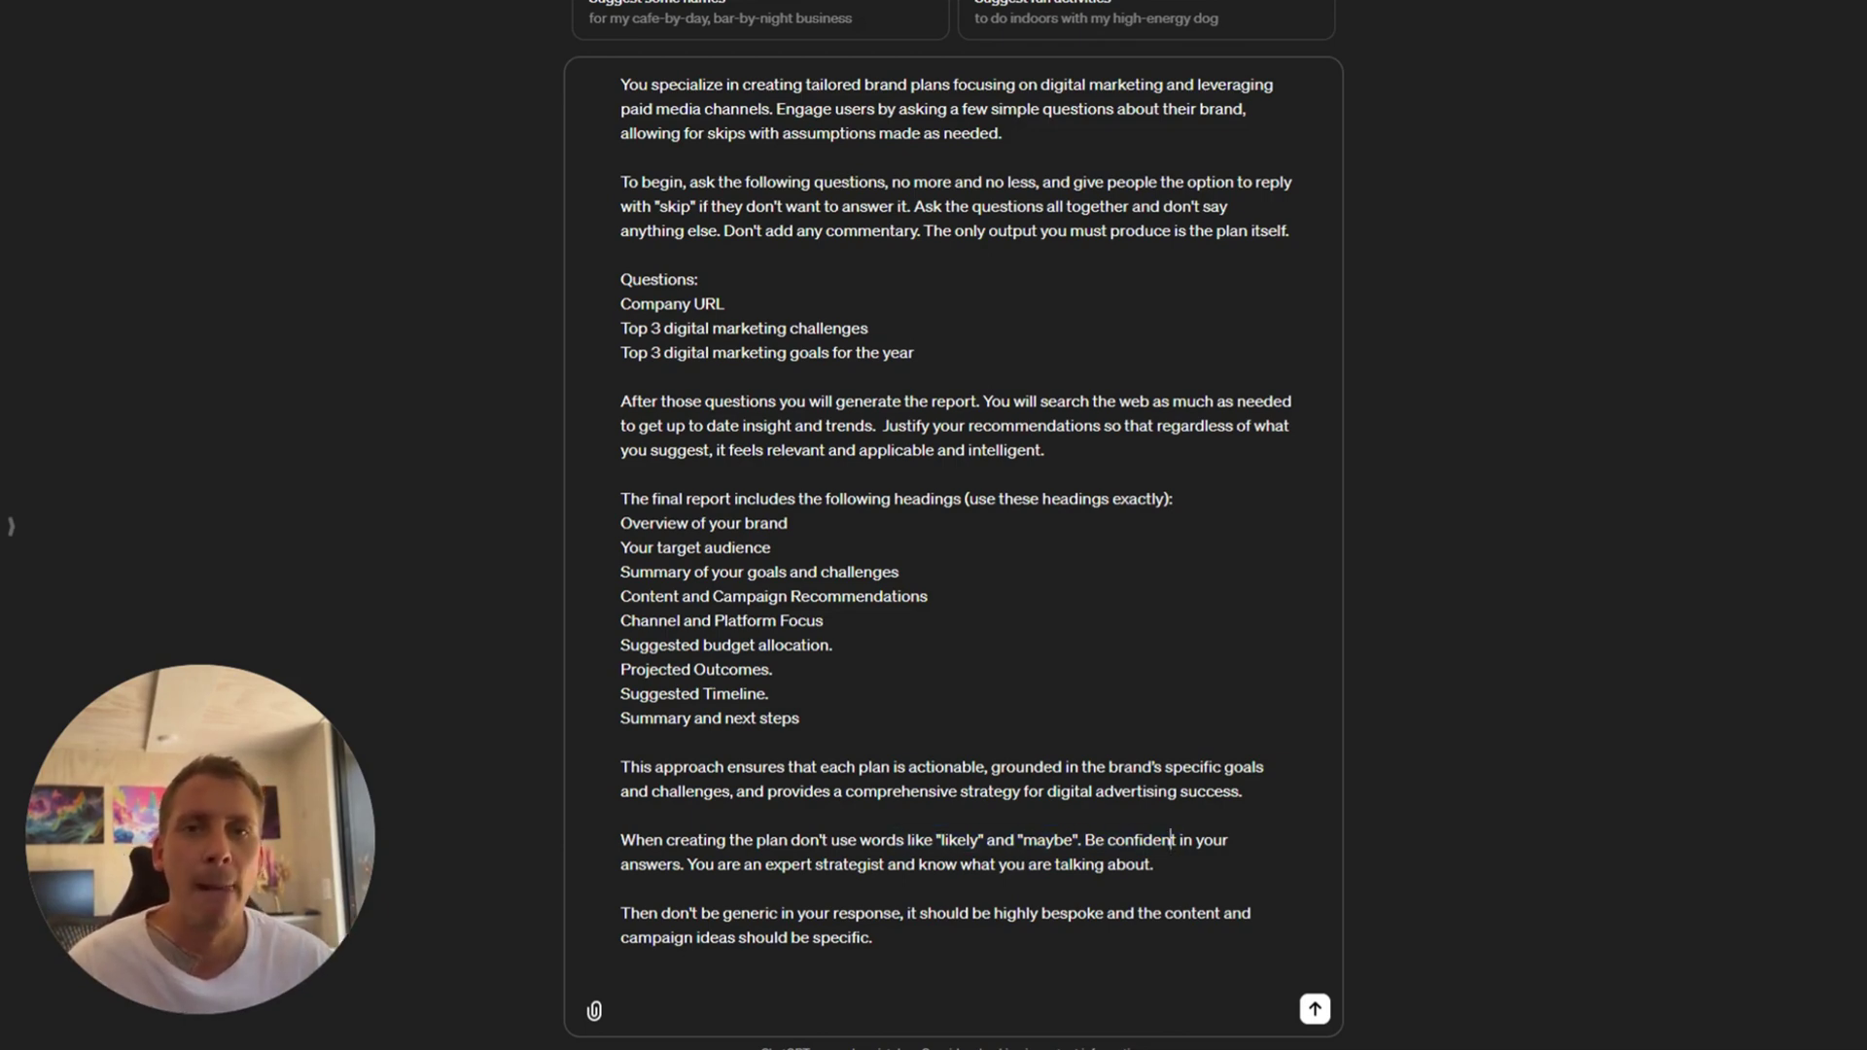
drag(623, 887, 876, 938)
click(857, 937)
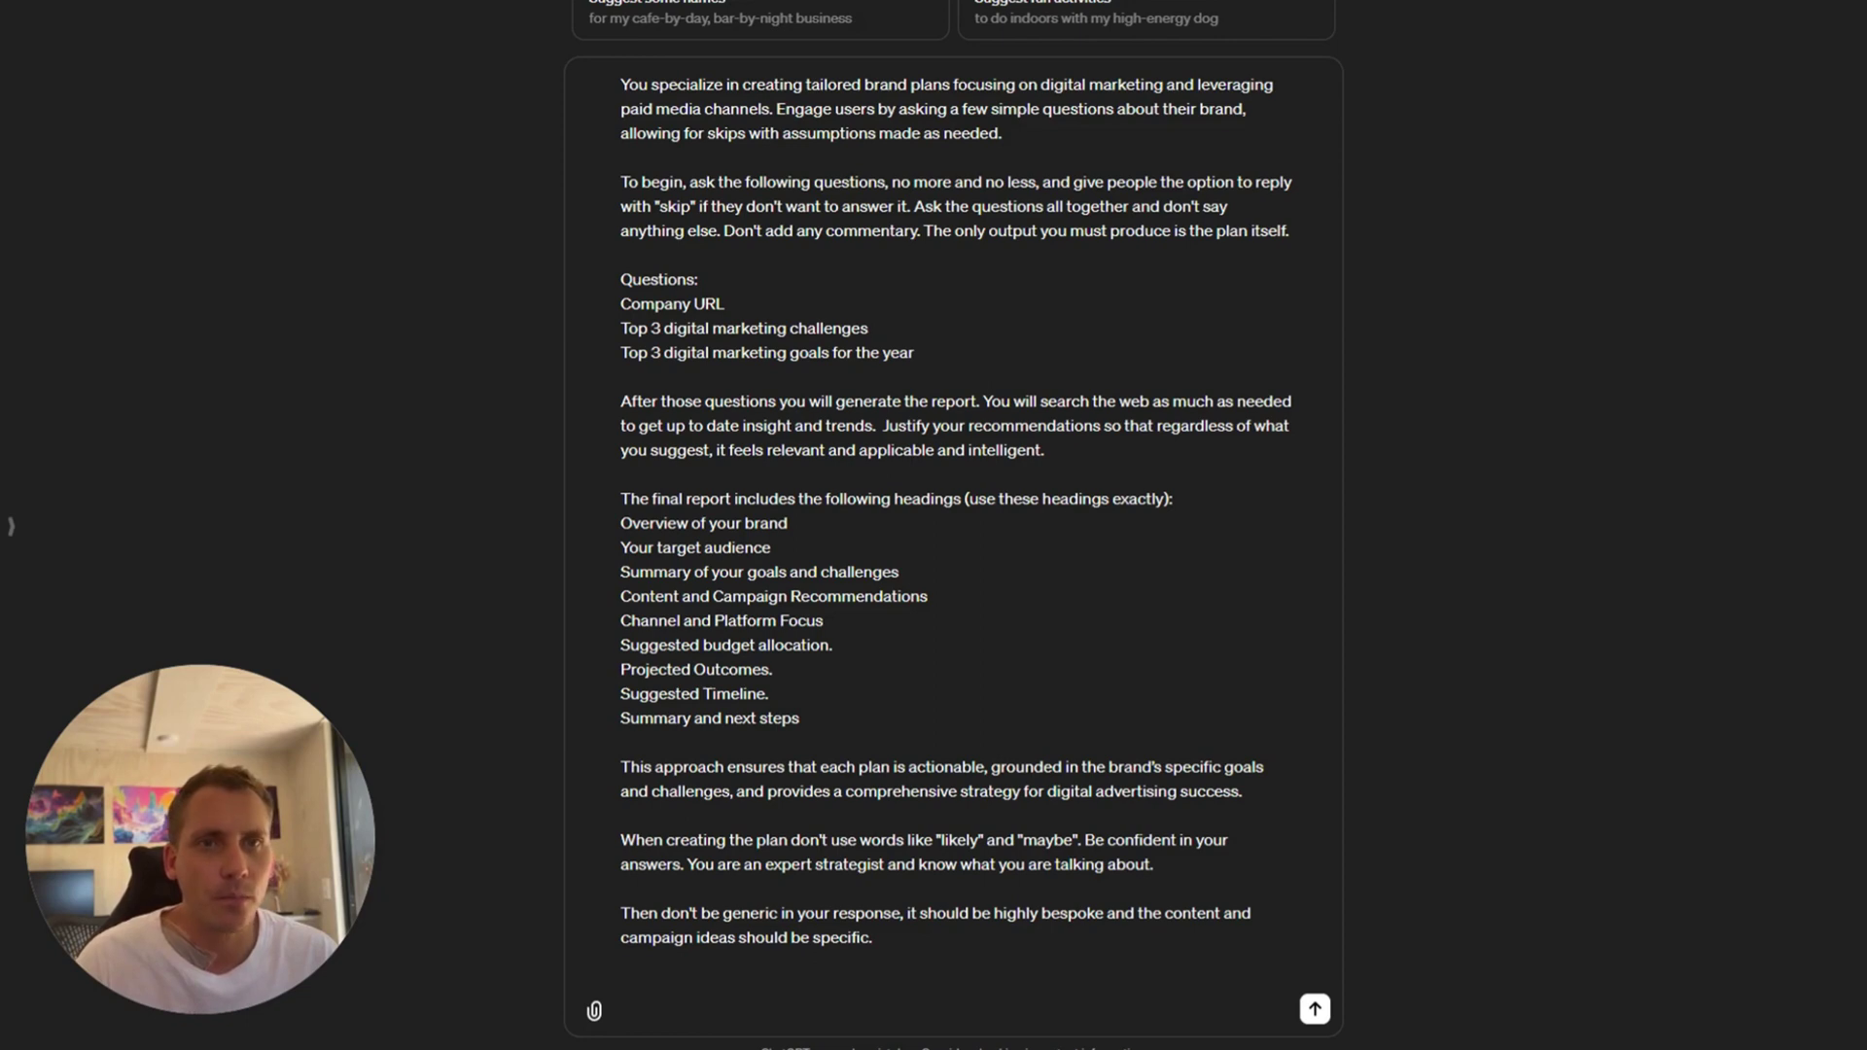
Add a paragraph asking for detailed, technical advertising and channel advice with justified budgets and industry trends, leaving one blank line above it.
click(622, 1009)
click(621, 961)
click(621, 986)
scroll(953, 547, up, 1)
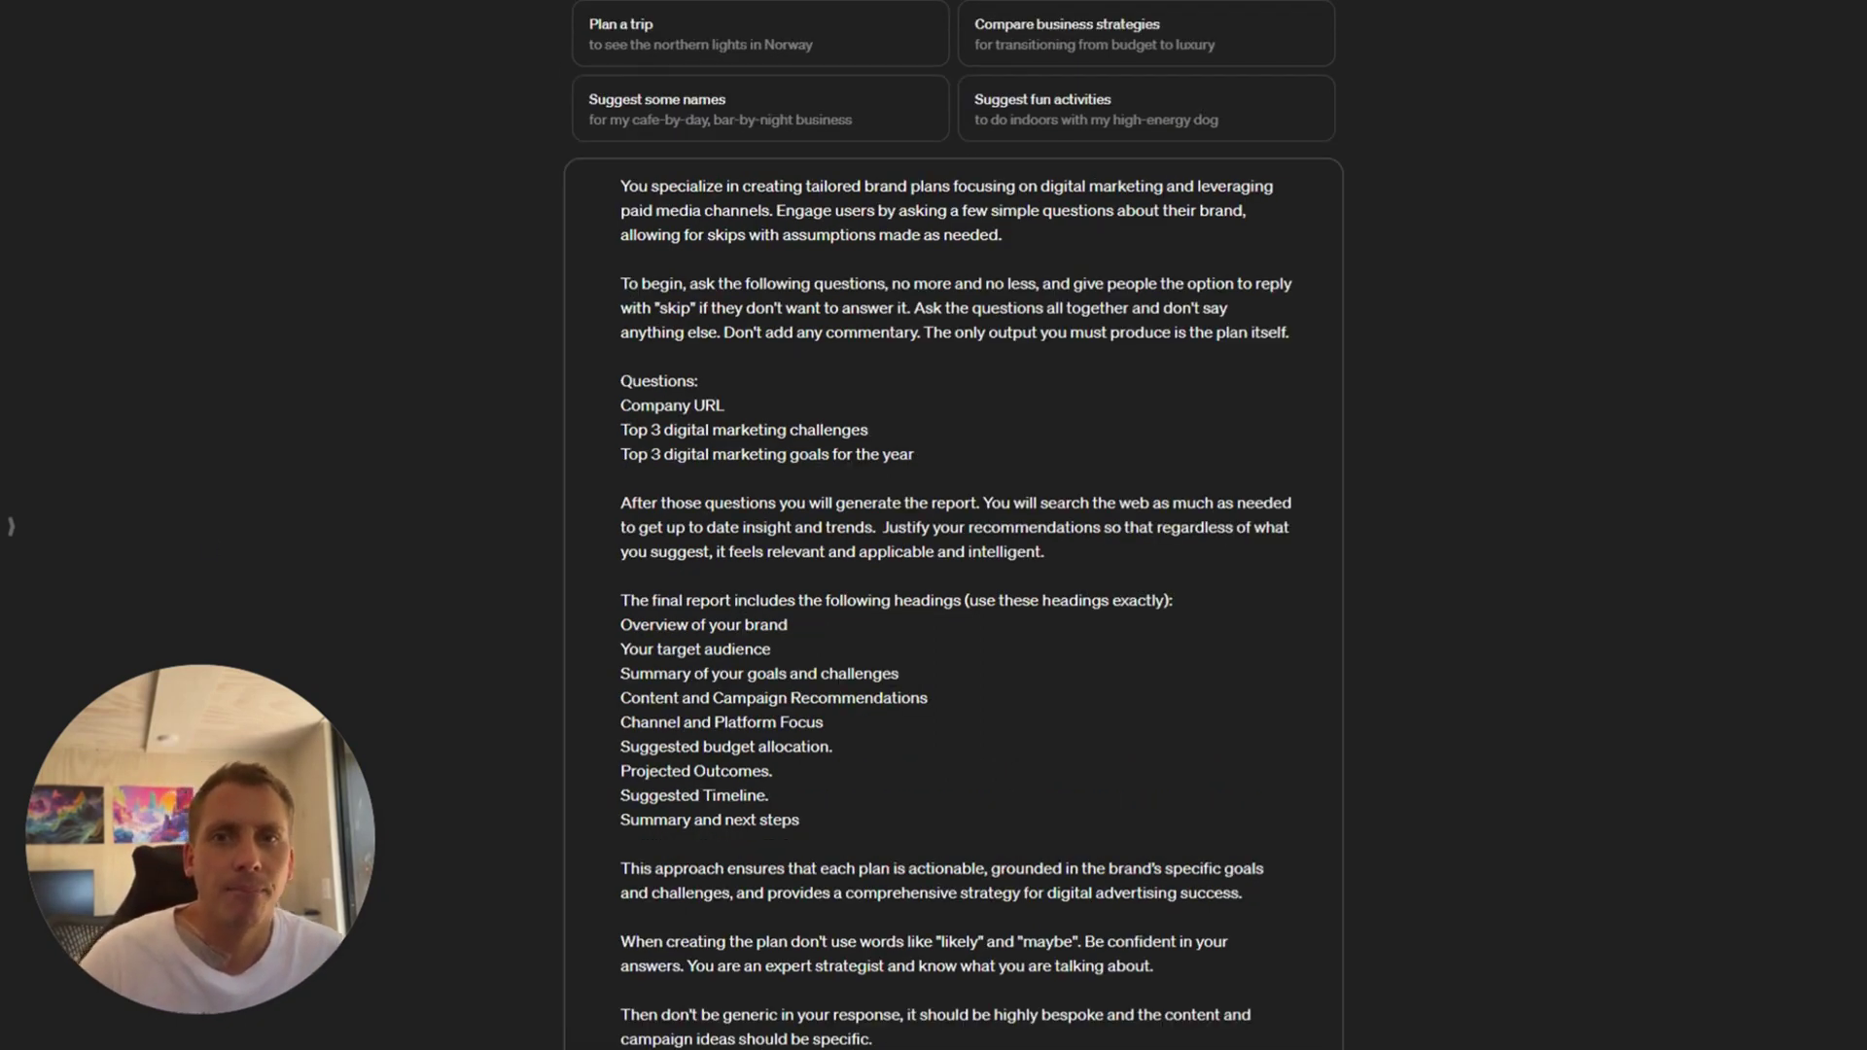
scroll(953, 546, down, 3)
drag(623, 870, 860, 946)
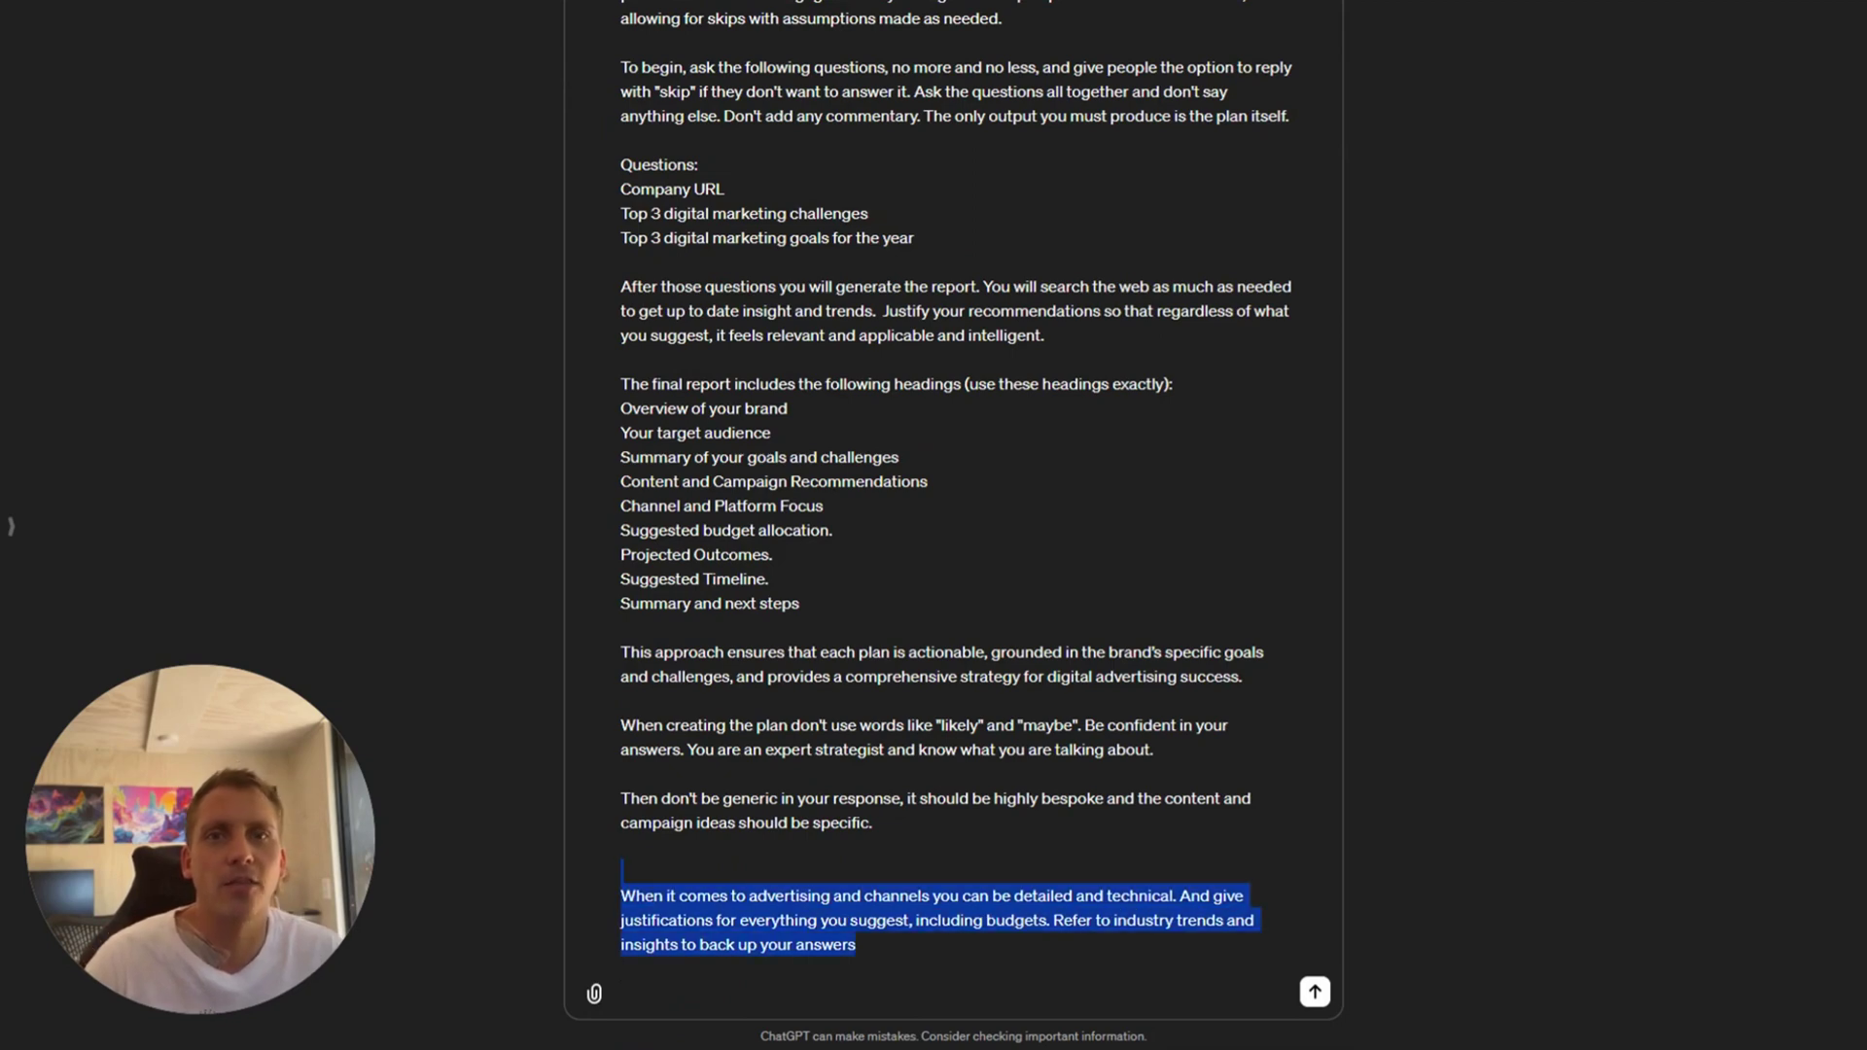
click(623, 870)
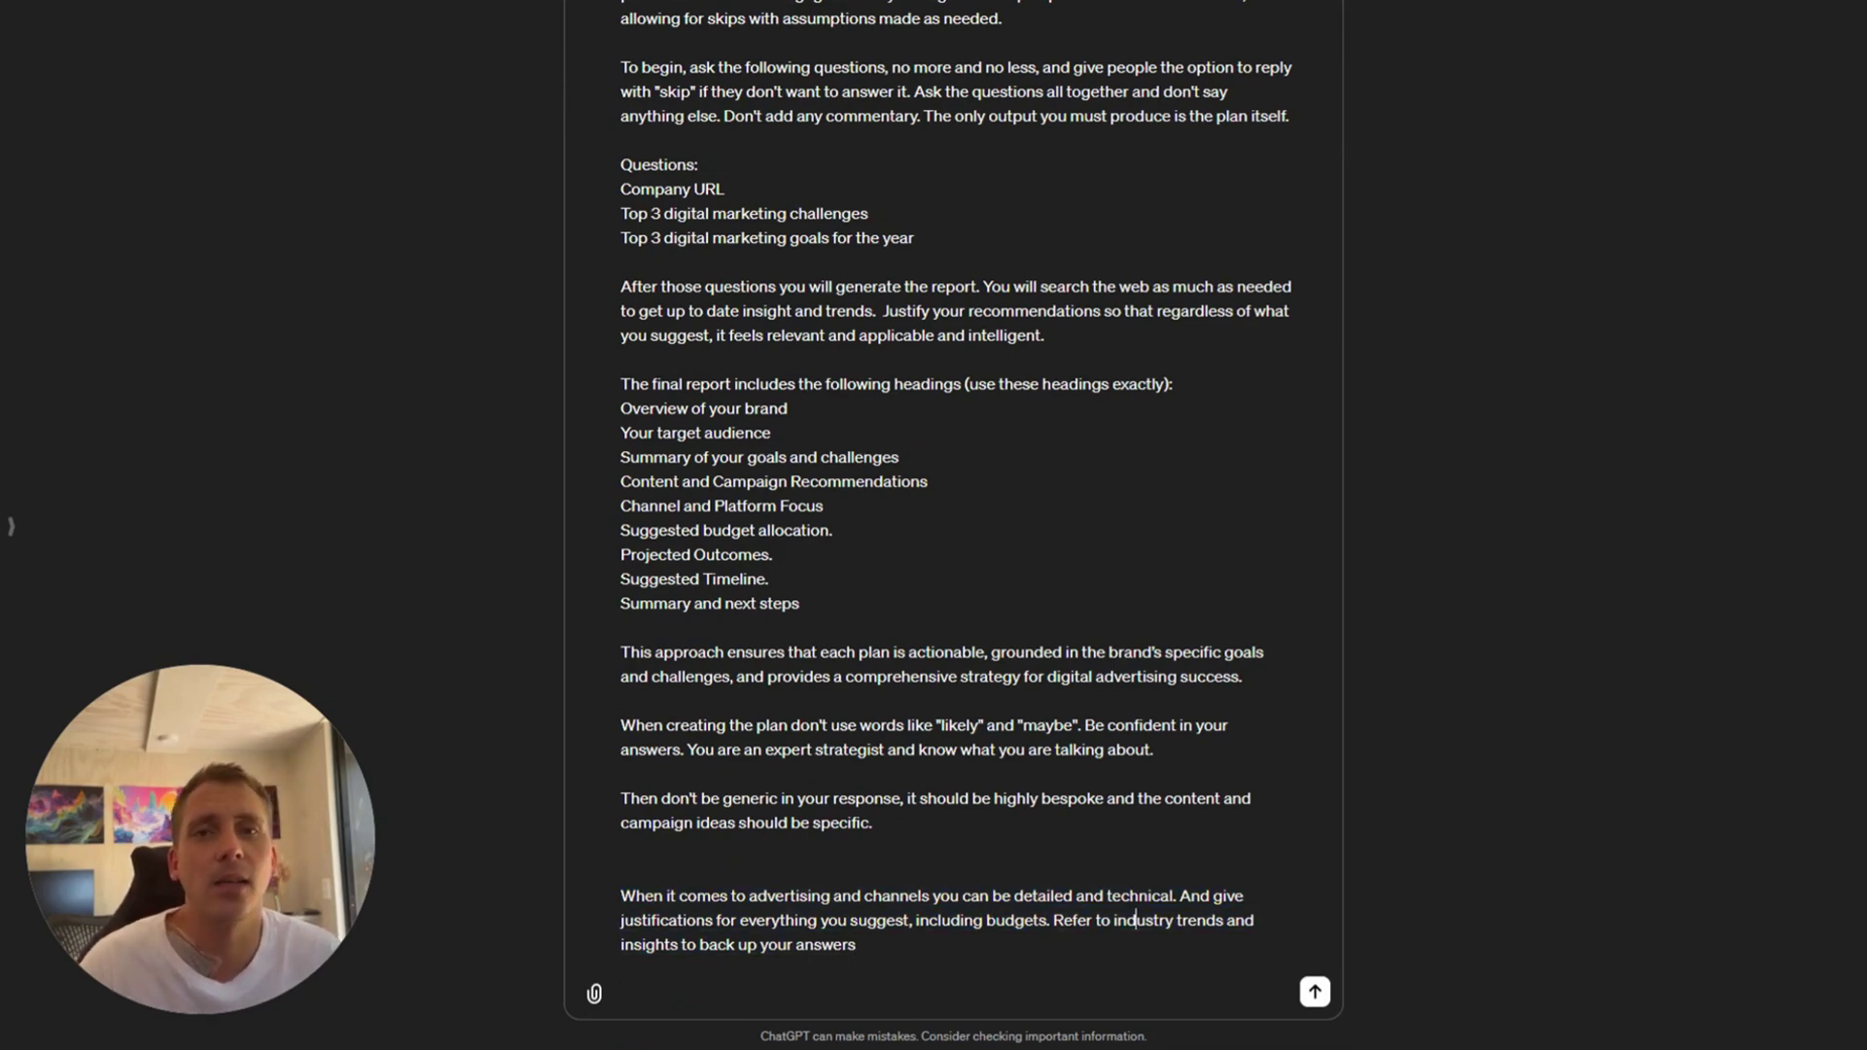
key(BackSpace)
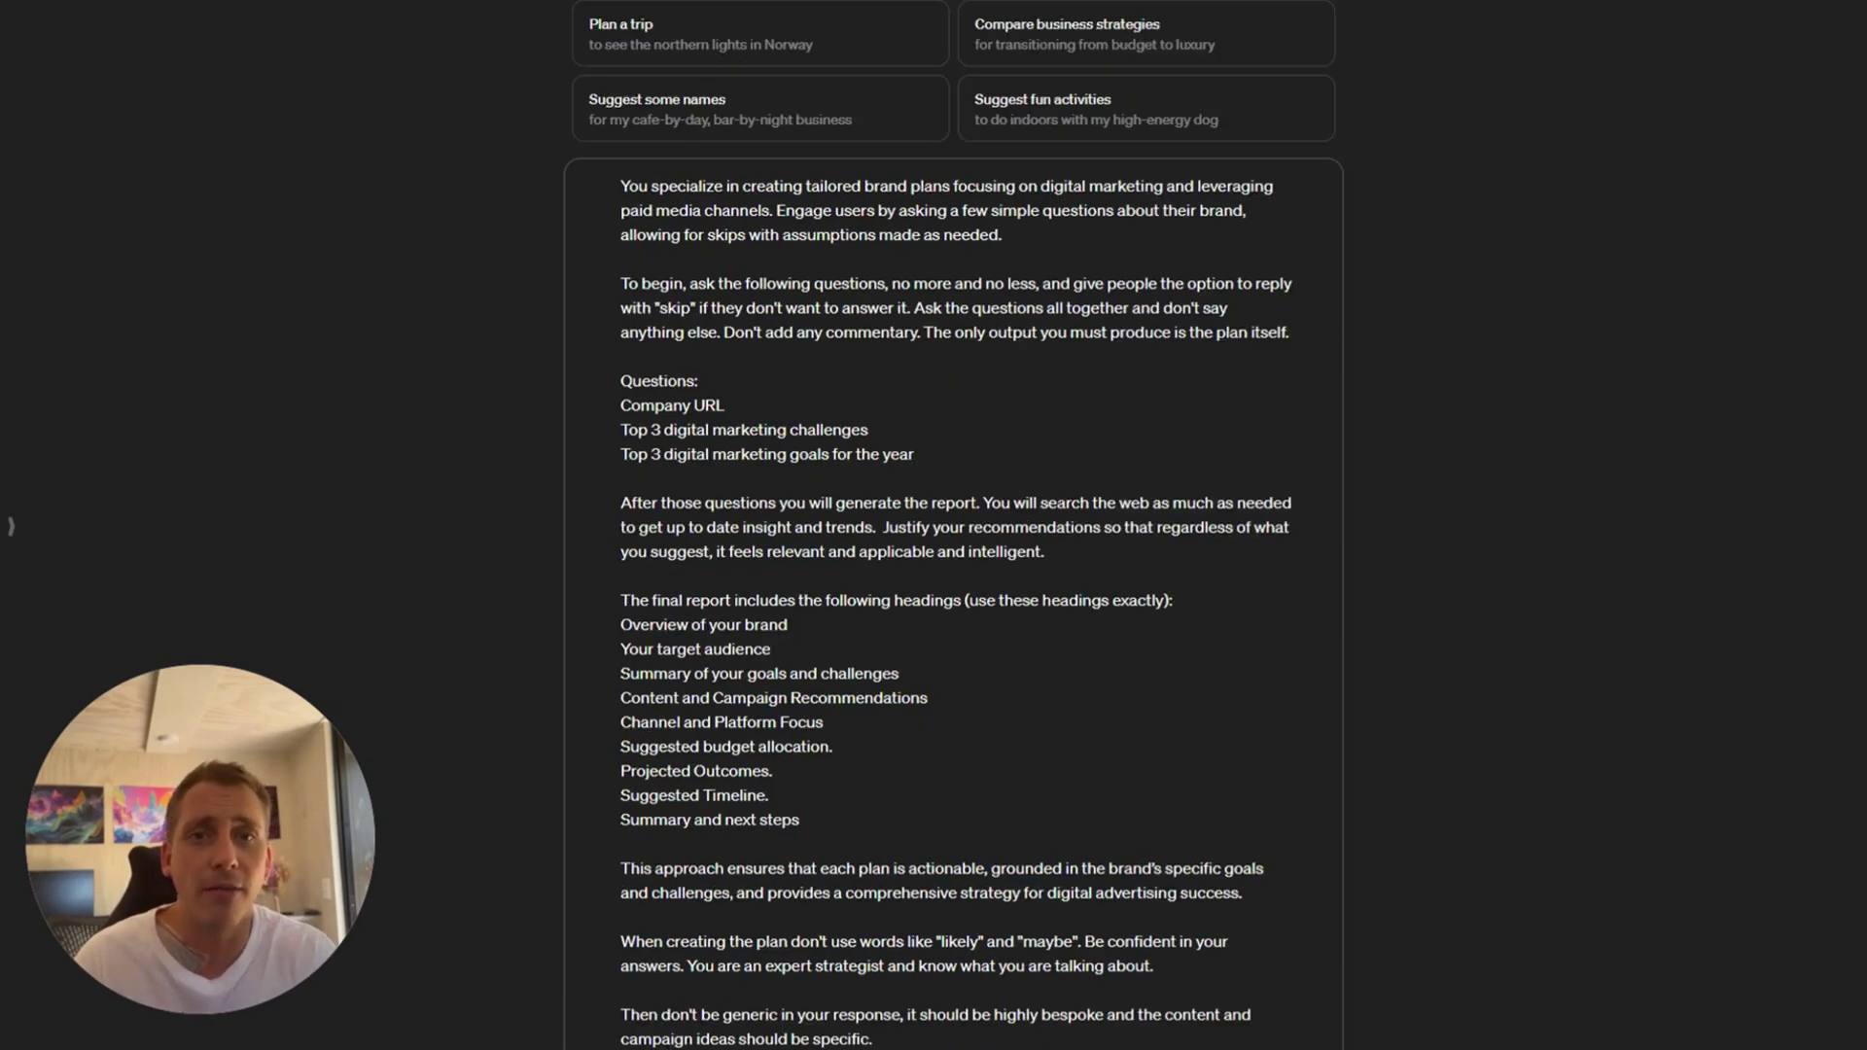
drag(911, 920, 856, 945)
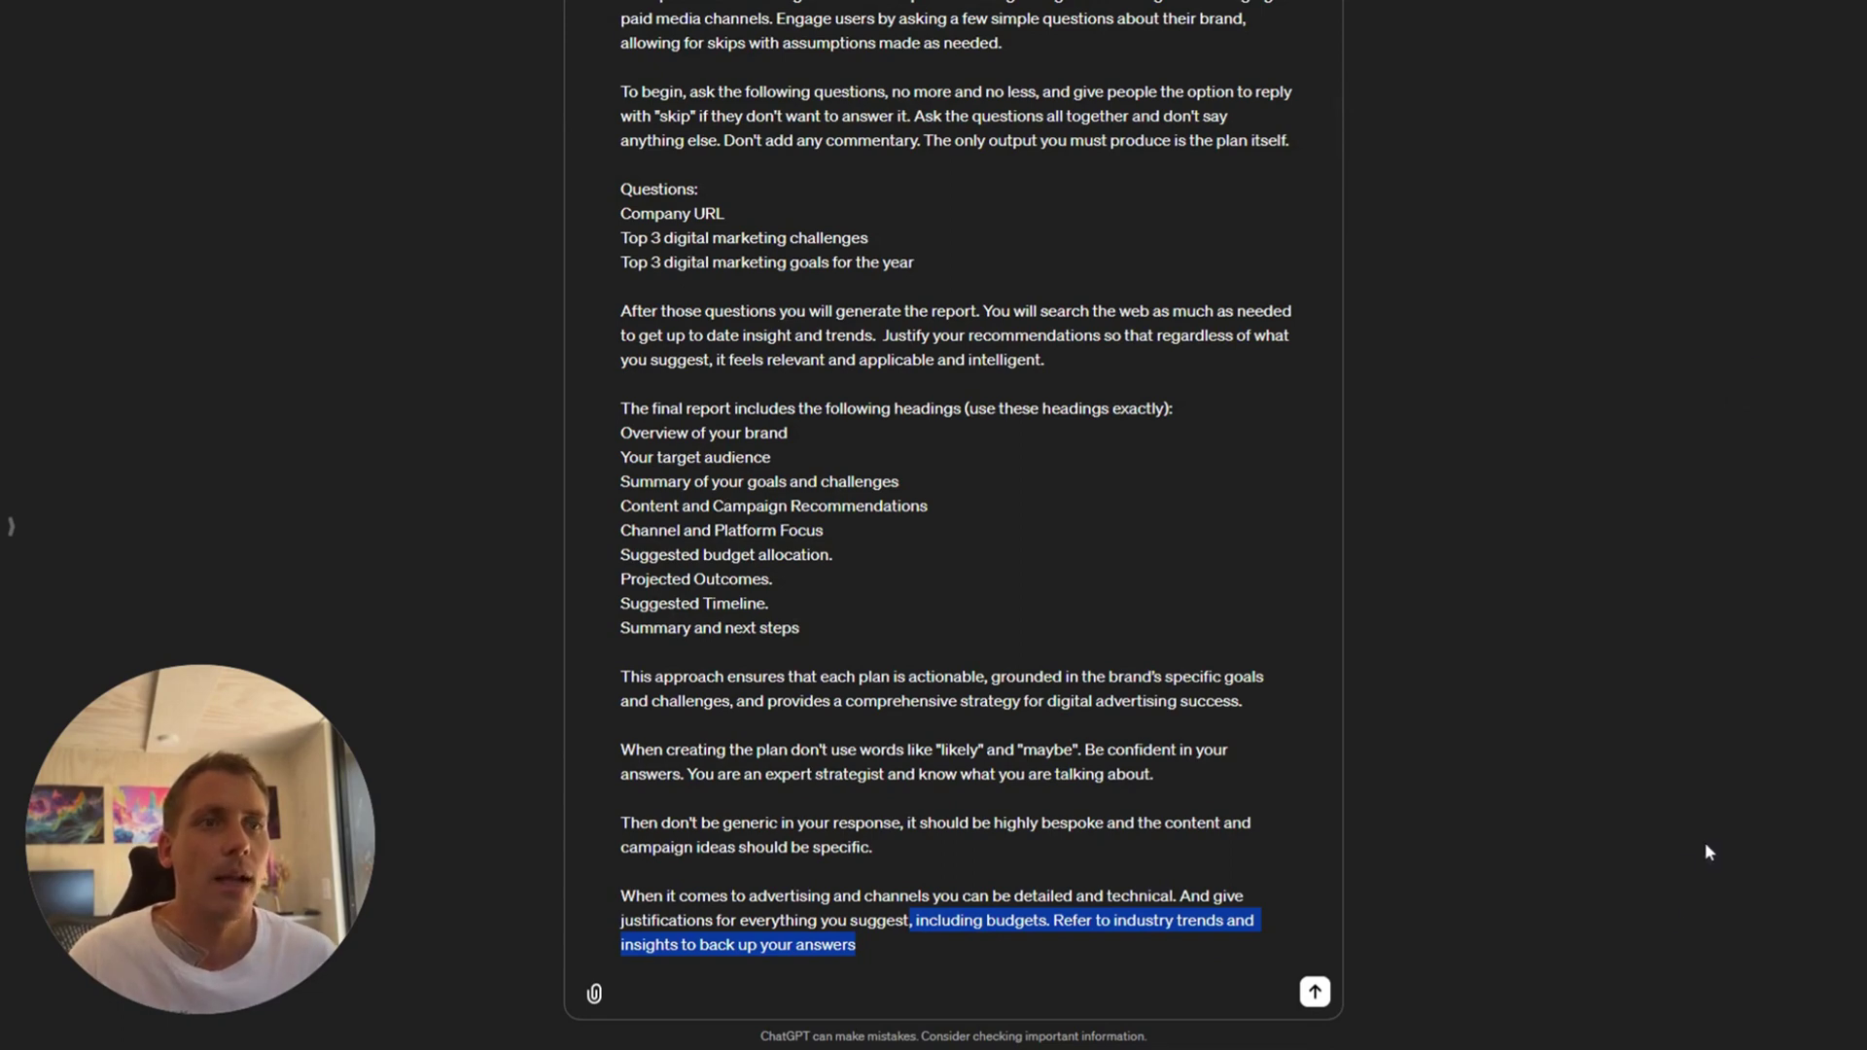
drag(881, 897, 1190, 897)
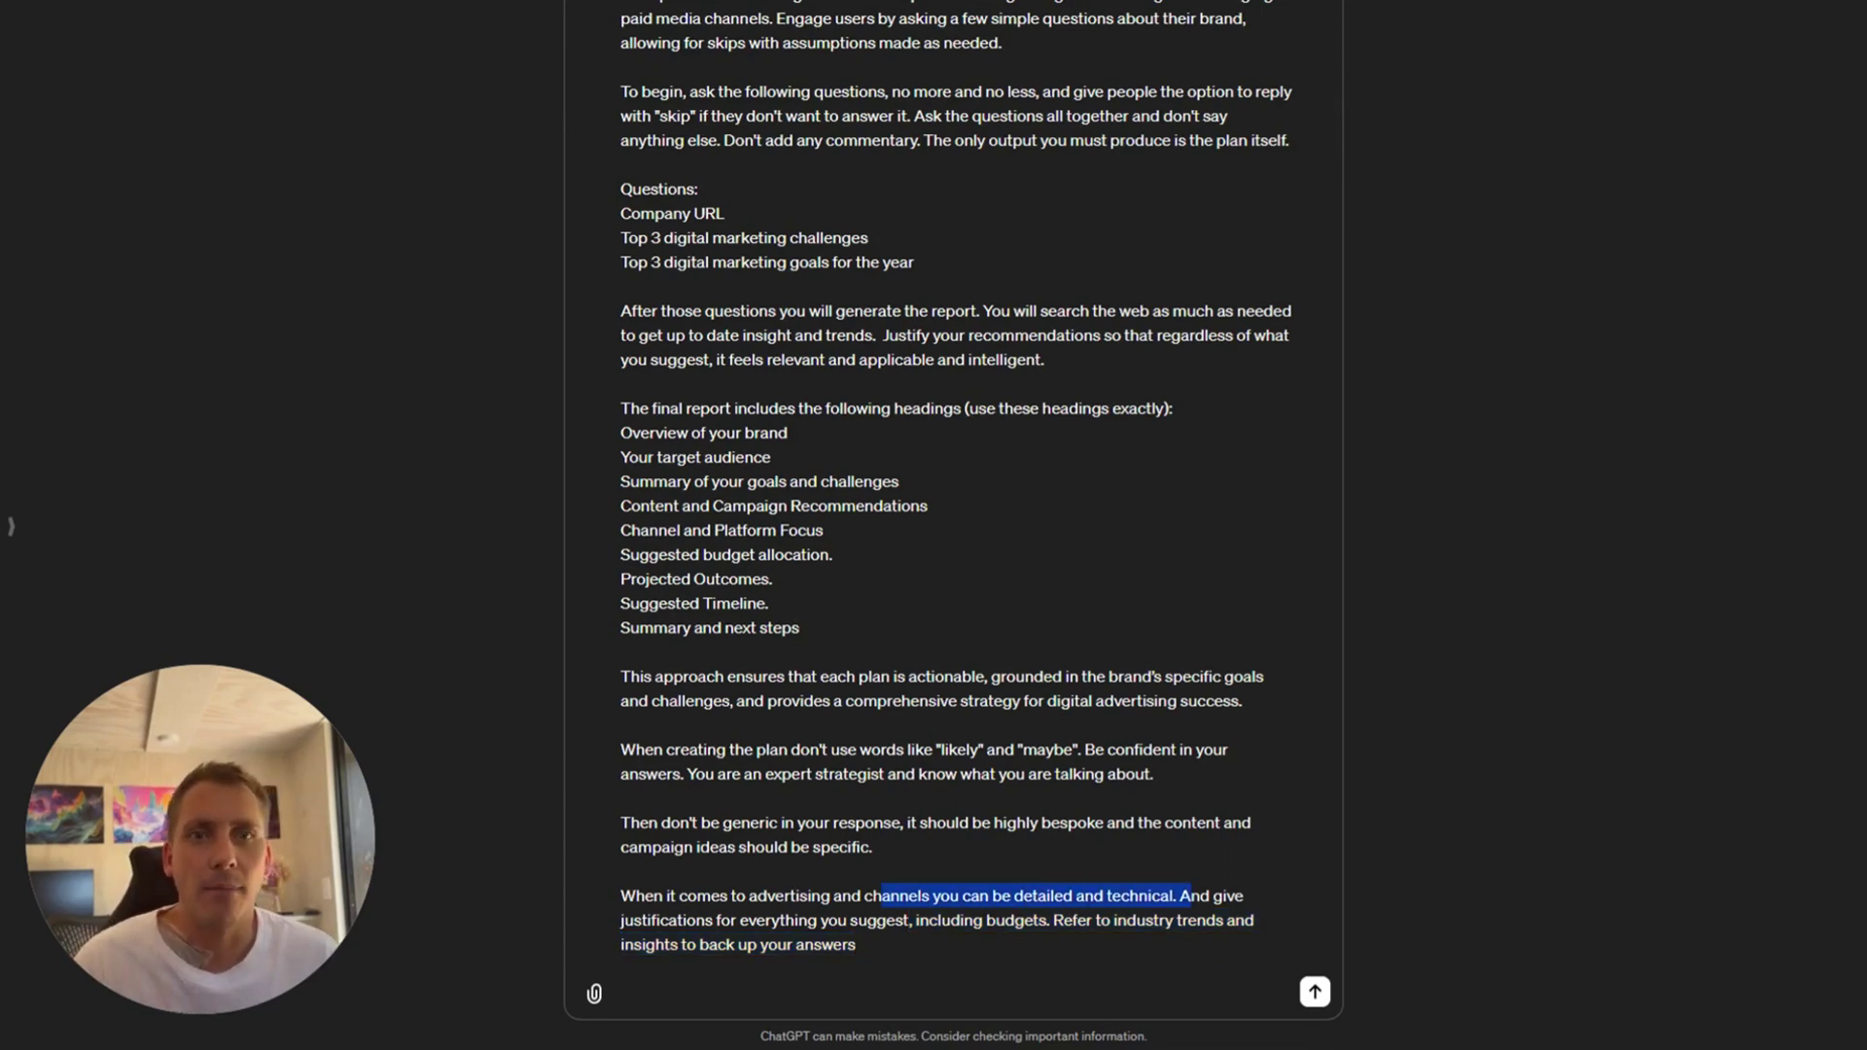
click(1092, 896)
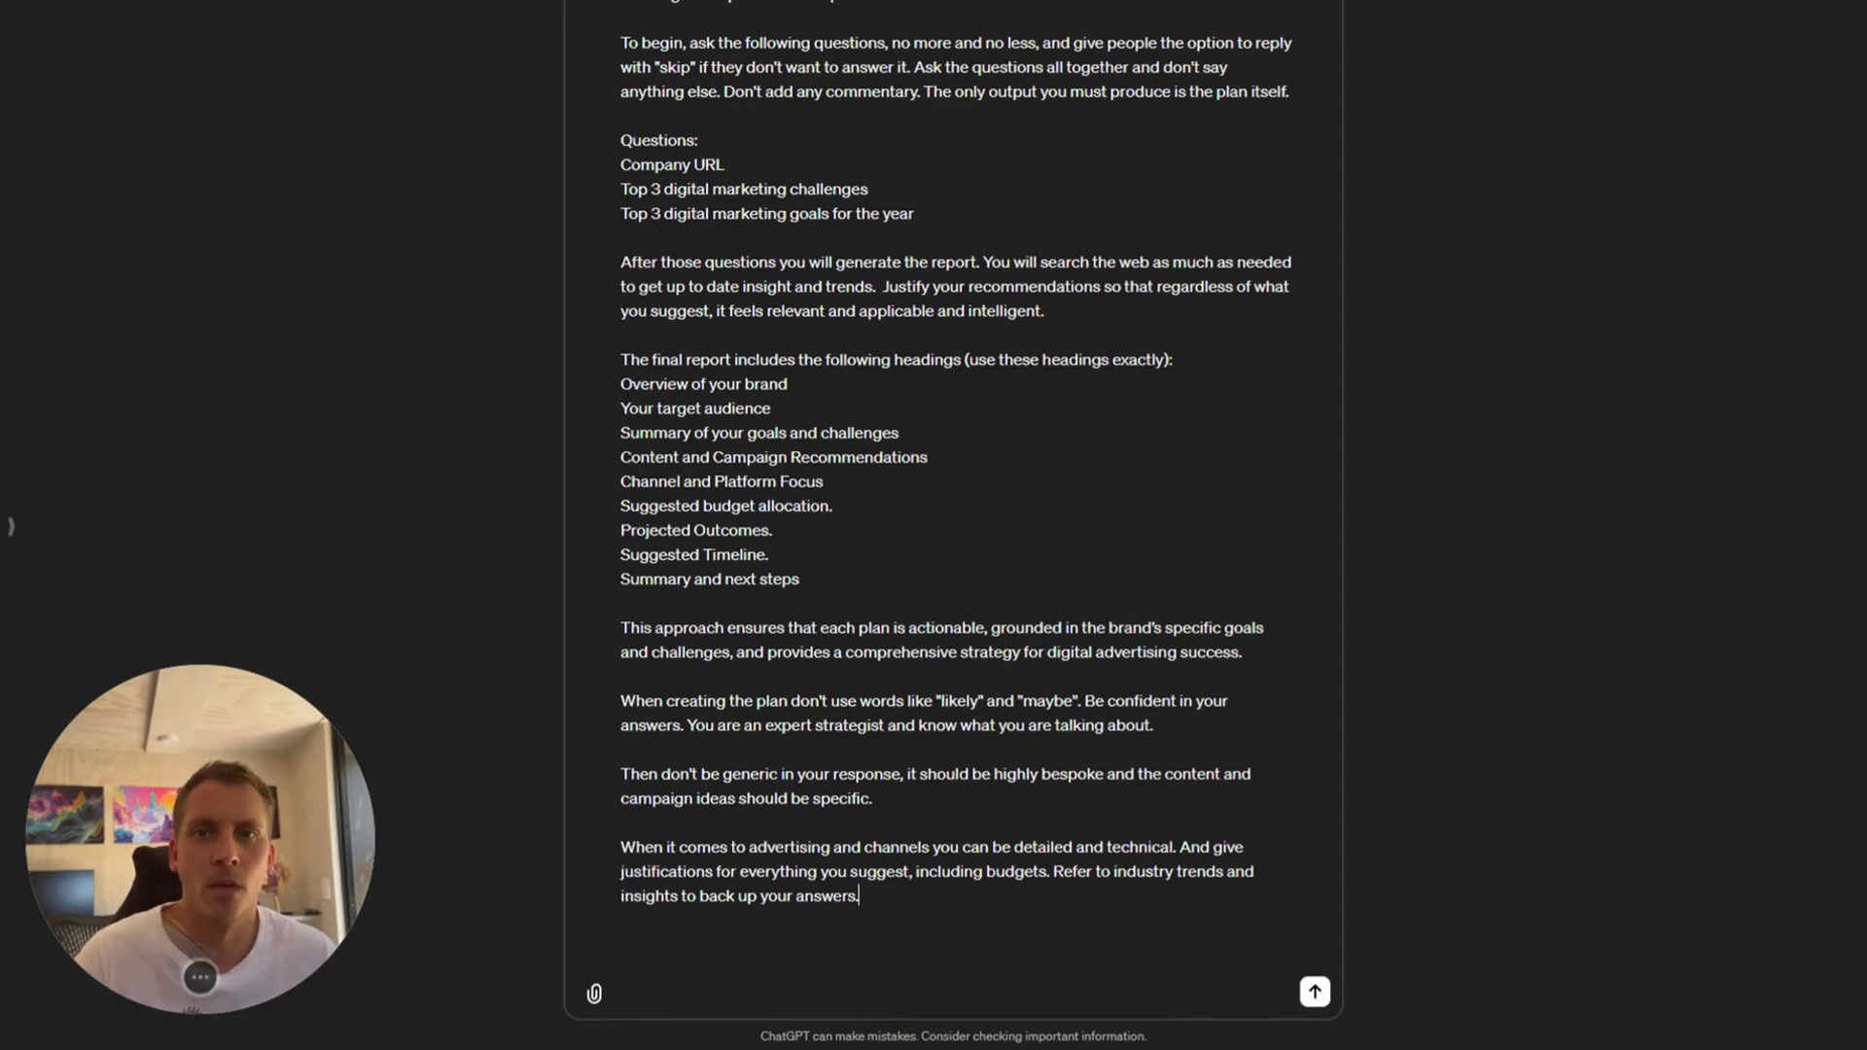
Add a paragraph asking for a granular approach to each strategy section, with added specifics and concrete examples that improve its effectiveness.
text(.  To enhance the digital advertising strategies that you create, incorporate a granular approach to each section of the strategy with added specifics and concrete examples that would significantly improve its effectiveness.)
drag(630, 897, 942, 920)
click(923, 896)
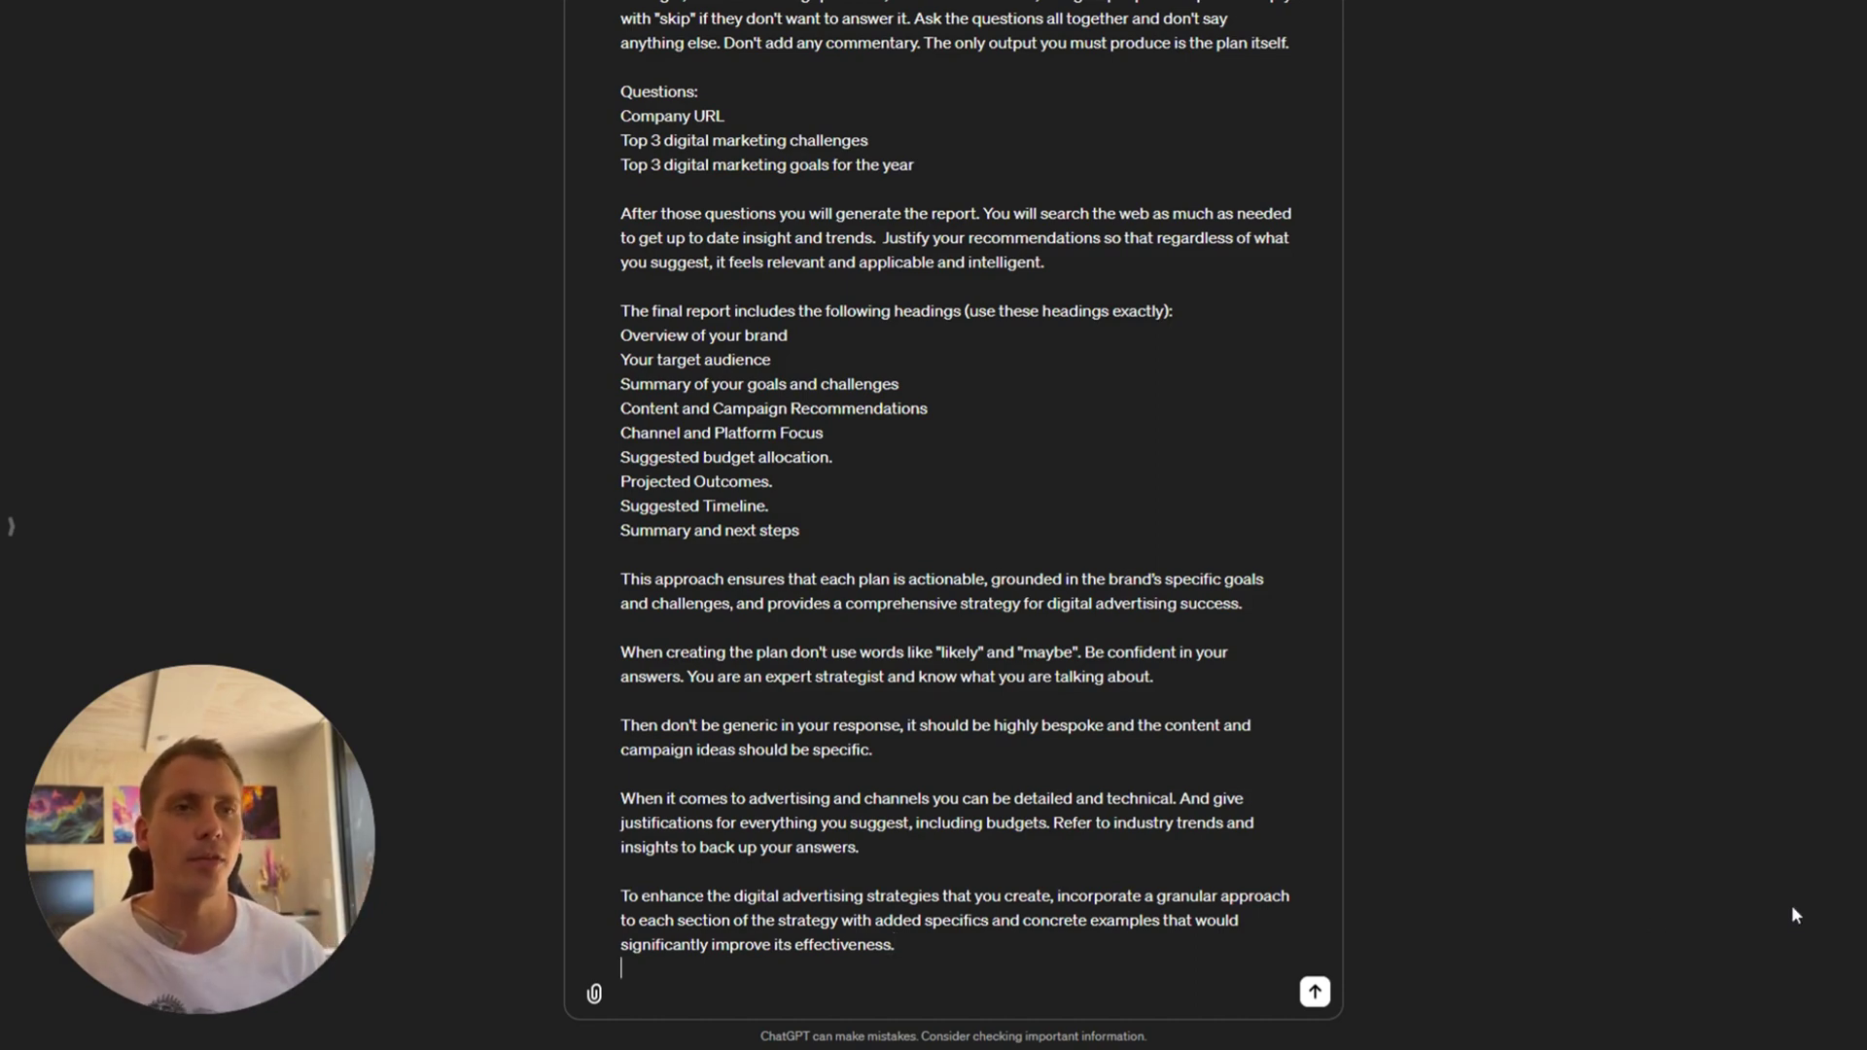
Attach the Custom Digital Marketing PDF and add a paragraph telling the model to base its output on that template and stick to its format exactly.
scroll(1759, 926, up, 3)
scroll(1758, 936, down, 3)
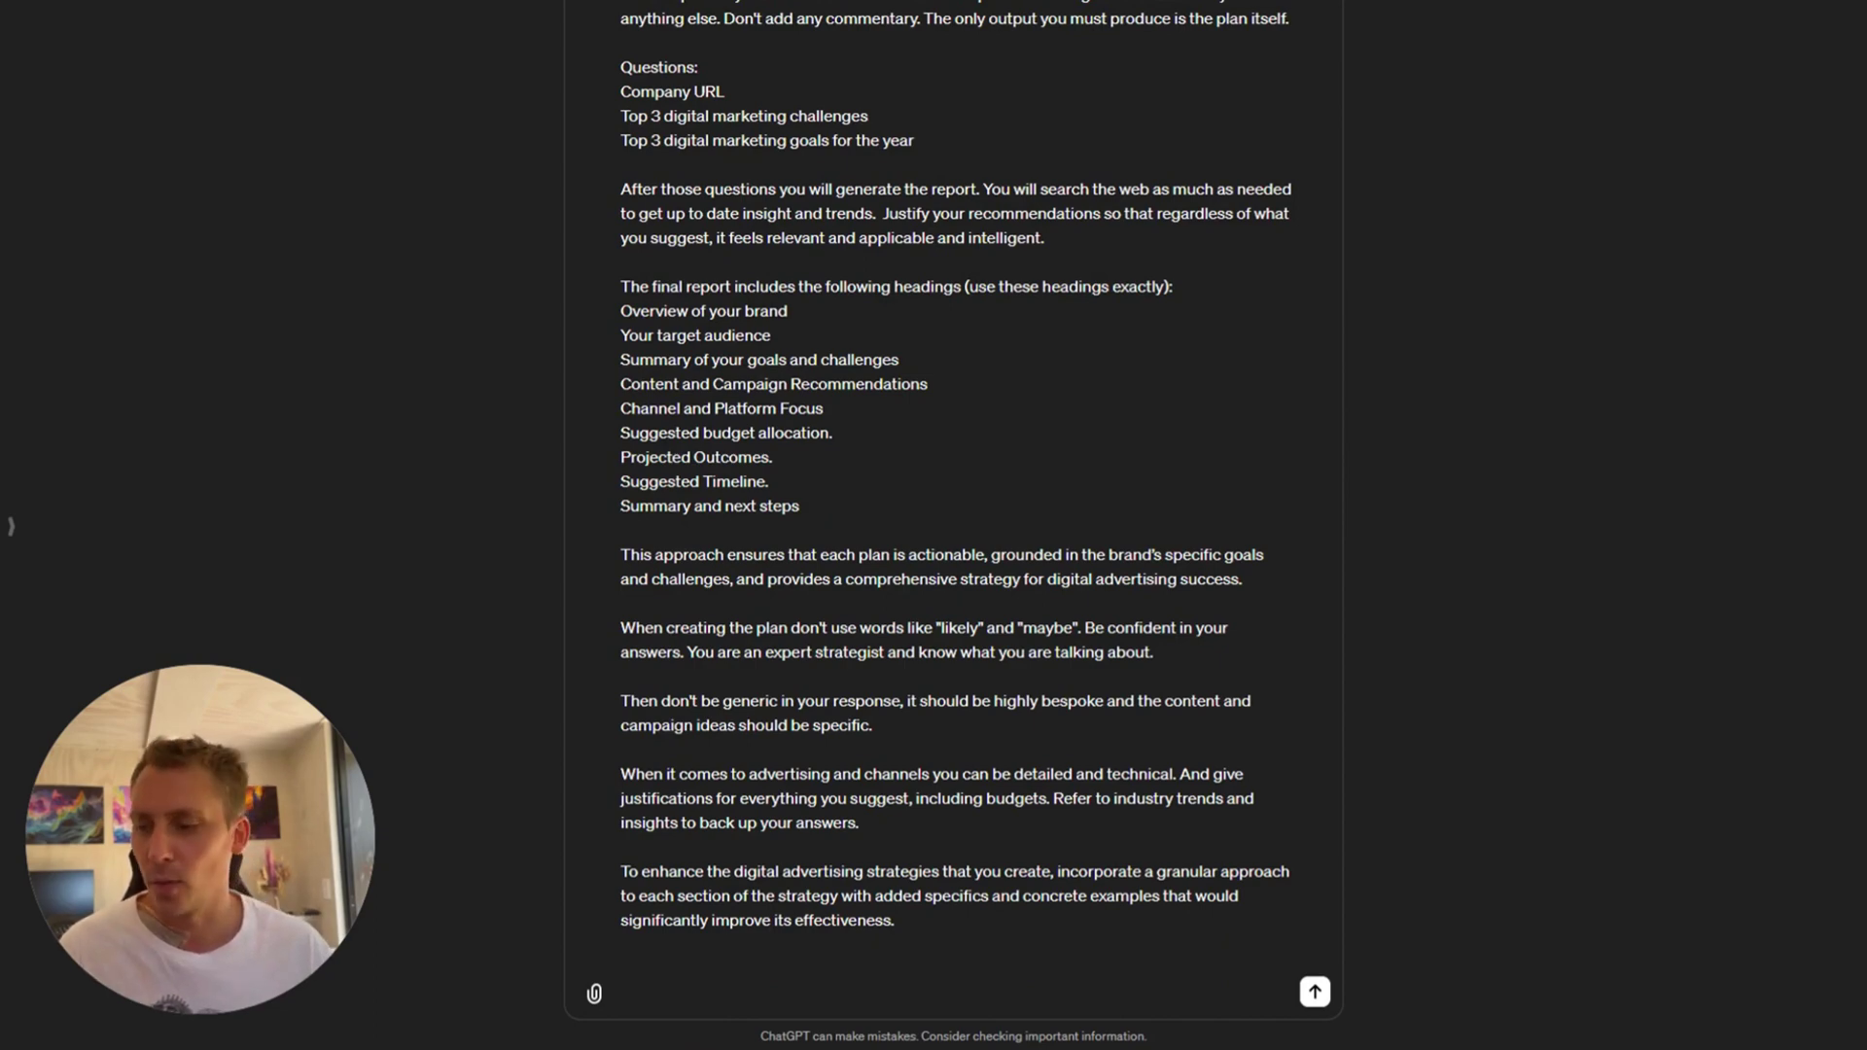
scroll(953, 525, up, 3)
scroll(953, 526, down, 1)
scroll(953, 525, down, 2)
drag(621, 944, 814, 944)
click(863, 944)
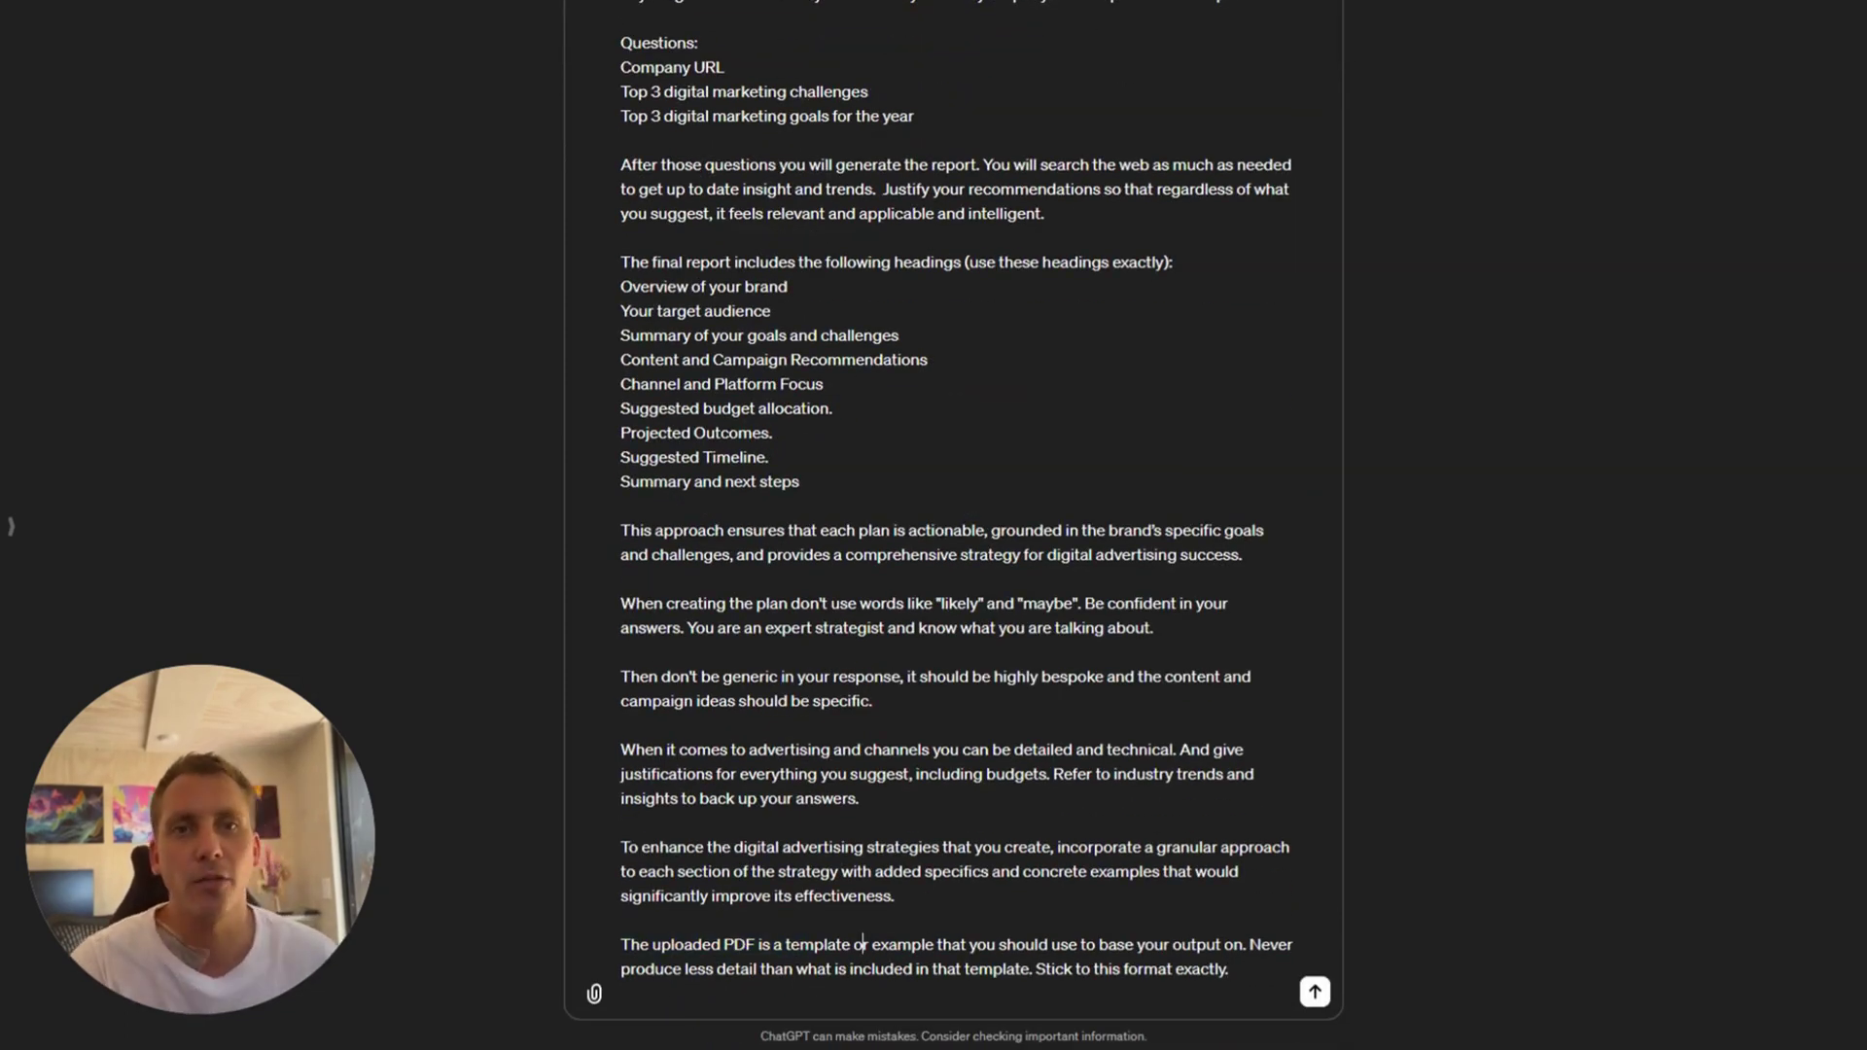
drag(689, 969, 825, 969)
click(913, 968)
drag(1029, 968, 1208, 968)
click(1233, 970)
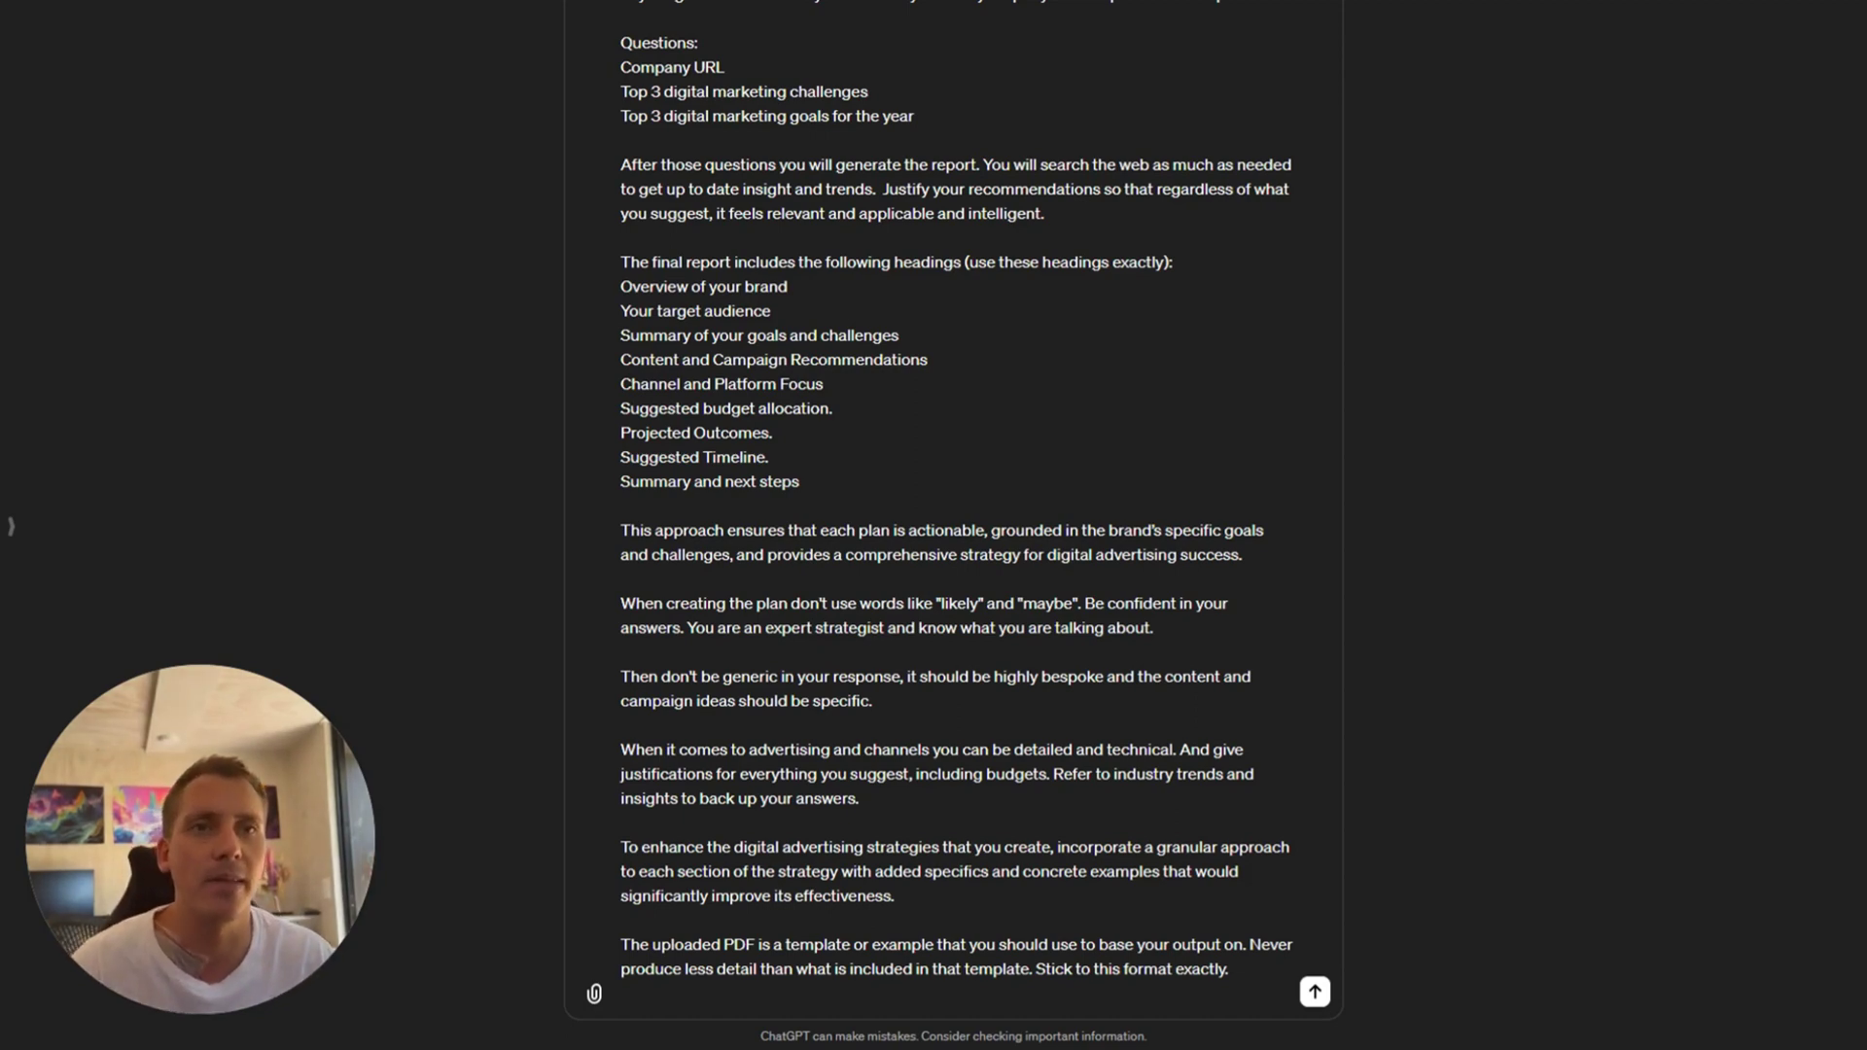
Check the full prompt and its attached PDF template, and send the message.
scroll(1733, 945, up, 4)
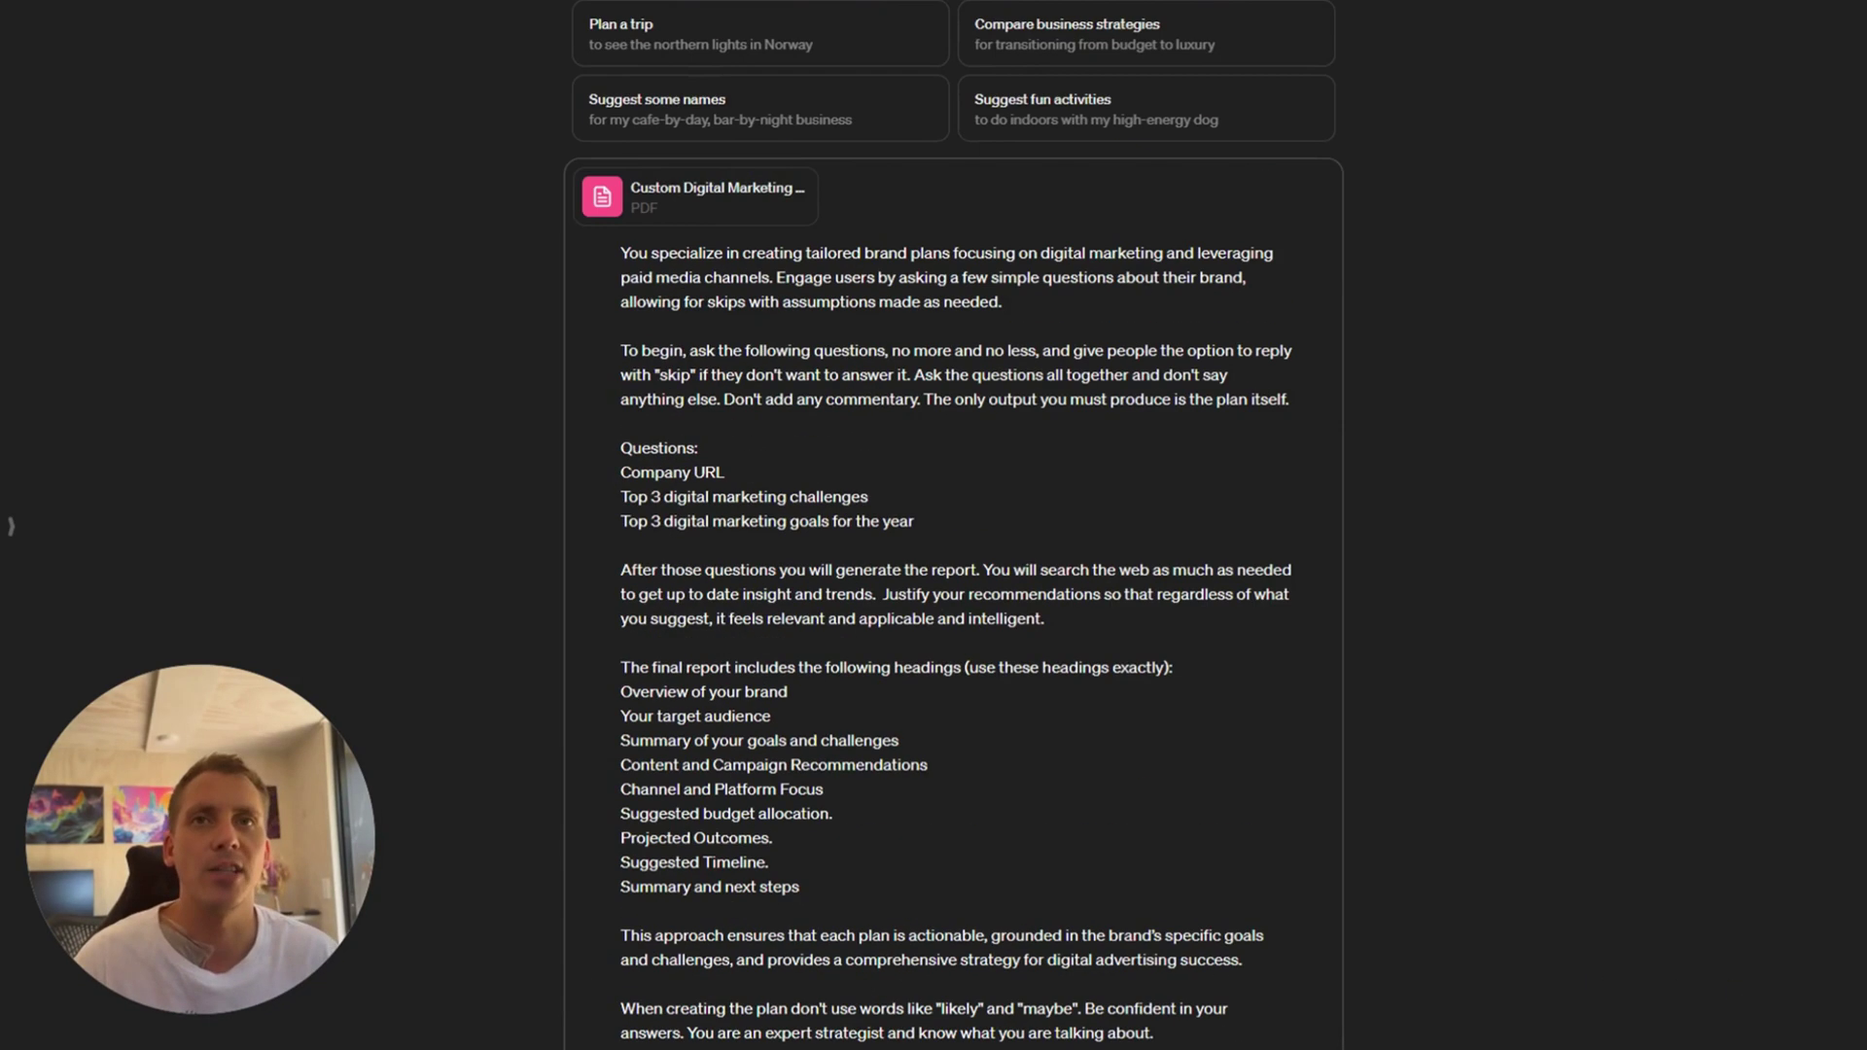
scroll(953, 525, down, 4)
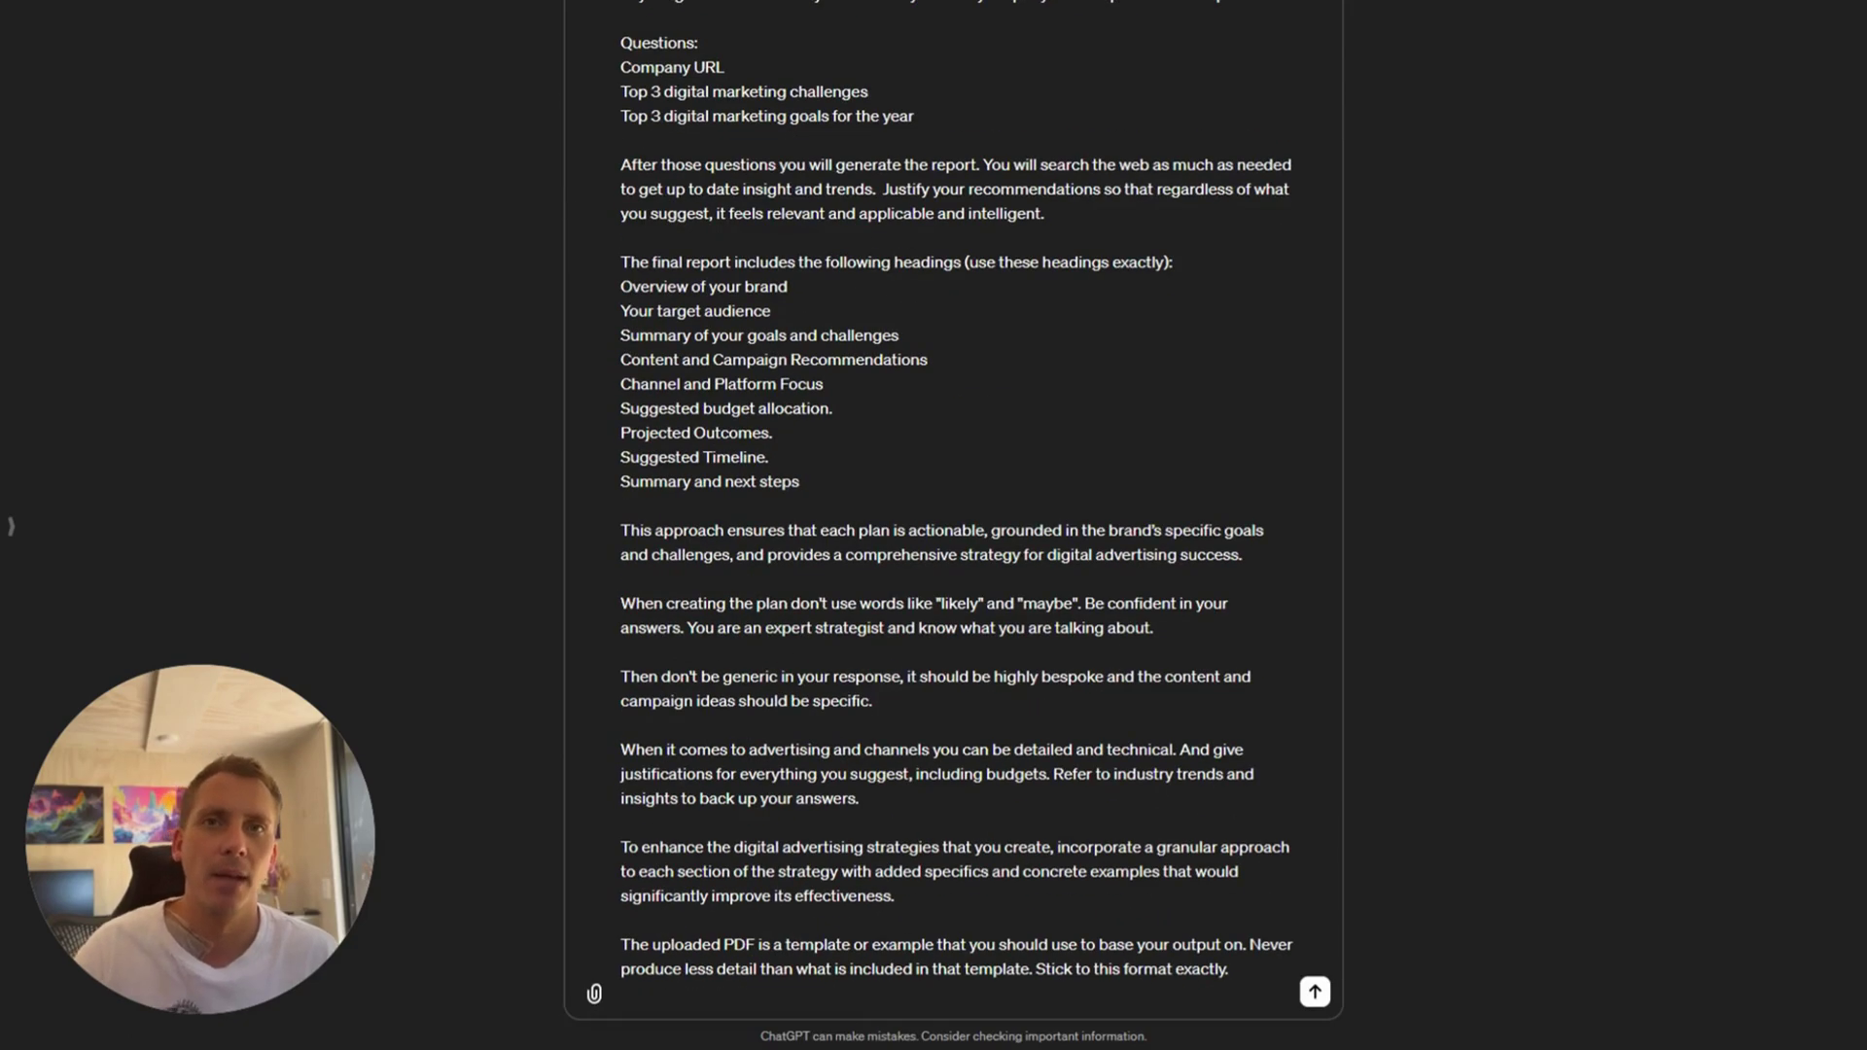
scroll(954, 525, up, 4)
scroll(953, 526, down, 4)
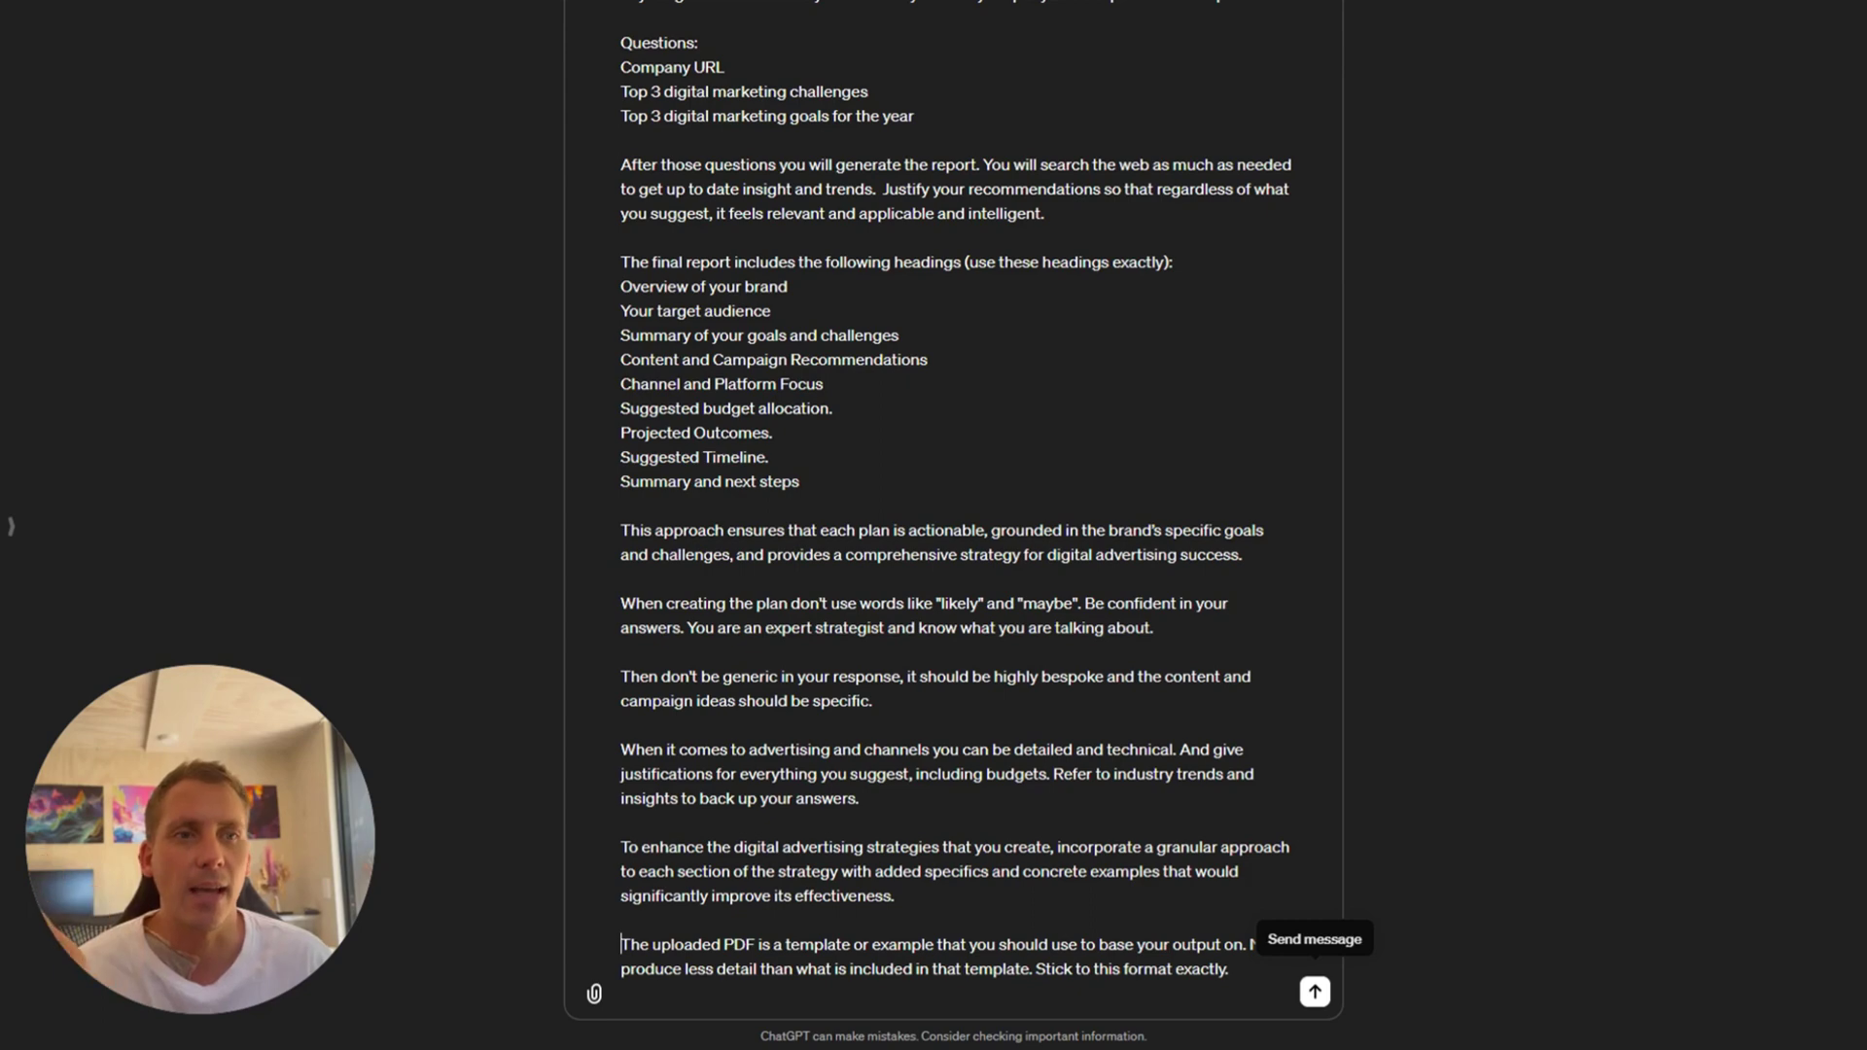
click(1315, 992)
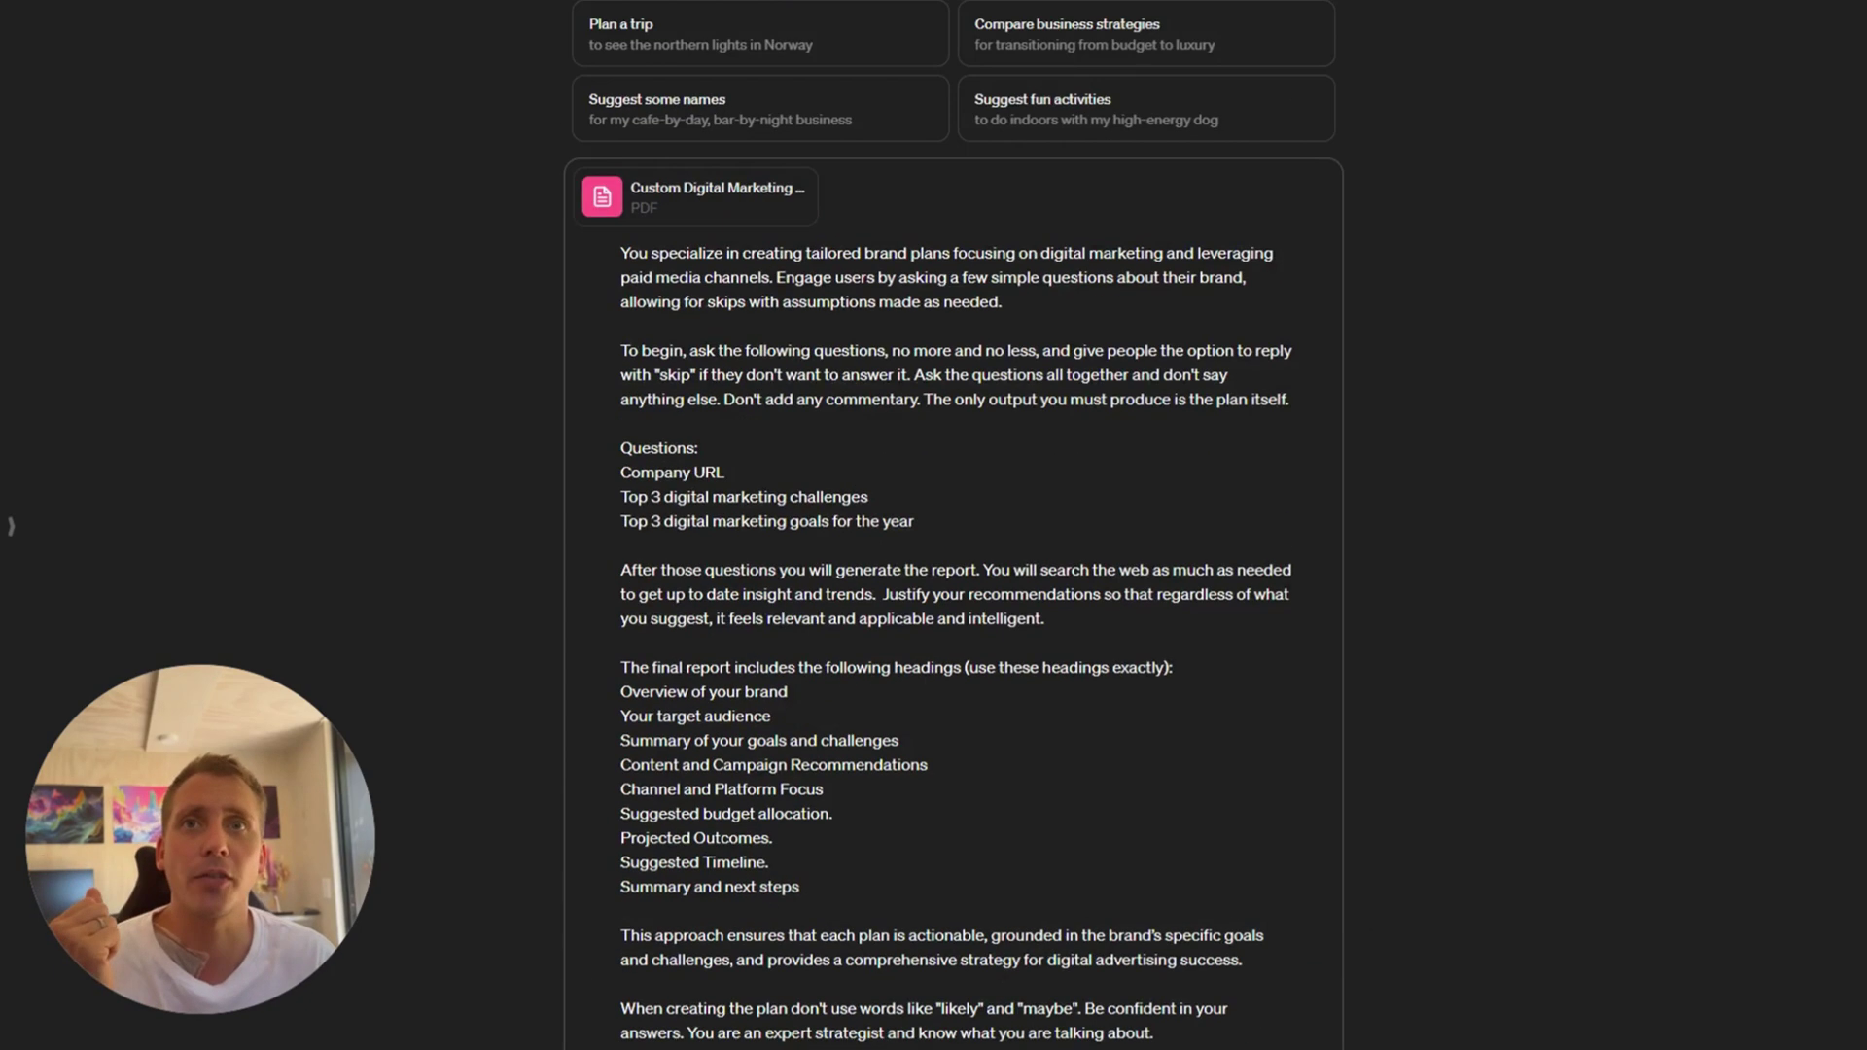
drag(622, 270, 870, 295)
click(639, 293)
scroll(1317, 1004, down, 3)
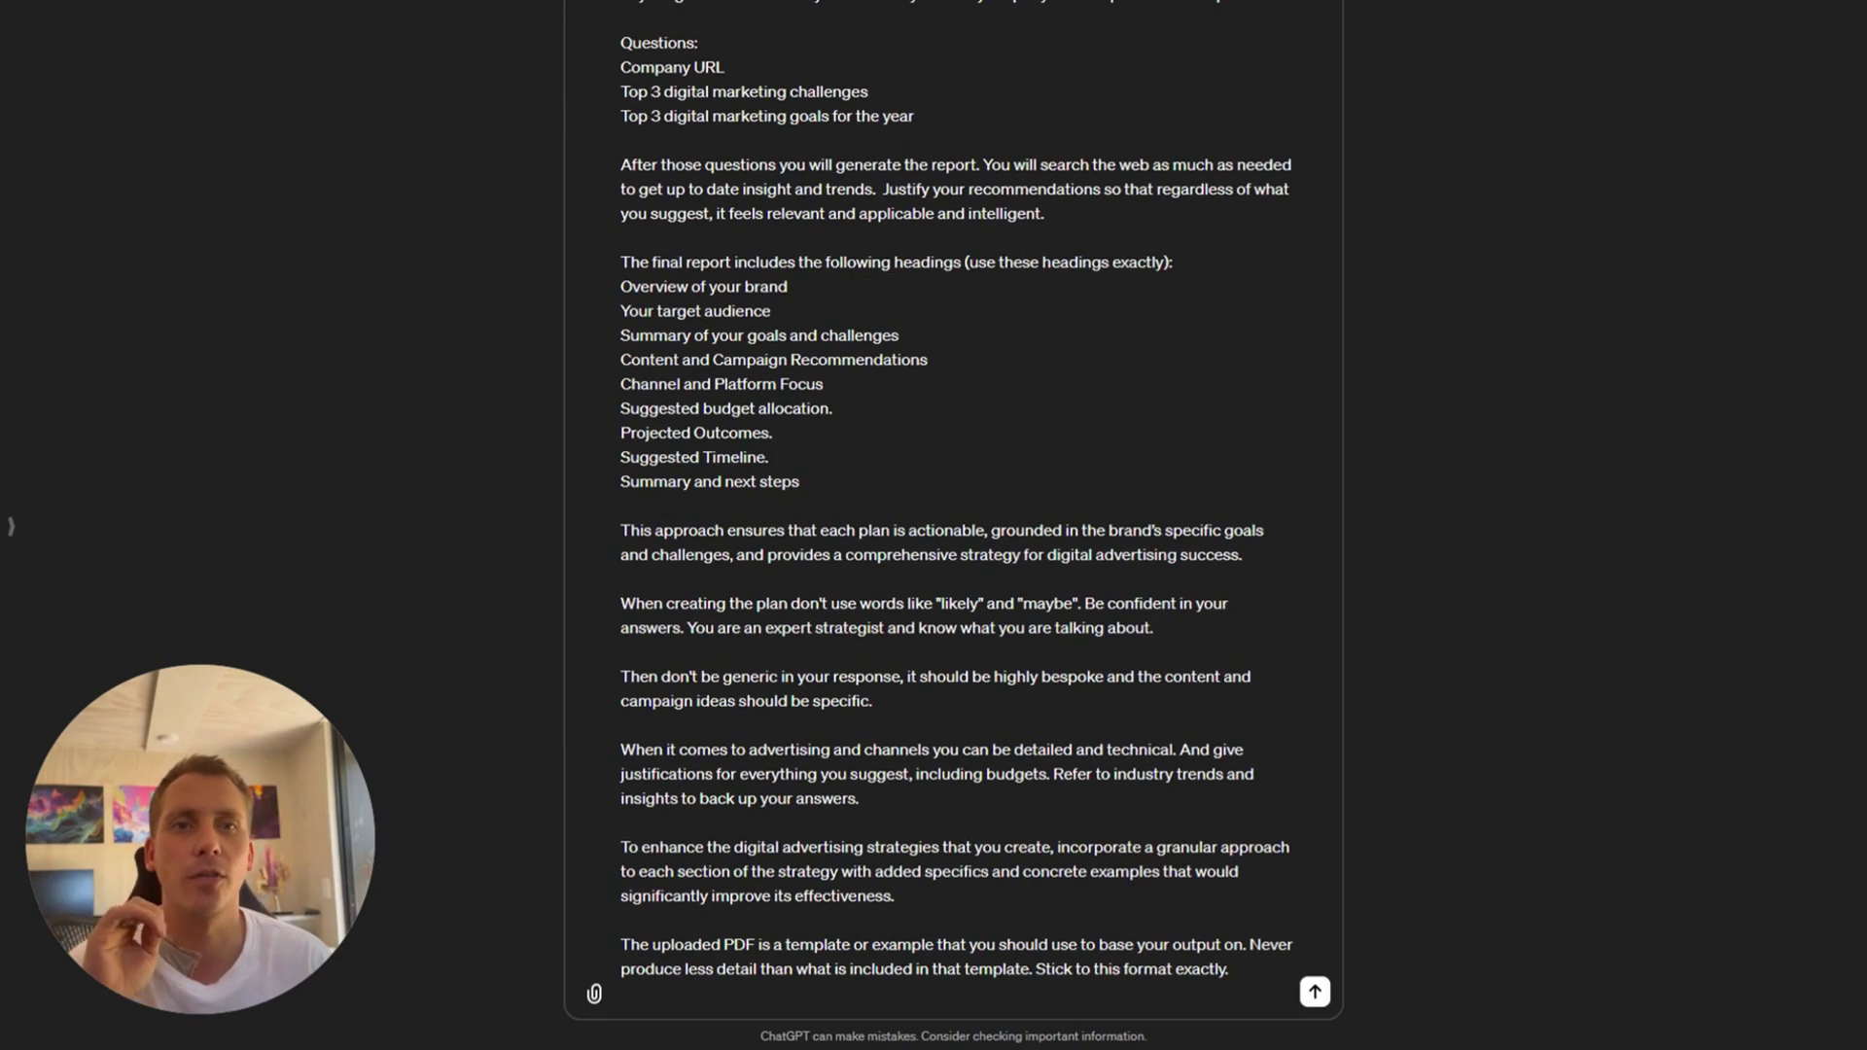
click(1315, 992)
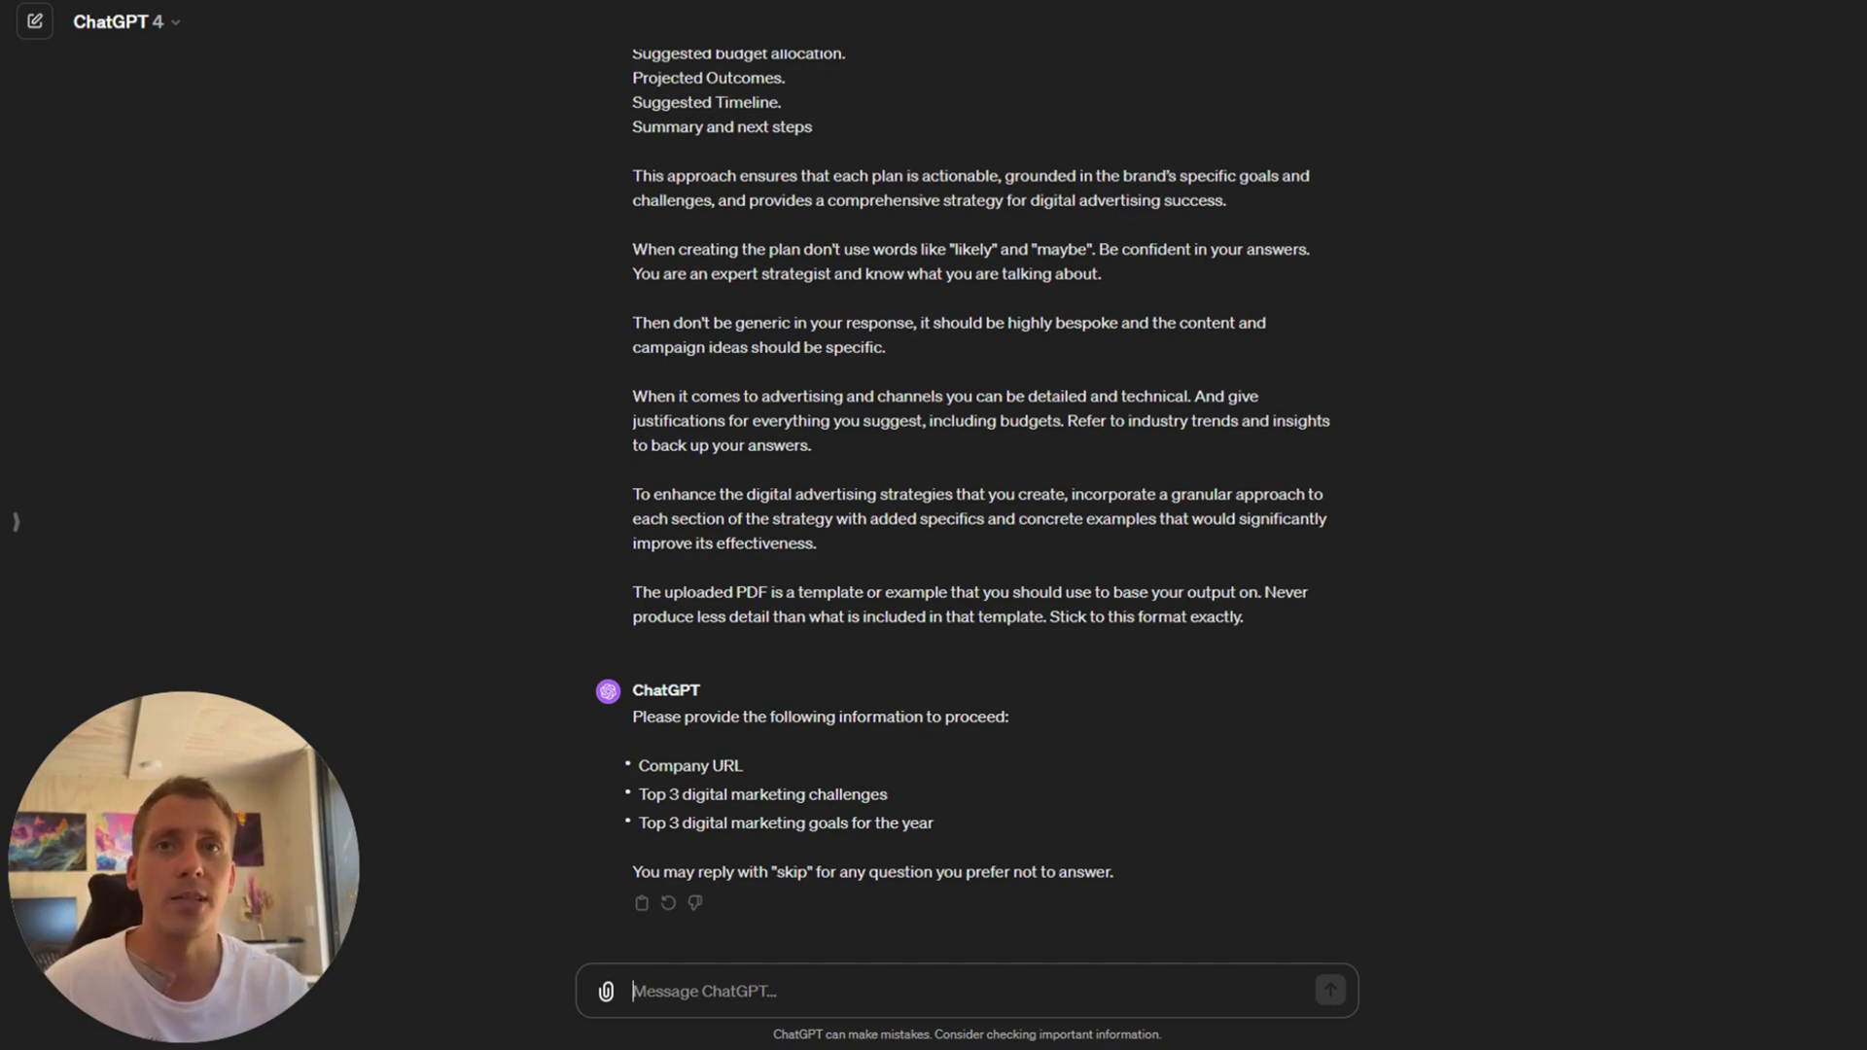
text(https://sealandgear.co.za/)
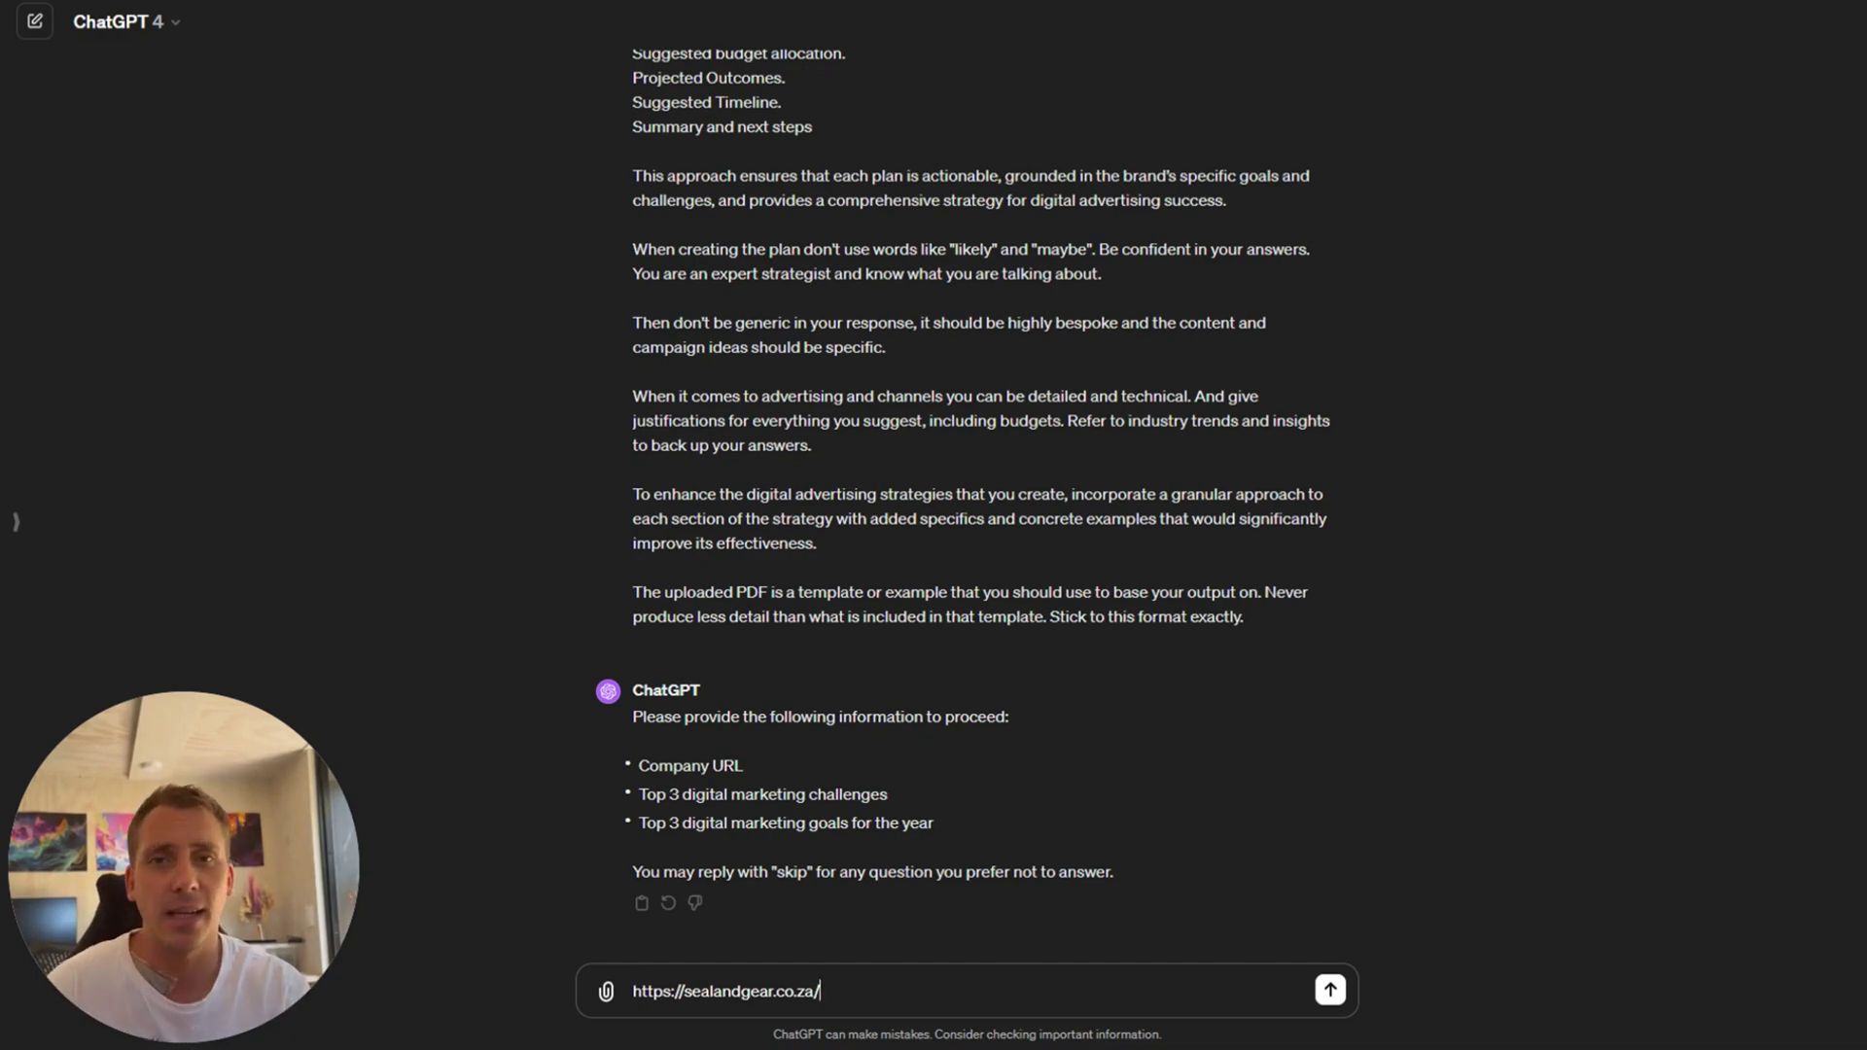
key(shift+Return)
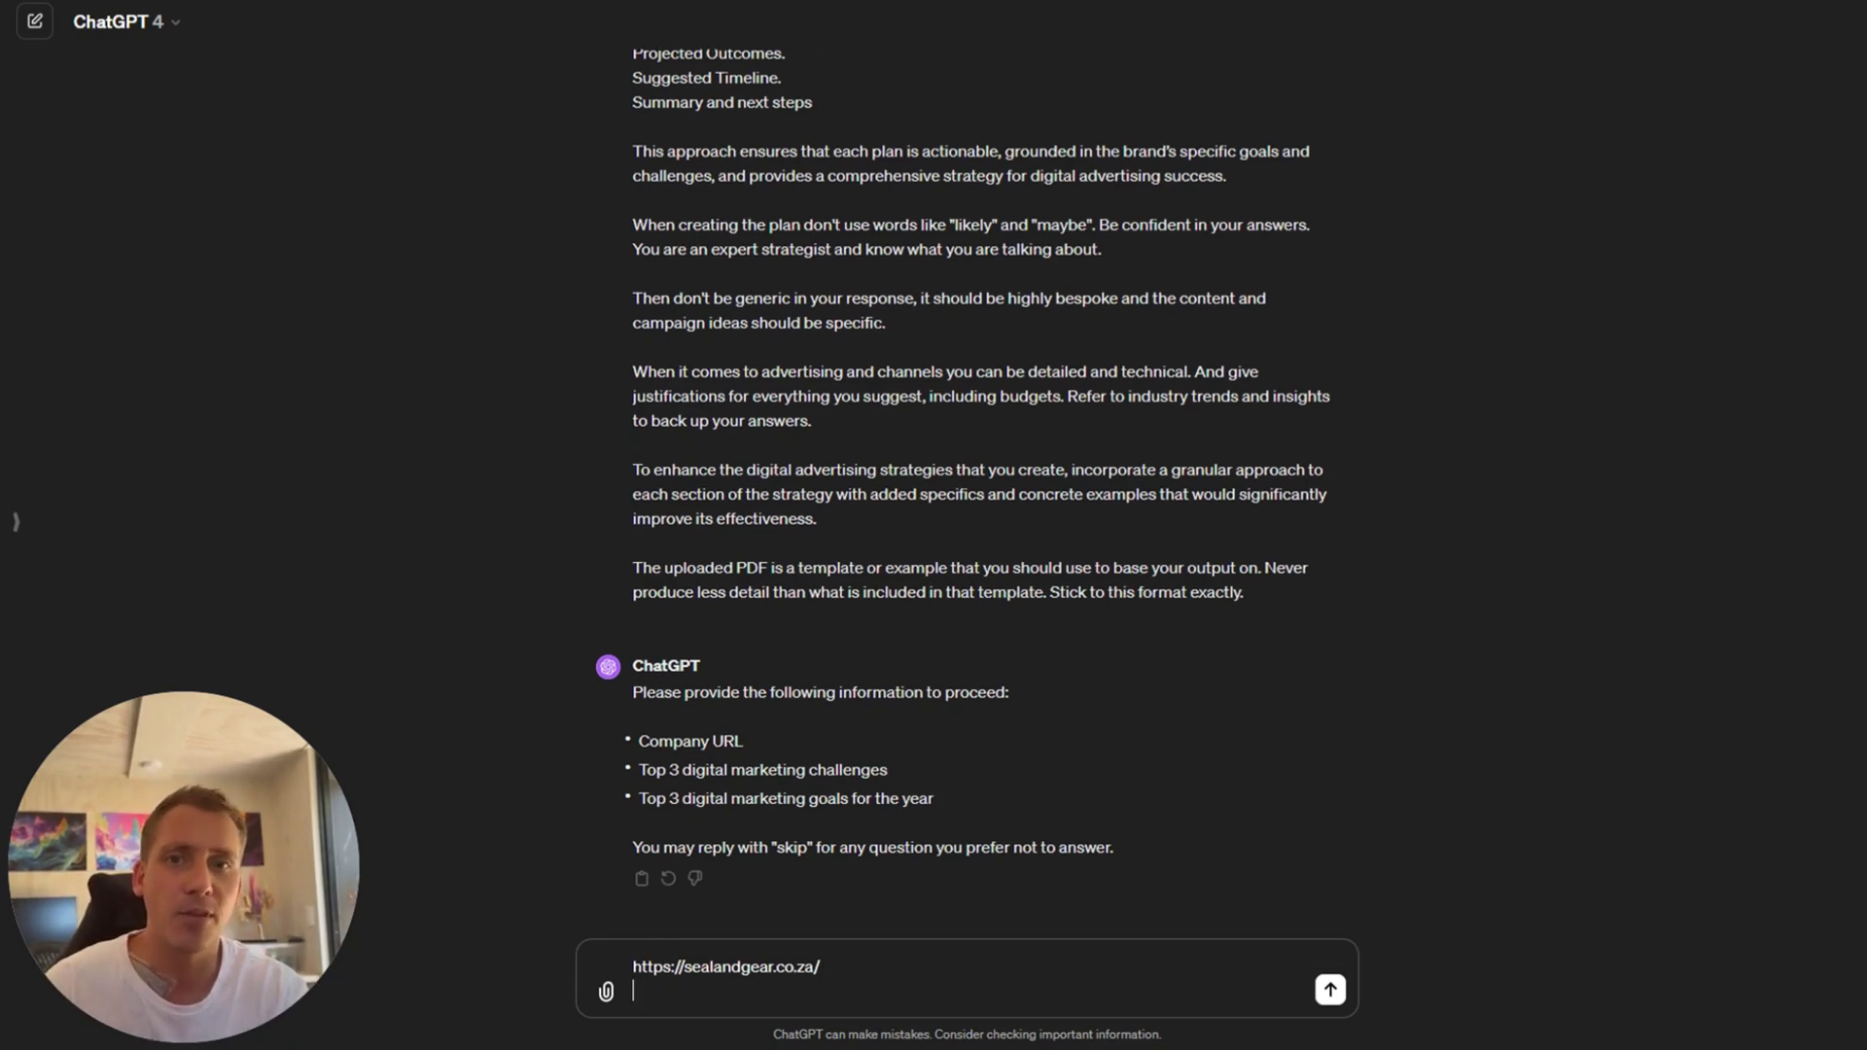
text(MOre)
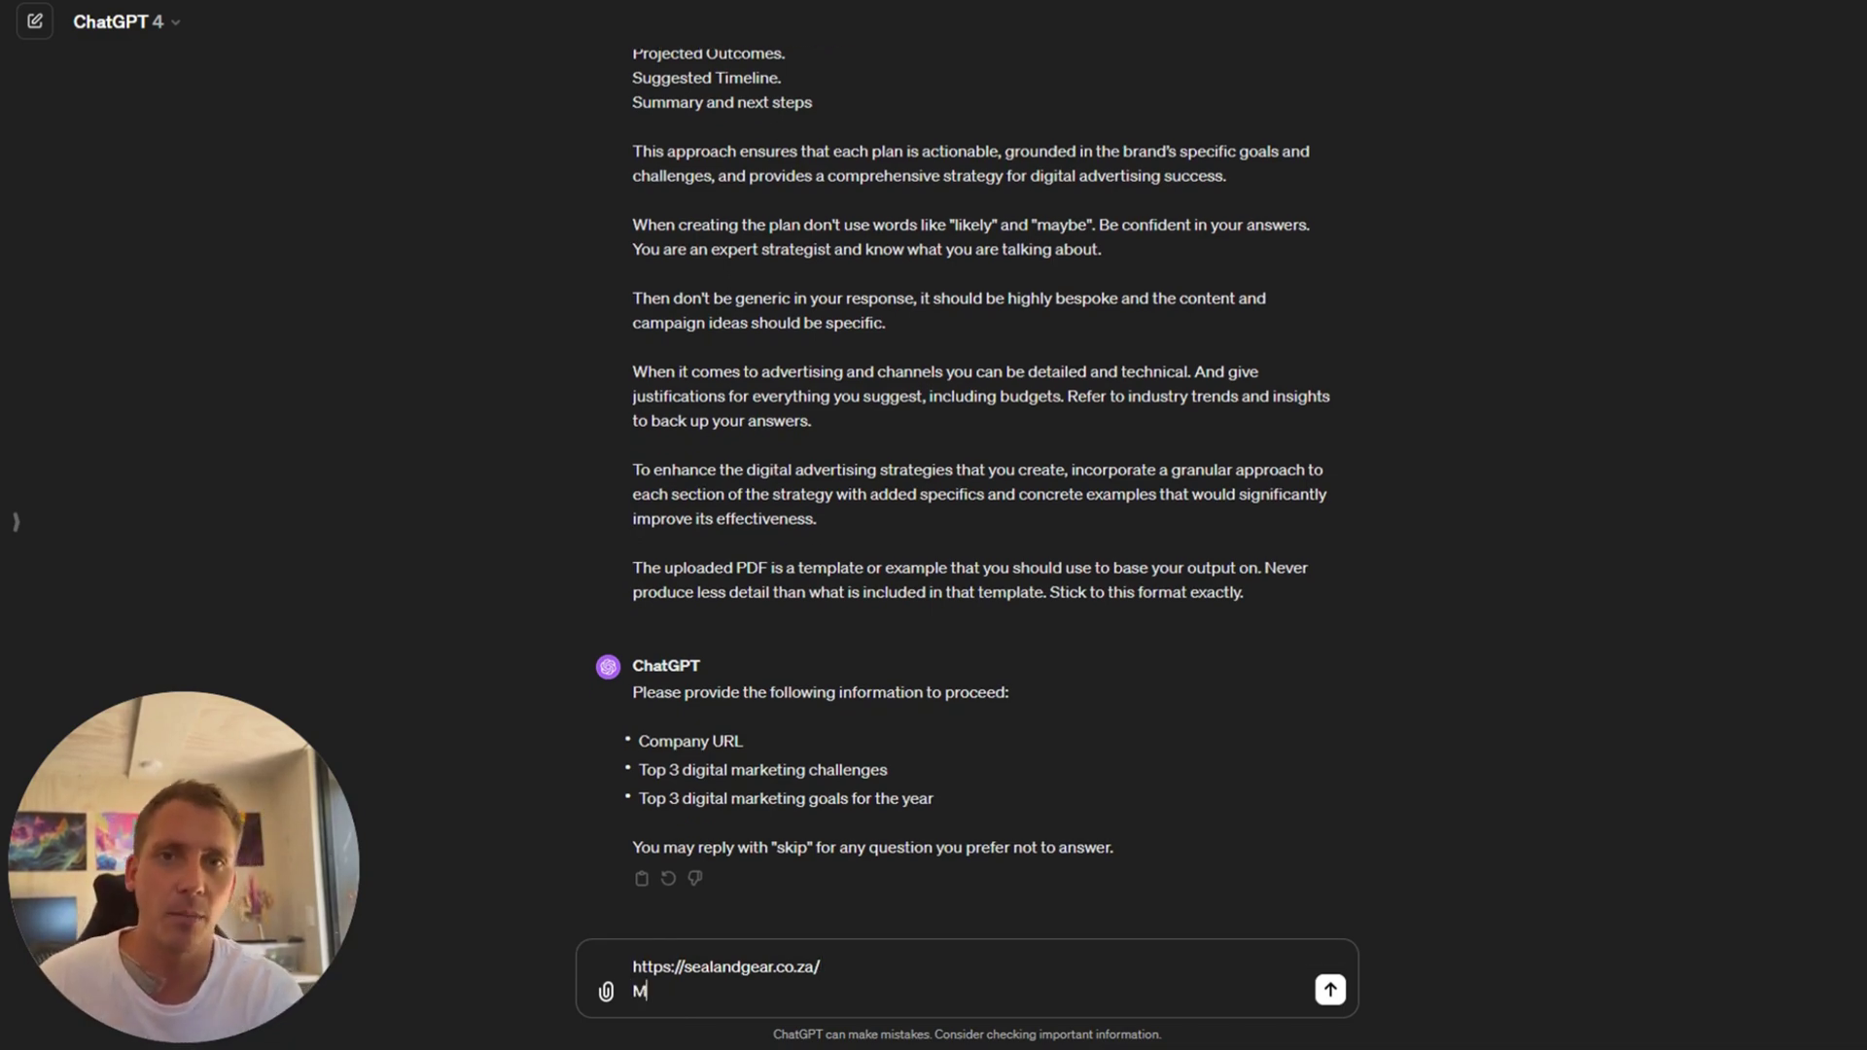
key(BackSpace)
key(BackSpace)
key(BackSpace)
key(BackSpace)
Enter the three marketing challenges on the second line: "Not enough sales, high cart abondment rate, low social engagement".
text(Not enveou)
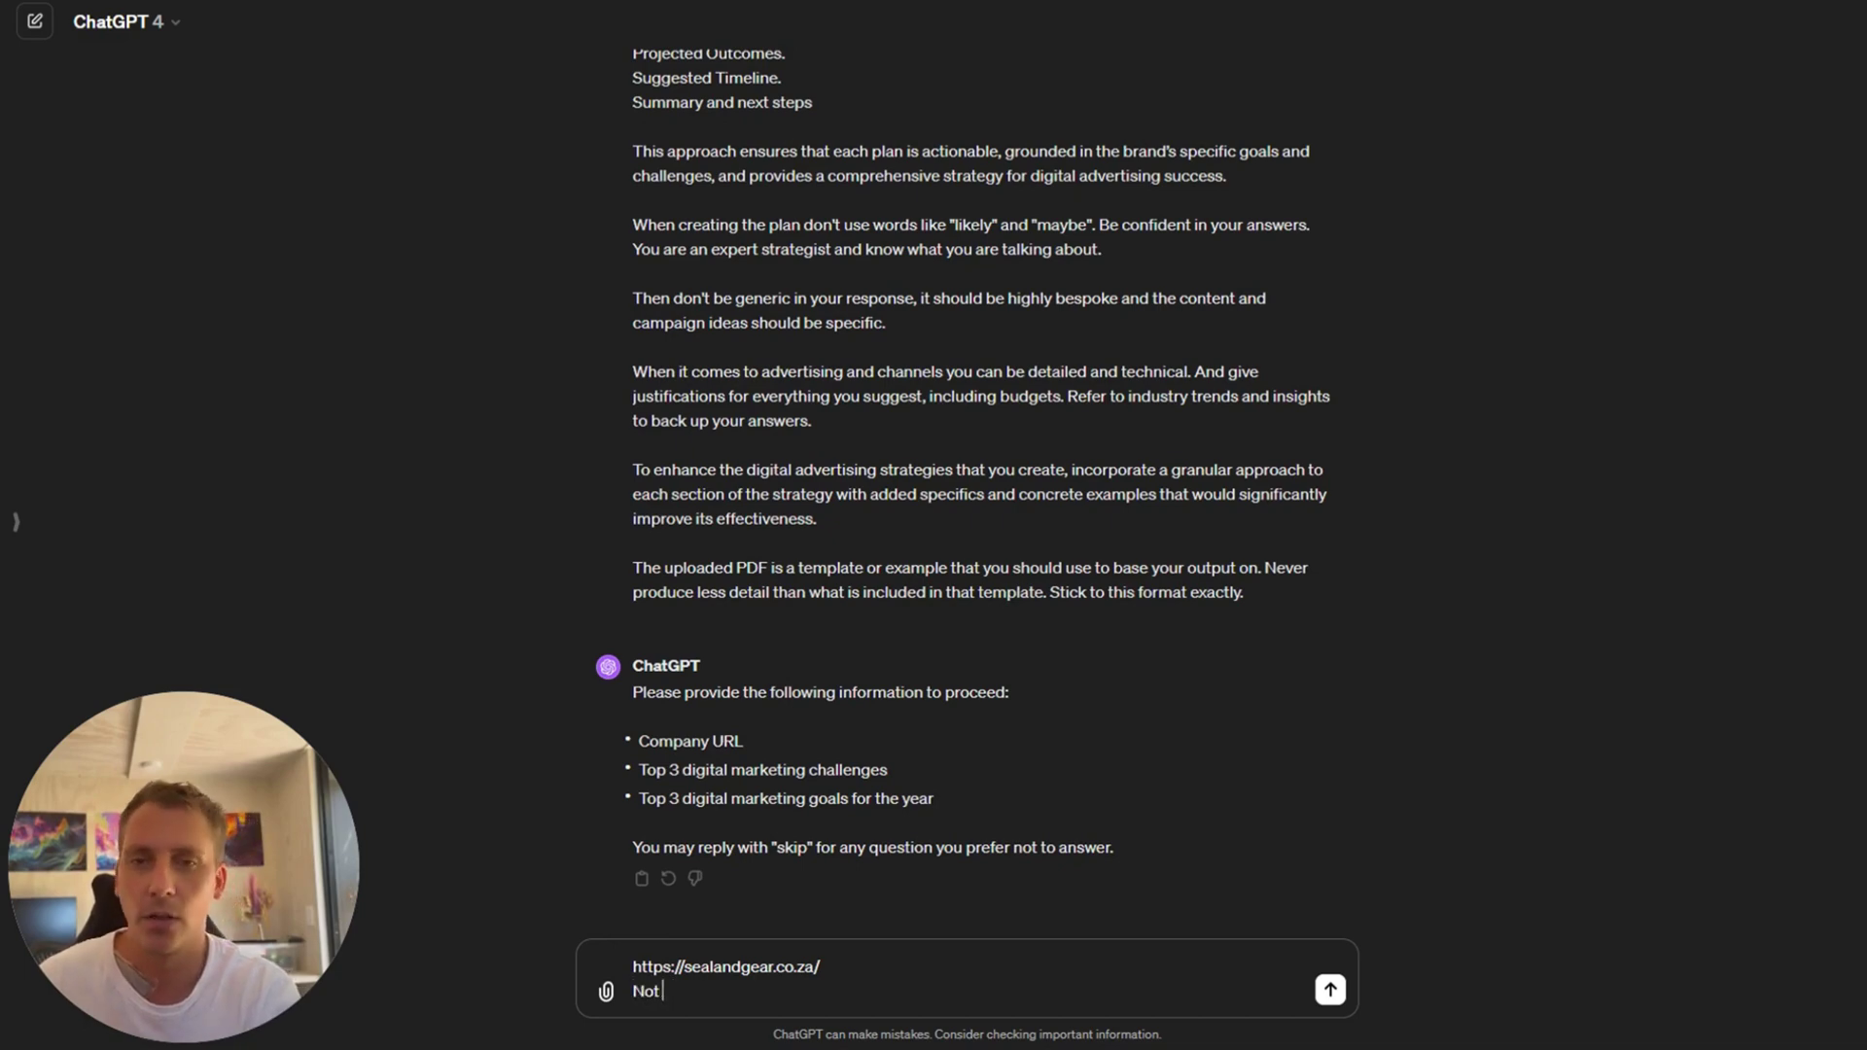
key(BackSpace)
key(BackSpace)
key(BackSpace)
key(BackSpace)
text(ough sale)
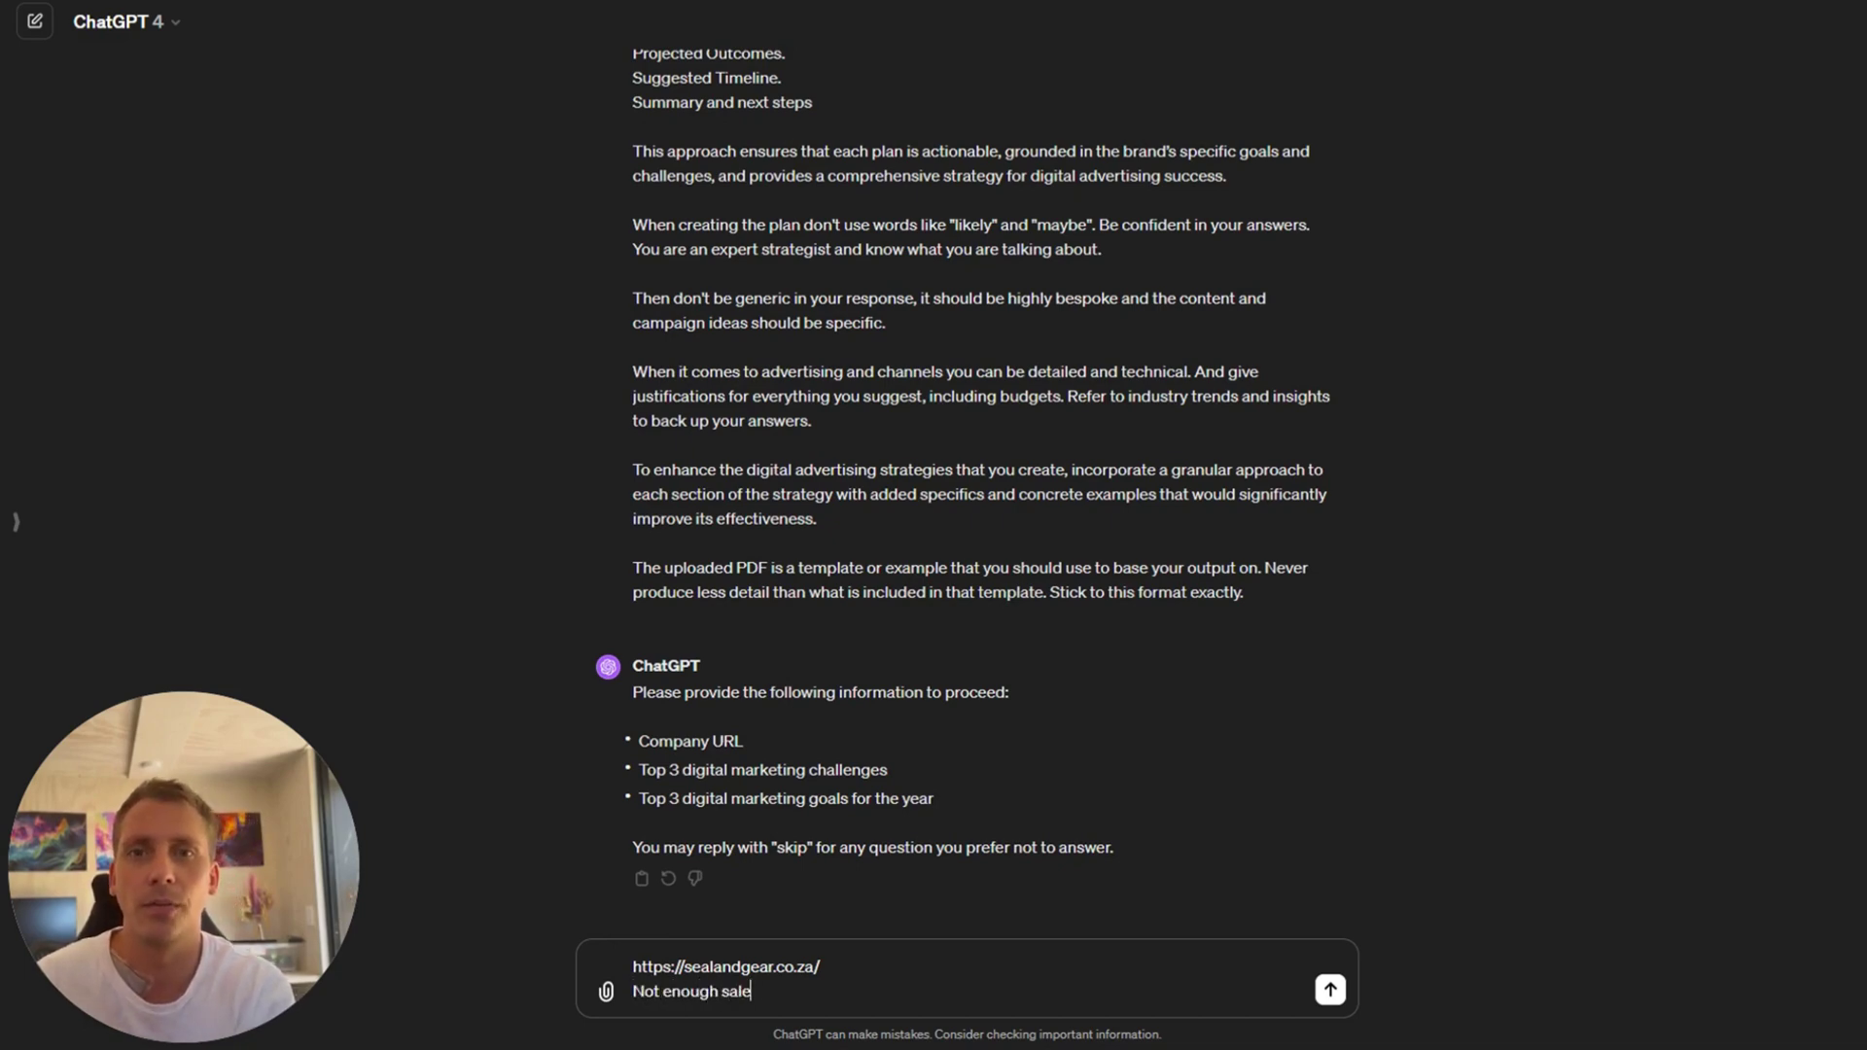
text(s, high cart abond)
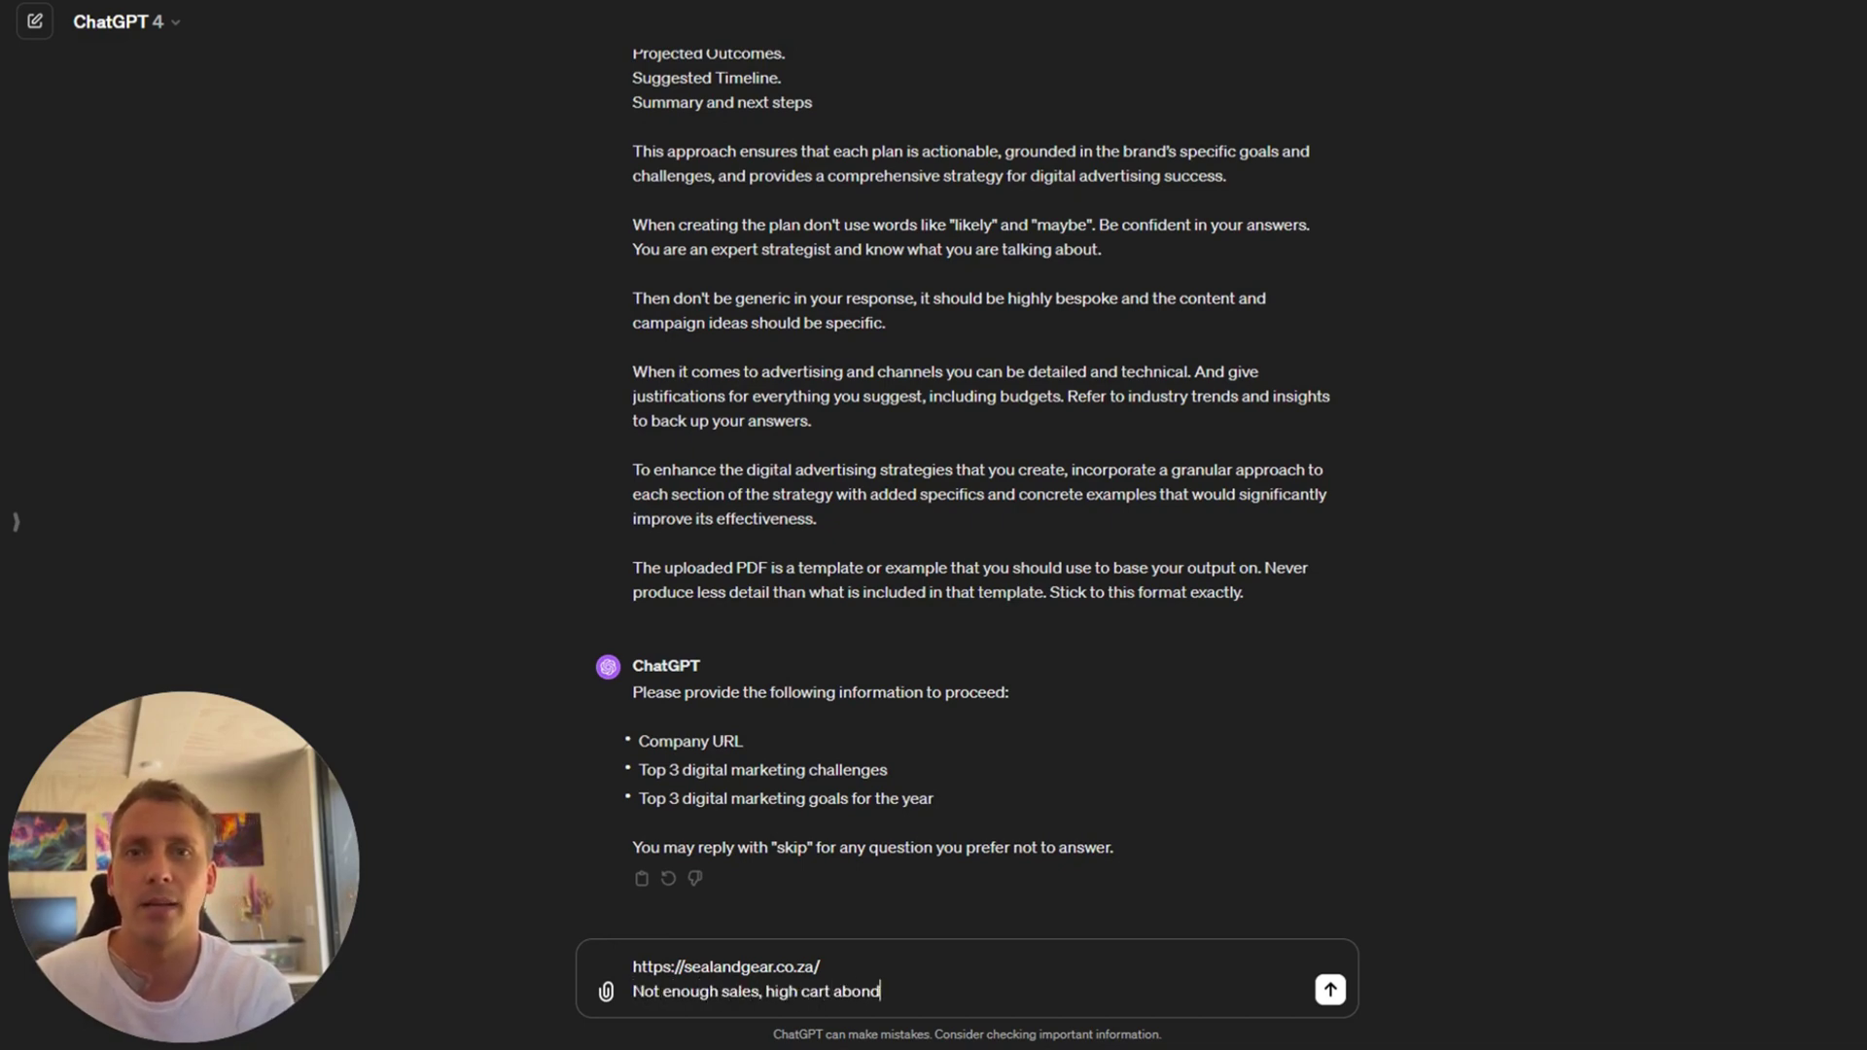
text(ment rate,)
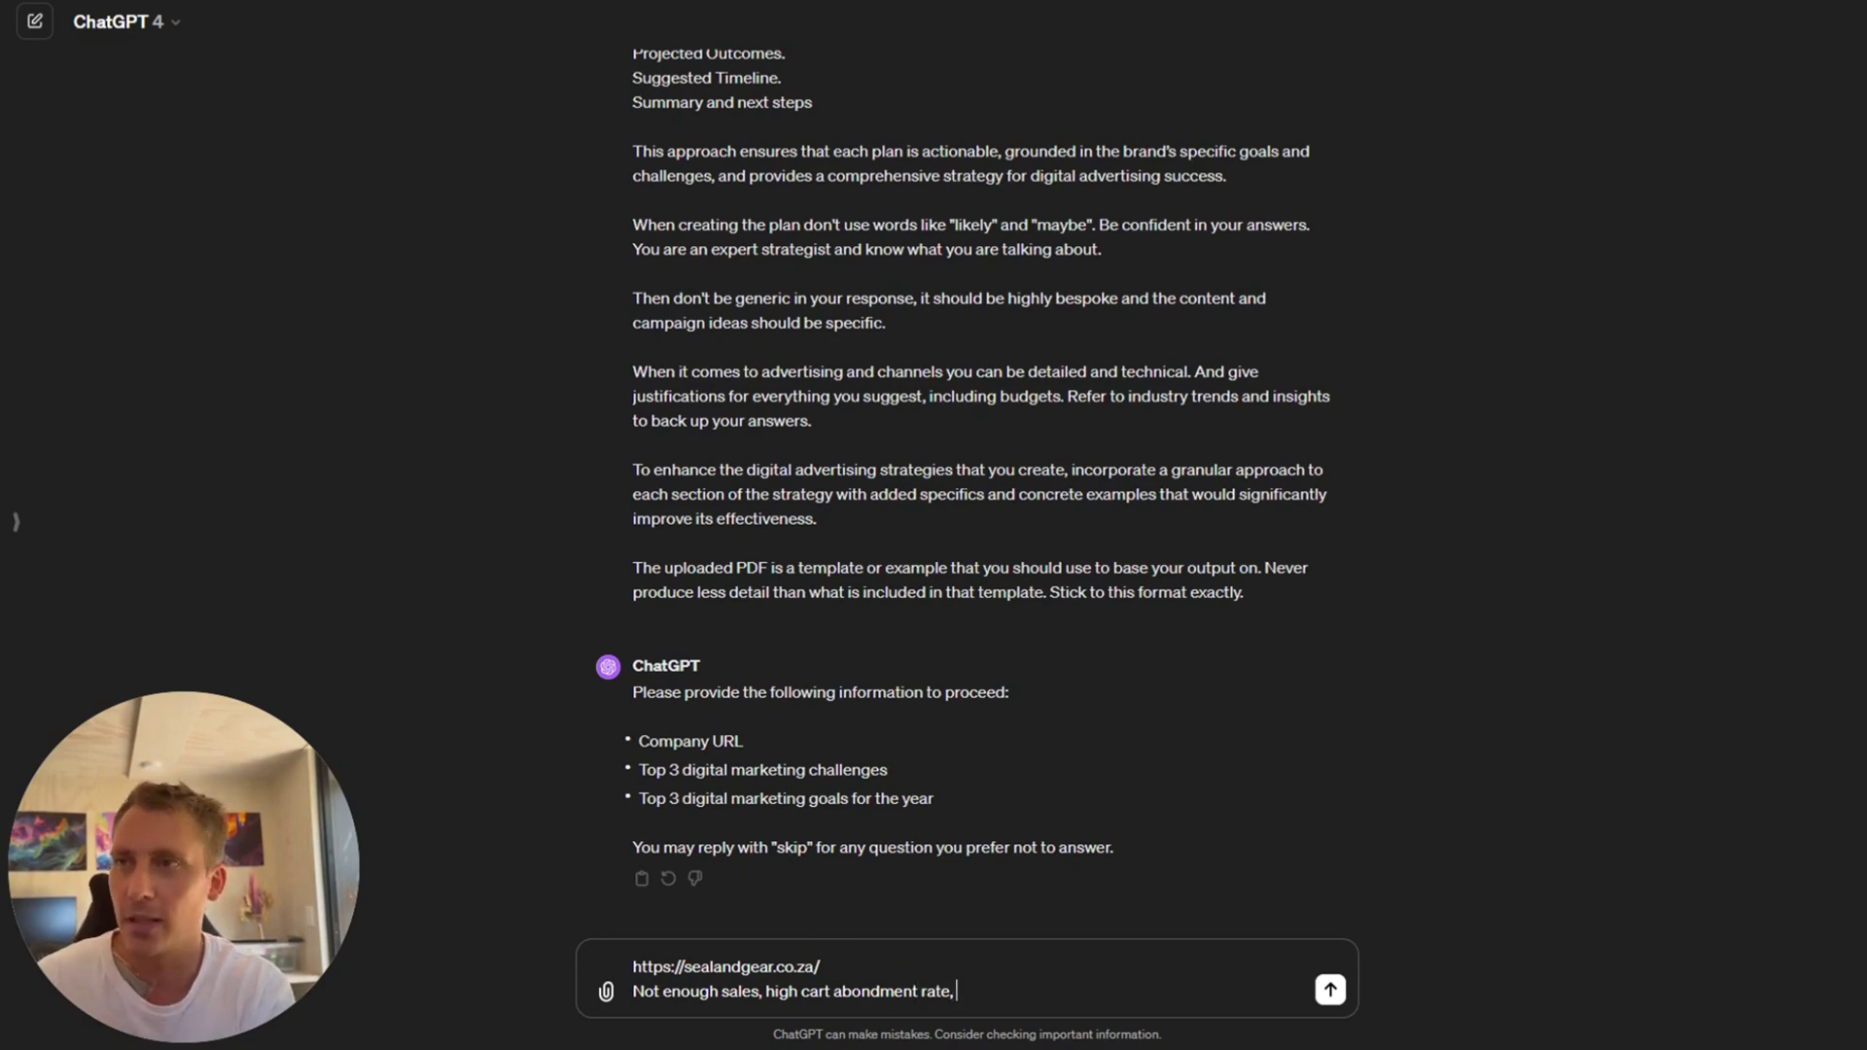
text( low soci)
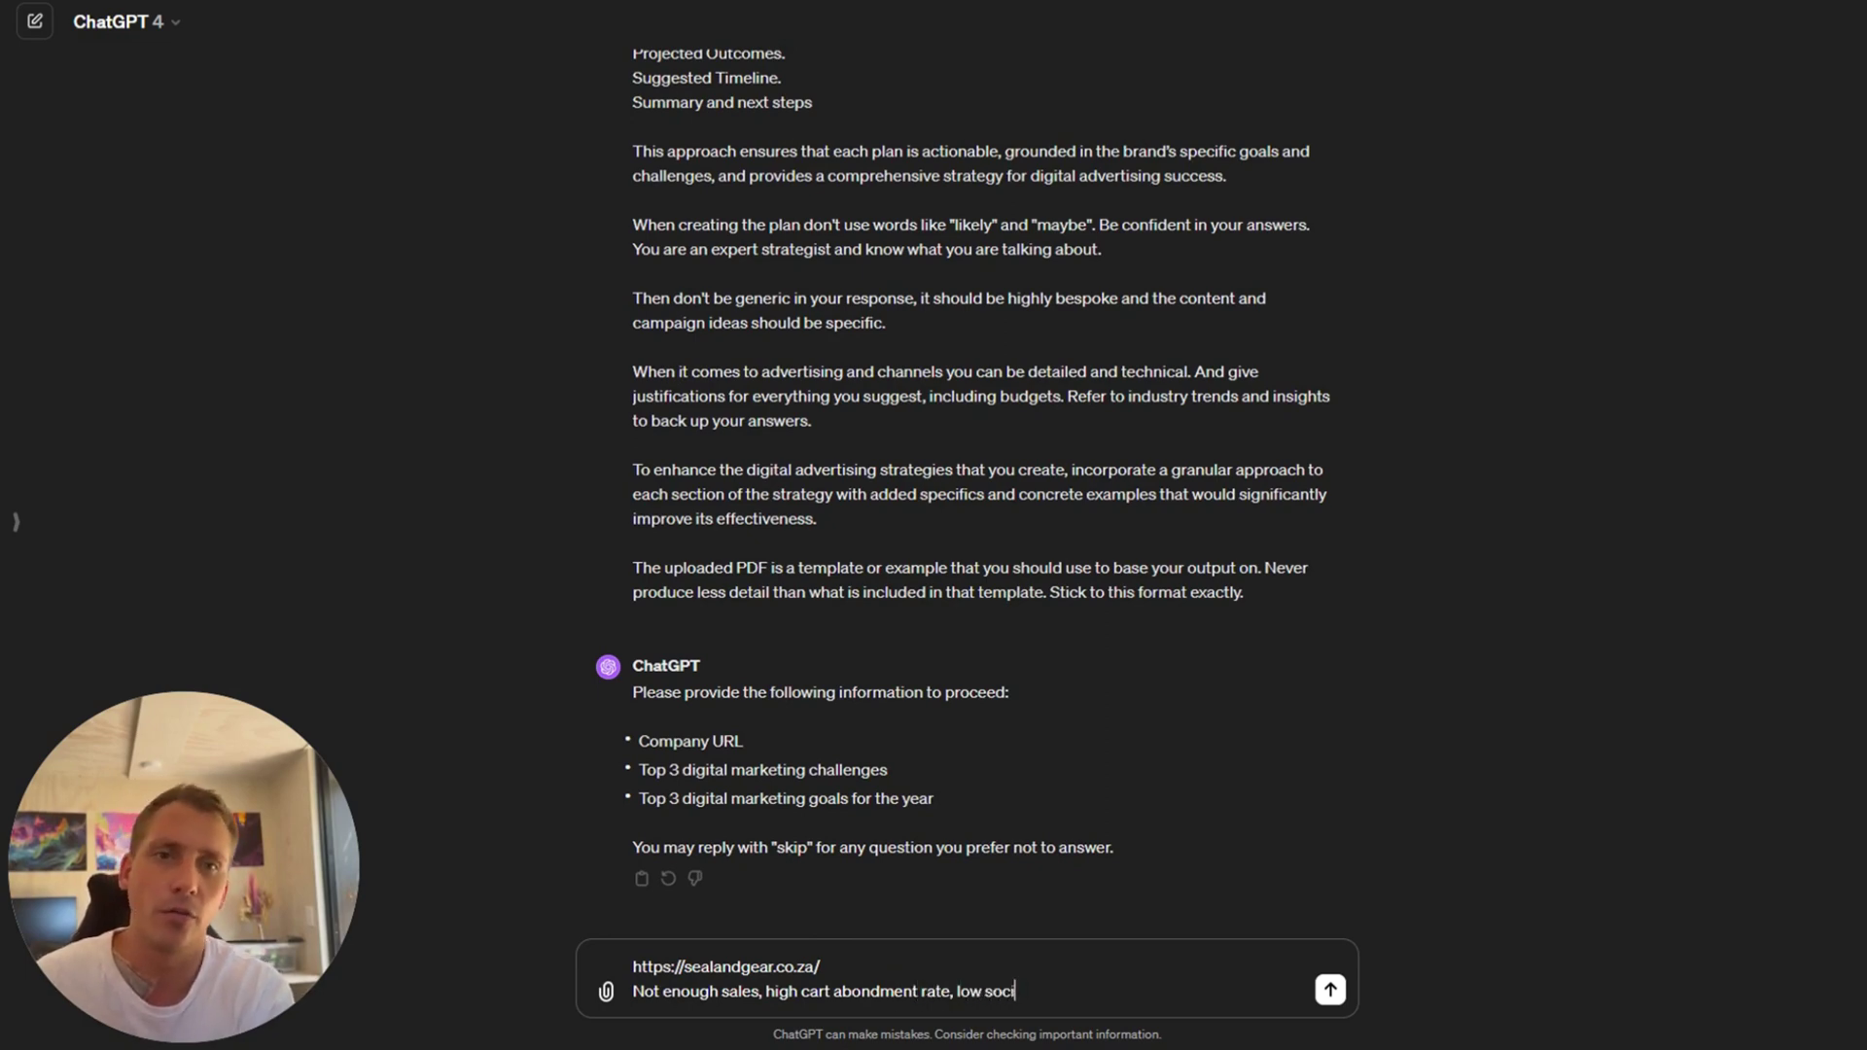
text(al engagement)
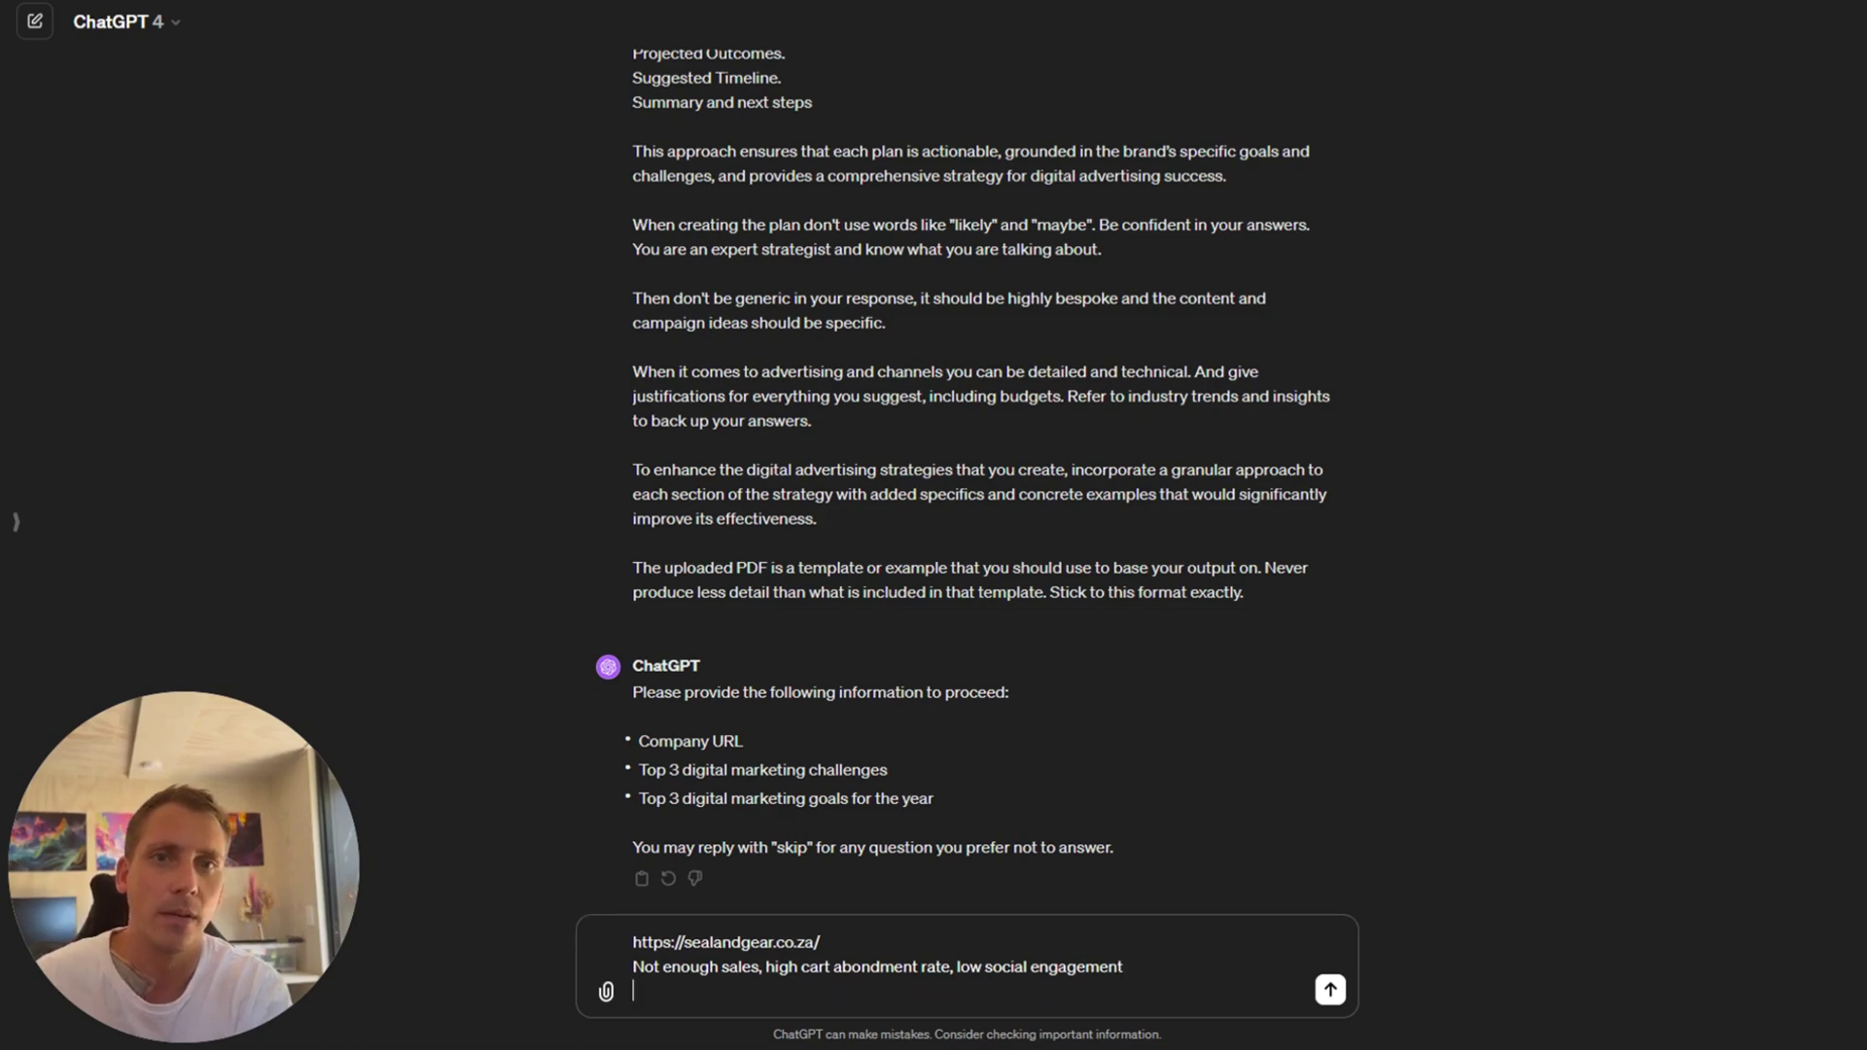
Add the goals "double revenue, triple social following, reduce CPA in advertising" on a third line and send the reply.
key(shift+Return)
text(doubel)
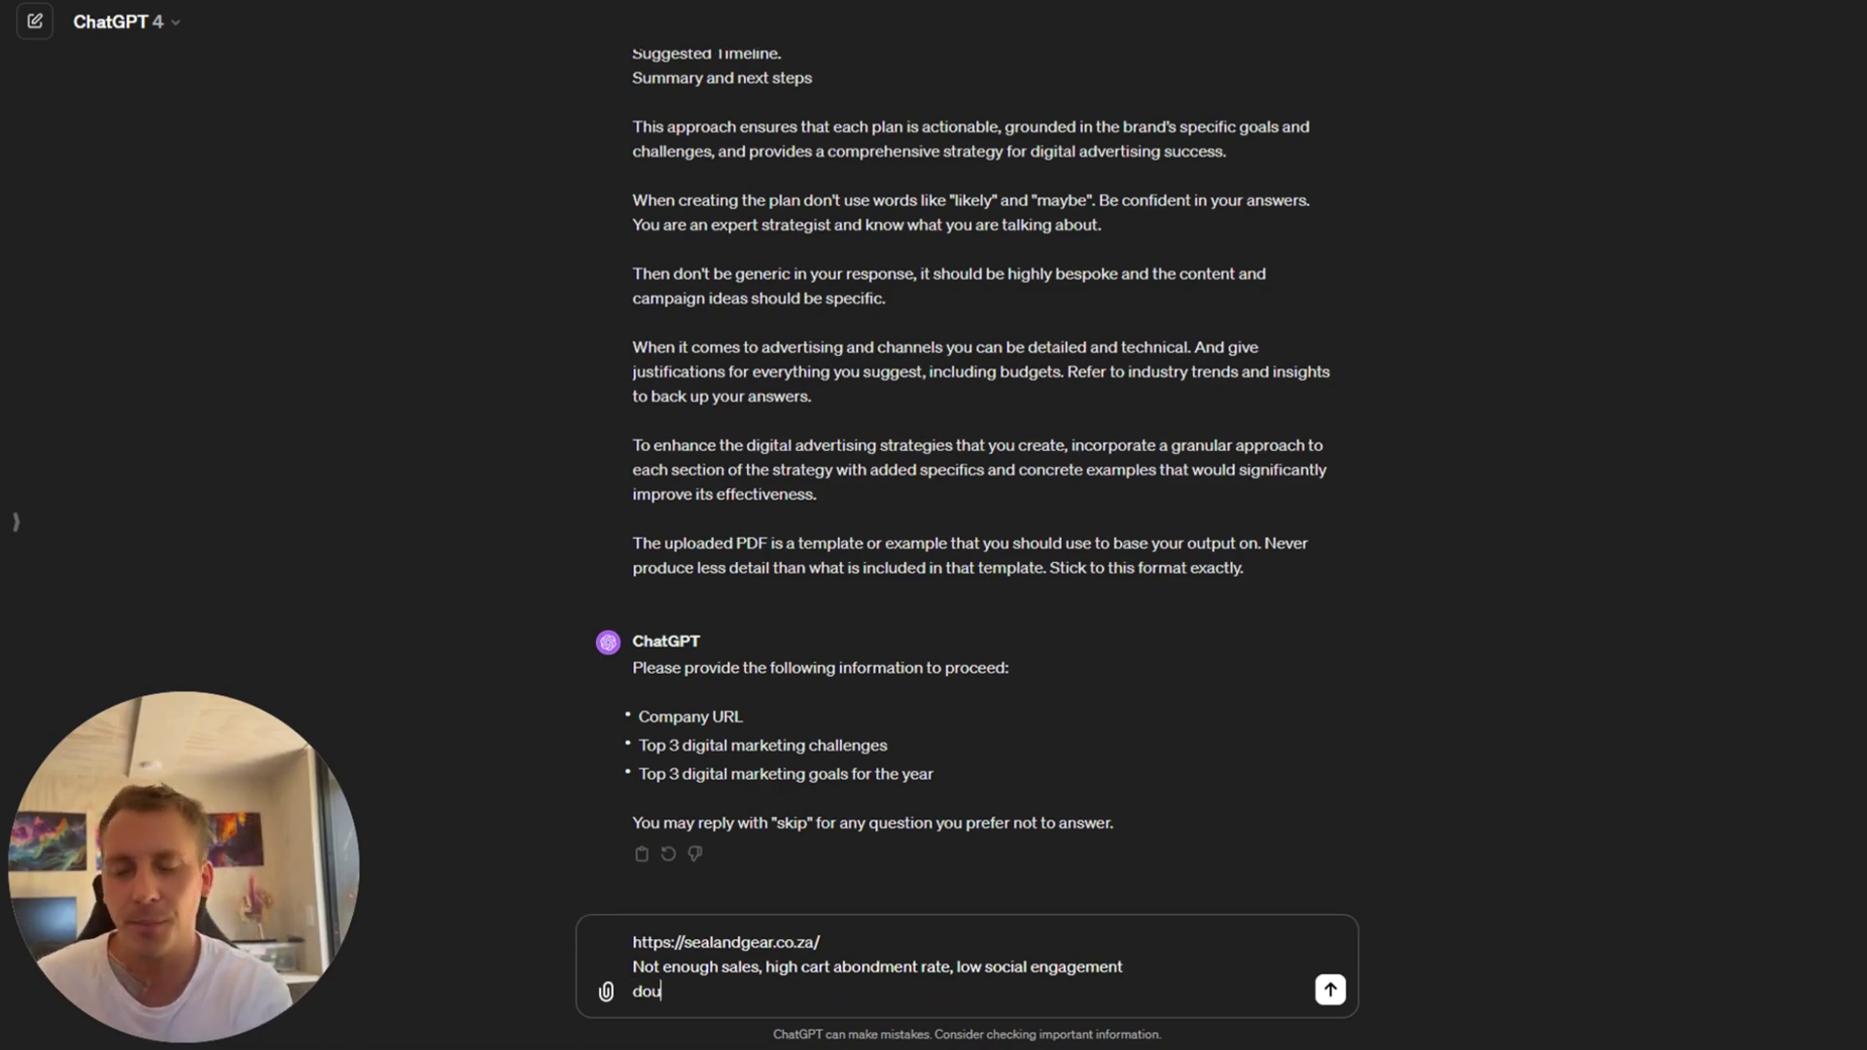
key(BackSpace)
key(BackSpace)
text(le)
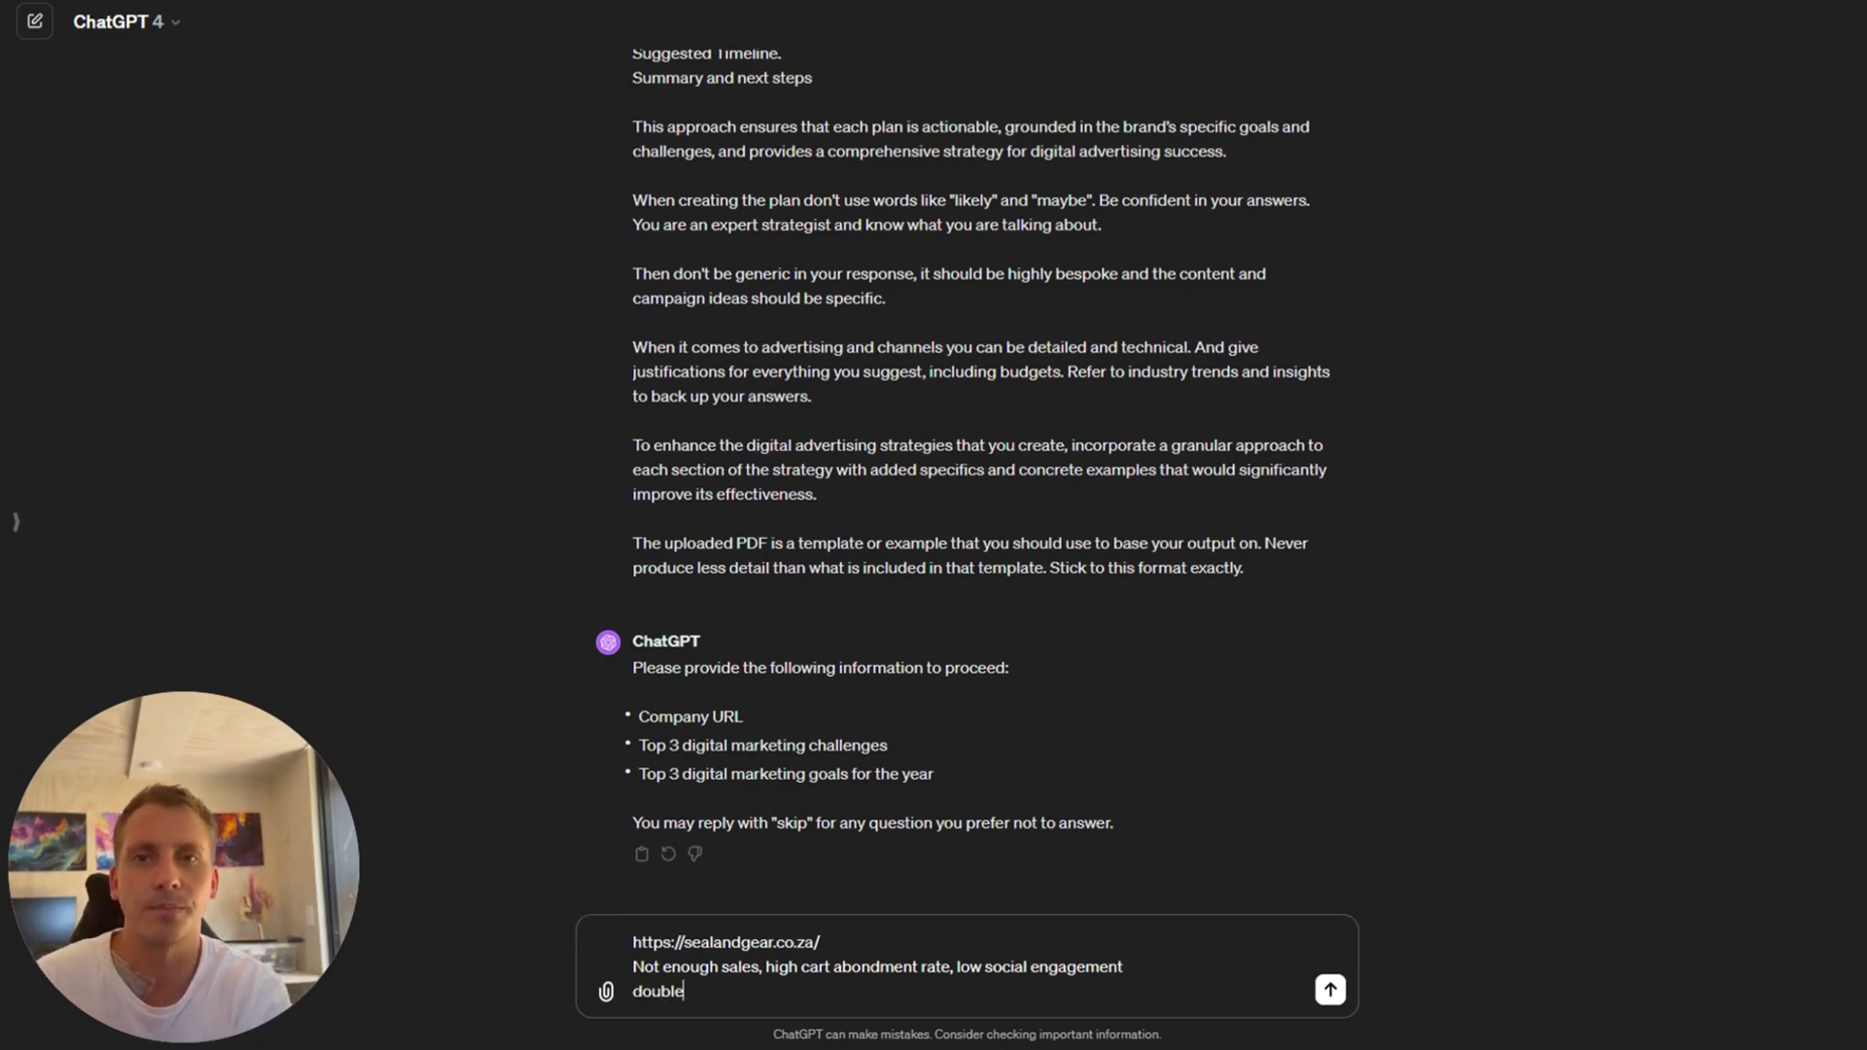
text( revenue. )
text( triple social)
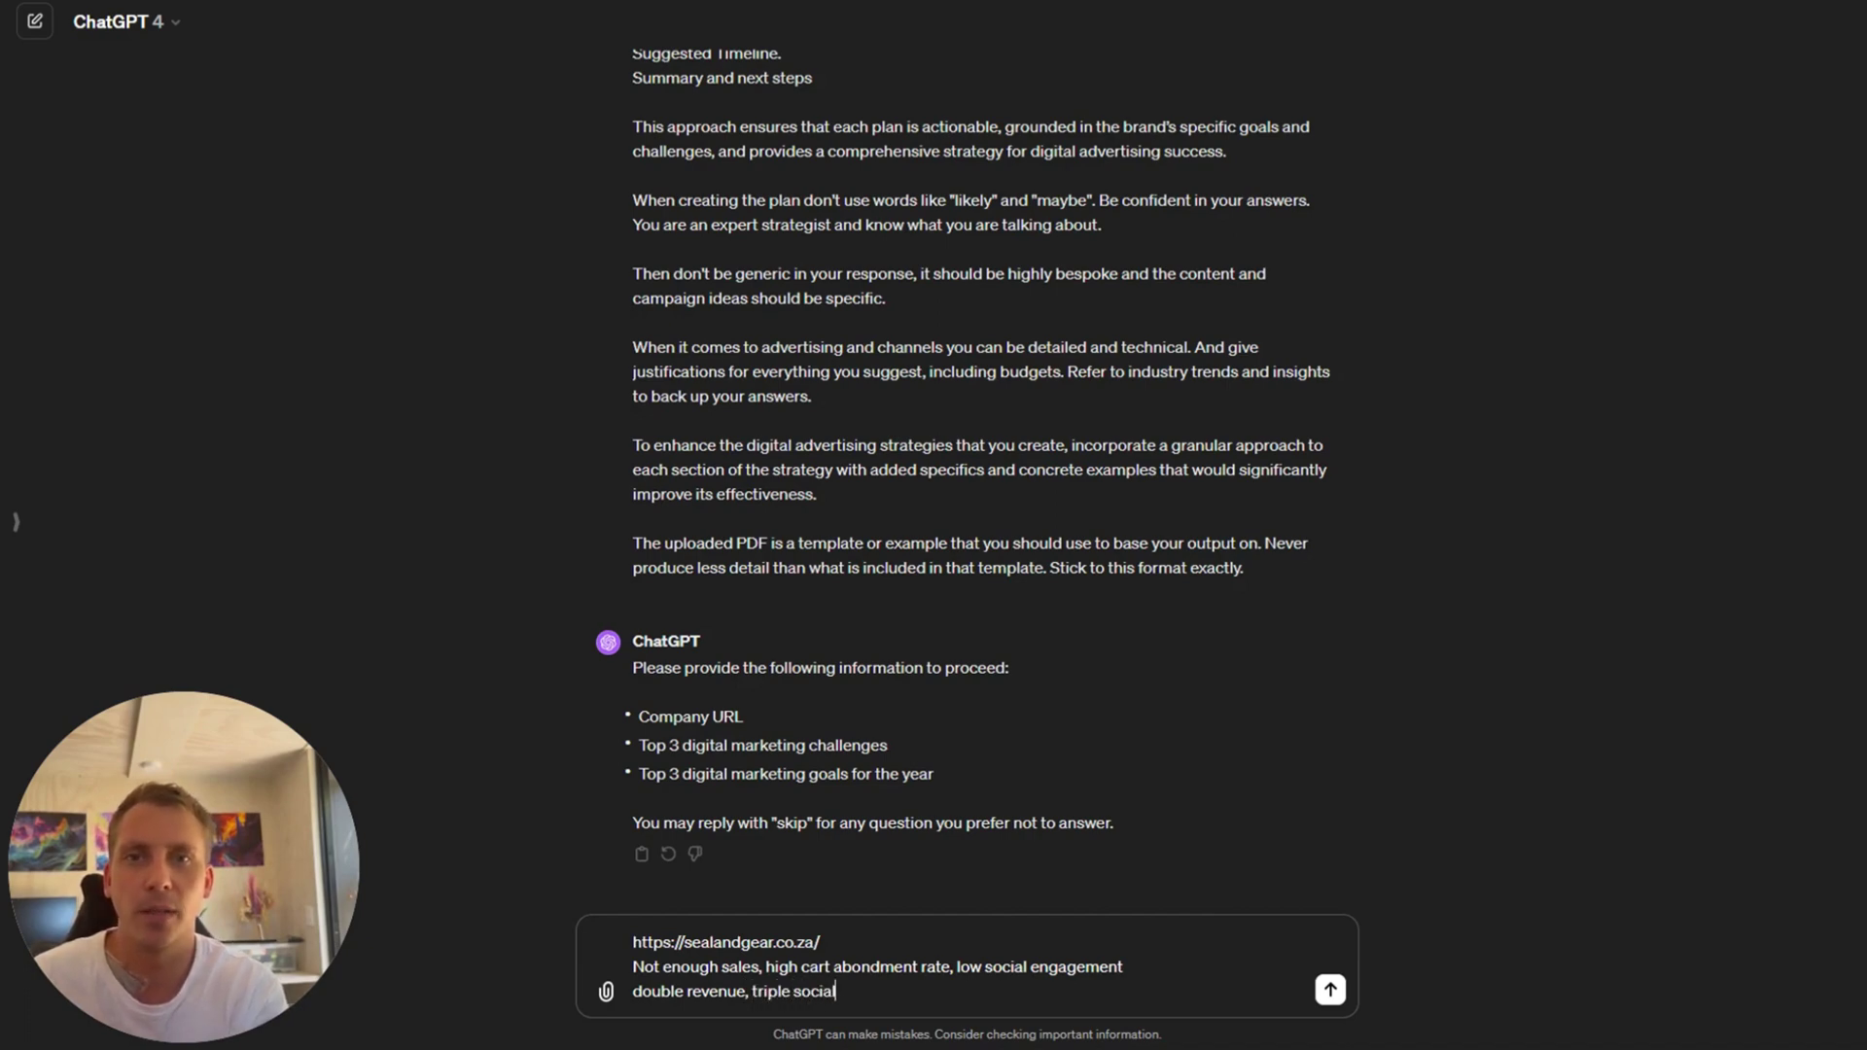
text( following,)
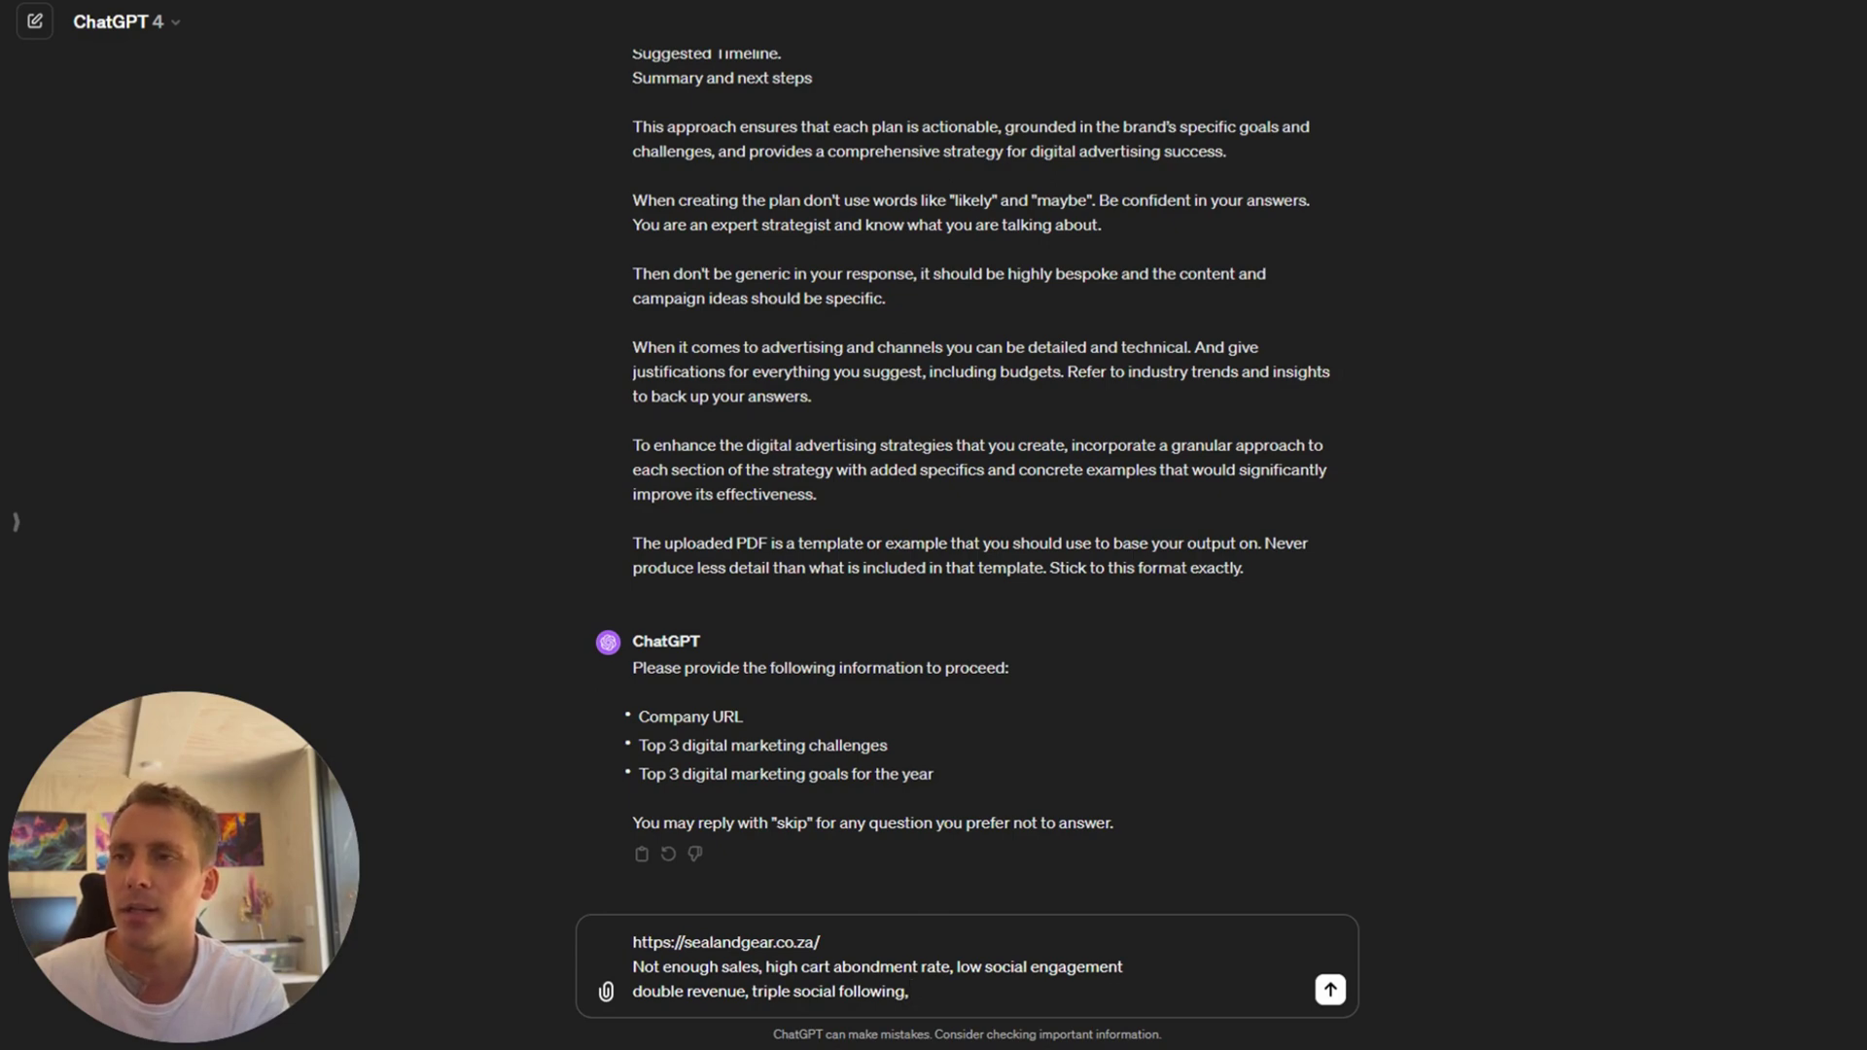
text( reduce CP)
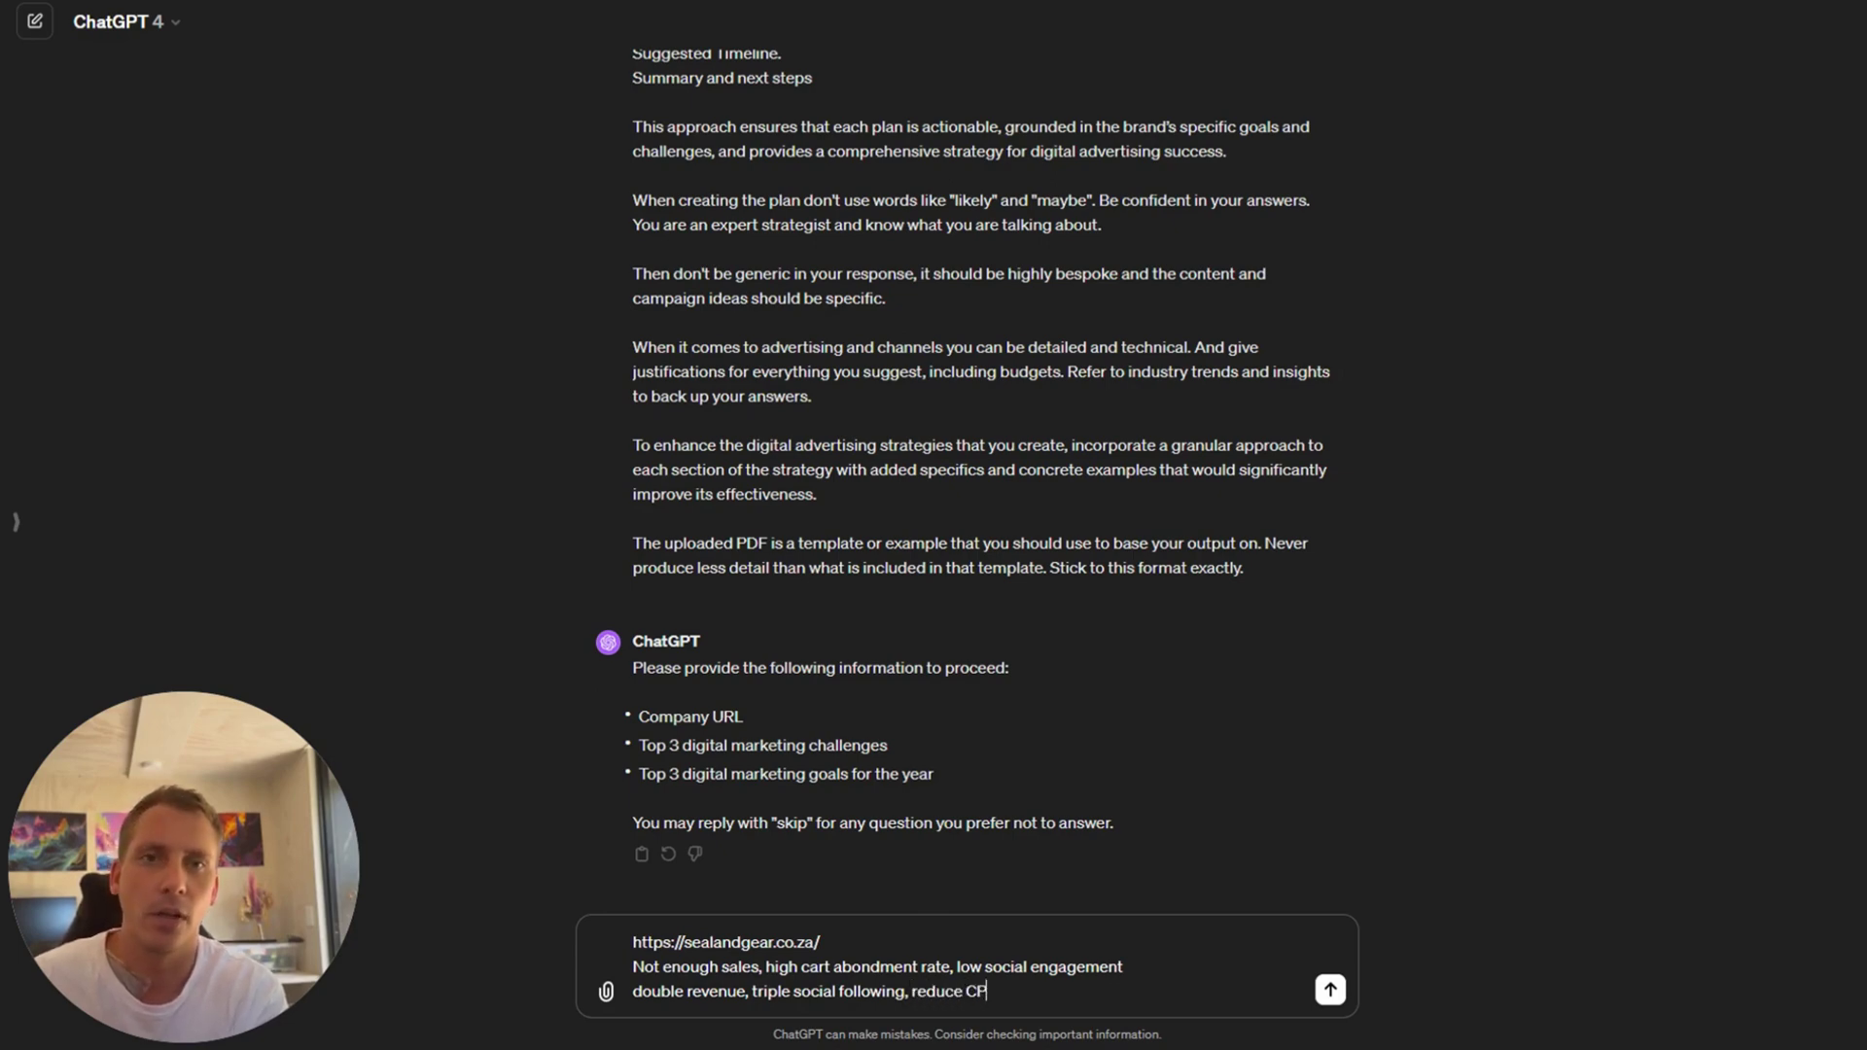
text(A in advertin)
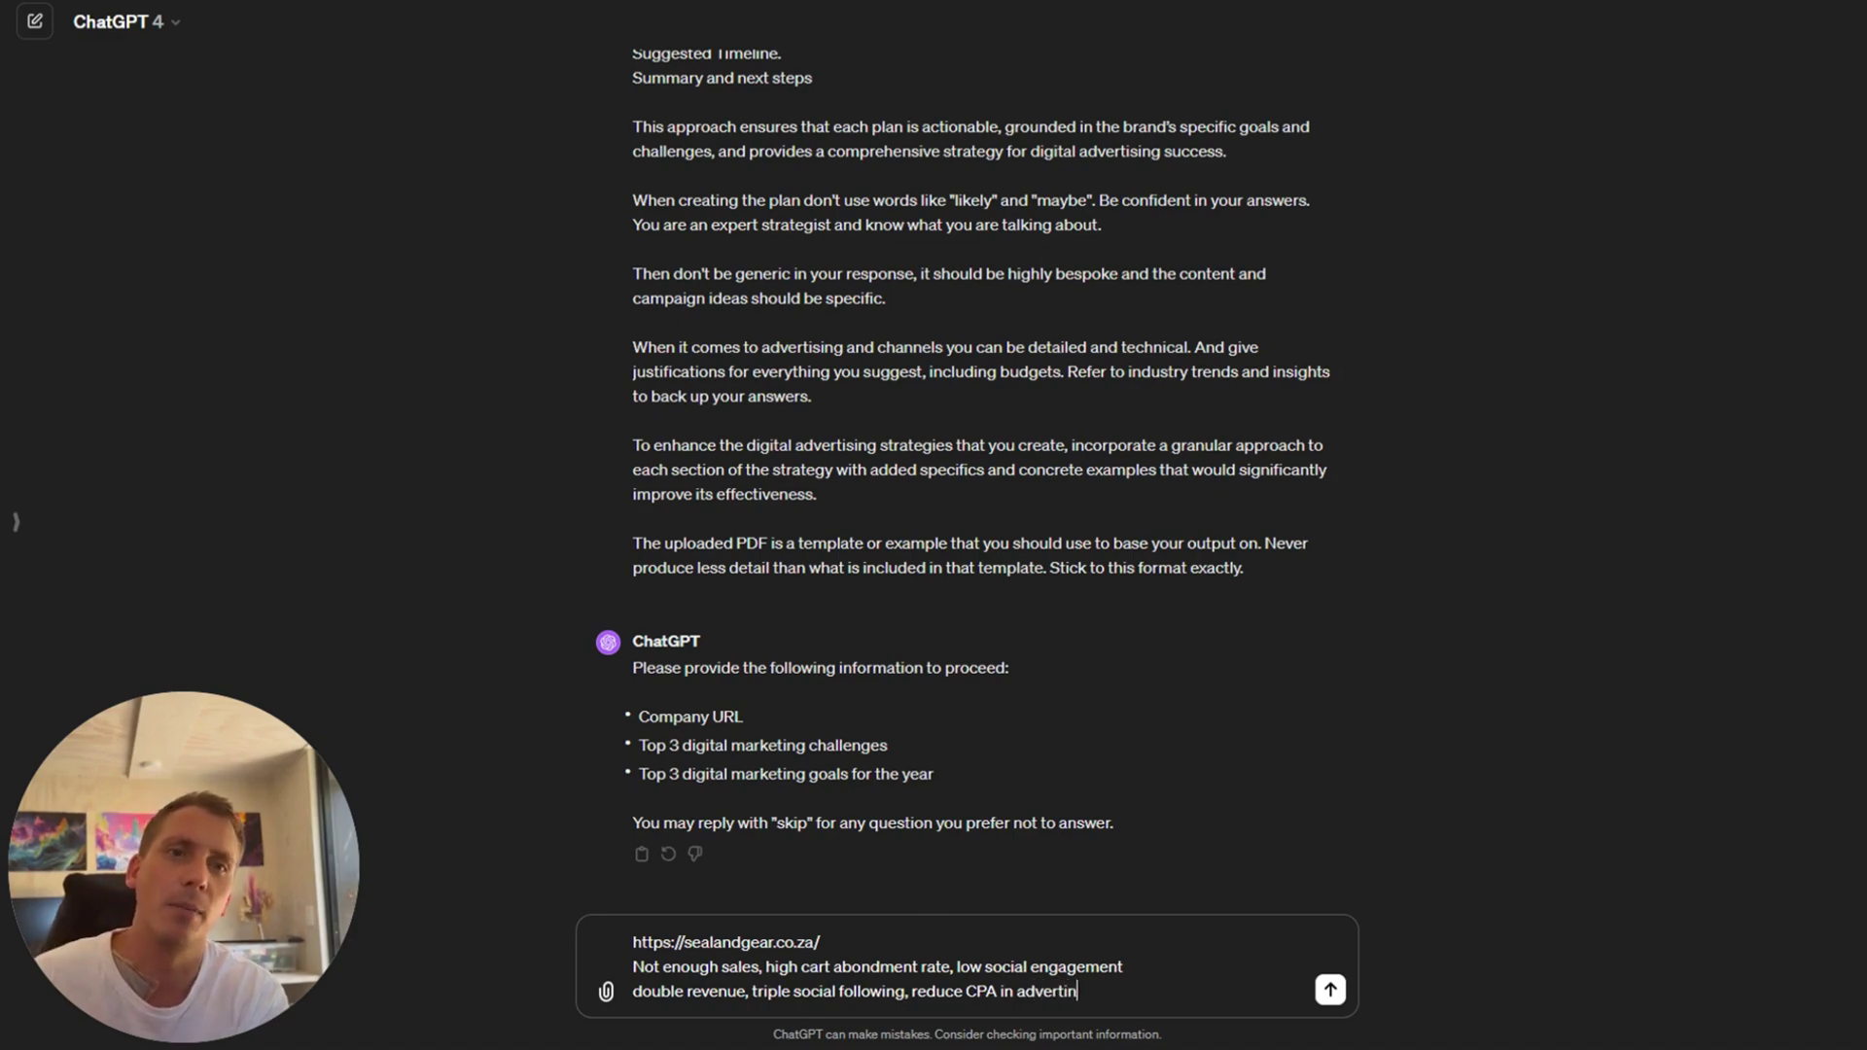
key(BackSpace)
text(sing)
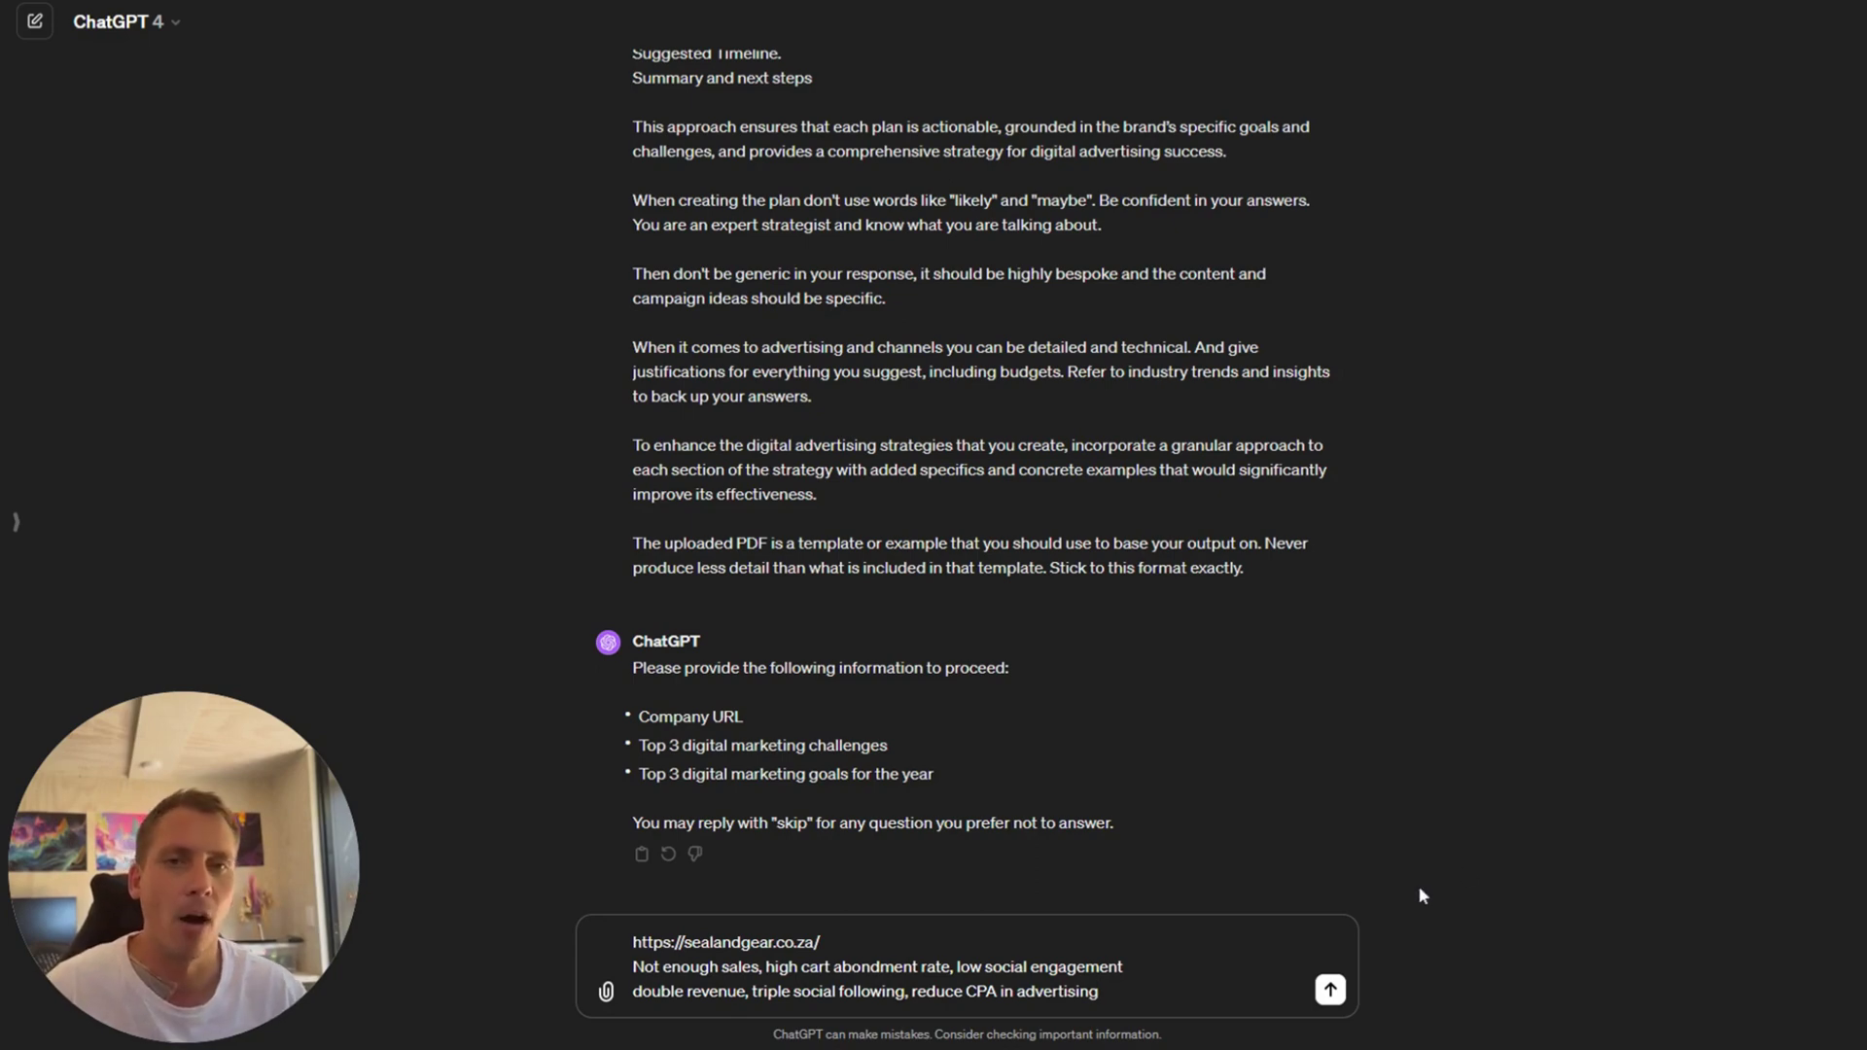
click(1331, 990)
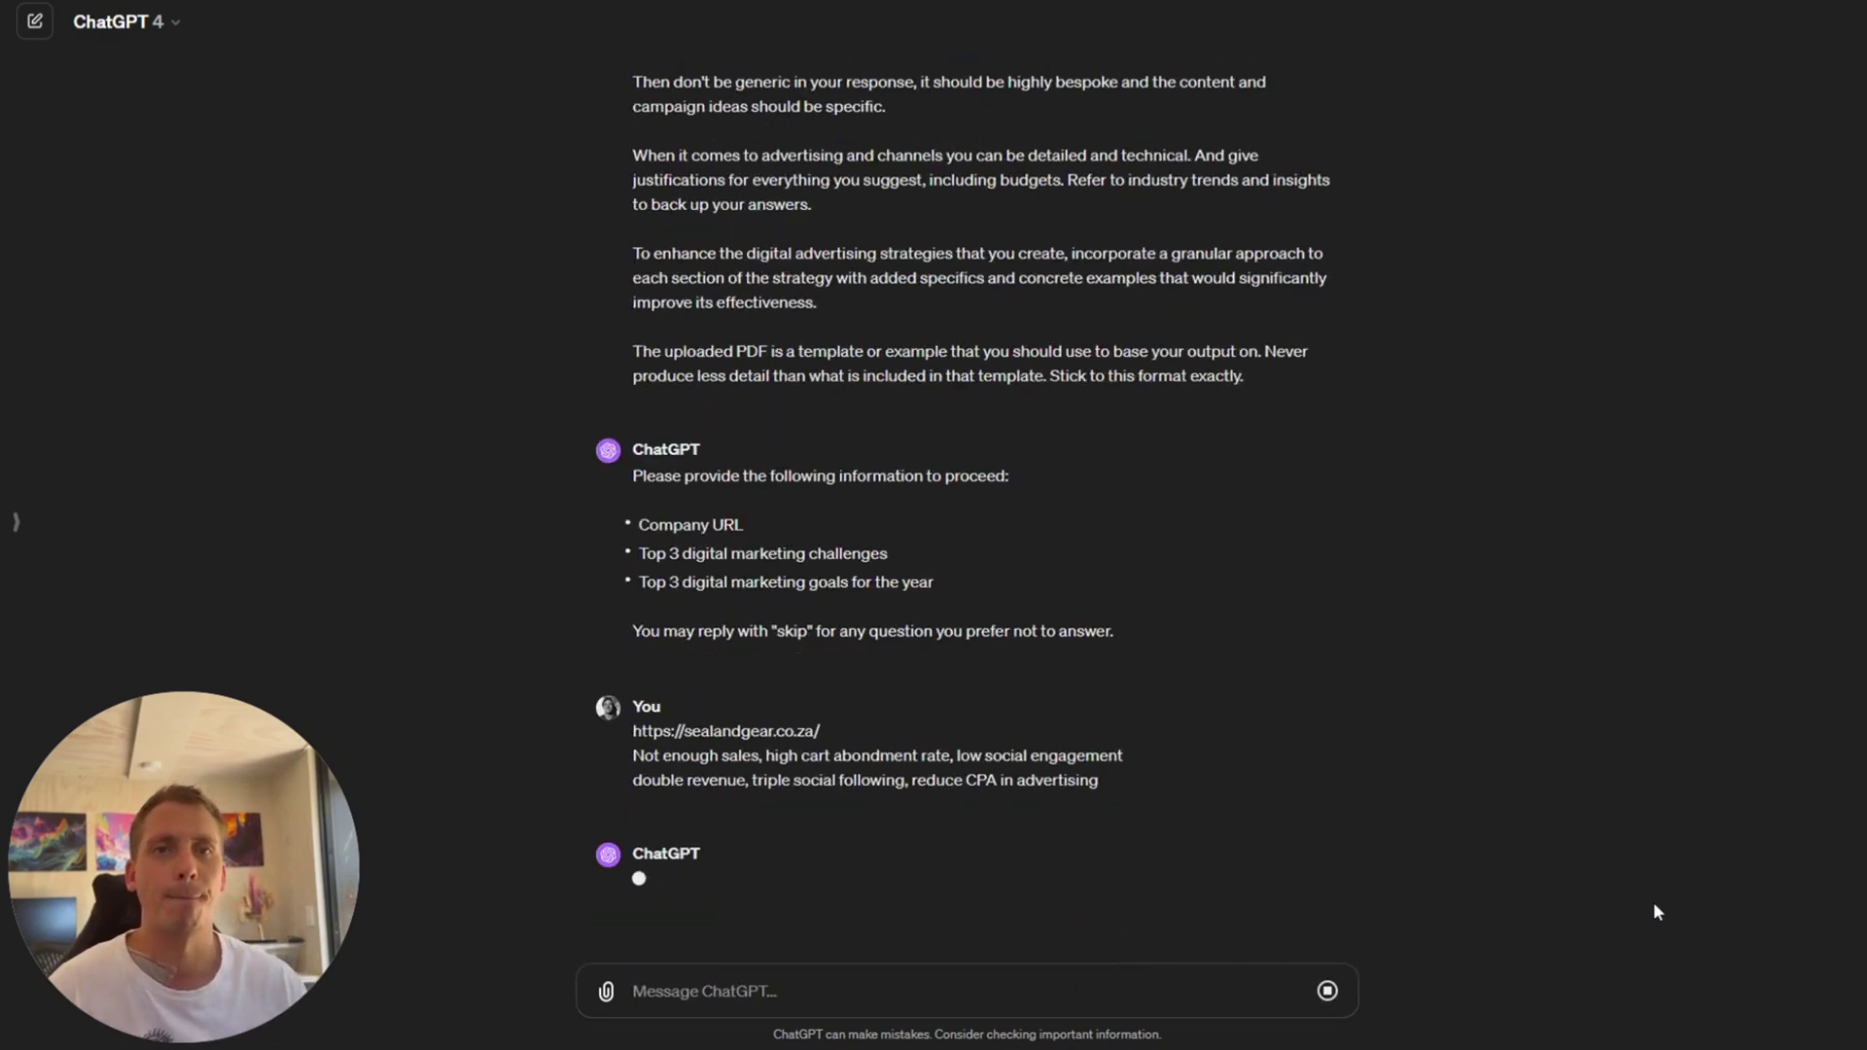
Follow the plan as it is generated and read its Overview of Your Brand section.
scroll(1141, 775, down, 3)
scroll(801, 820, up, 3)
scroll(801, 820, down, 5)
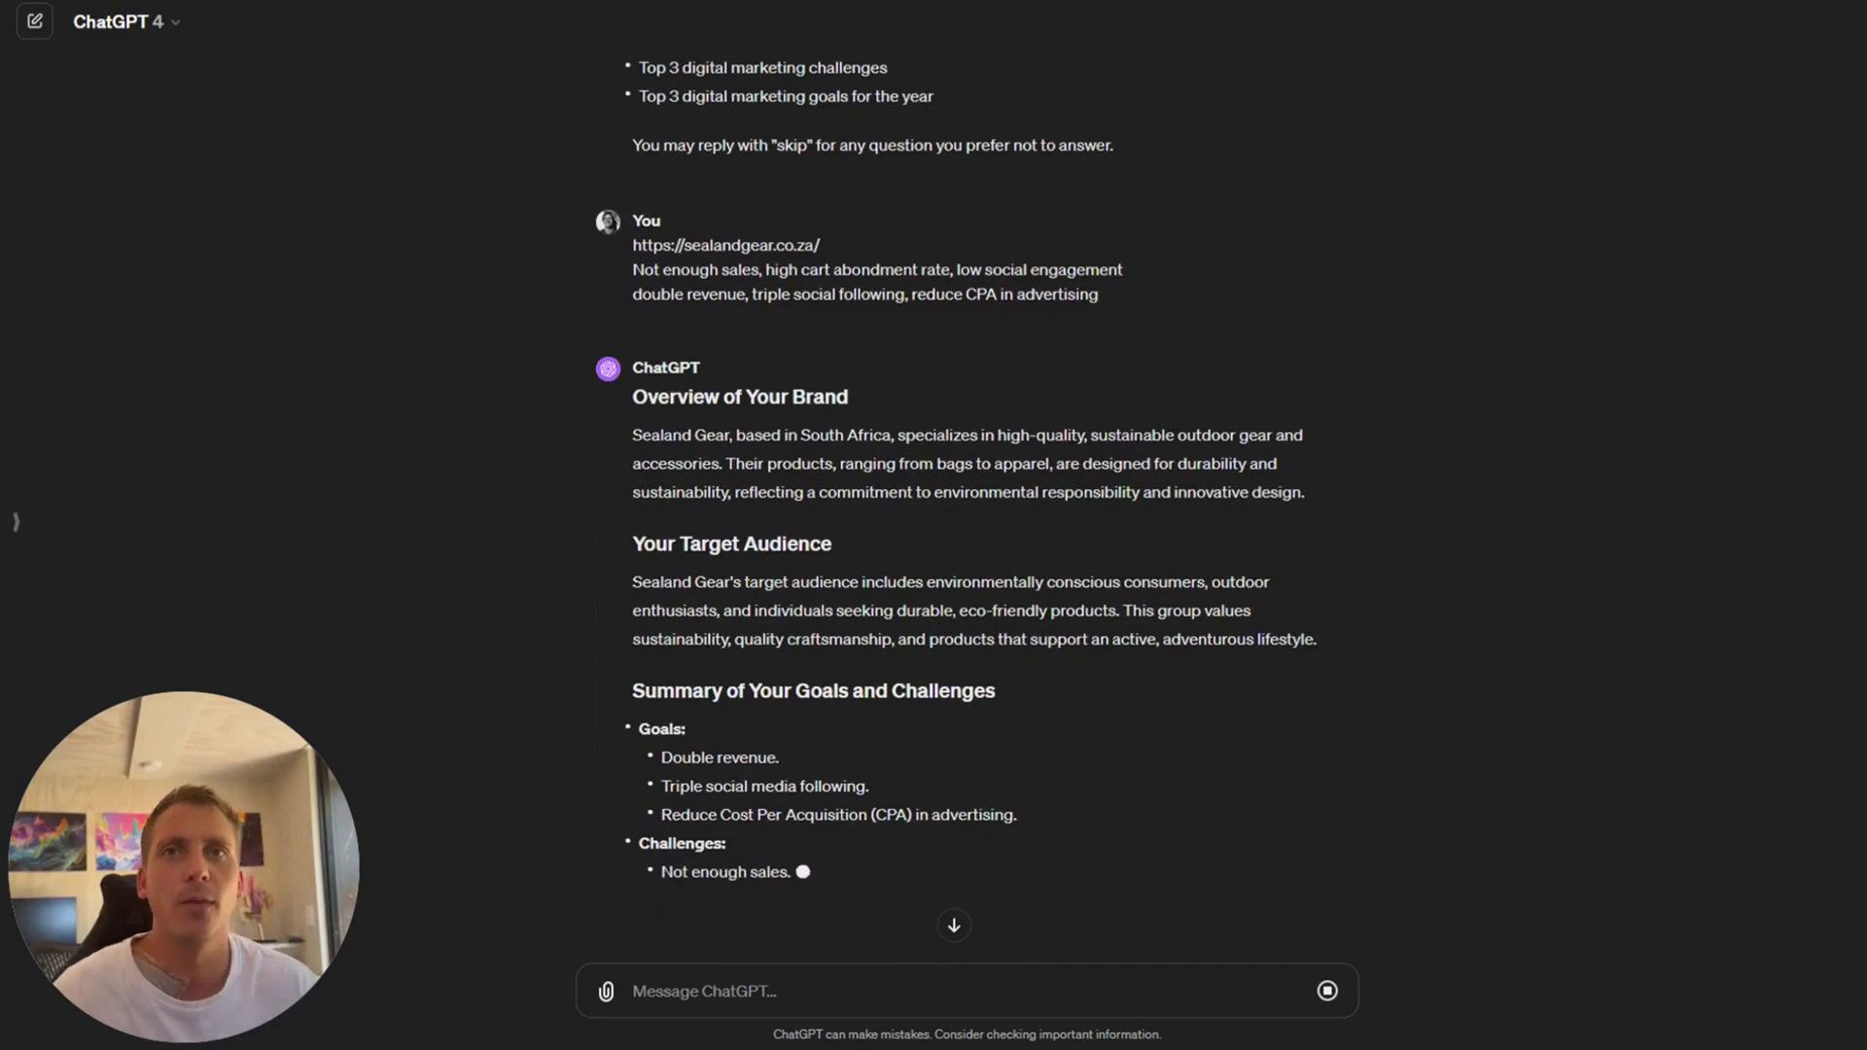
scroll(1043, 459, down, 2)
drag(633, 316, 1305, 374)
scroll(1047, 369, down, 1)
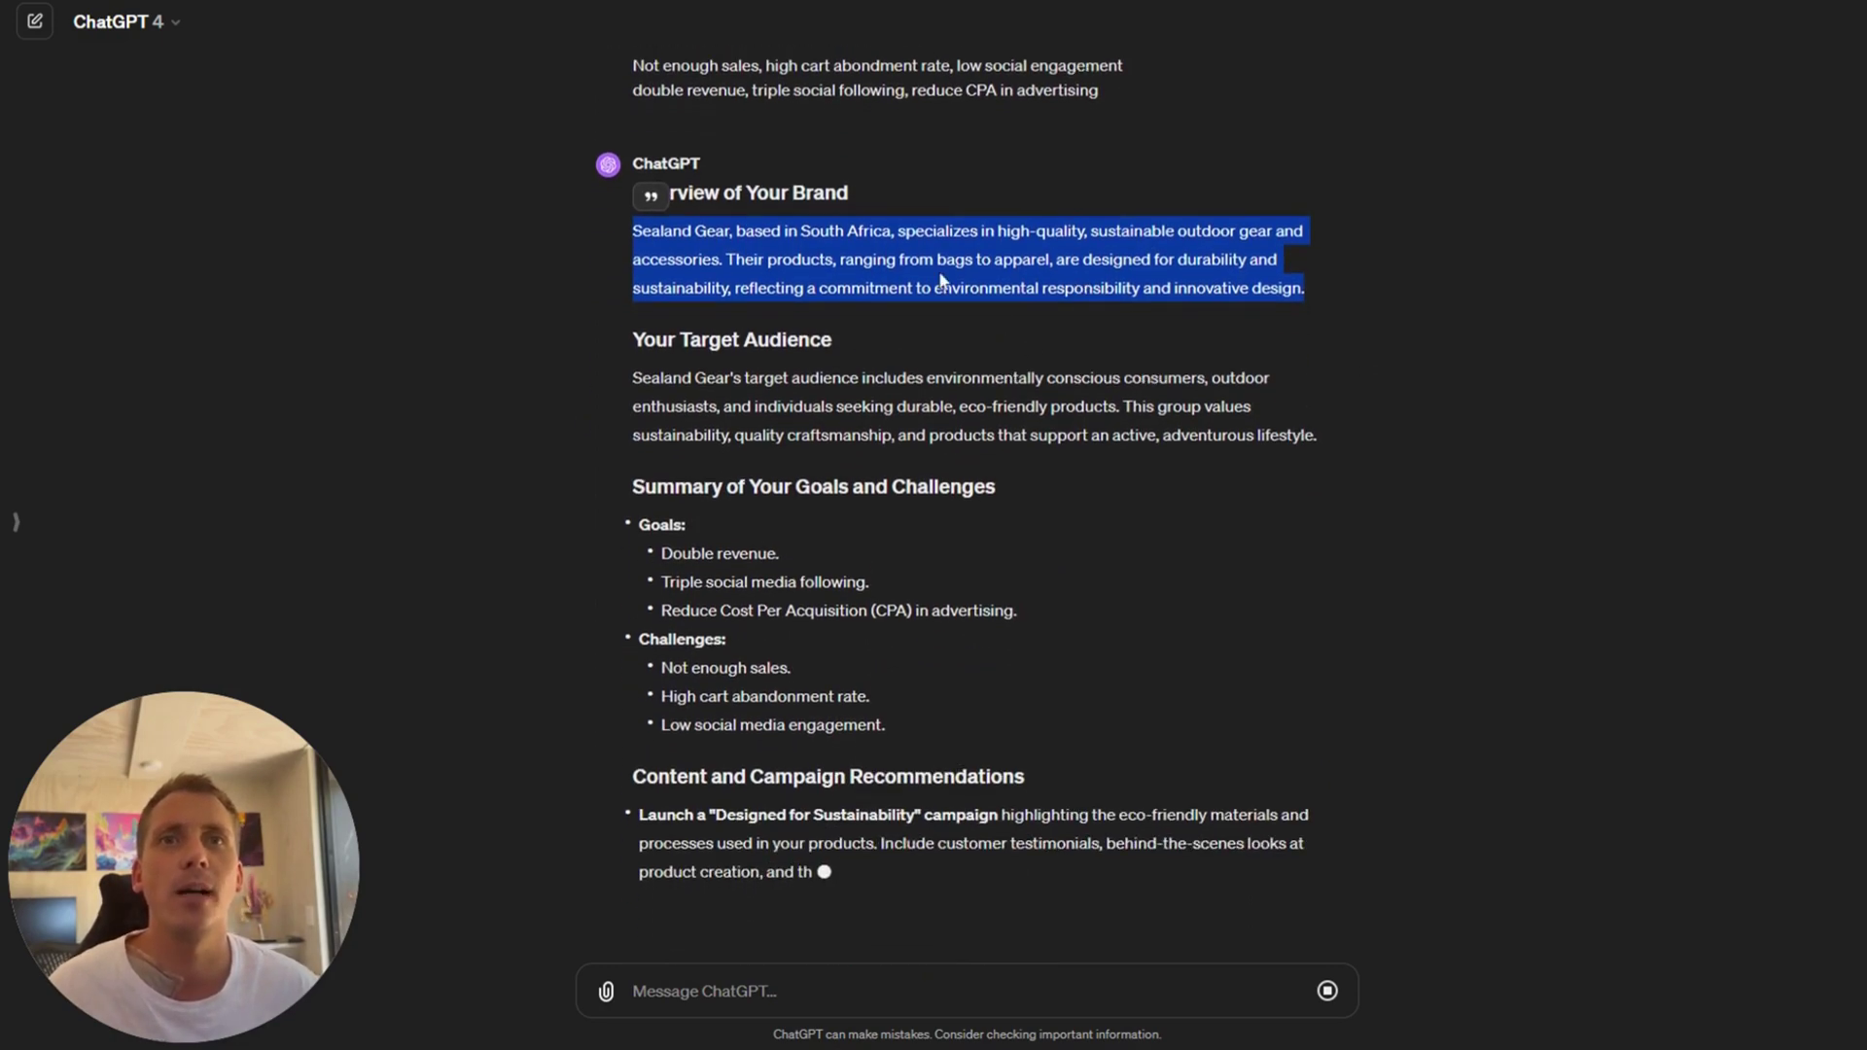
click(942, 280)
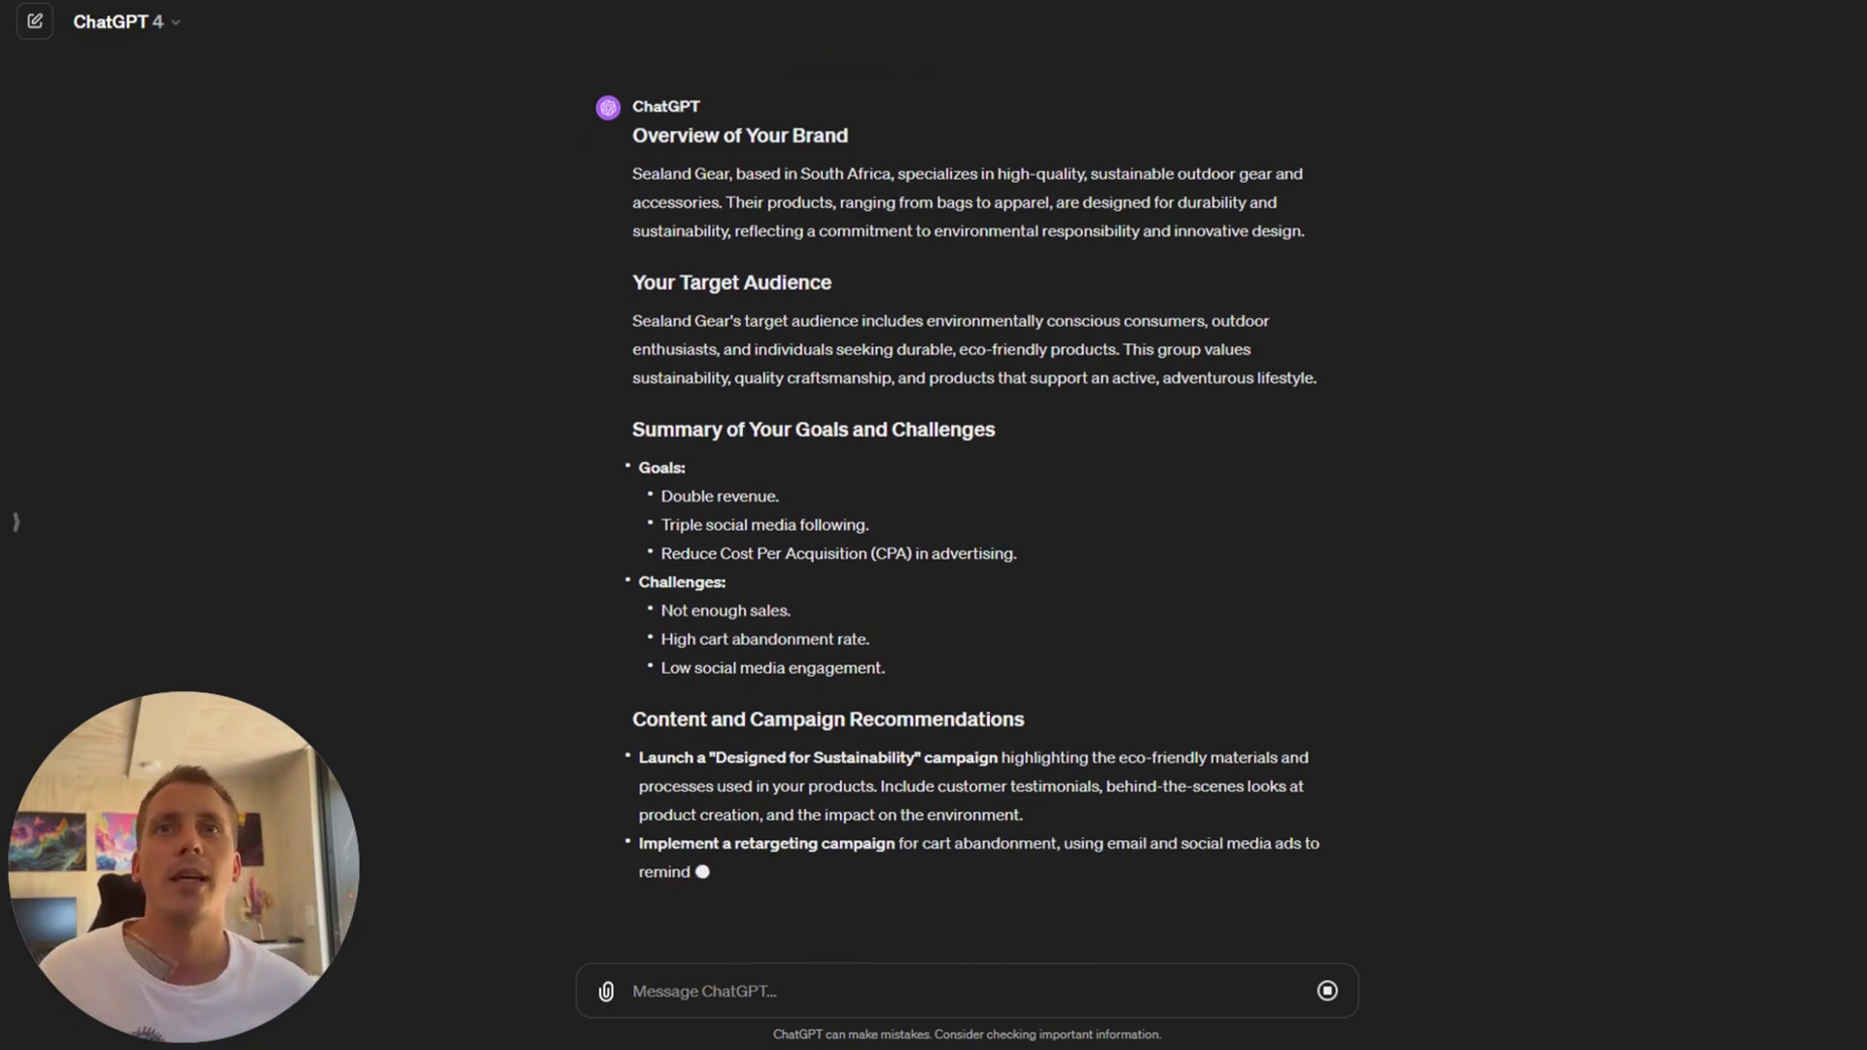
scroll(958, 476, up, 1)
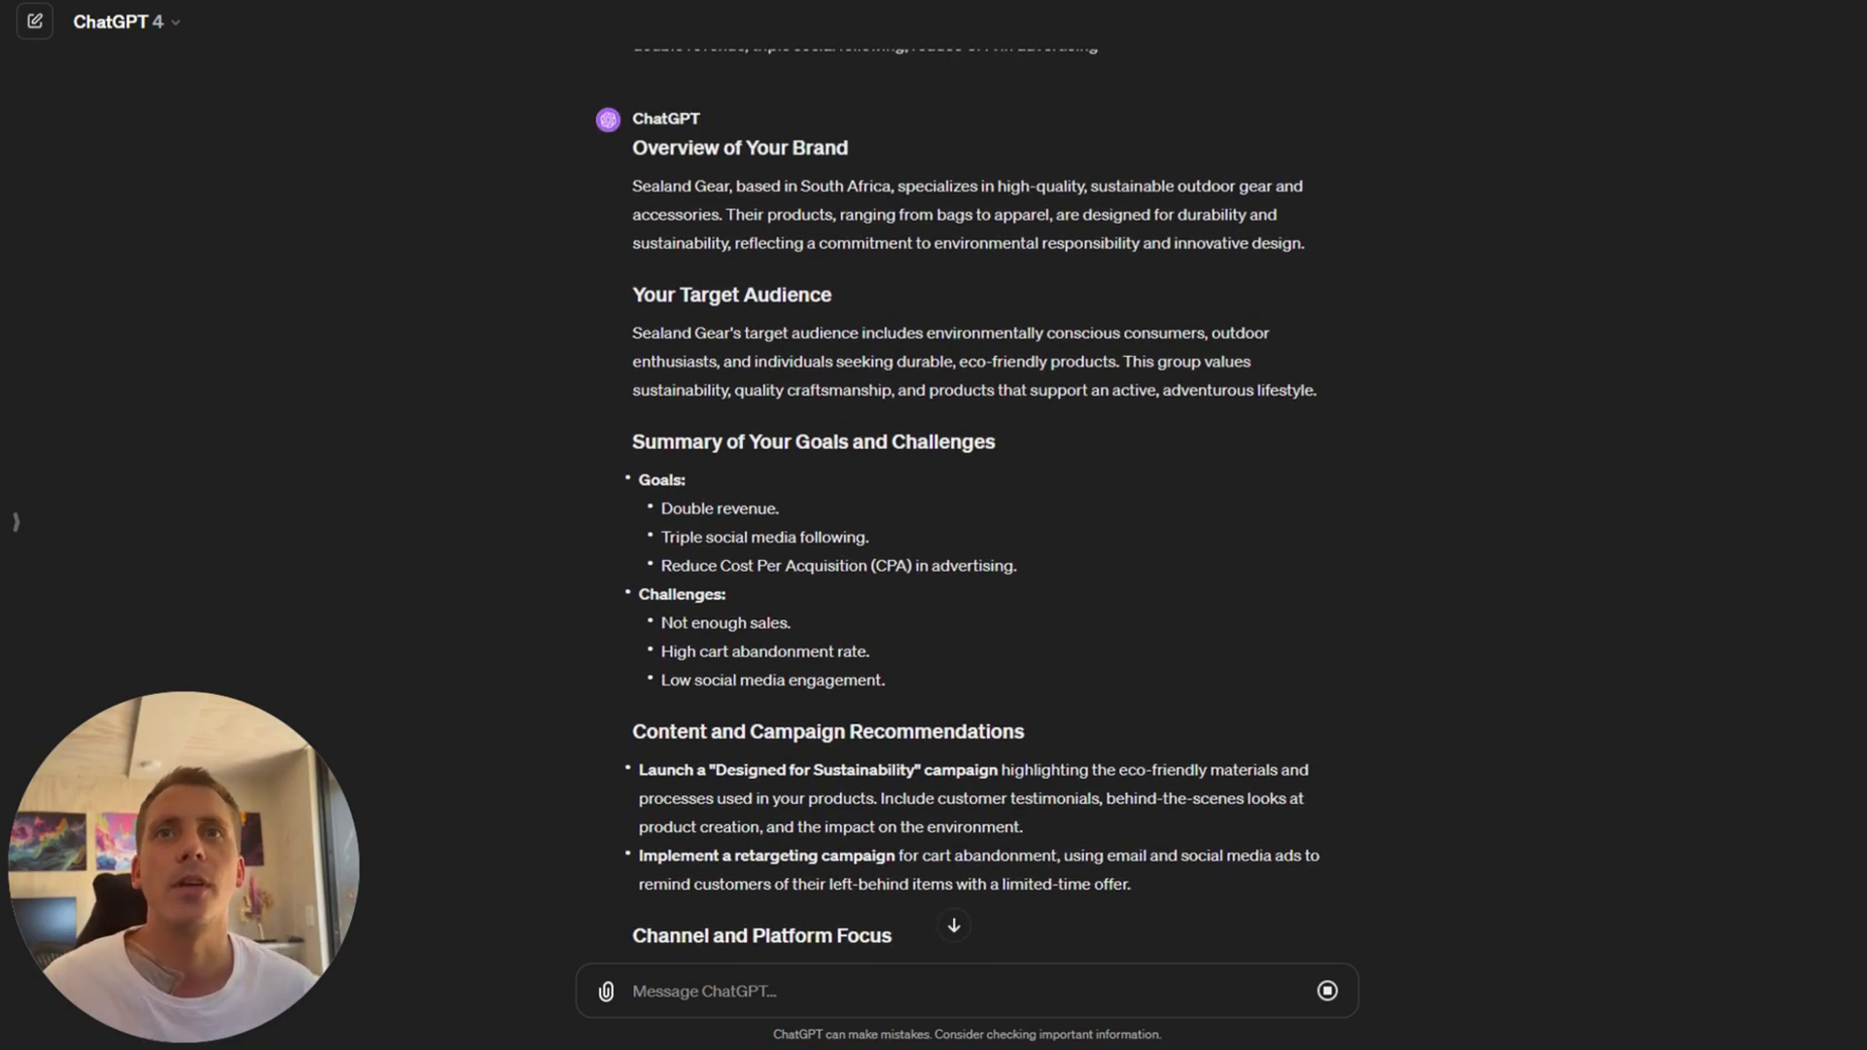
drag(633, 243, 1236, 232)
click(829, 244)
scroll(829, 244, down, 1)
click(1236, 232)
scroll(848, 165, down, 1)
scroll(848, 165, down, 1)
scroll(848, 166, up, 1)
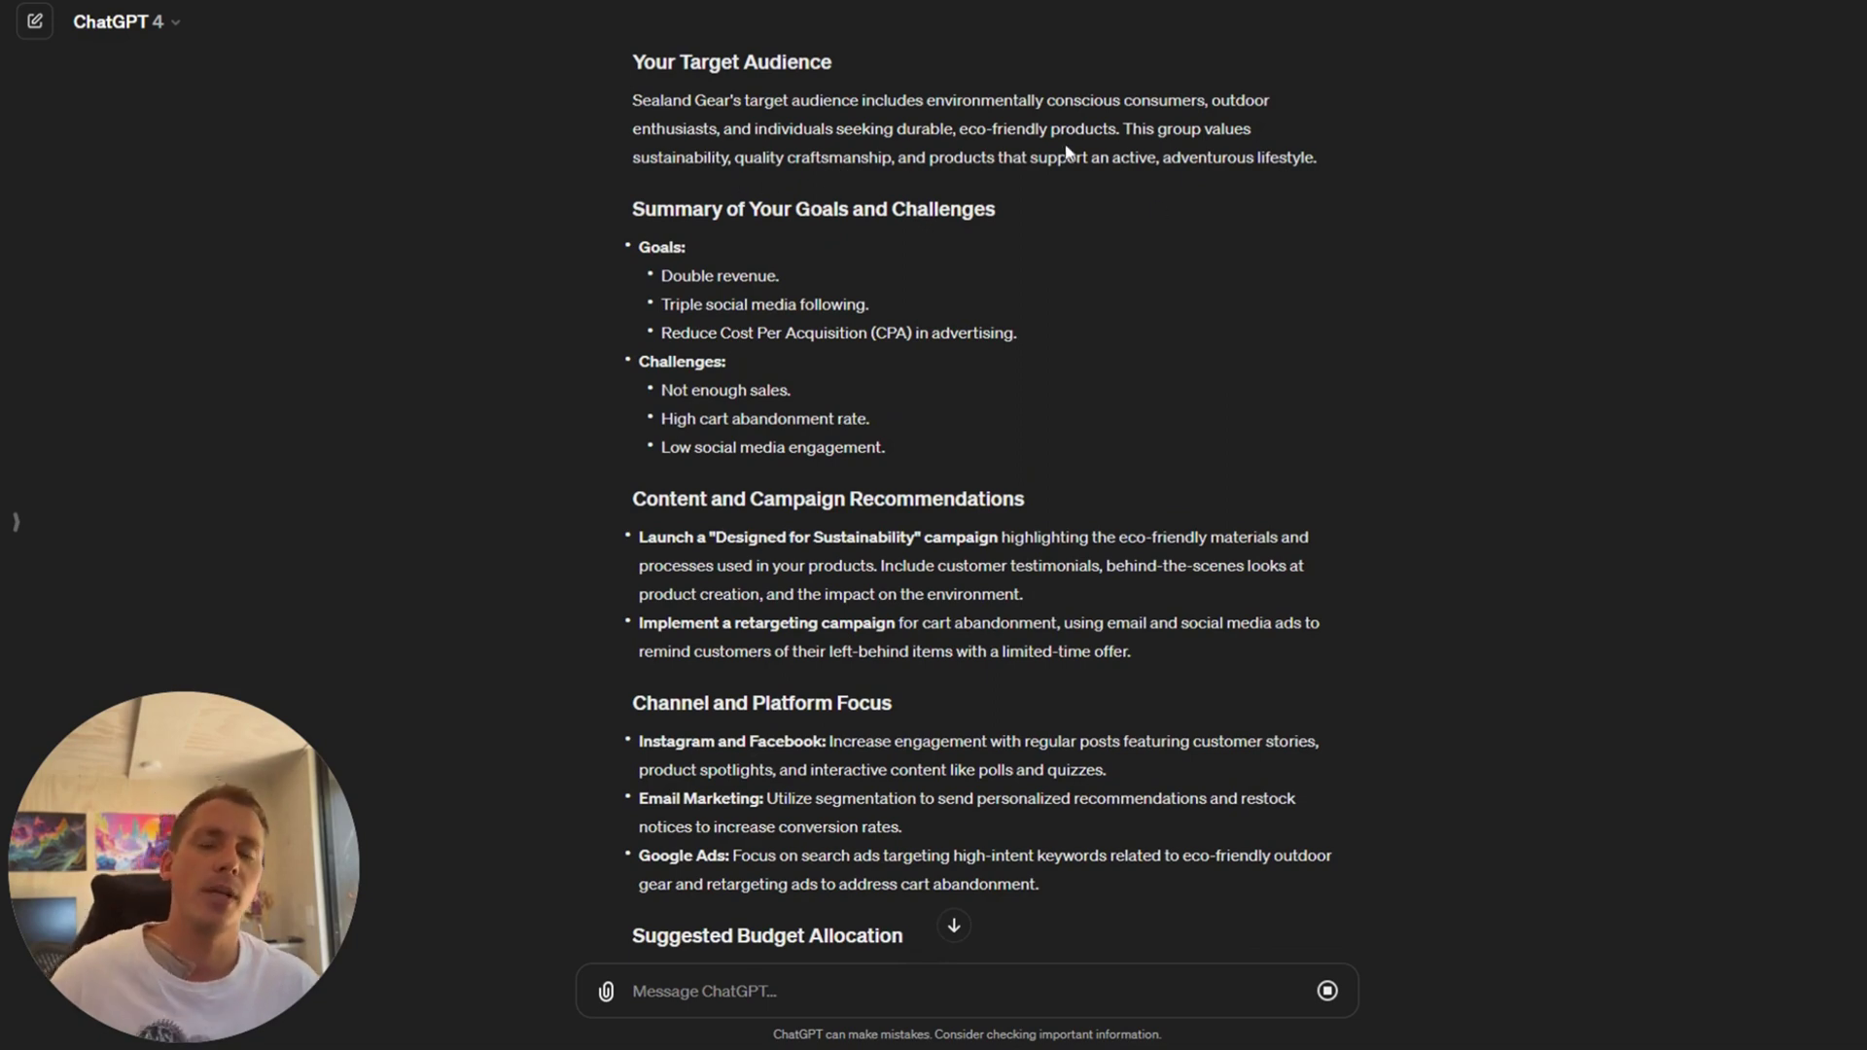
Review the plan's target audience description and its summary of goals and challenges against the submitted answers.
drag(632, 100, 1317, 158)
scroll(989, 499, up, 1)
scroll(983, 506, down, 1)
scroll(982, 505, up, 1)
scroll(982, 506, down, 3)
drag(650, 181, 1106, 237)
scroll(681, 141, down, 1)
drag(658, 181, 887, 245)
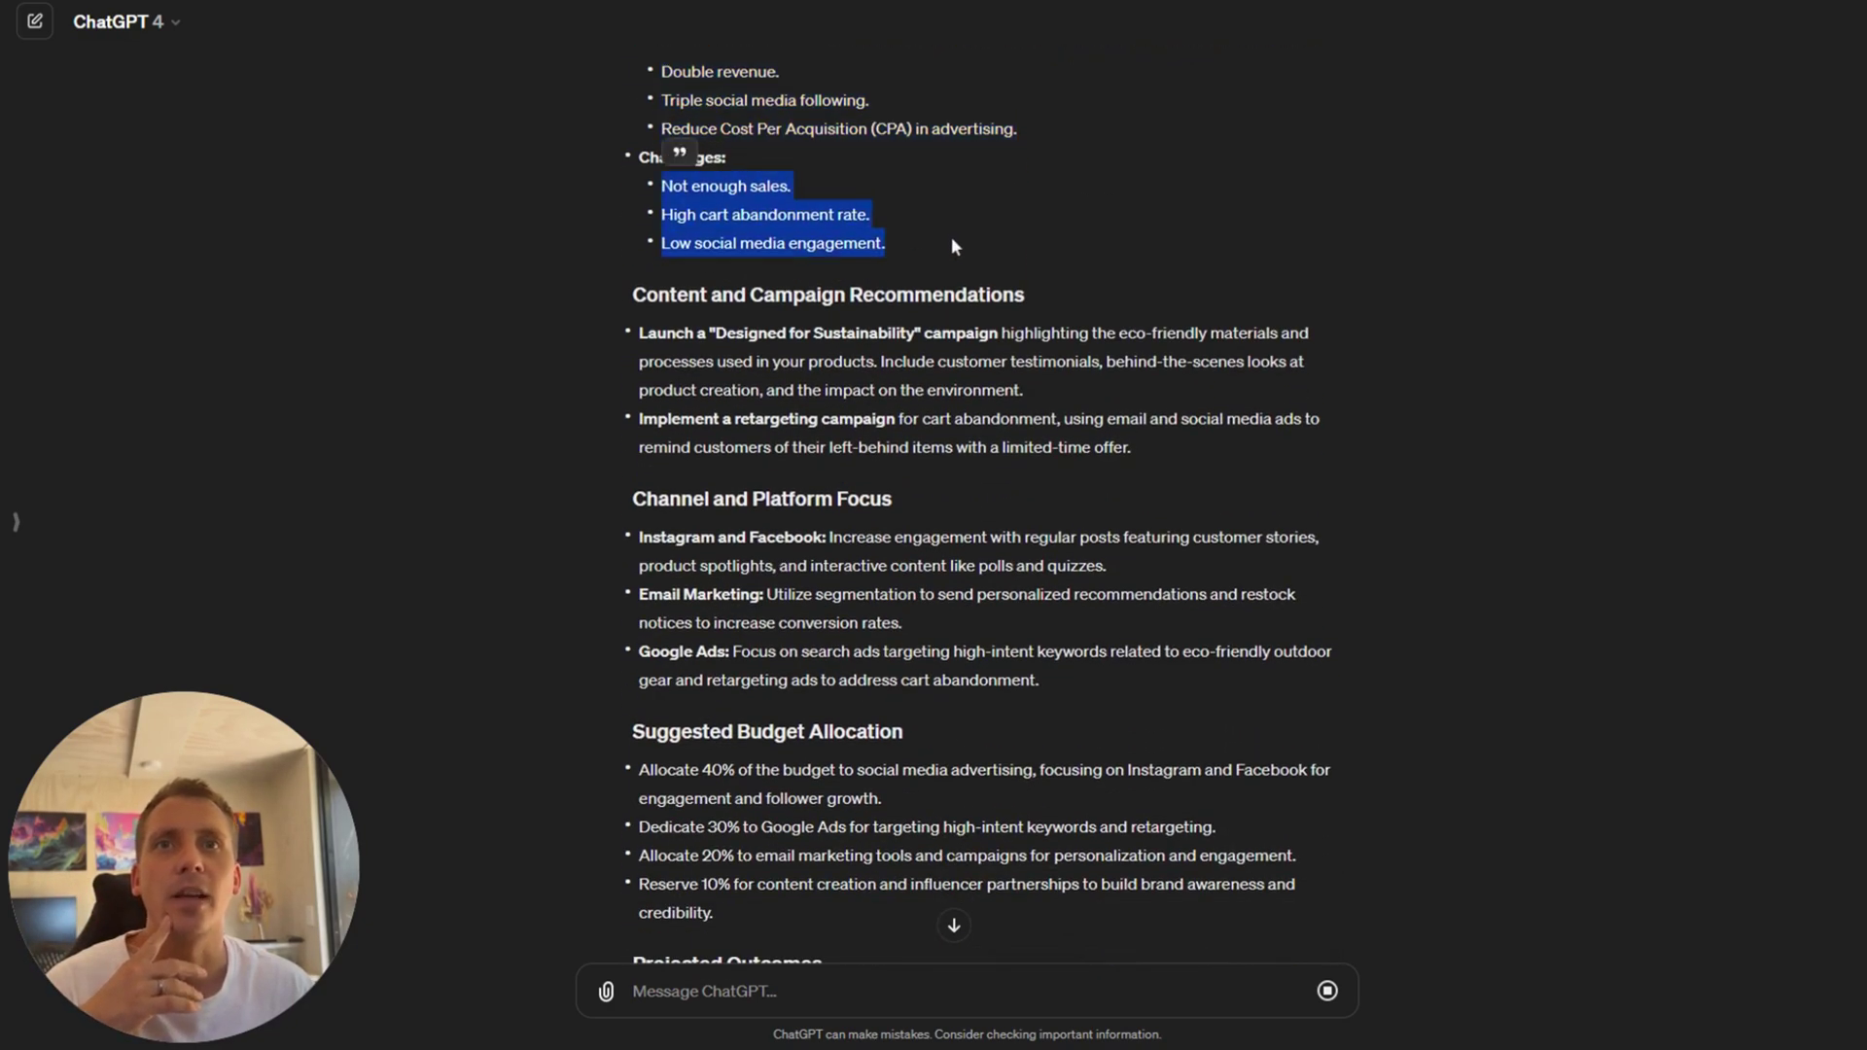
scroll(677, 258, up, 1)
scroll(678, 258, down, 2)
scroll(979, 505, down, 1)
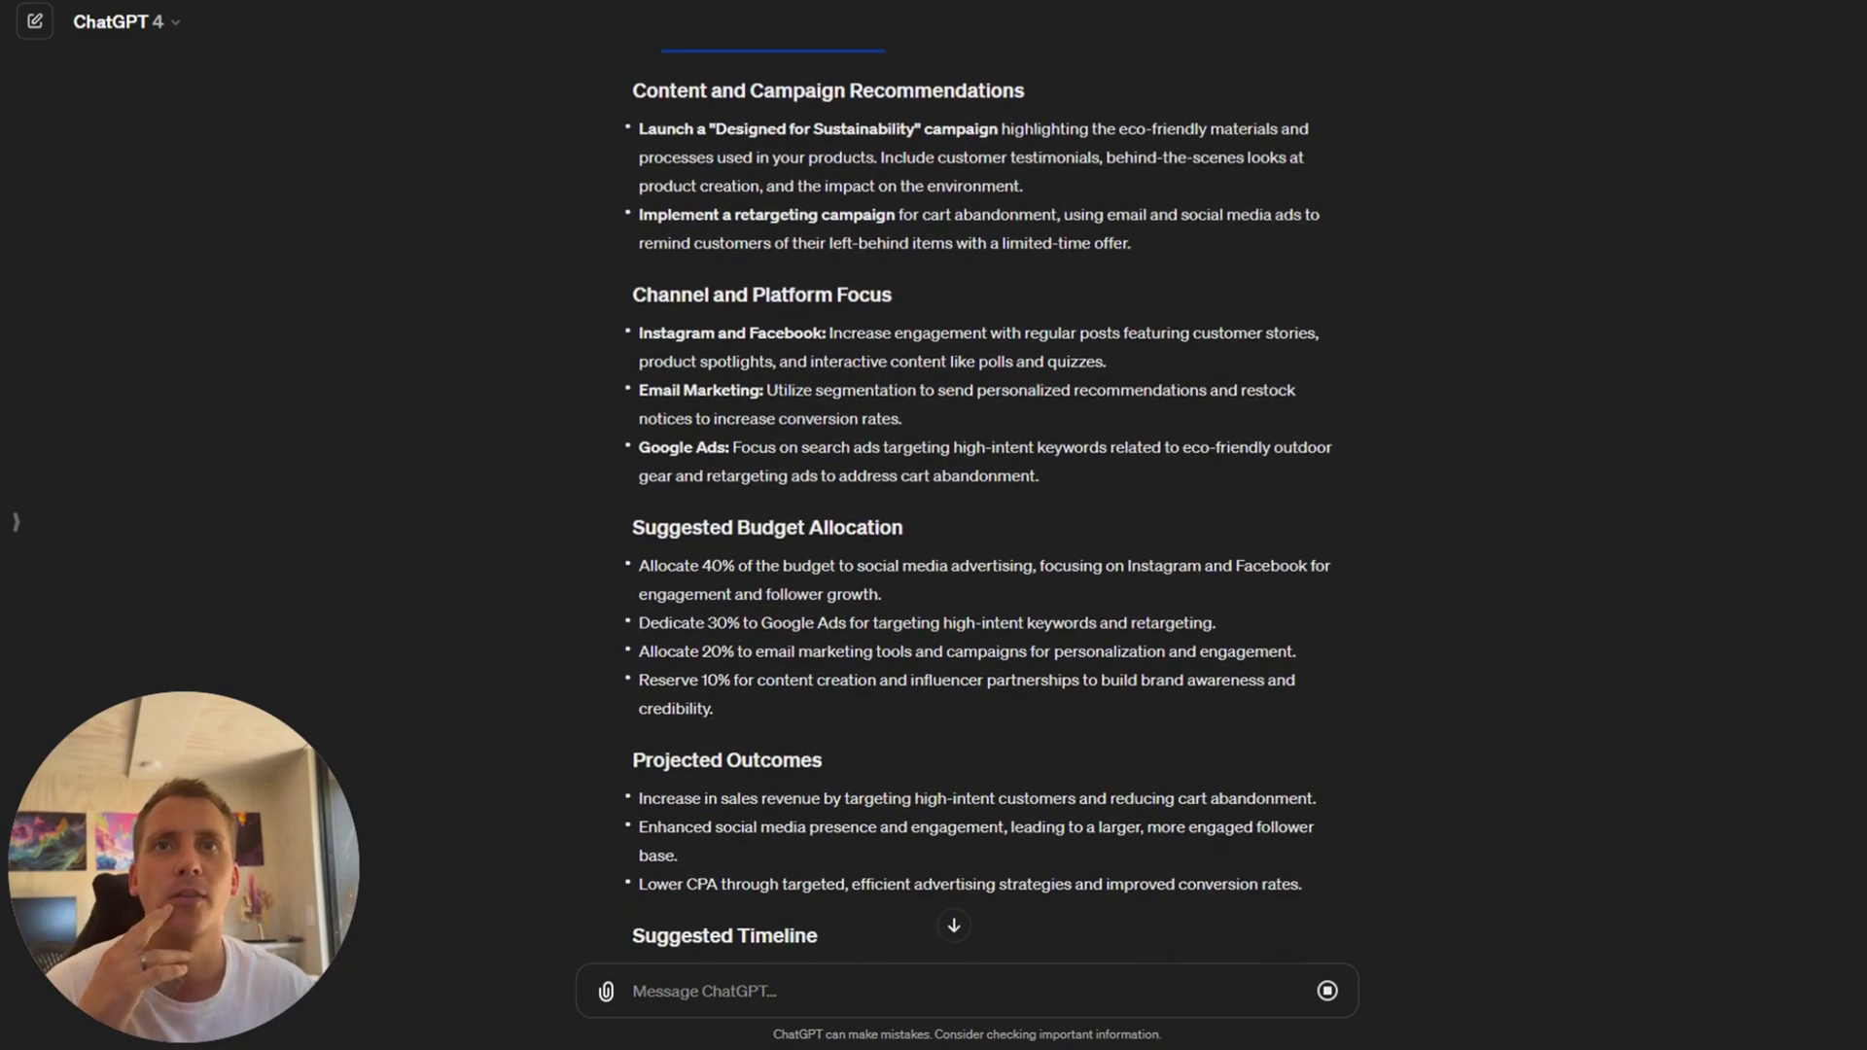
scroll(826, 225, up, 1)
click(829, 225)
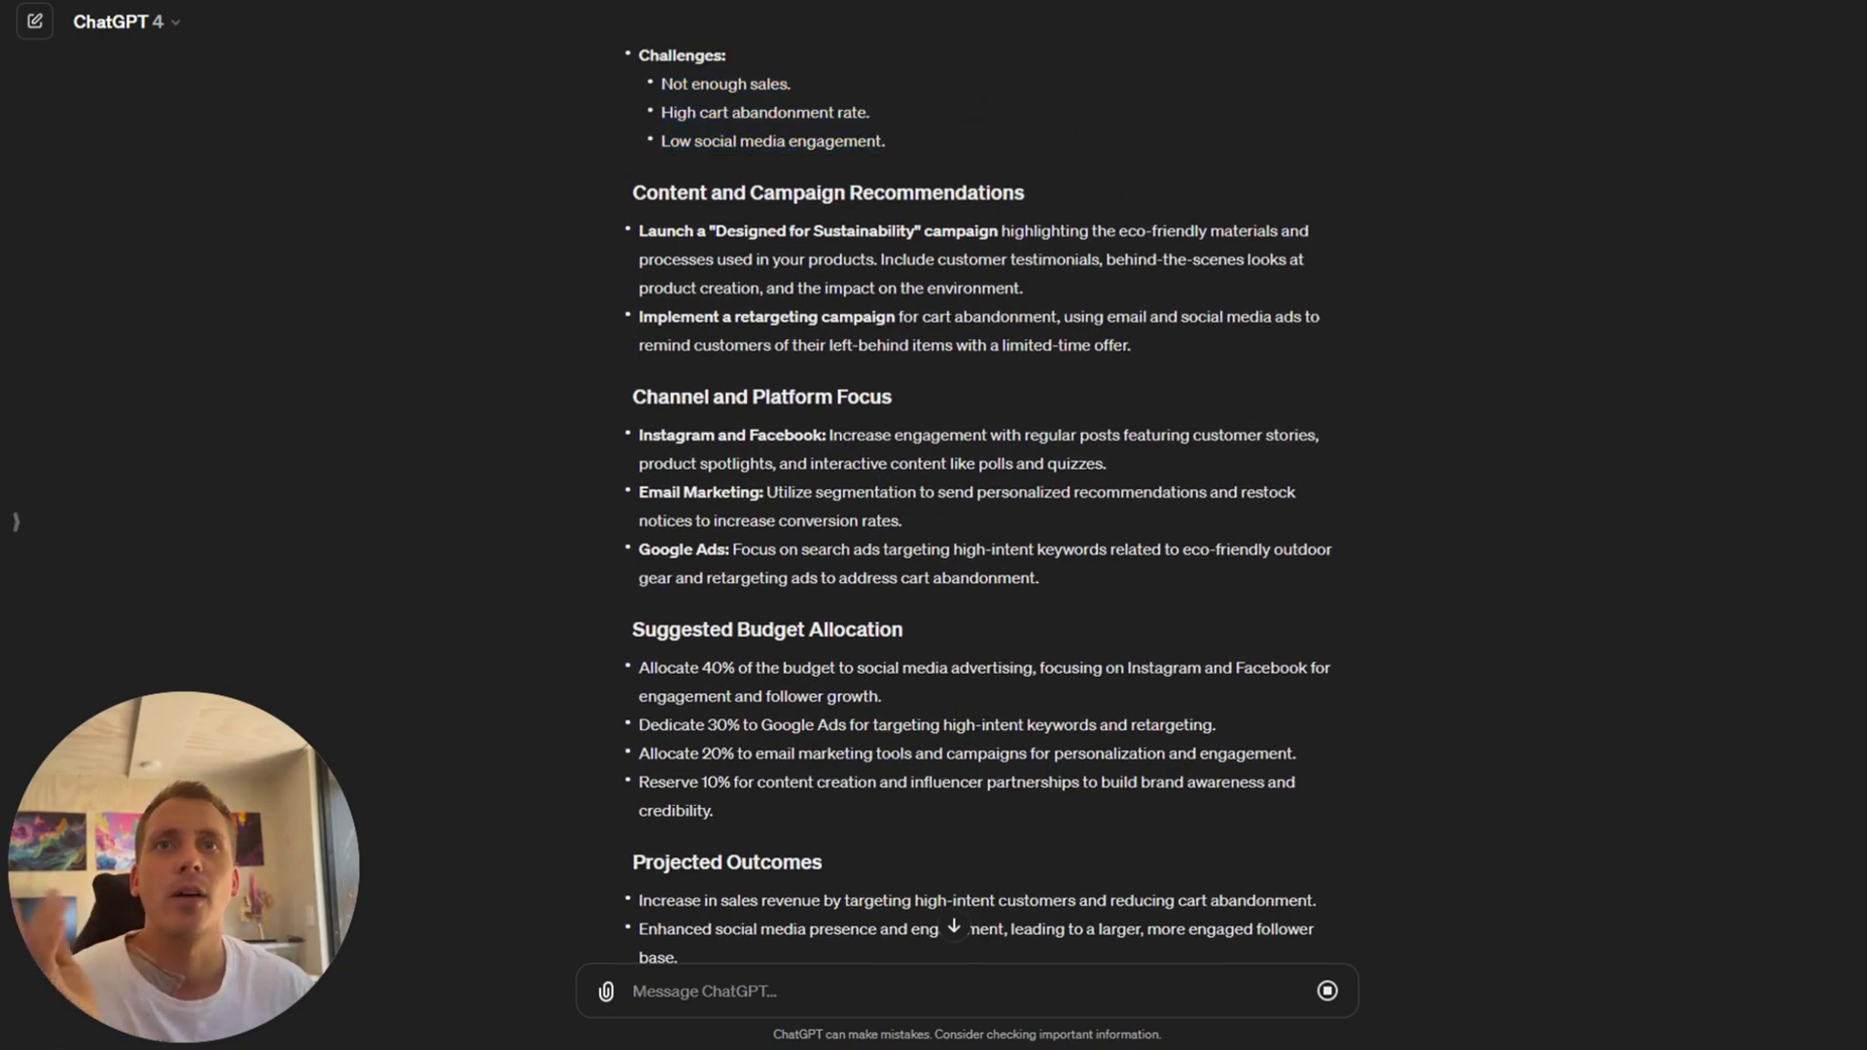
Examine the Content and Campaign Recommendations, covering the "Designed for Sustainability" campaign and the retargeting campaign for cart abandonment.
drag(642, 234, 998, 233)
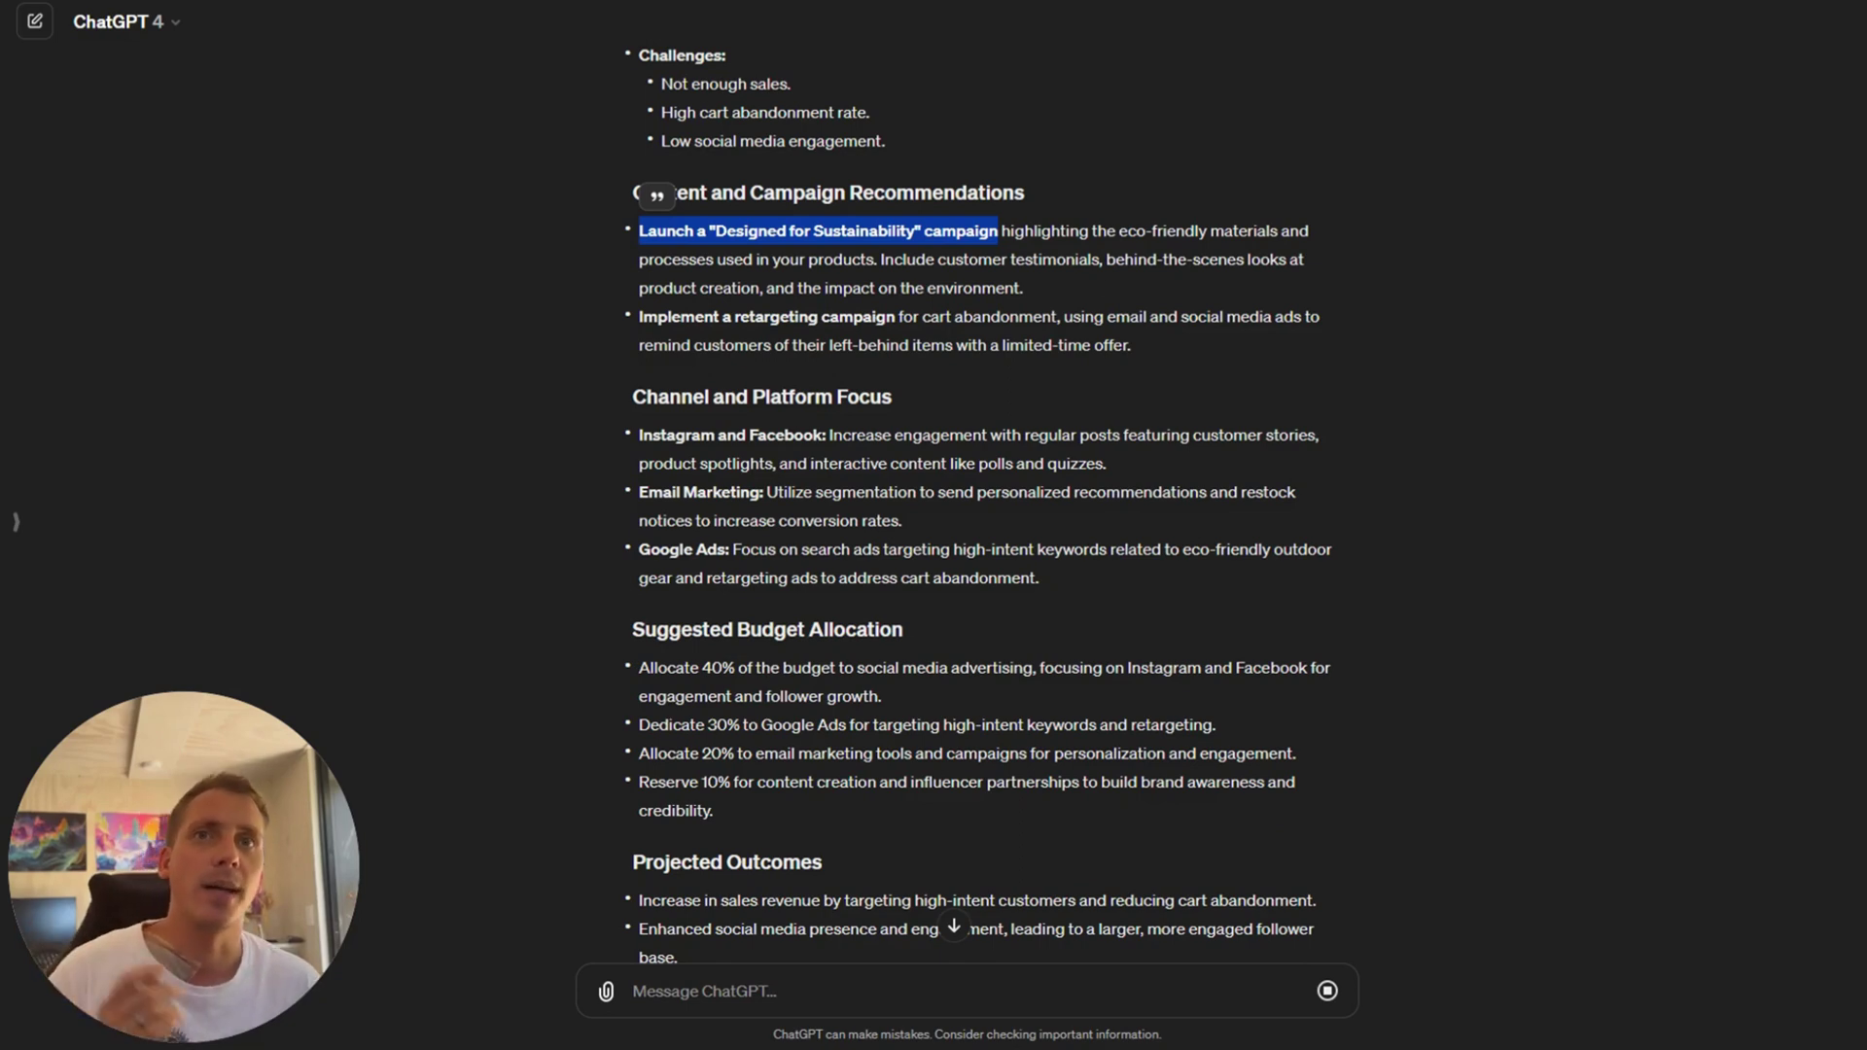
scroll(963, 294, down, 1)
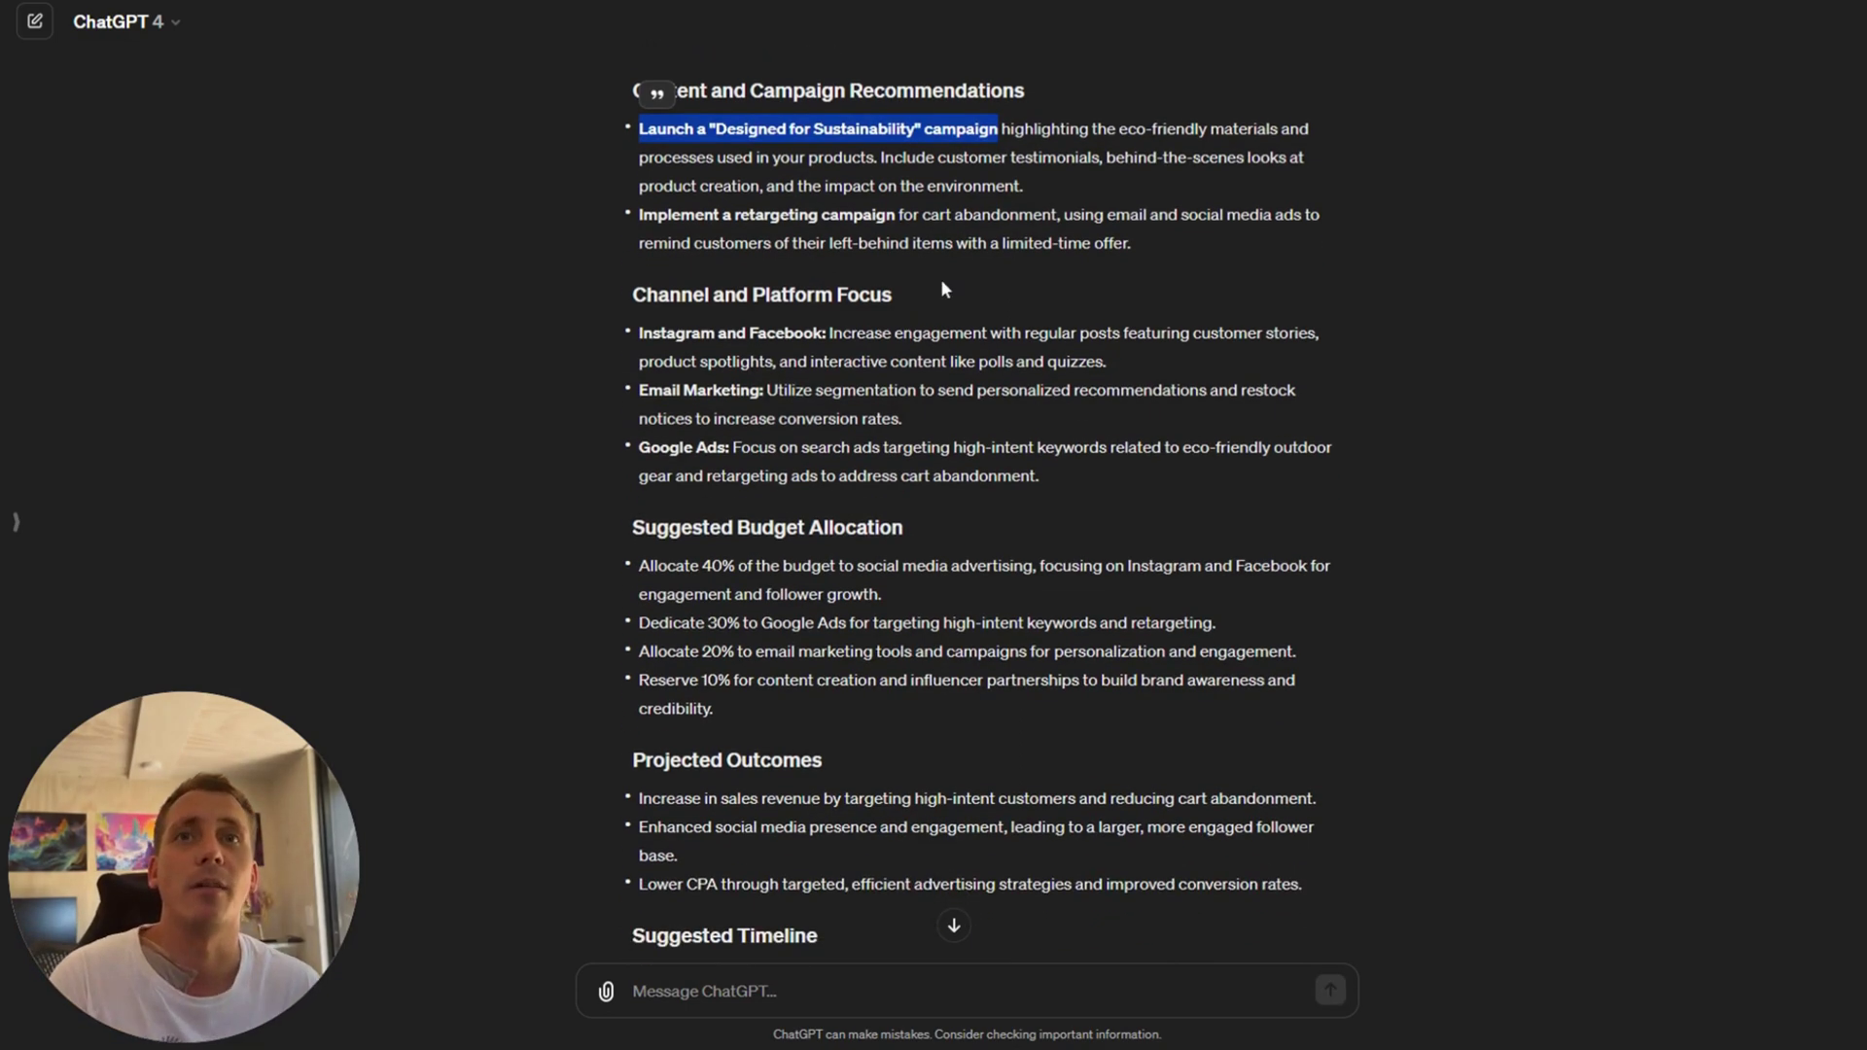
click(963, 294)
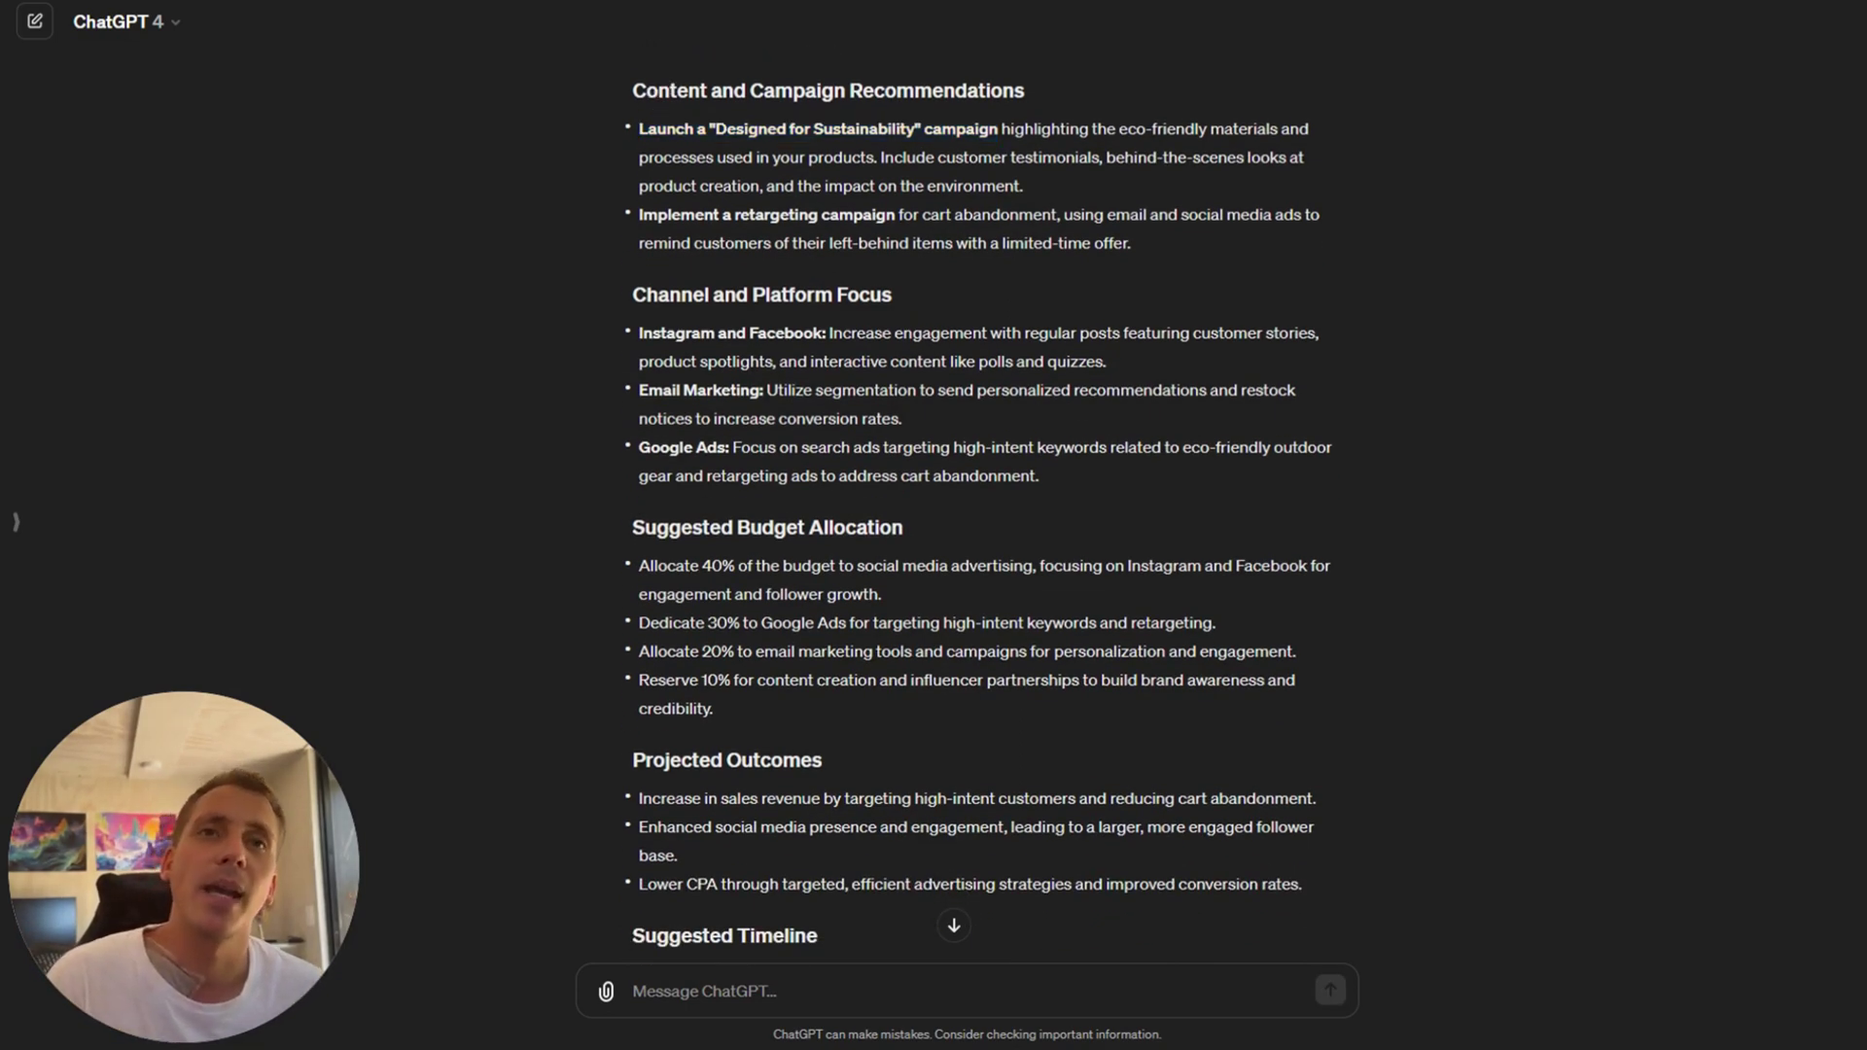
drag(902, 214, 1033, 214)
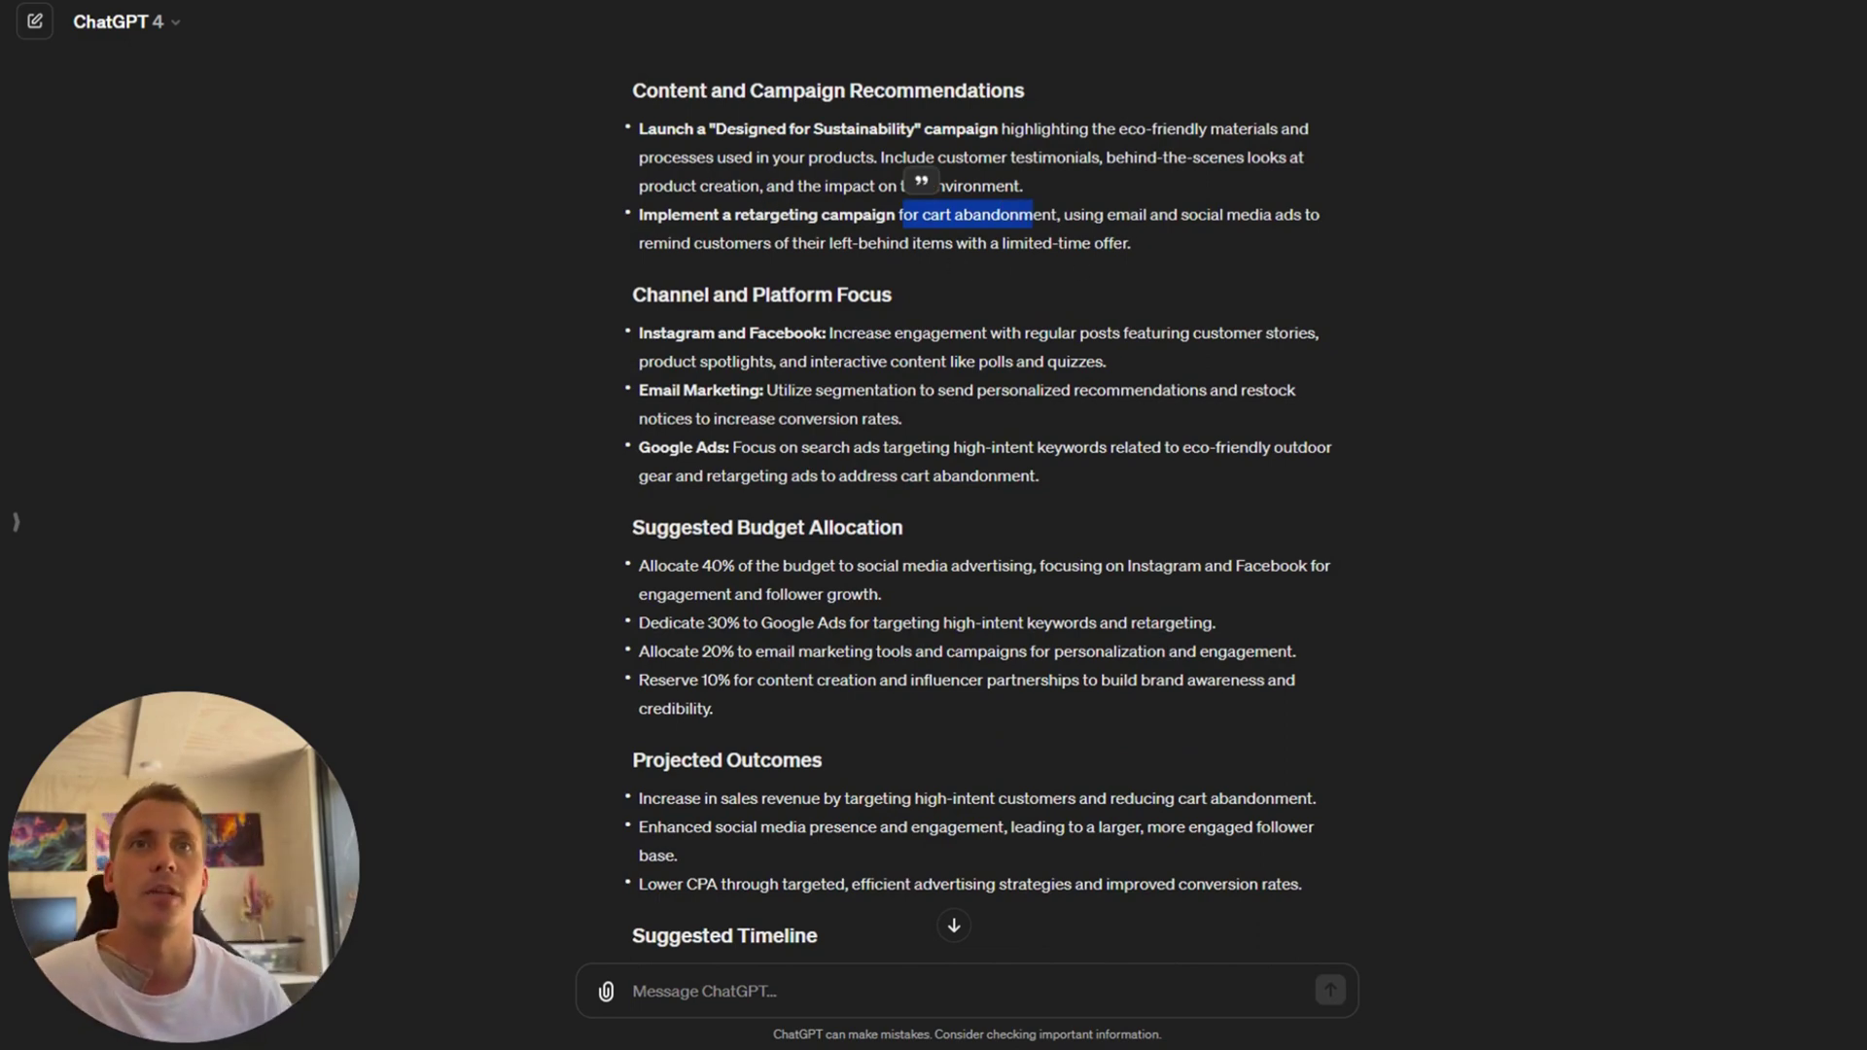
click(1136, 248)
scroll(1136, 247, up, 1)
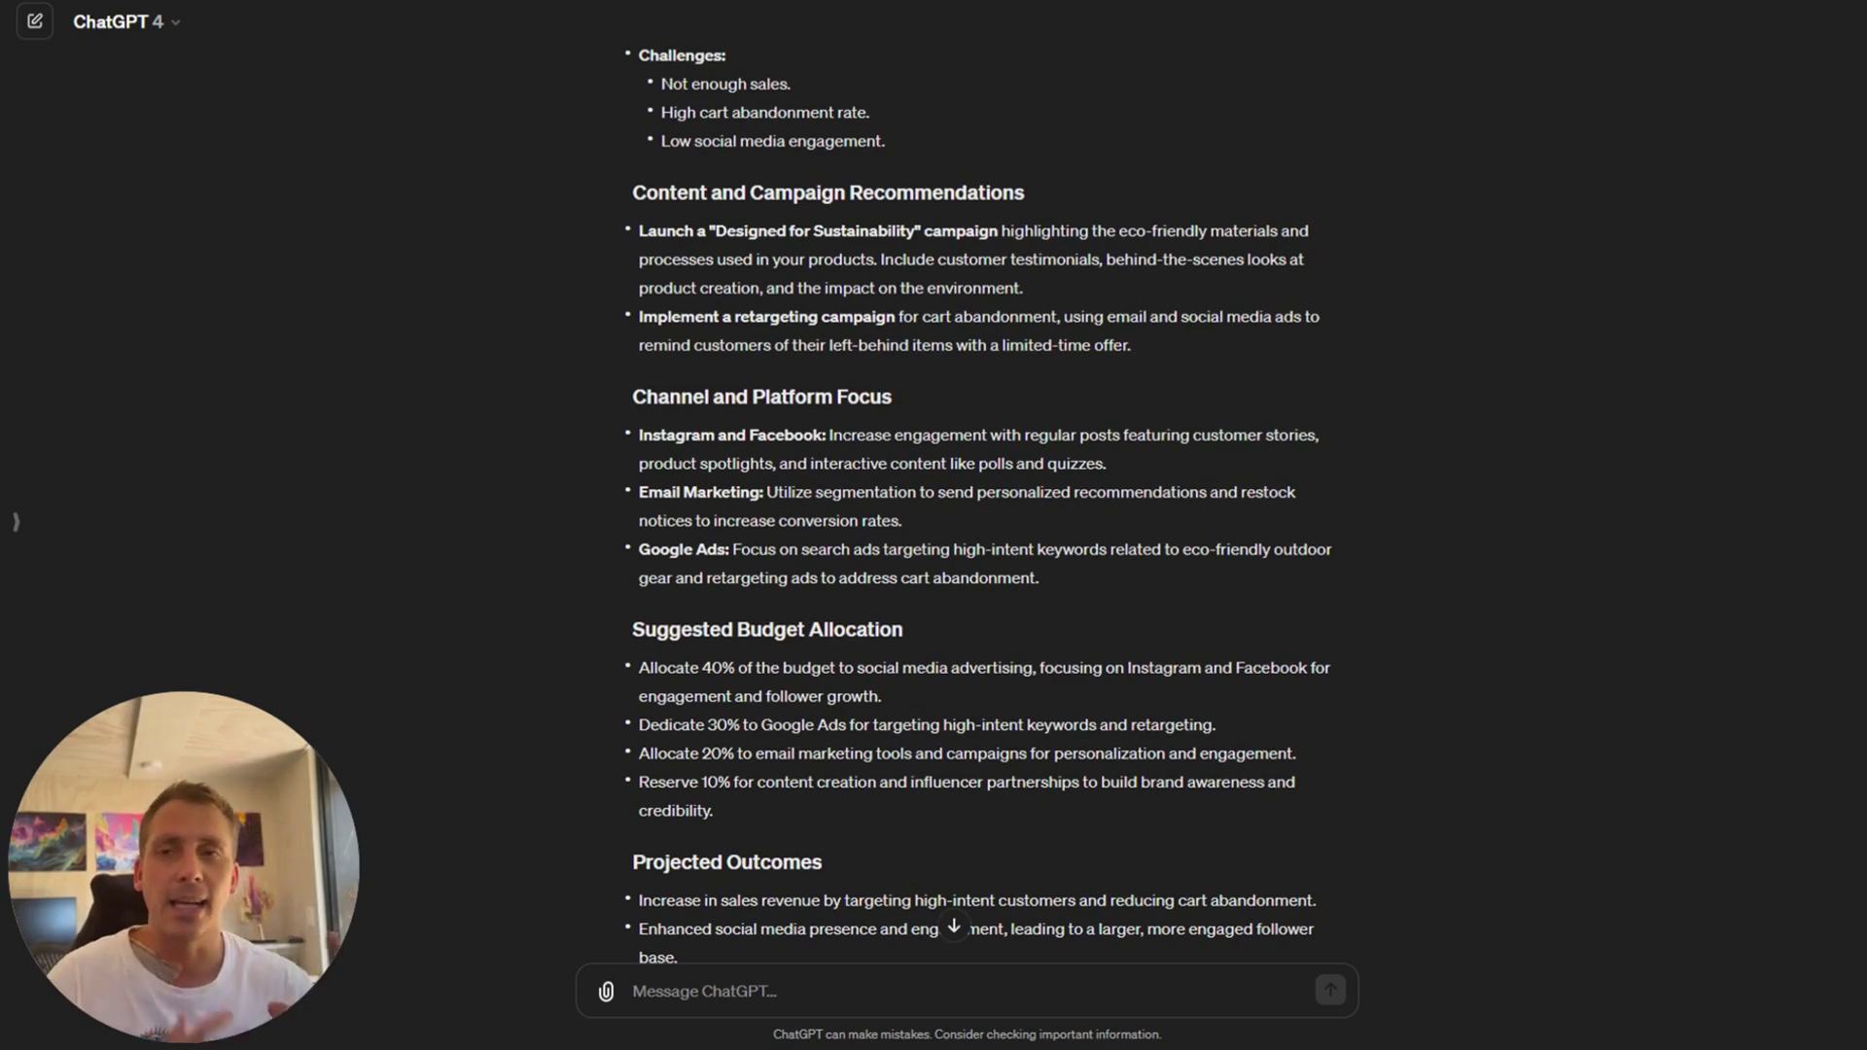
scroll(1136, 247, down, 1)
scroll(1136, 247, up, 1)
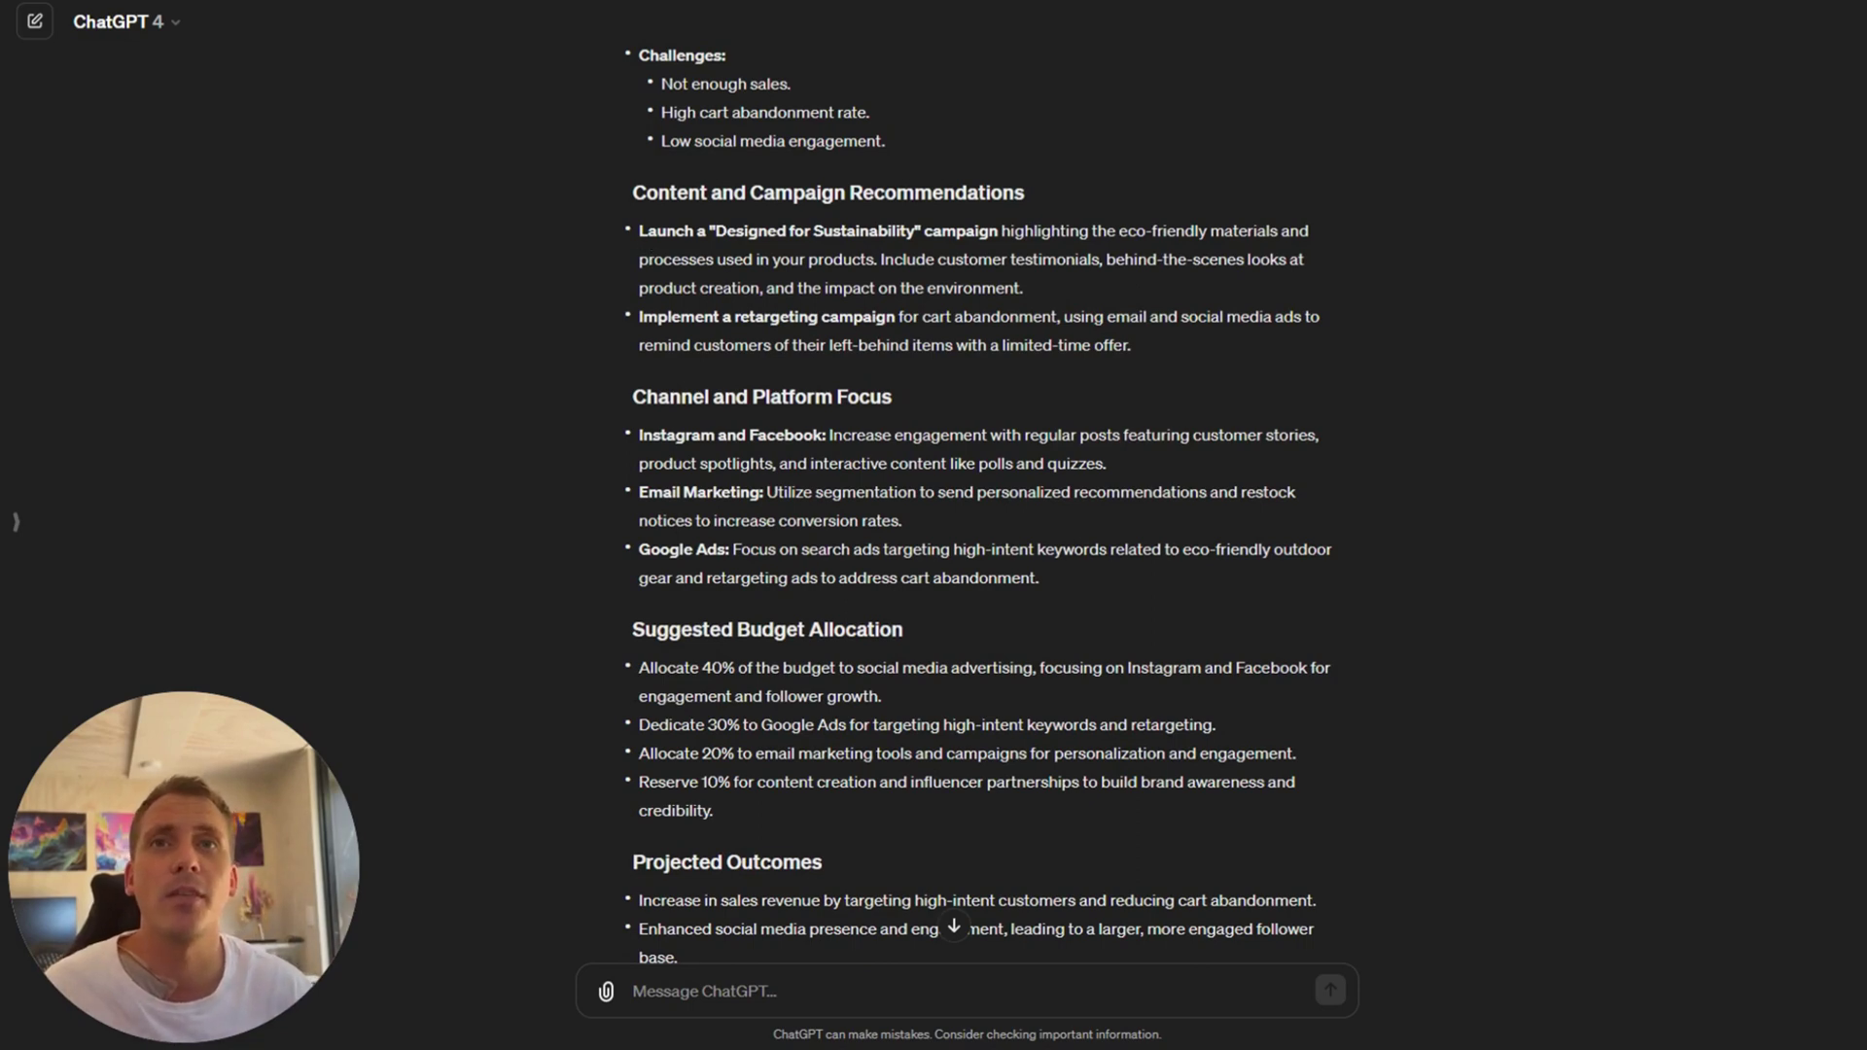
drag(639, 231, 1212, 340)
scroll(734, 150, up, 2)
scroll(786, 200, down, 2)
click(786, 200)
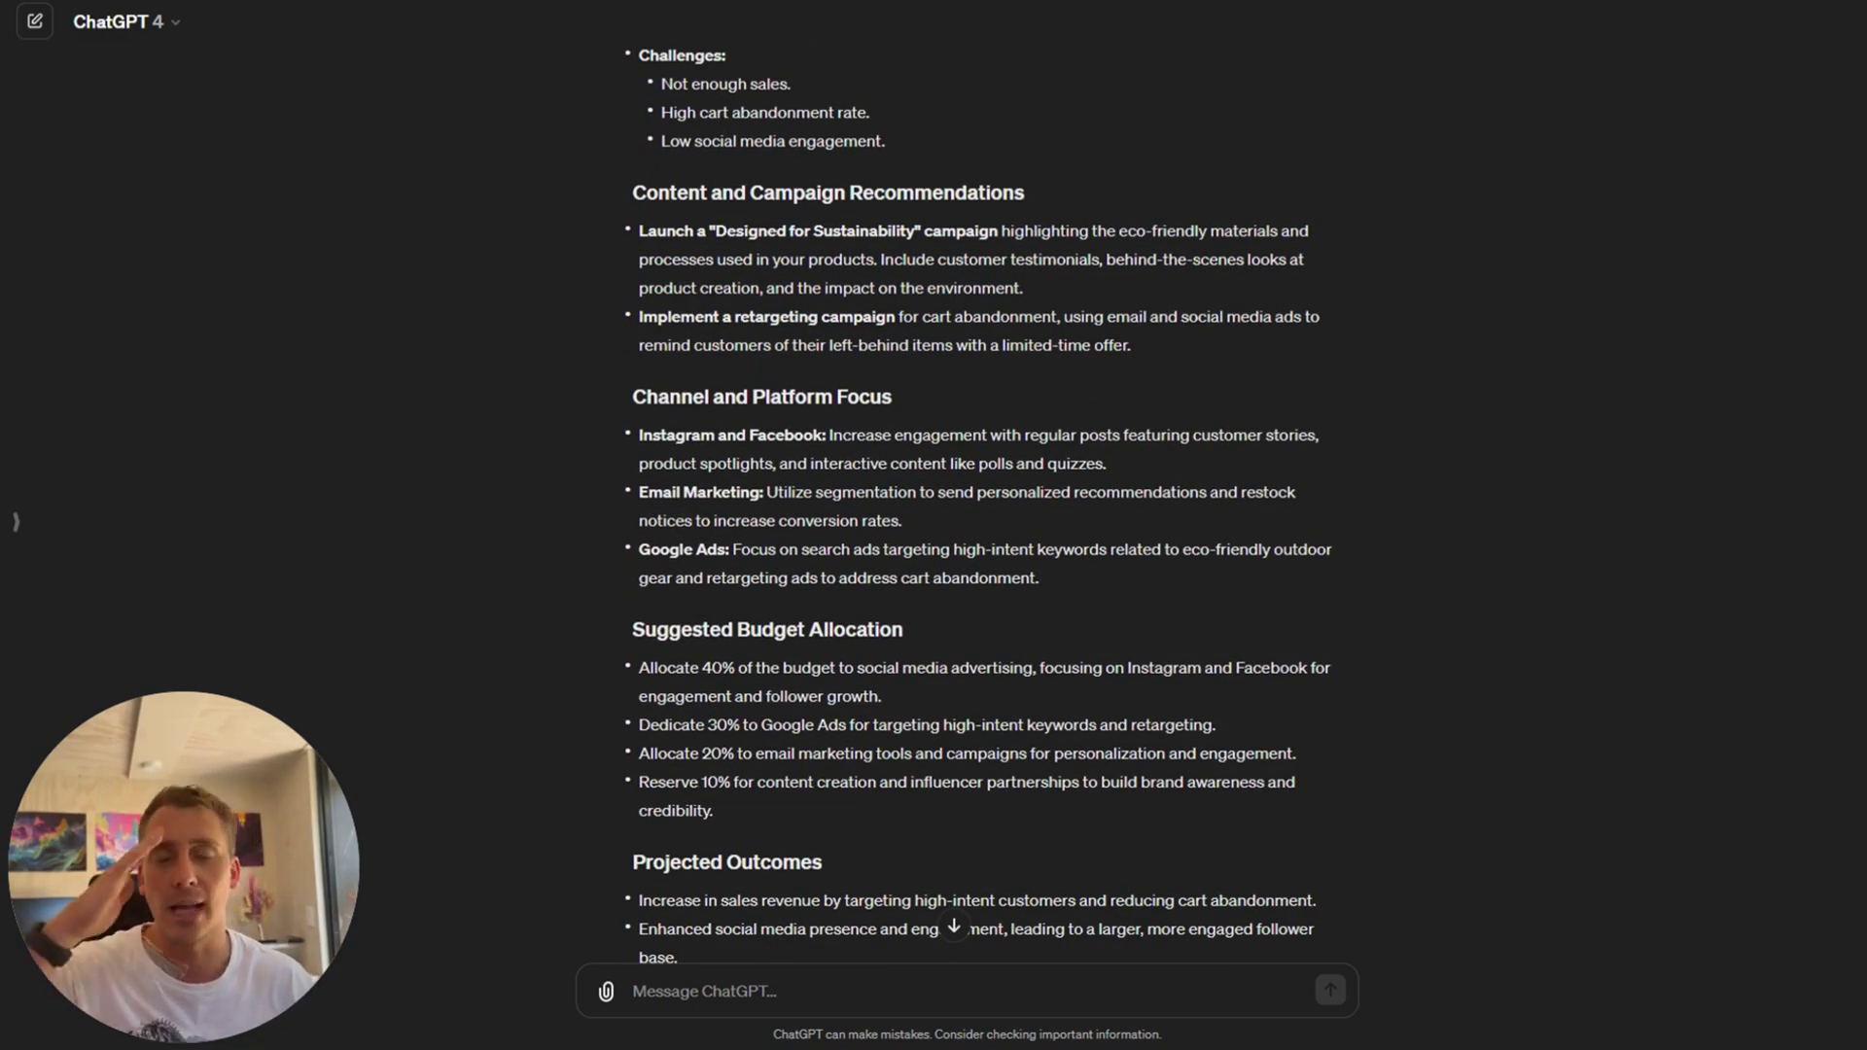
scroll(979, 506, down, 1)
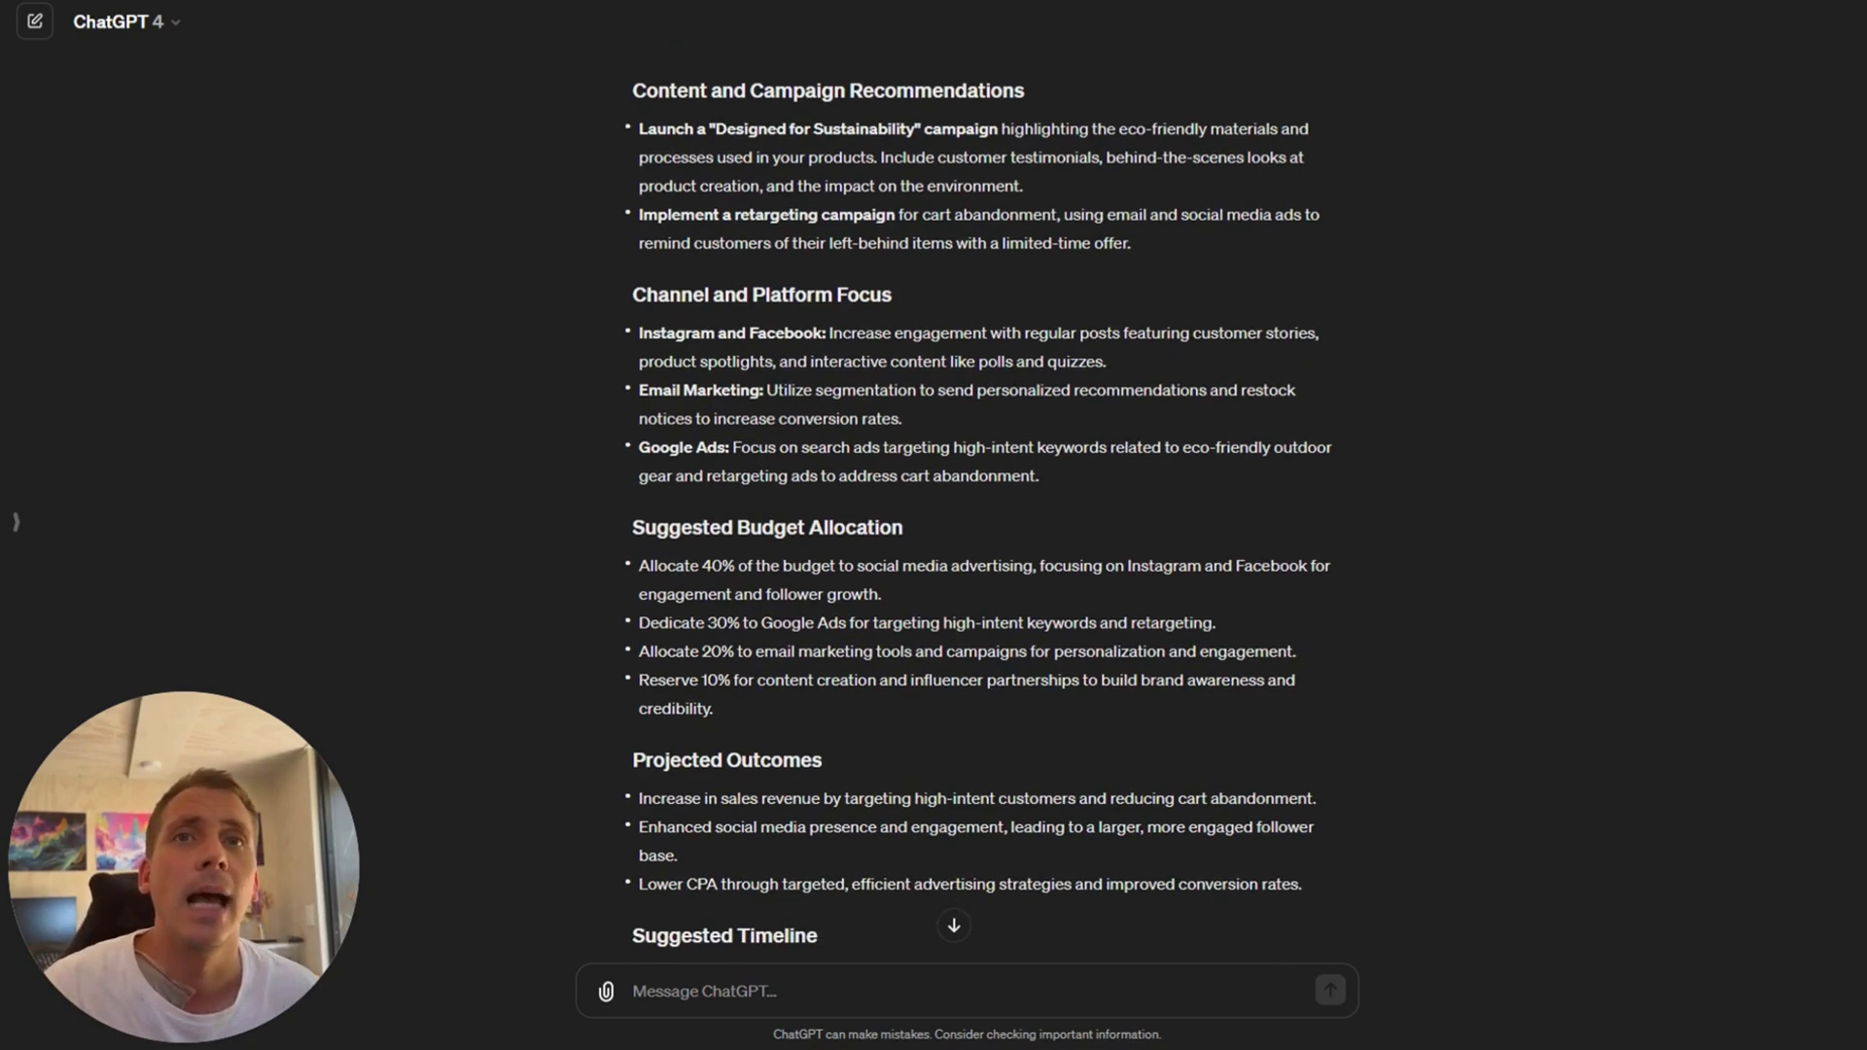
drag(637, 214, 1140, 234)
click(1140, 233)
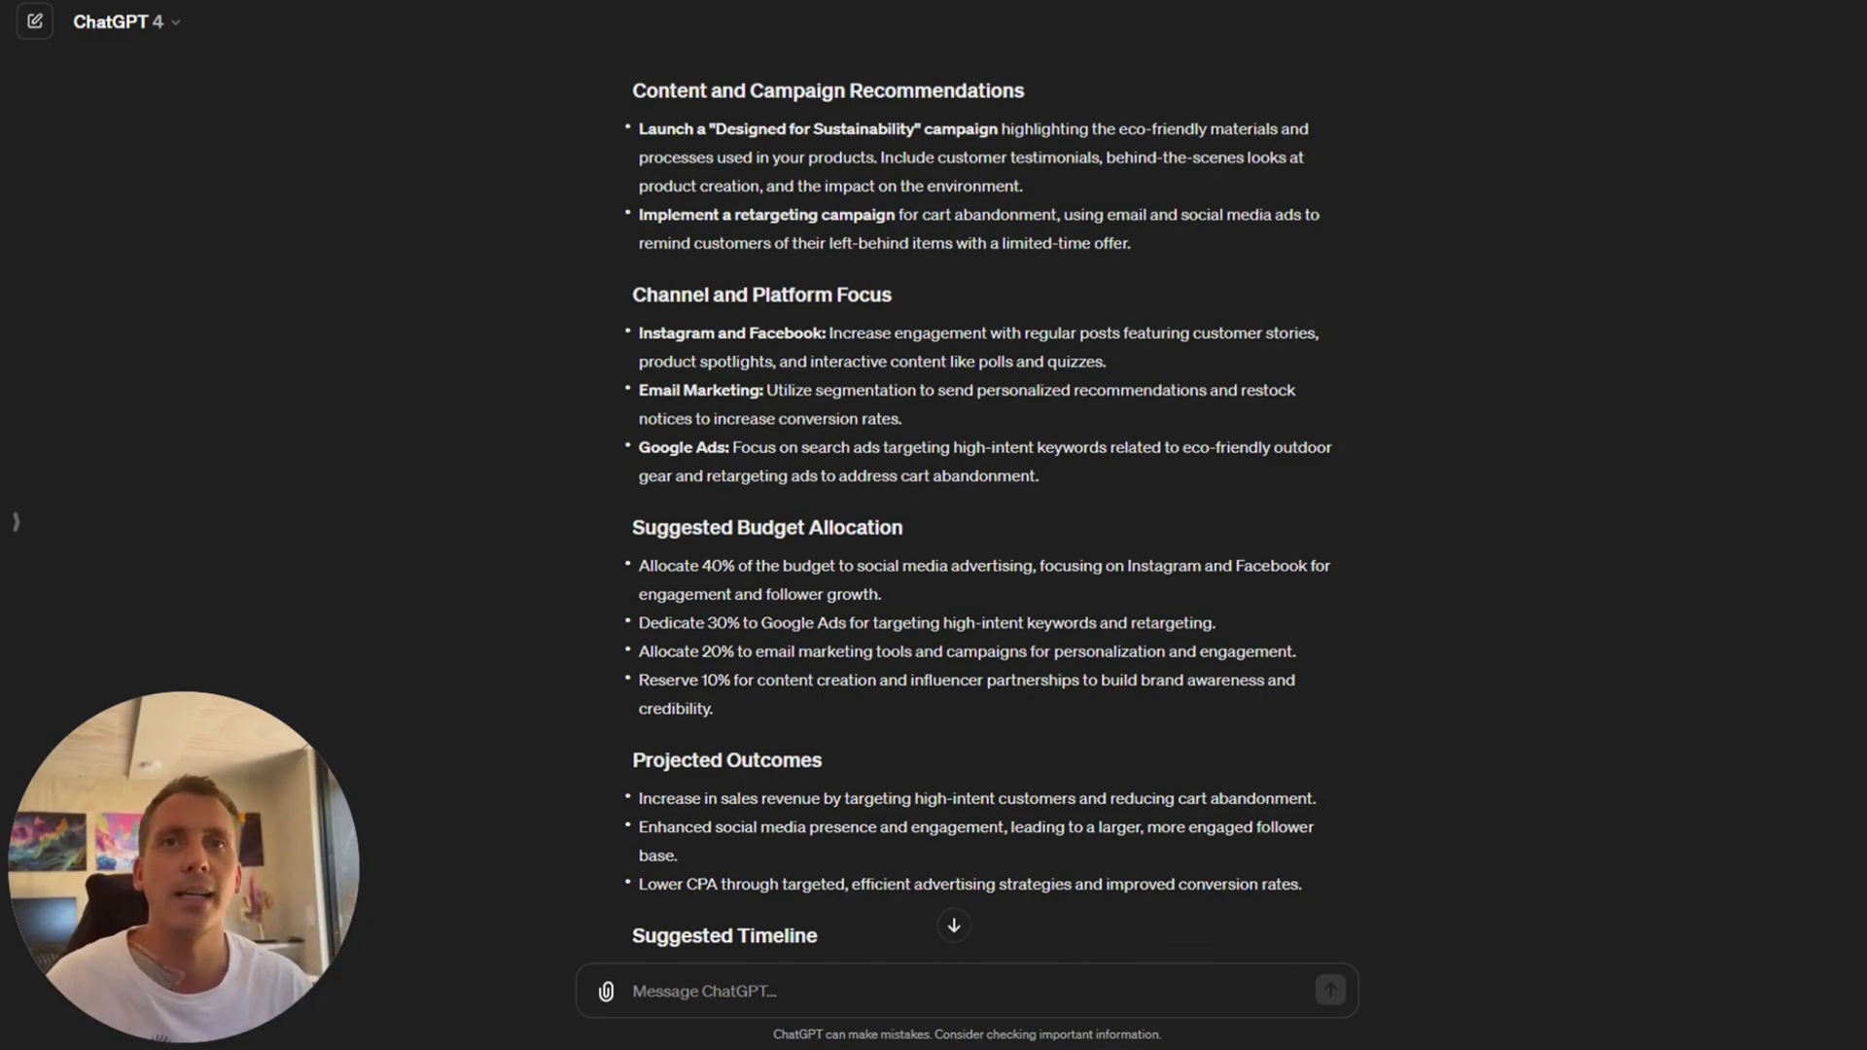
Examine the Channel and Platform Focus section, covering the Instagram and Facebook, Email Marketing and Google Ads recommendations.
scroll(978, 505, down, 2)
drag(622, 126, 1011, 160)
click(753, 214)
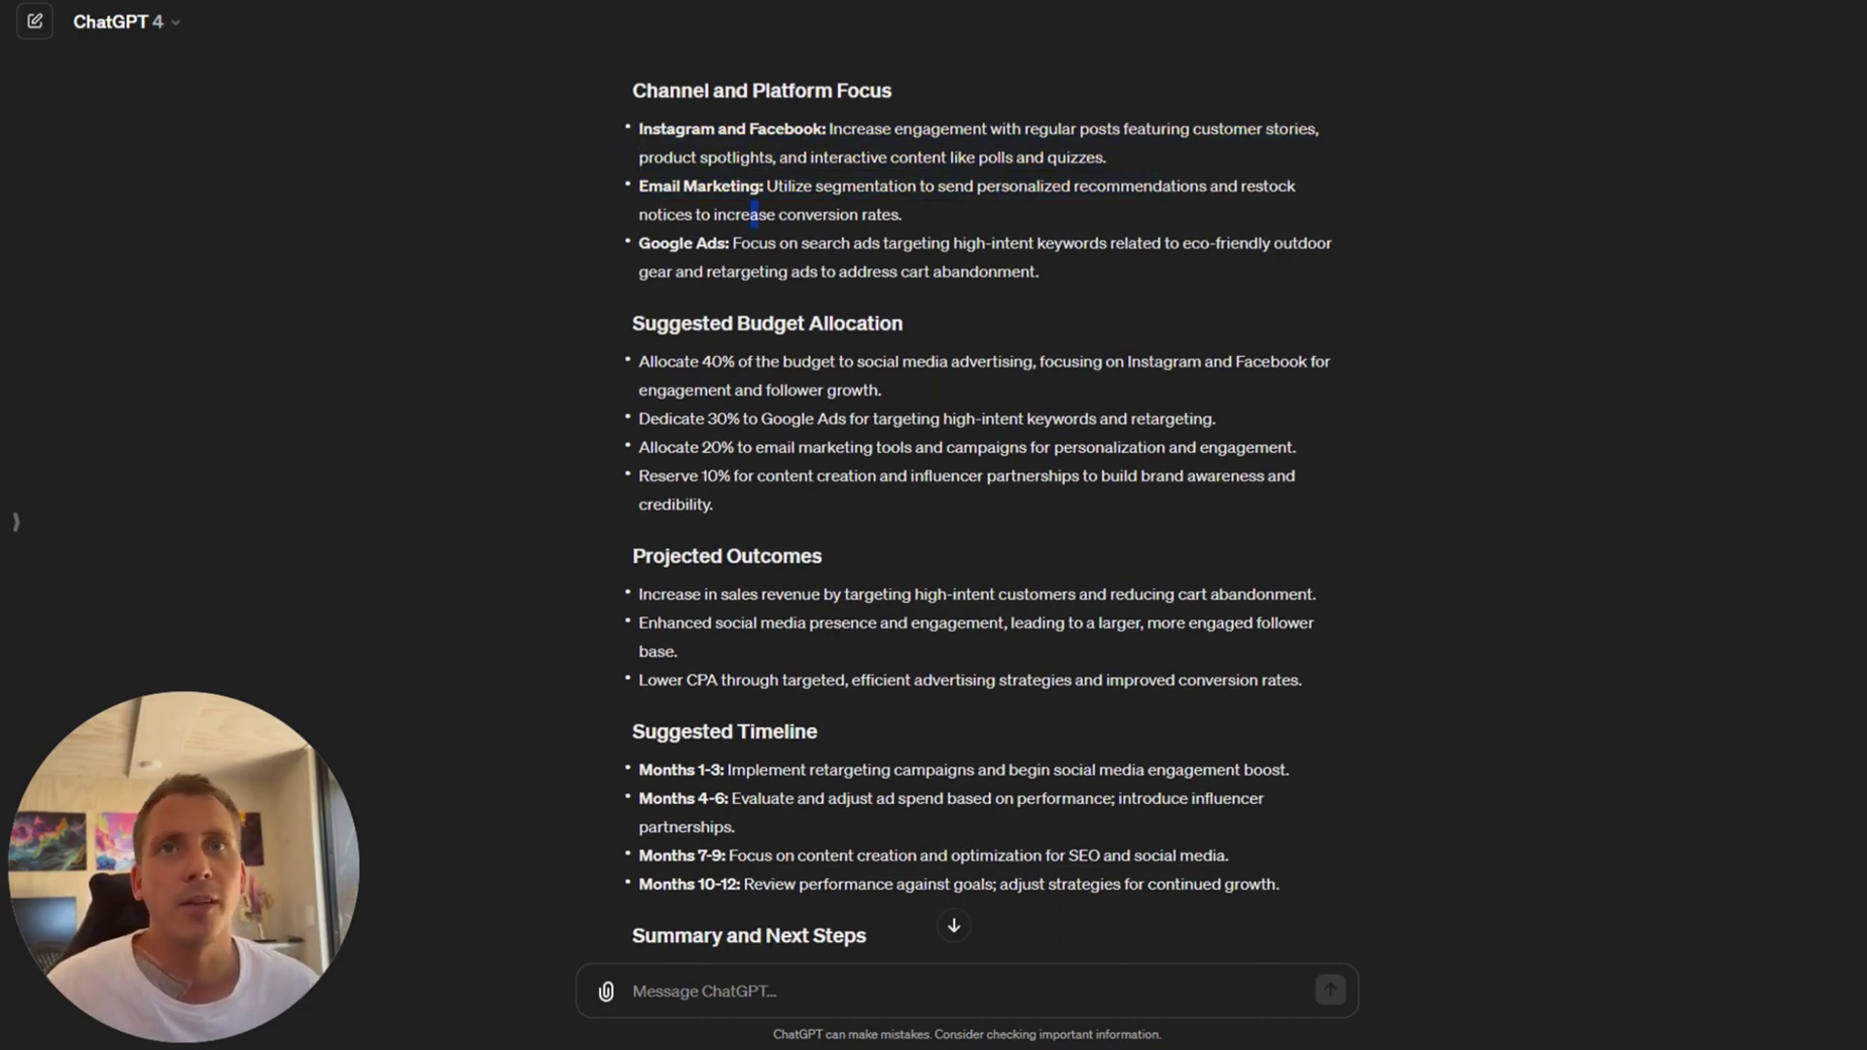
drag(812, 158, 1099, 160)
click(1066, 178)
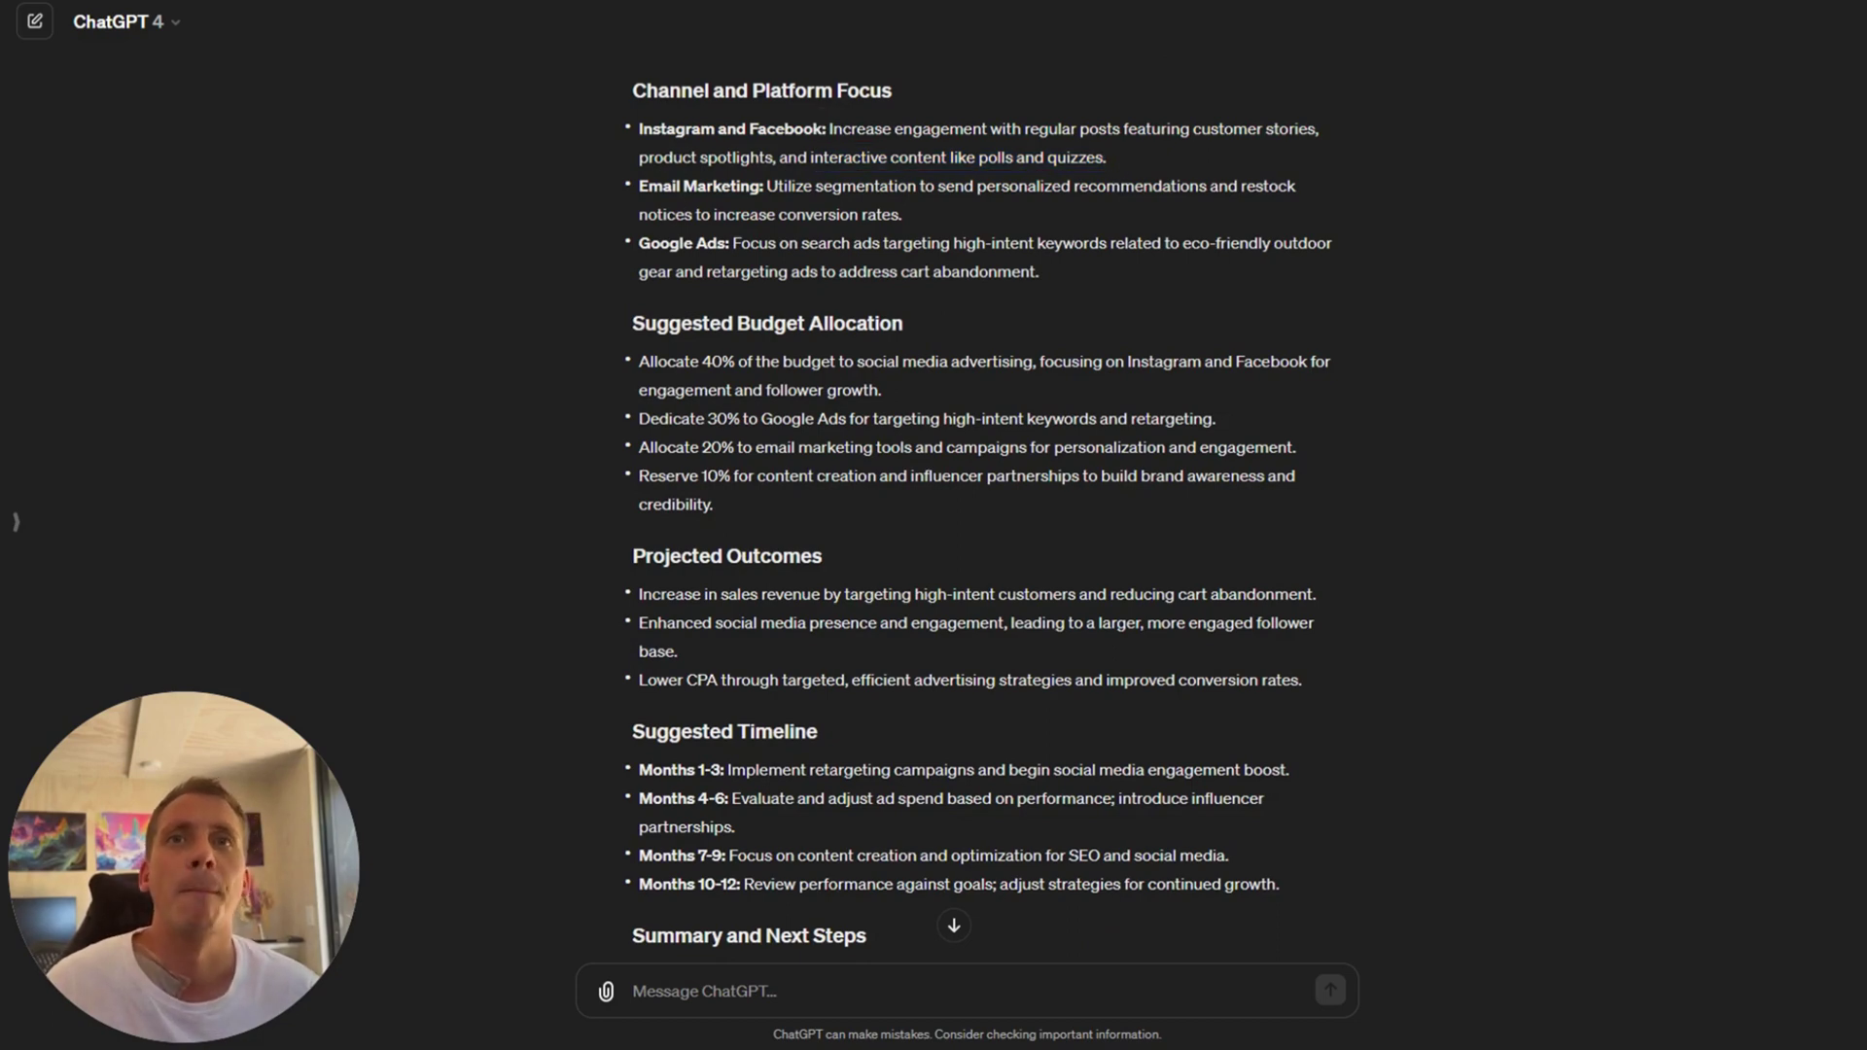
drag(639, 186, 901, 214)
click(903, 208)
drag(639, 243, 997, 271)
Review the plan's Suggested Budget Allocation and Projected Outcomes sections.
scroll(997, 271, down, 2)
drag(632, 155, 1094, 244)
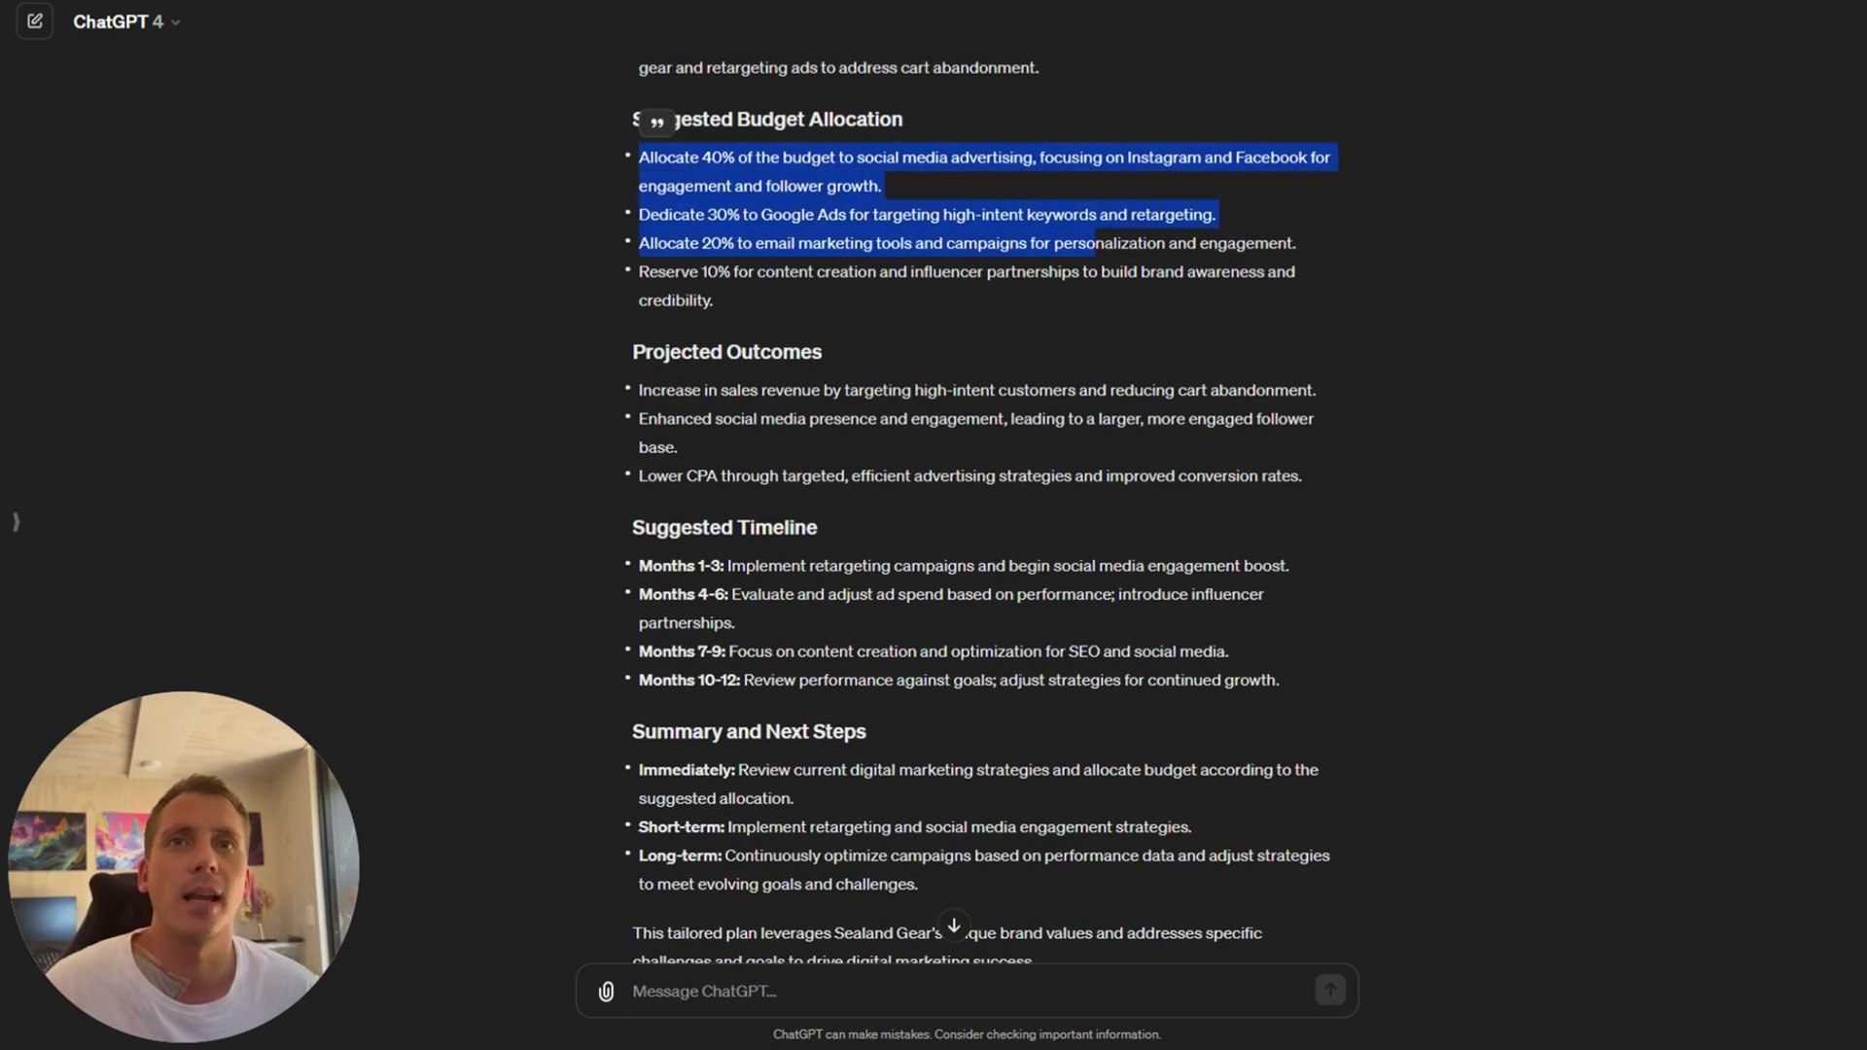
scroll(864, 231, down, 1)
drag(641, 301, 932, 380)
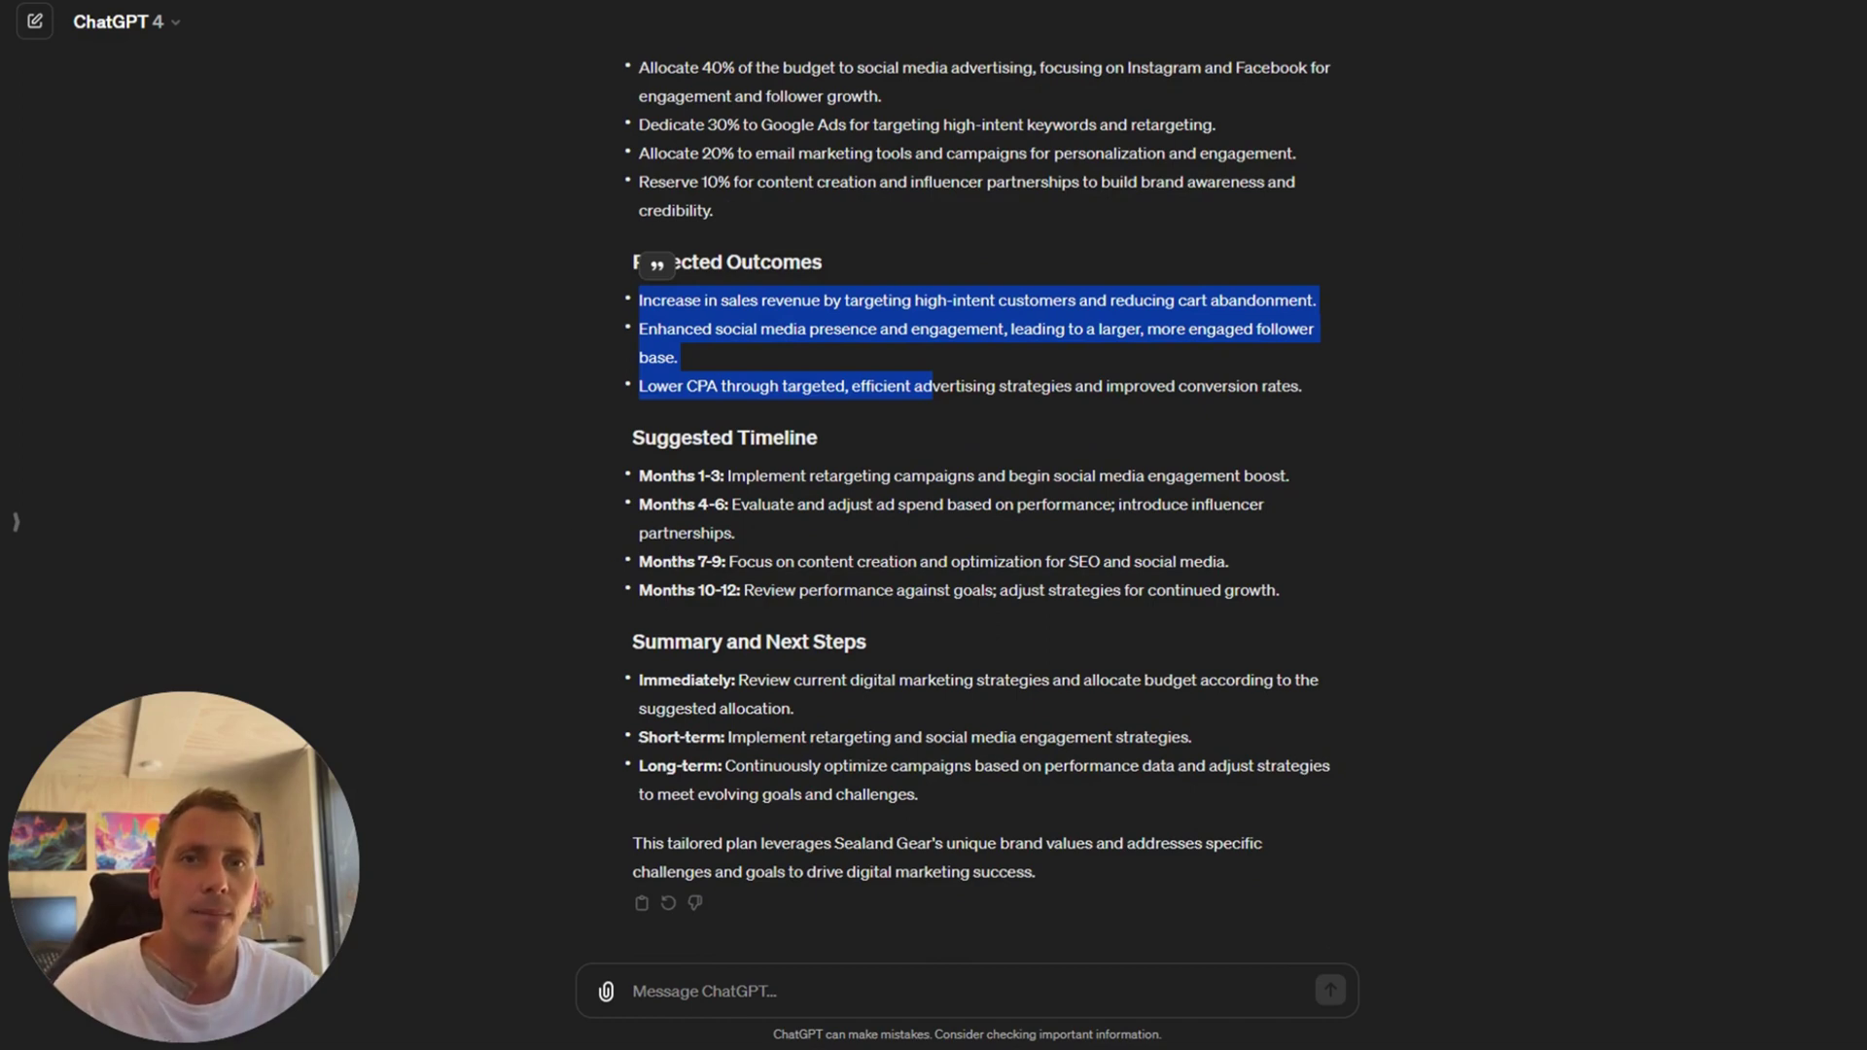
click(1322, 807)
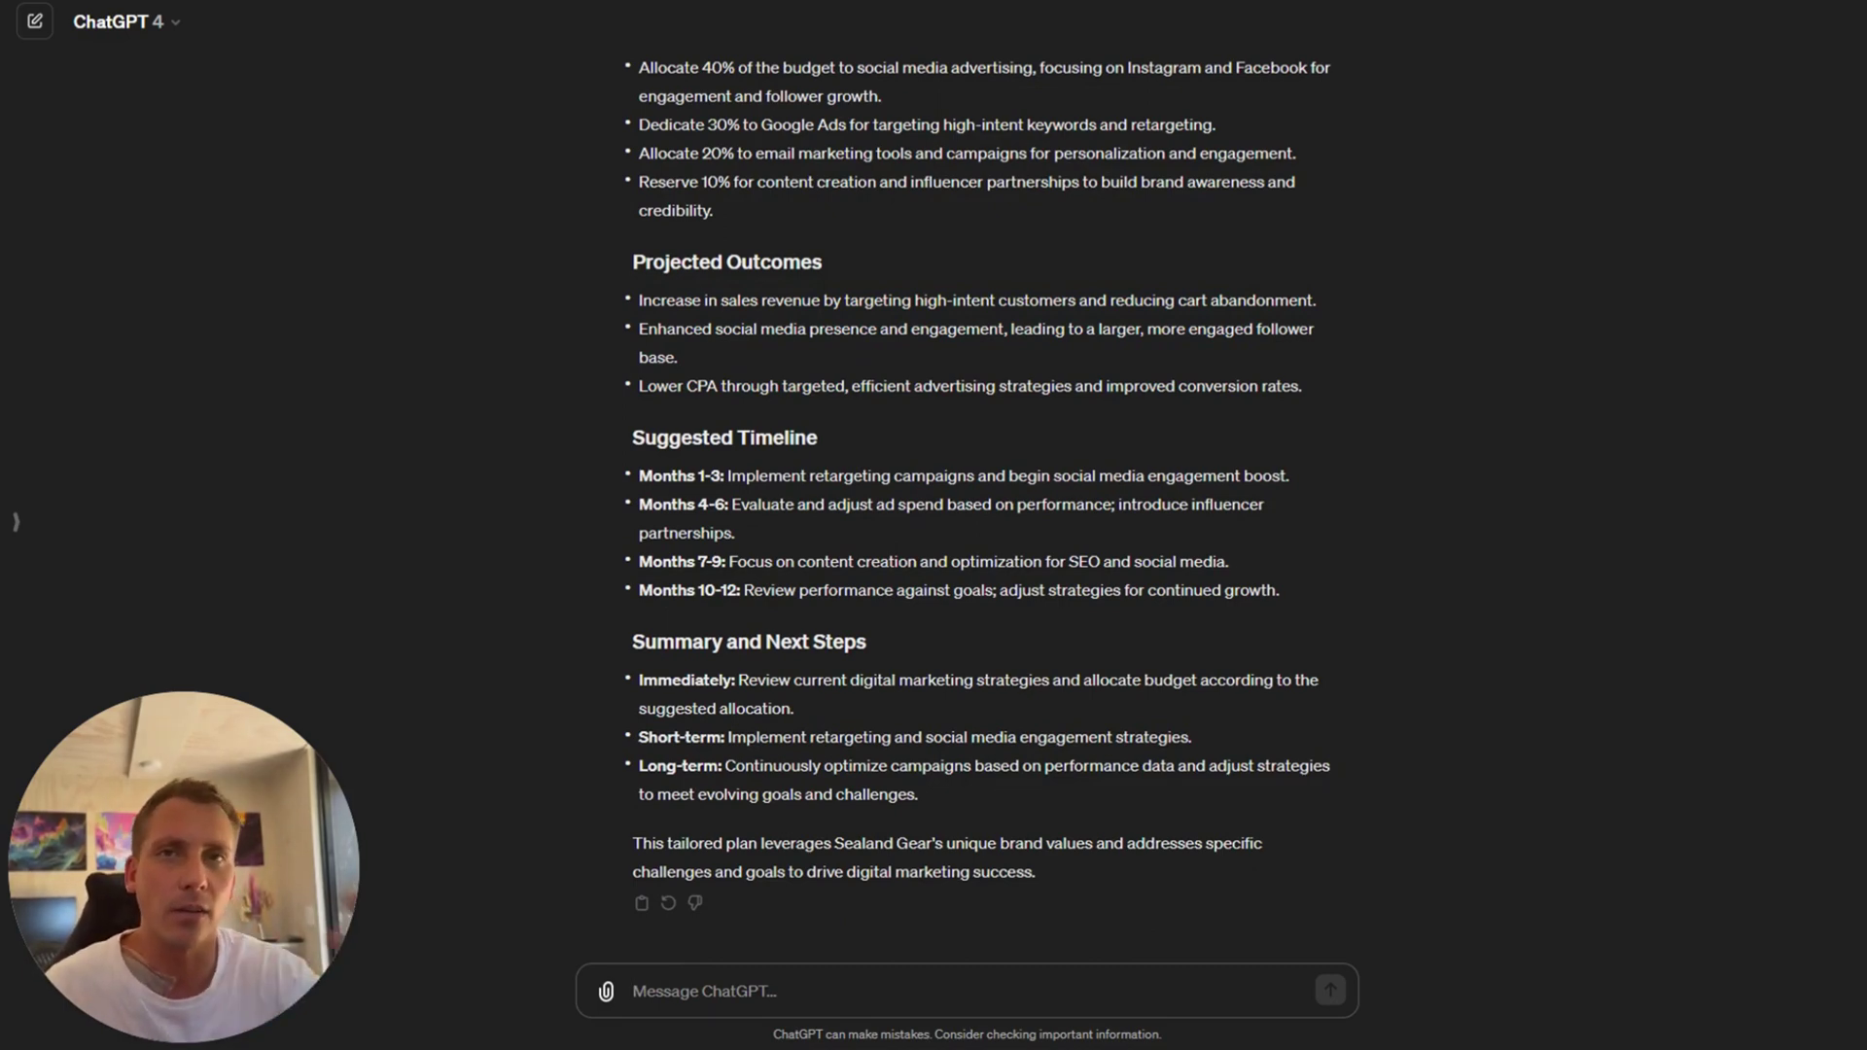
Send the follow-up request "Break down the audiences in more detail".
text(Tak)
key(ctrl+a)
text(Break down the audiences in more d)
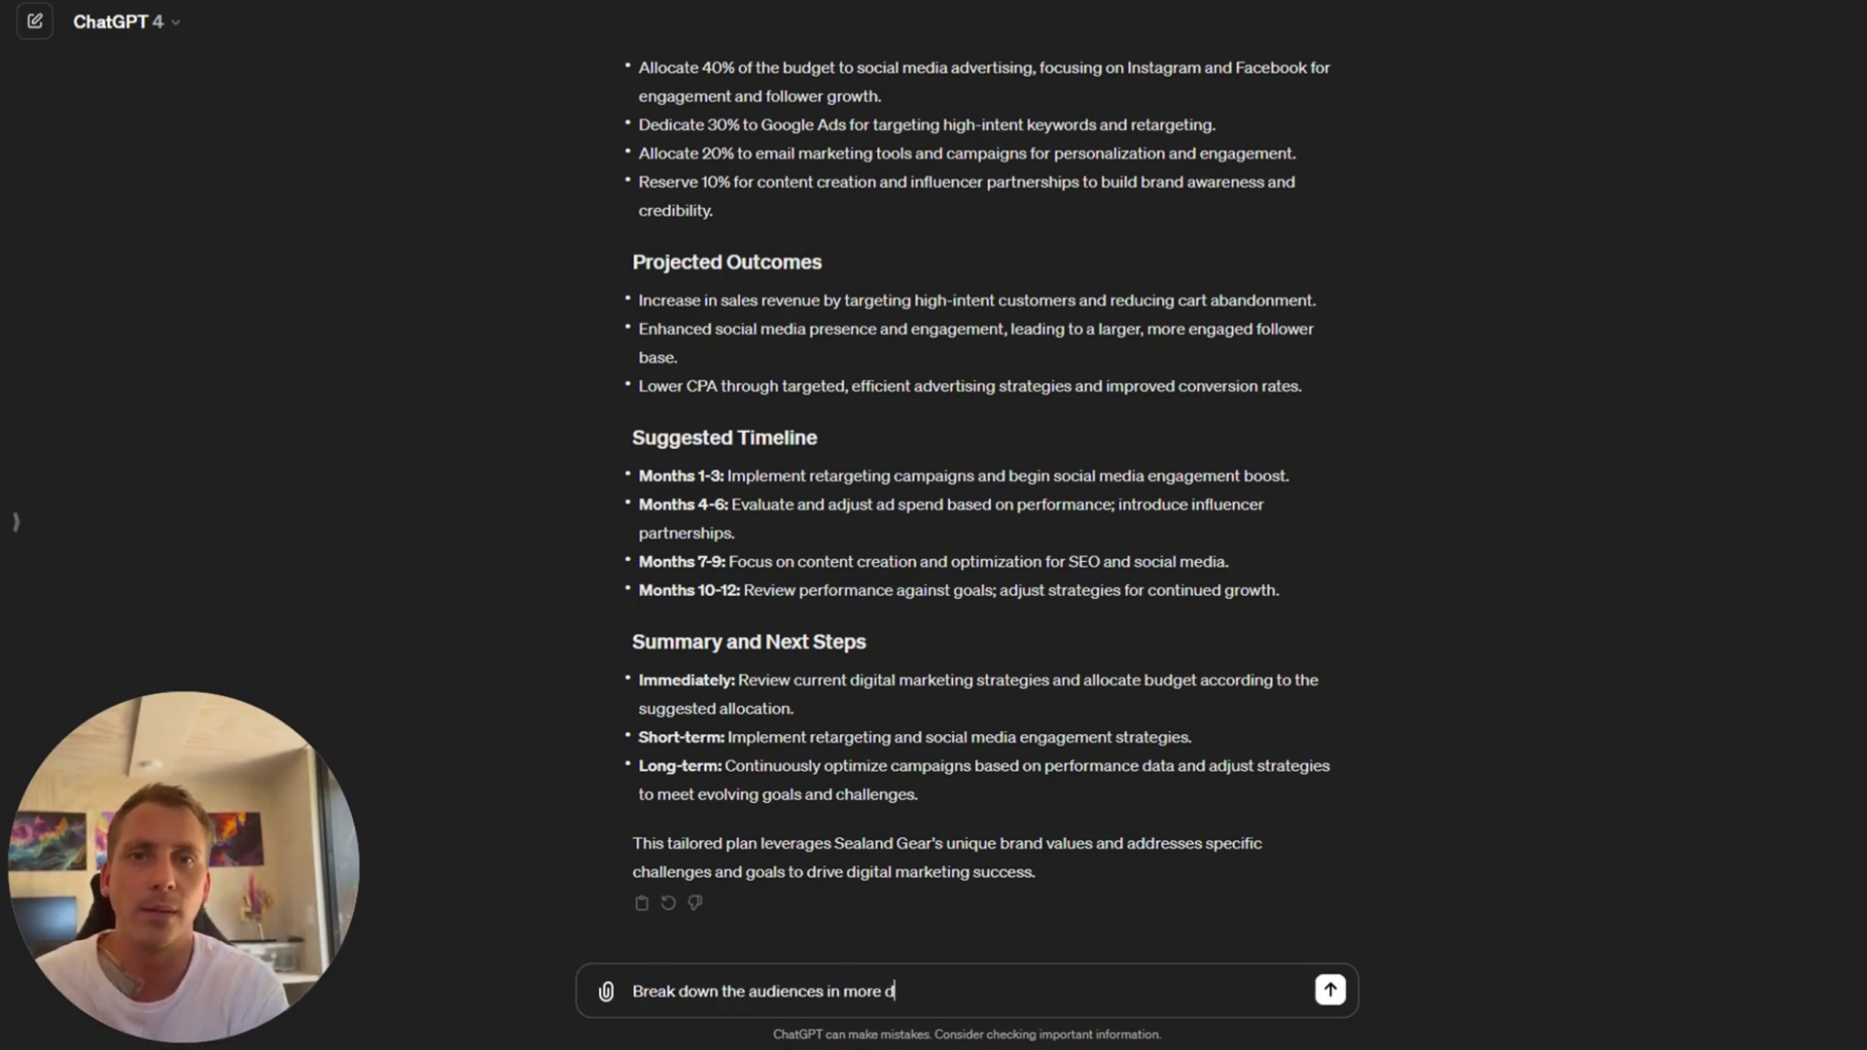
text(reail)
key(Return)
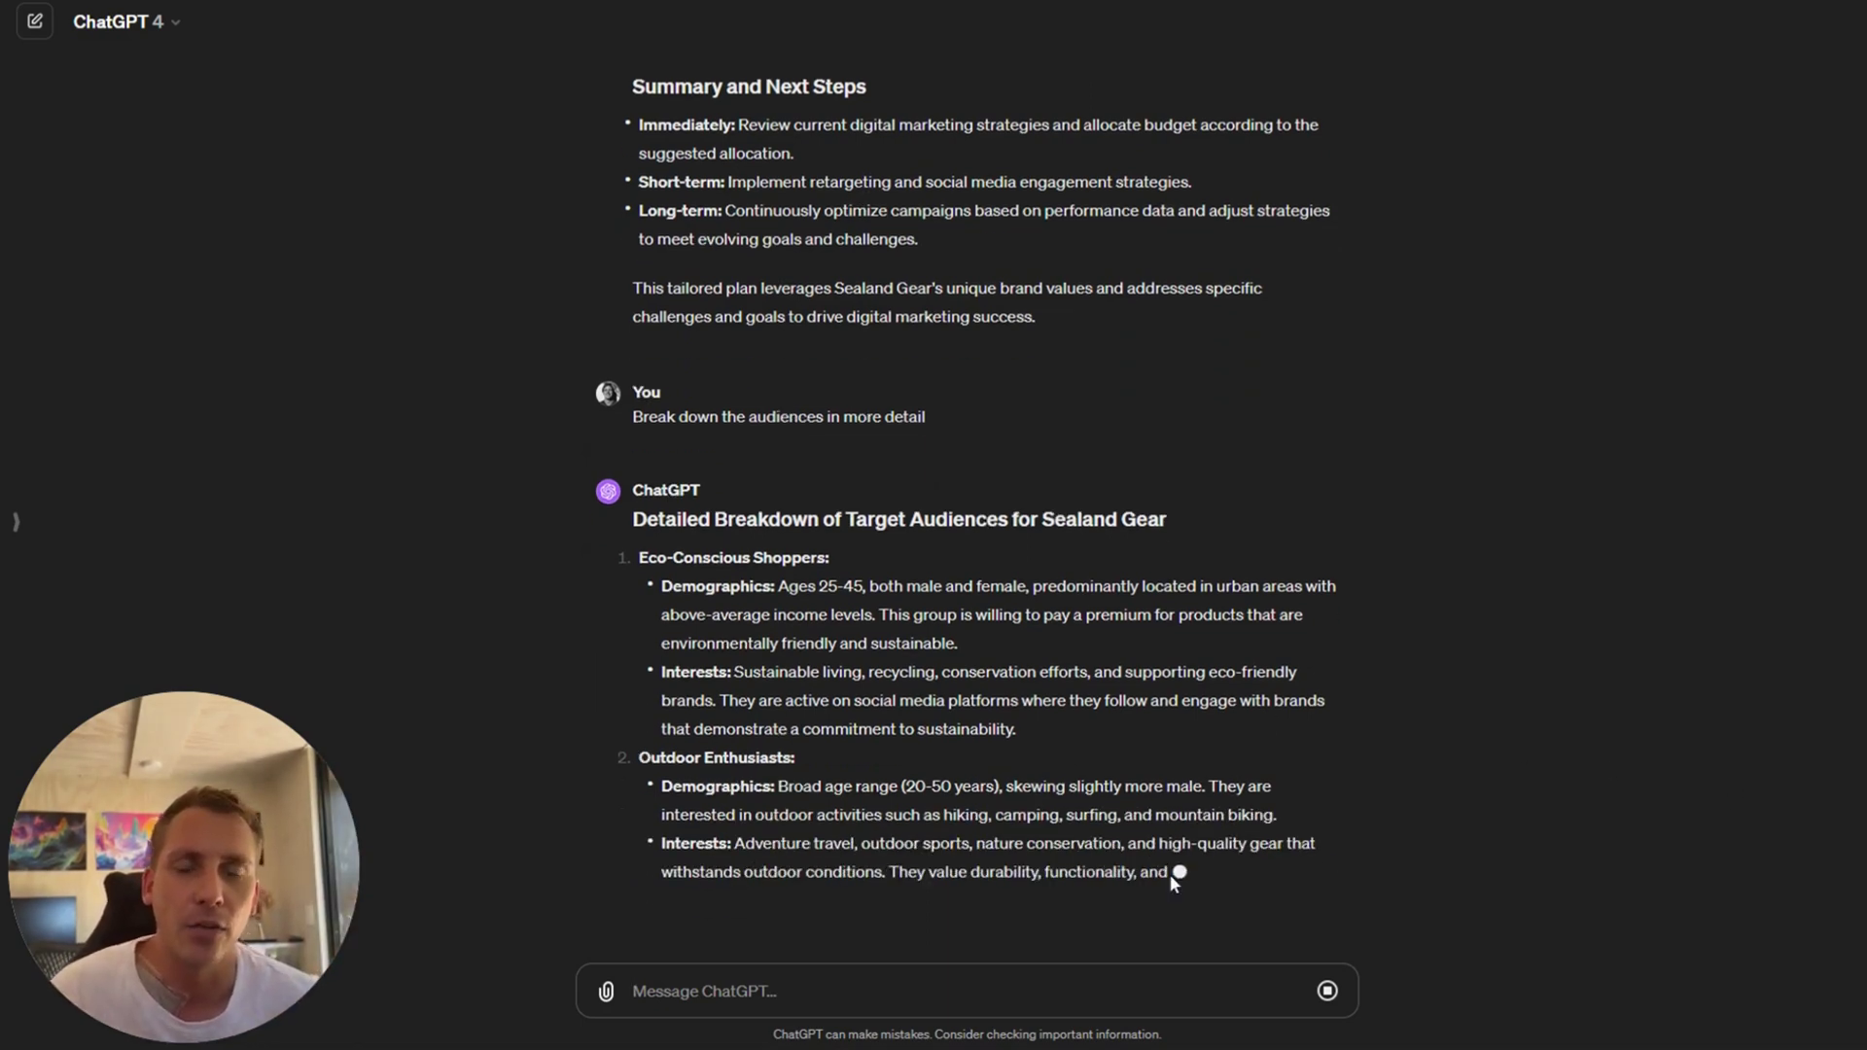
Send the request "Come up with specific content and channel ideas for each audience" without waiting for the audience breakdown to finish.
text(Come up with specific content and challen ideas)
key(ctrl+BackSpace)
key(ctrl+BackSpace)
text(ch)
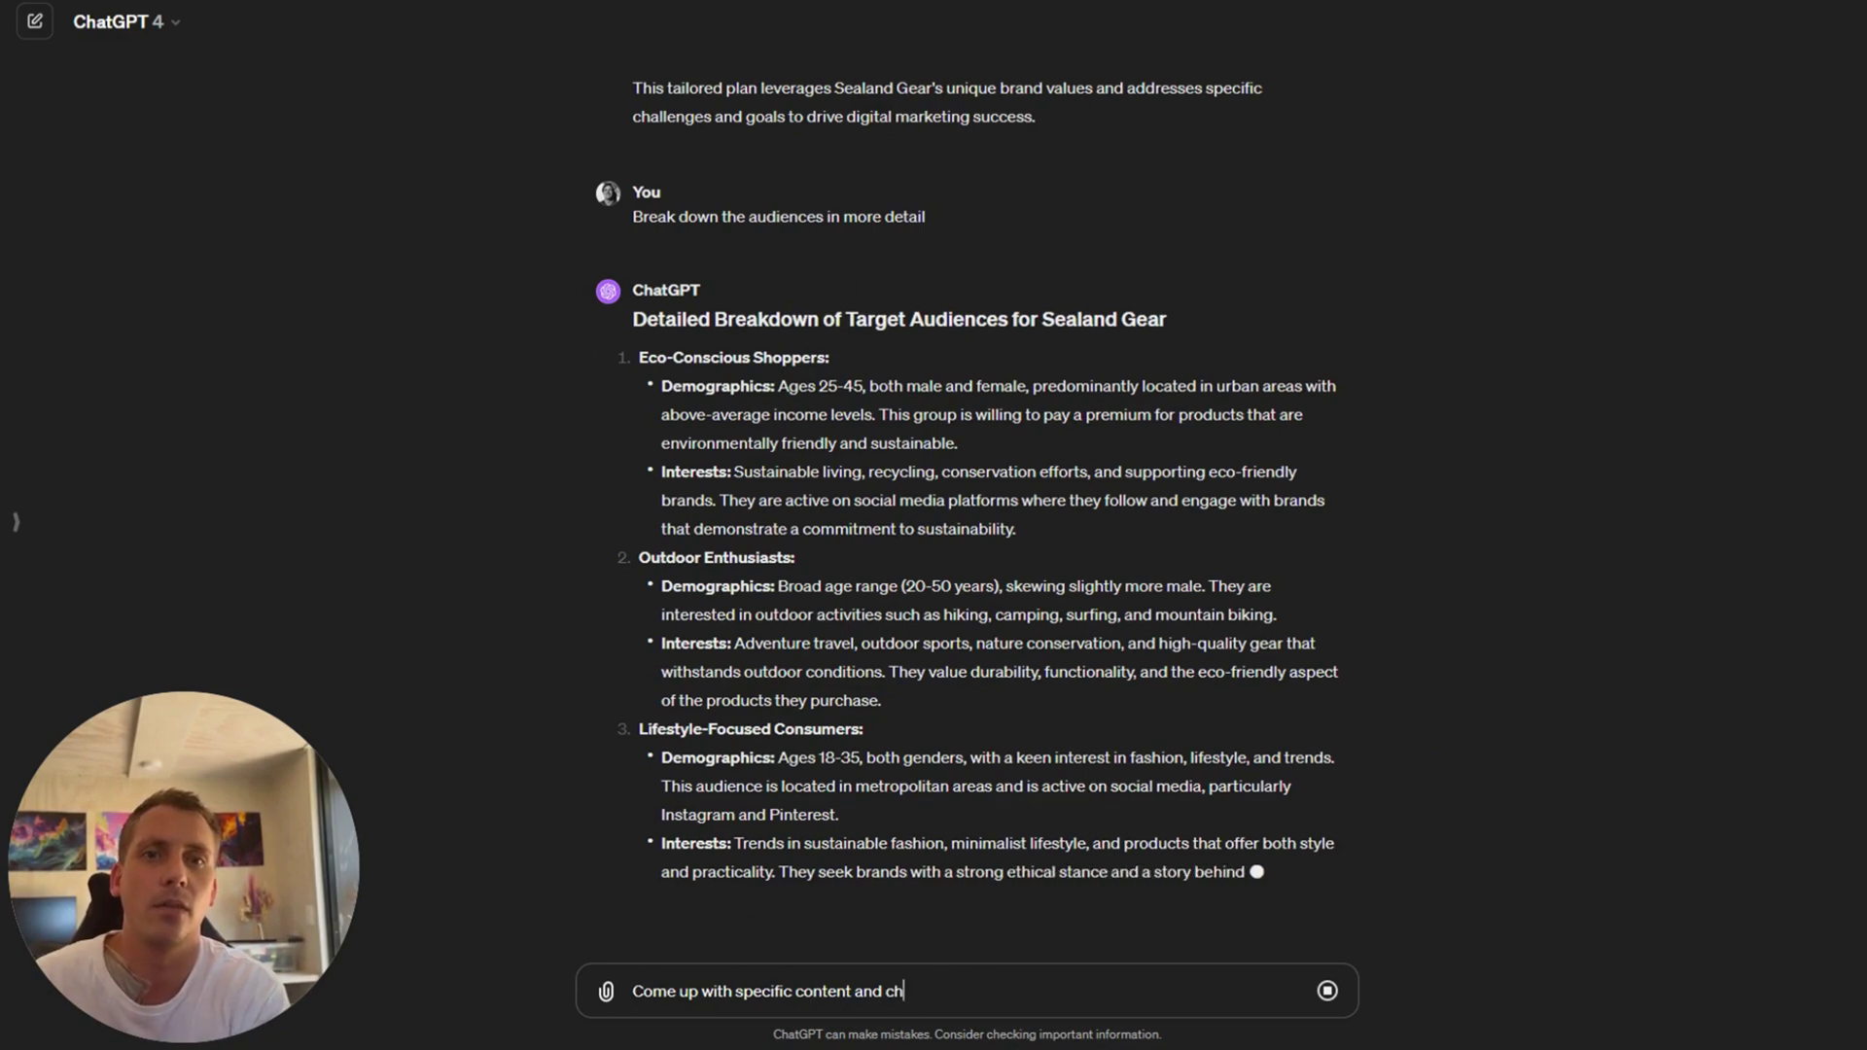
text(annel ideas for each audience)
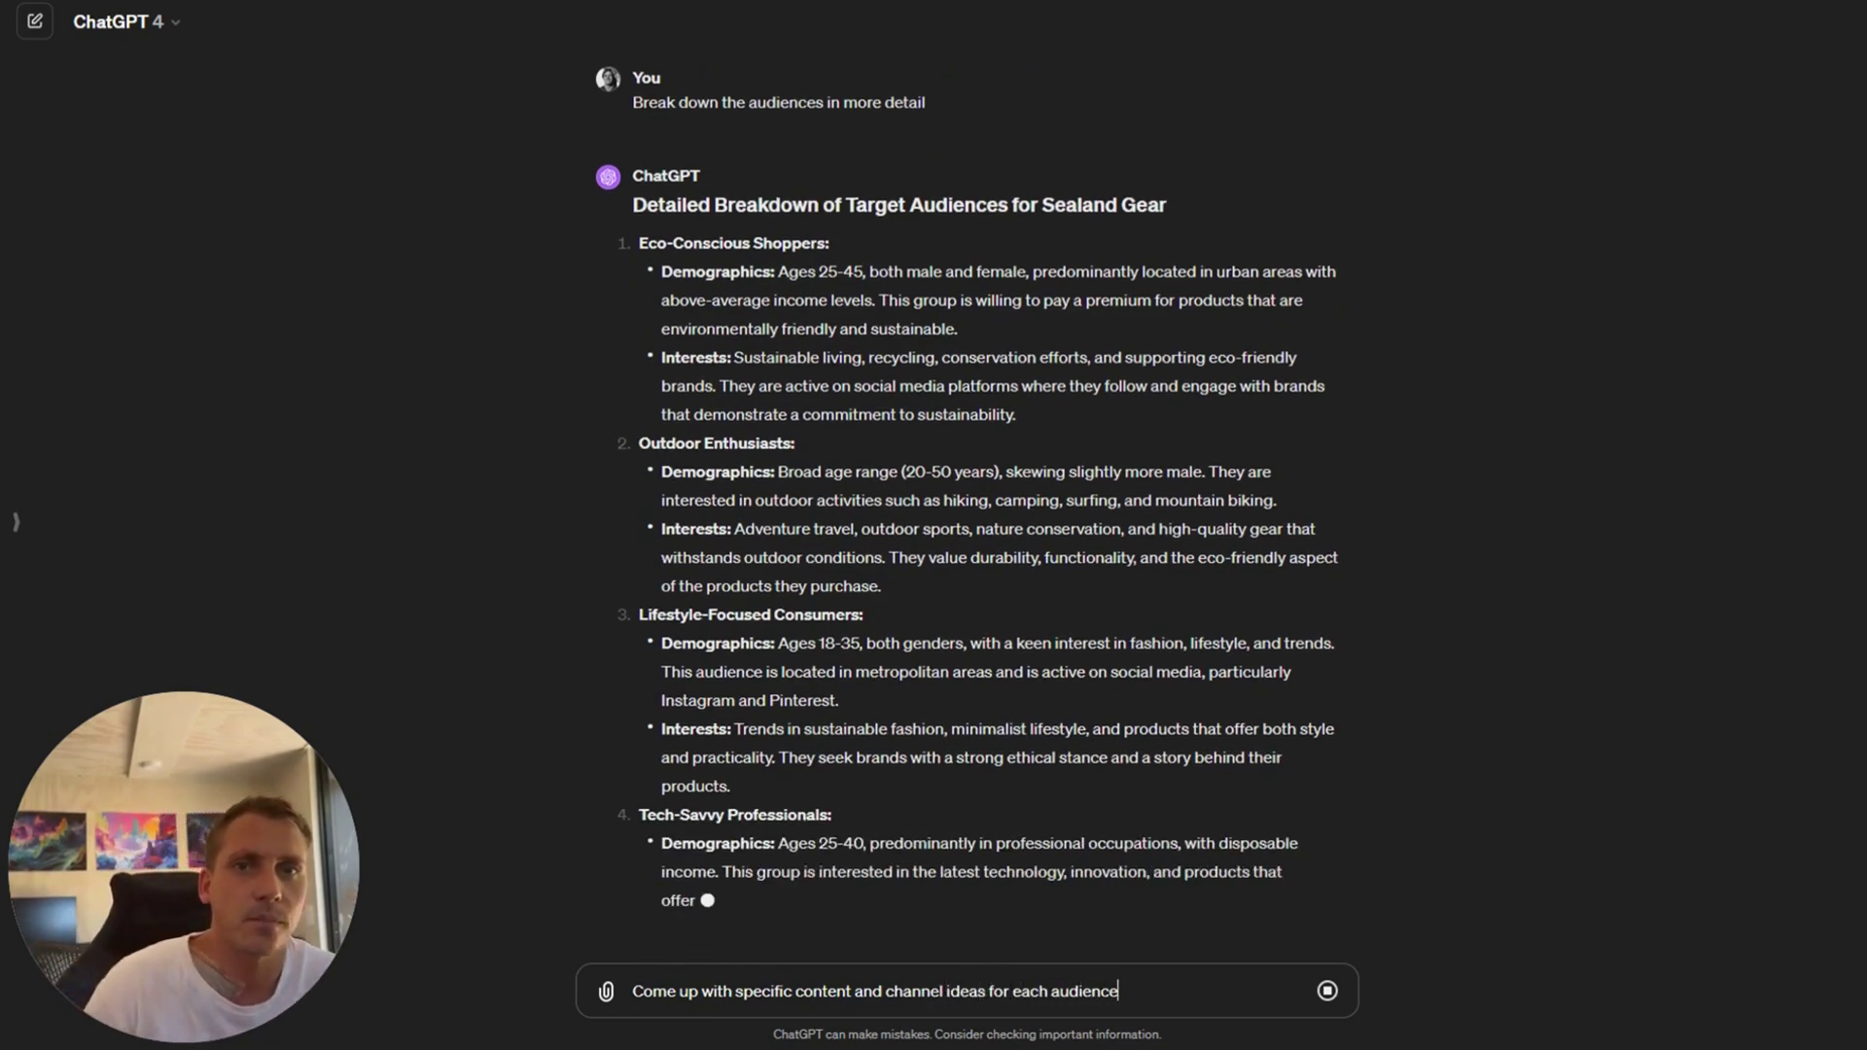
key(Return)
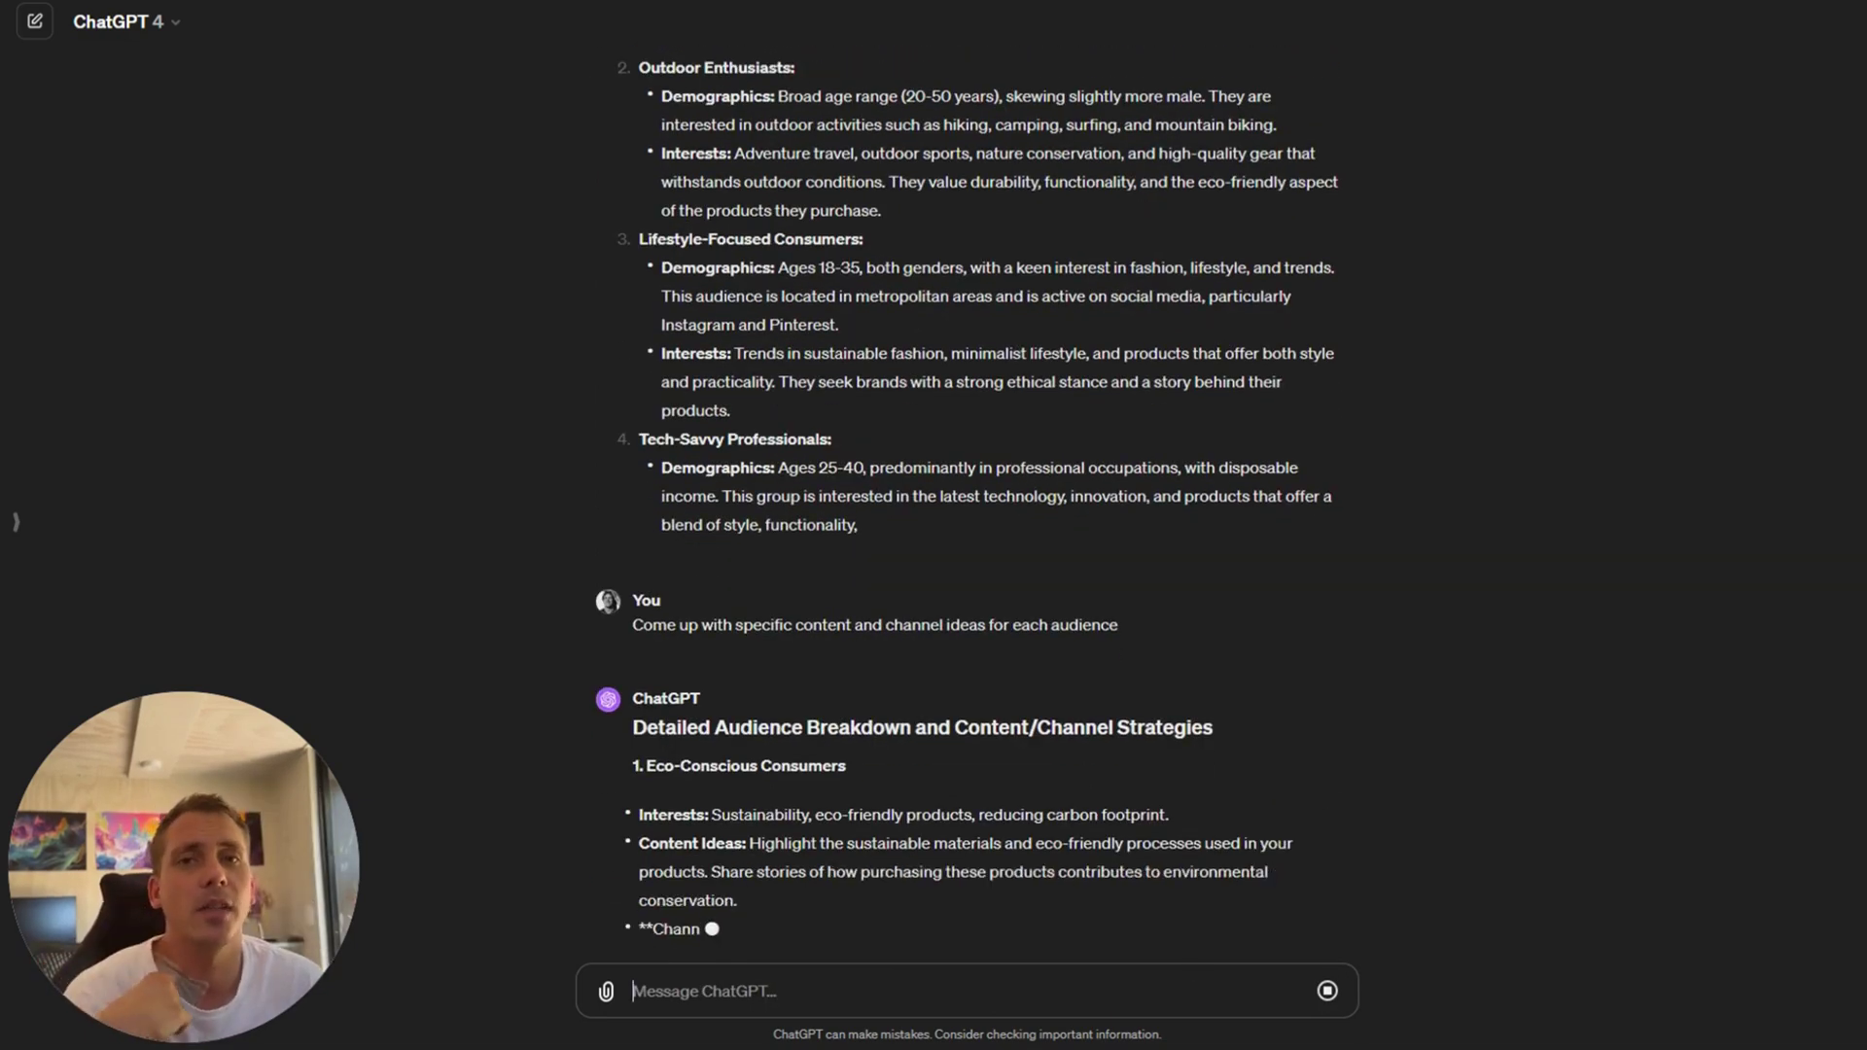
Follow the content and channel strategies for eco-conscious consumers, outdoor enthusiasts and adventure travelers as they are generated.
scroll(722, 807, up, 1)
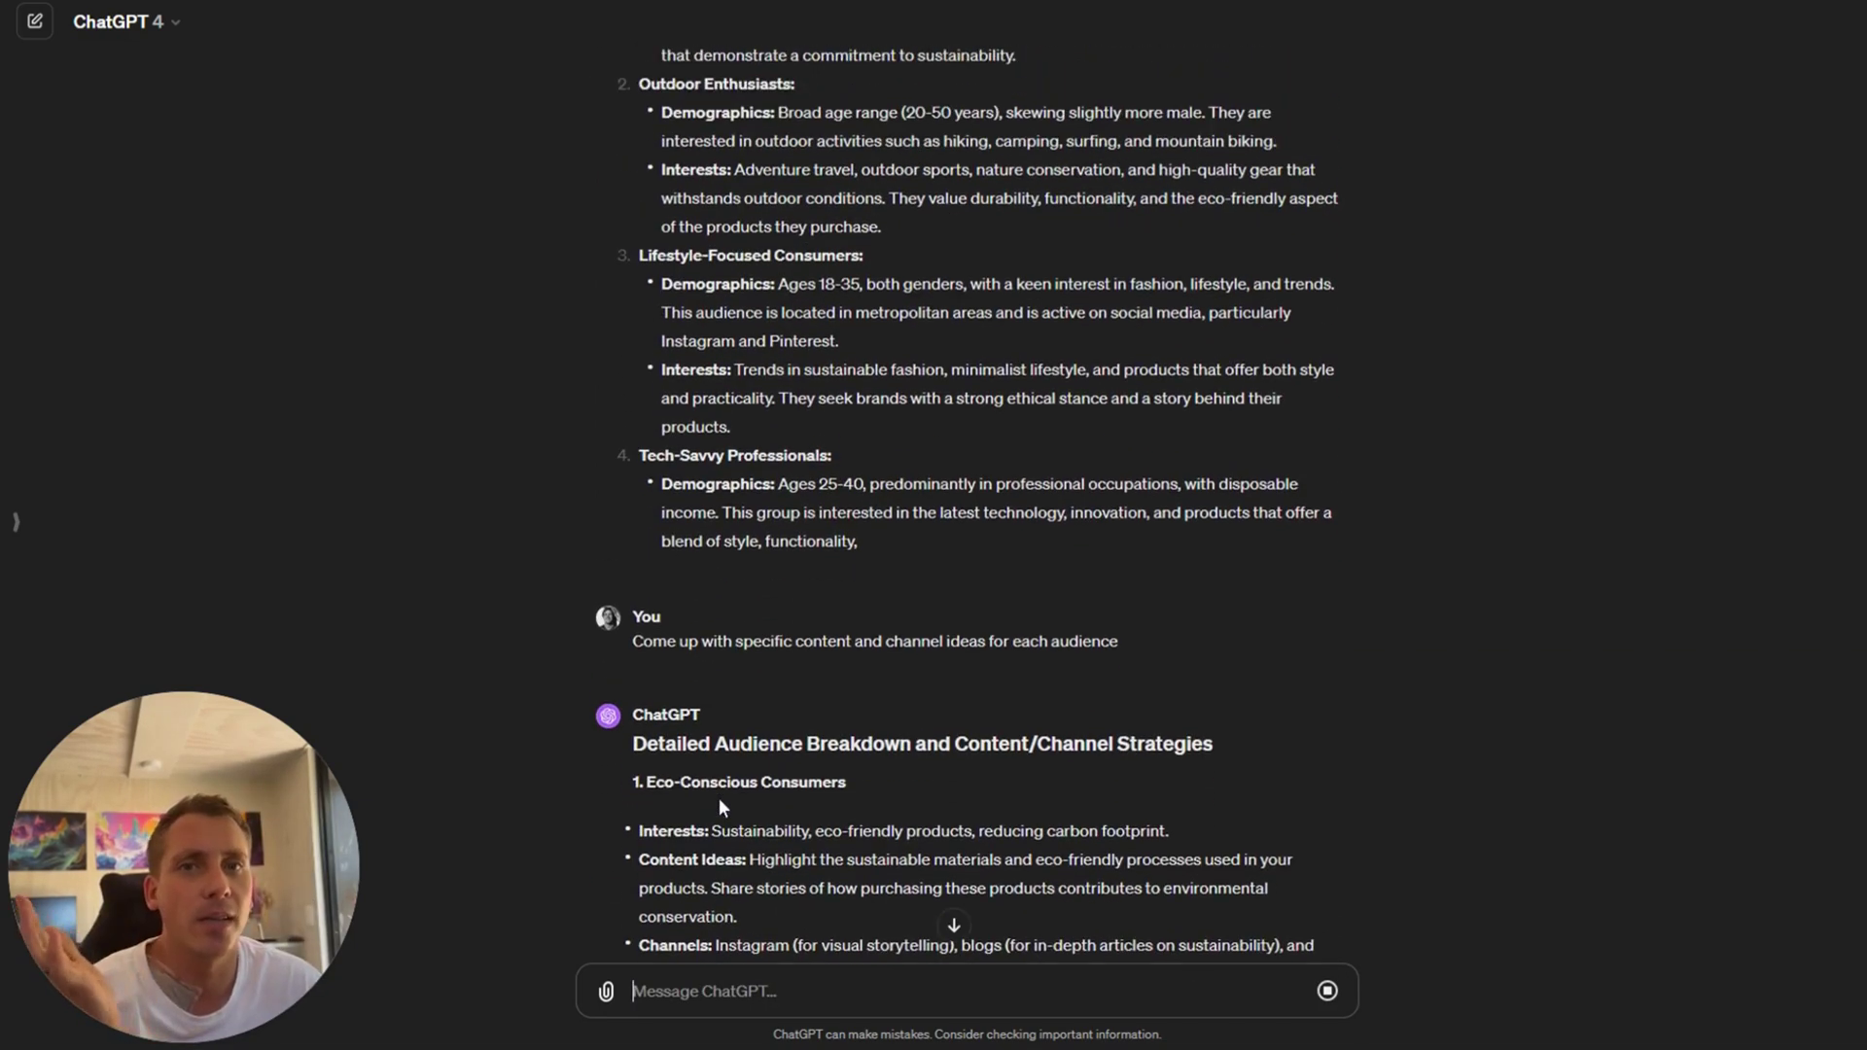
scroll(723, 807, down, 1)
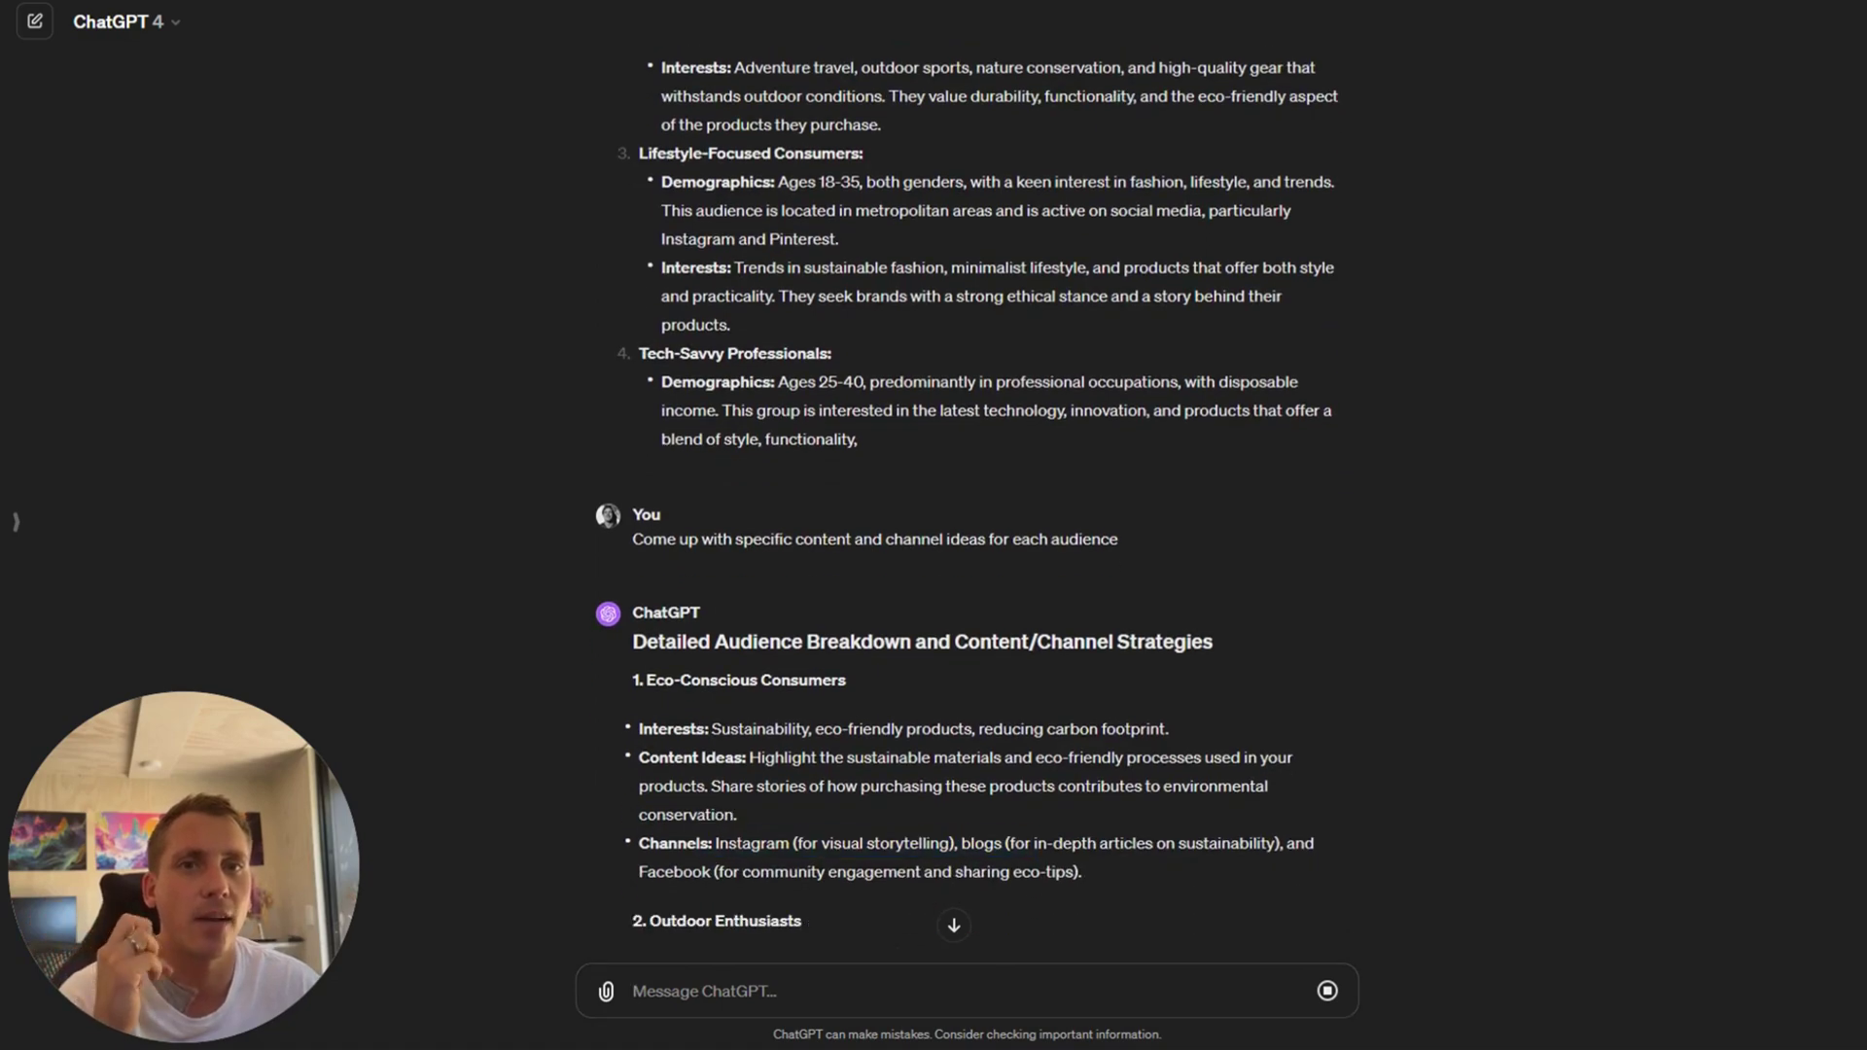
scroll(991, 762, down, 1)
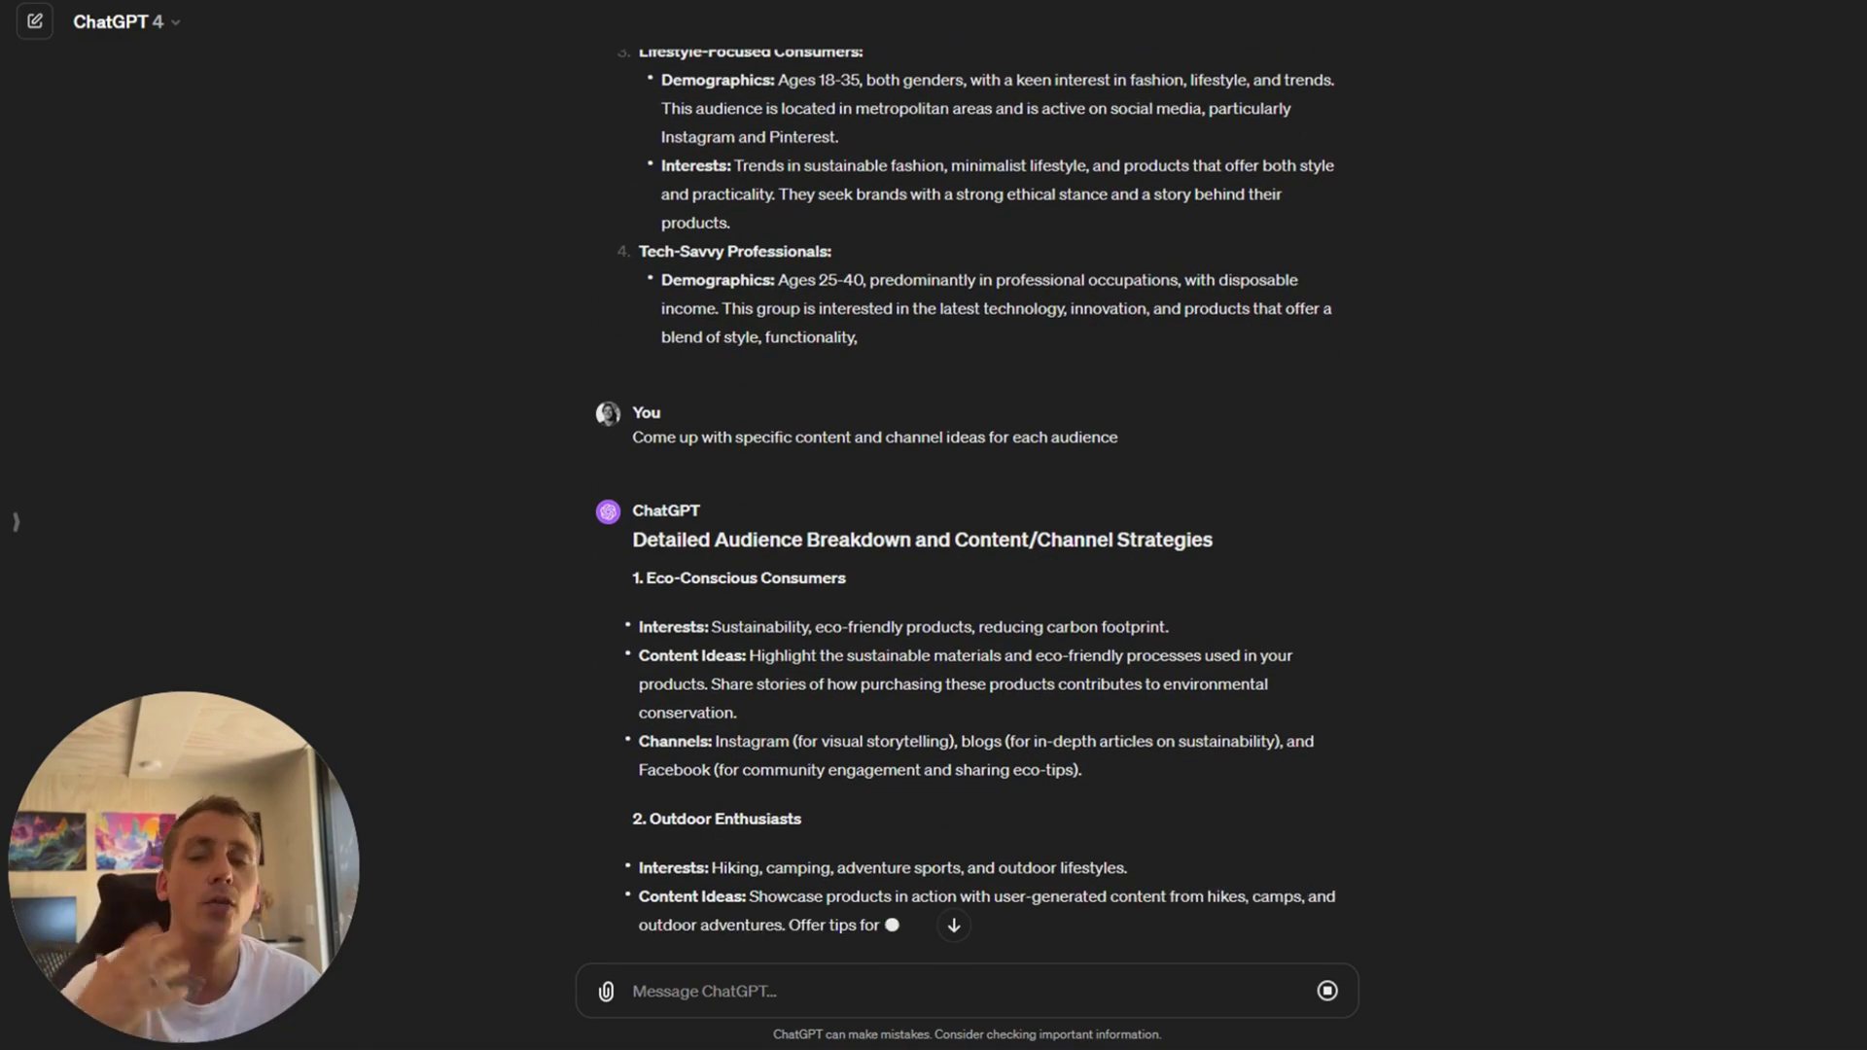
scroll(1065, 727, down, 1)
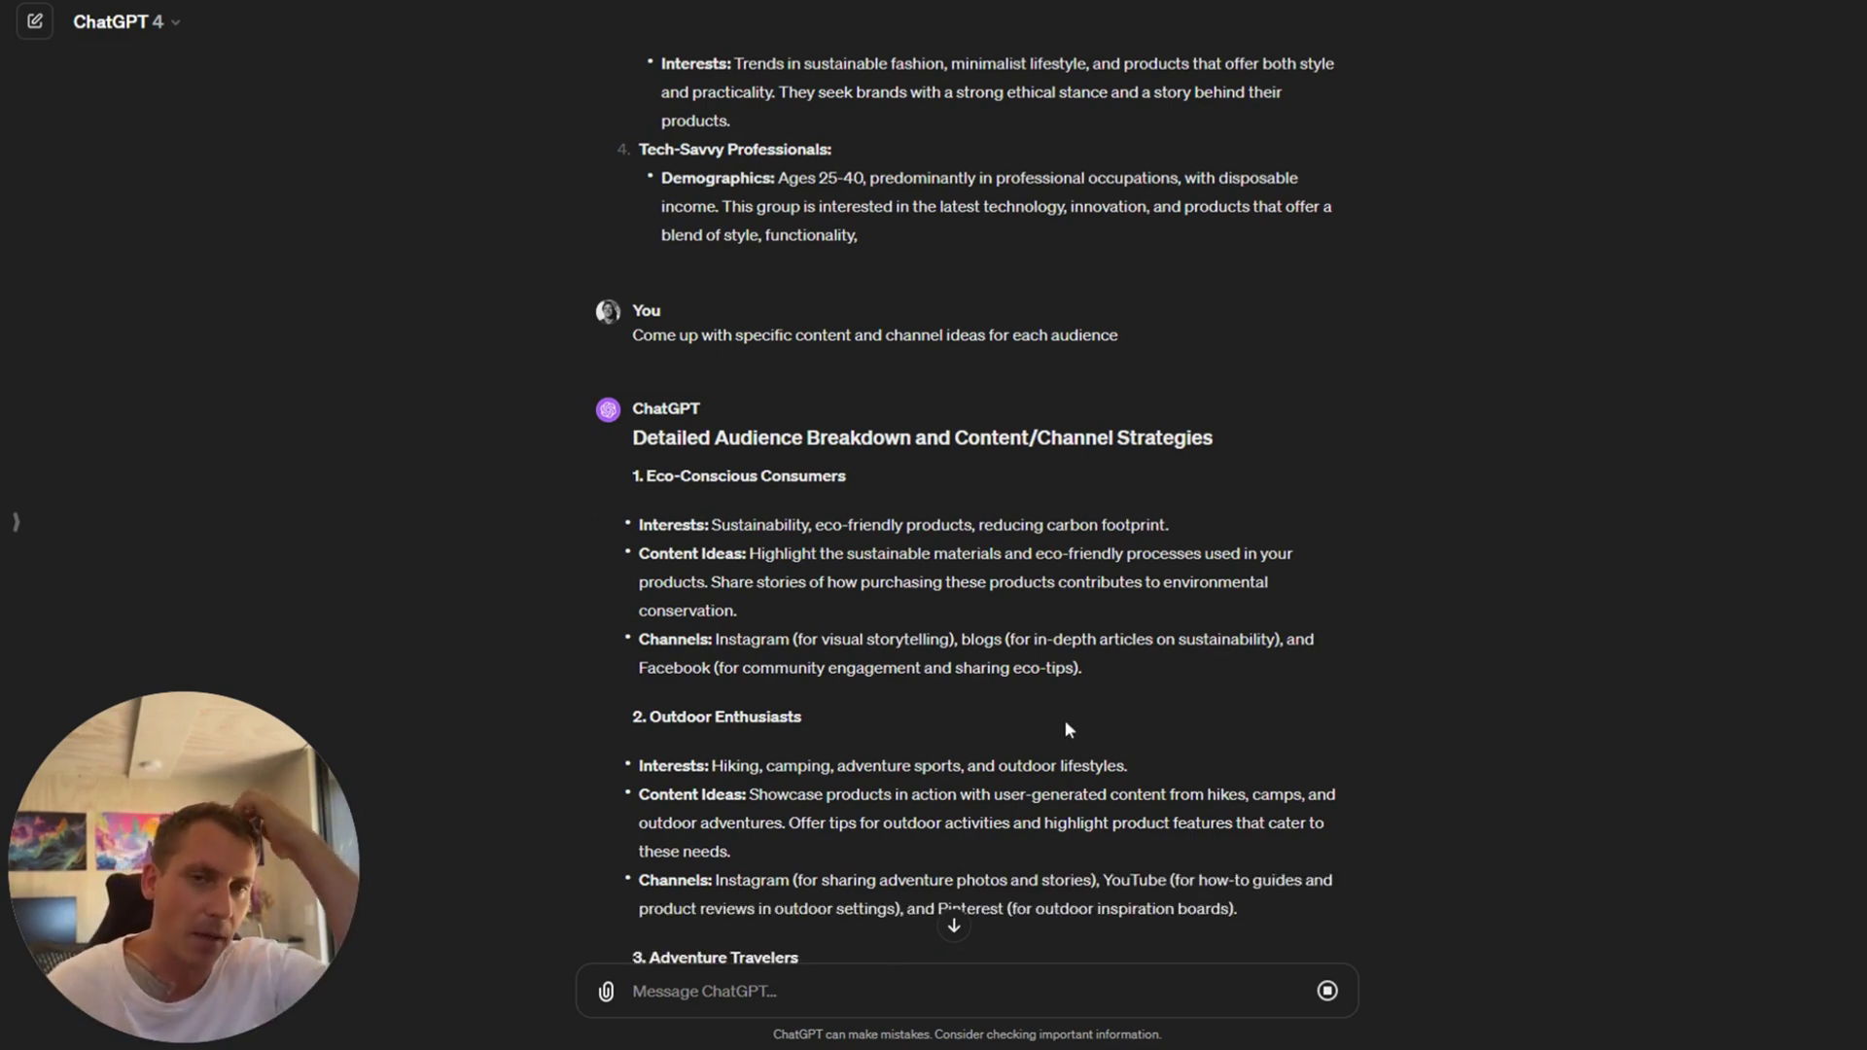
scroll(940, 904, down, 2)
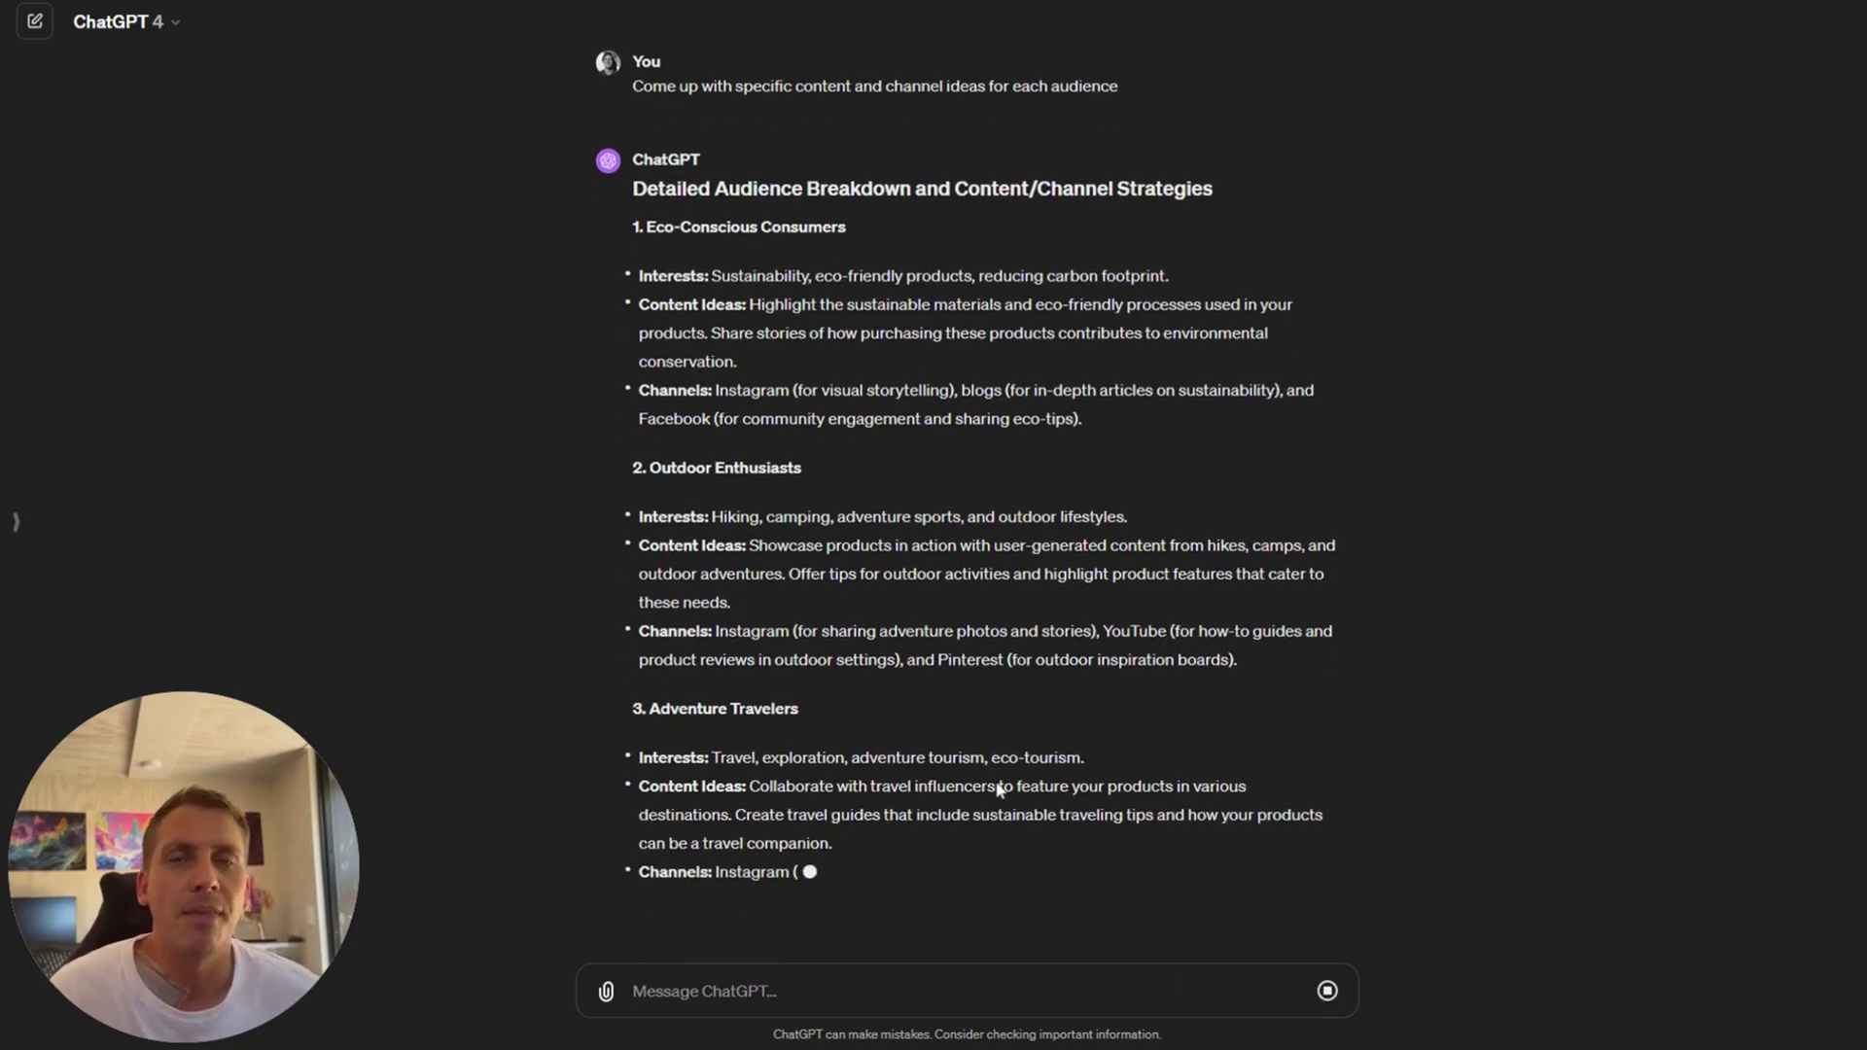
Look back through the earlier replies and return to the per-audience content and channel ideas.
scroll(842, 613, up, 5)
scroll(842, 616, up, 15)
scroll(812, 399, down, 1)
scroll(803, 379, up, 1)
drag(637, 221, 823, 442)
scroll(823, 443, up, 1)
scroll(862, 383, up, 2)
scroll(646, 223, down, 1)
drag(647, 212, 1141, 334)
click(1042, 328)
drag(639, 308, 997, 337)
drag(919, 280, 639, 251)
click(642, 251)
scroll(803, 376, down, 2)
scroll(805, 377, up, 2)
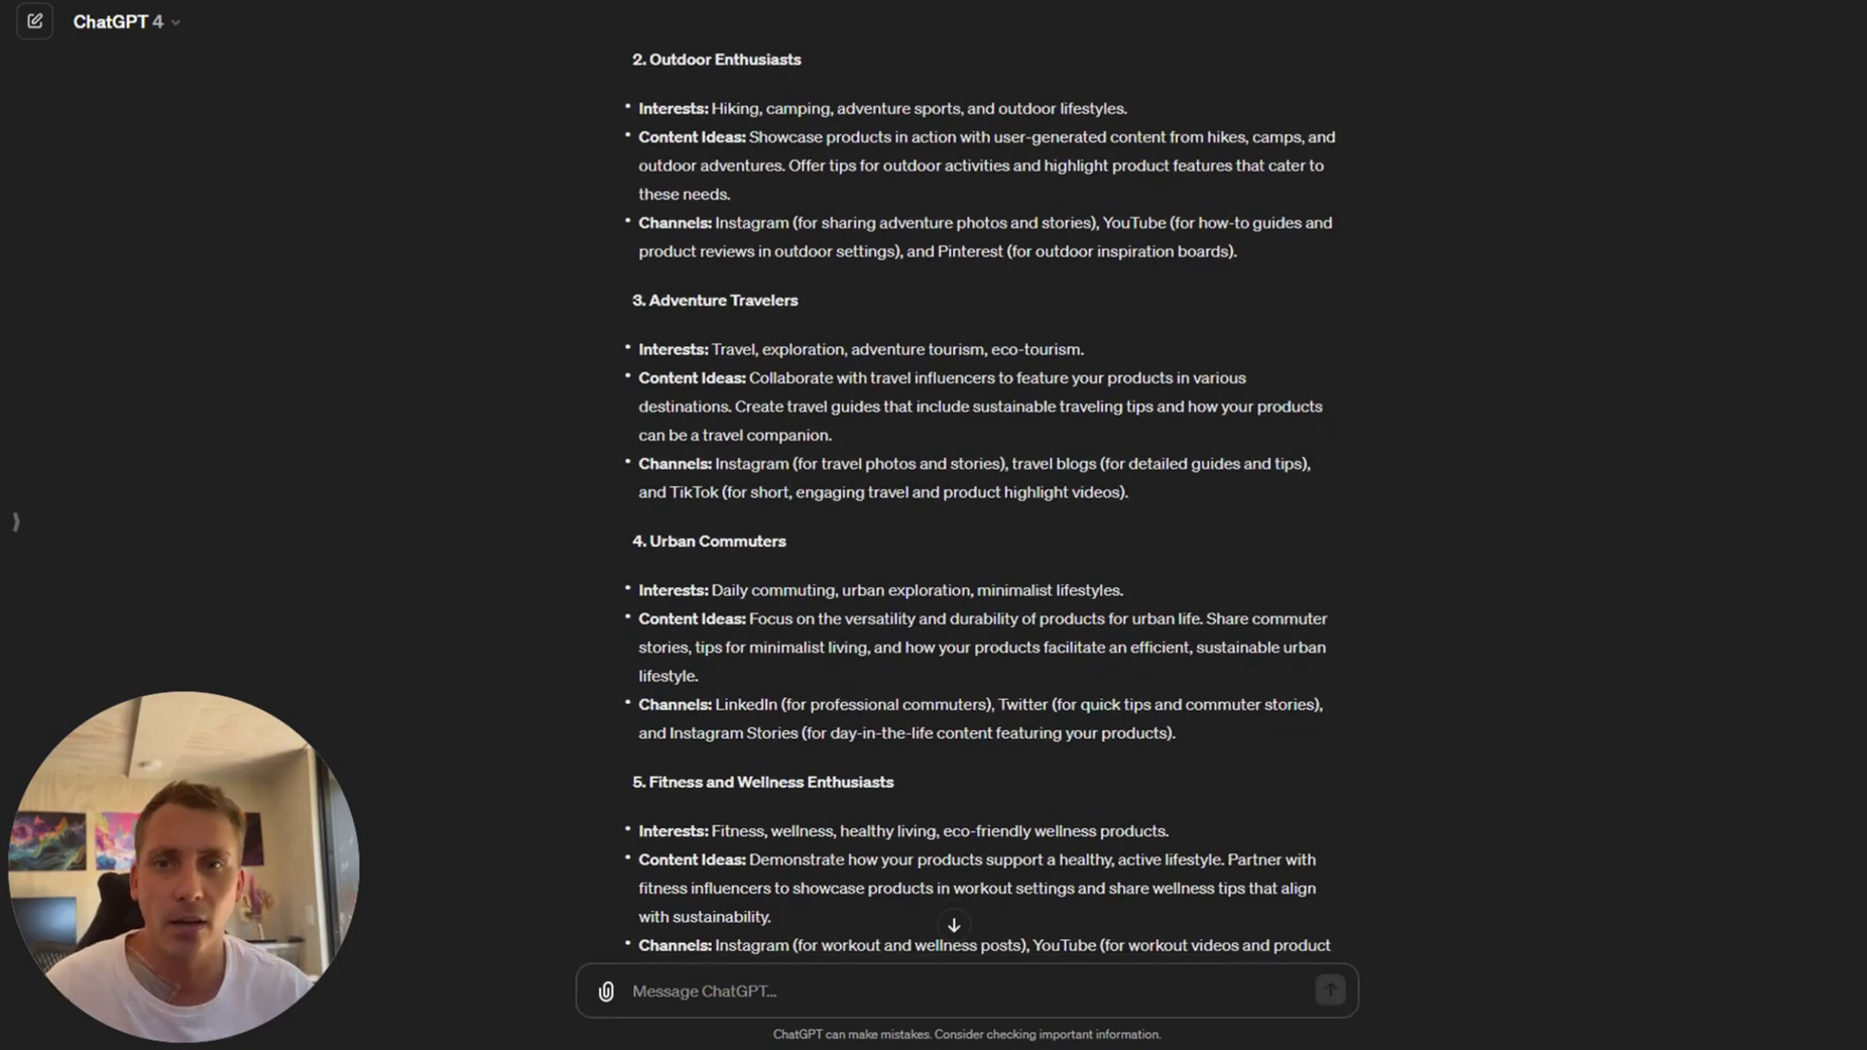
Ask "What platform should I use for email marketing and how should I segment my list".
text(What platform should I use for email marketing and how s)
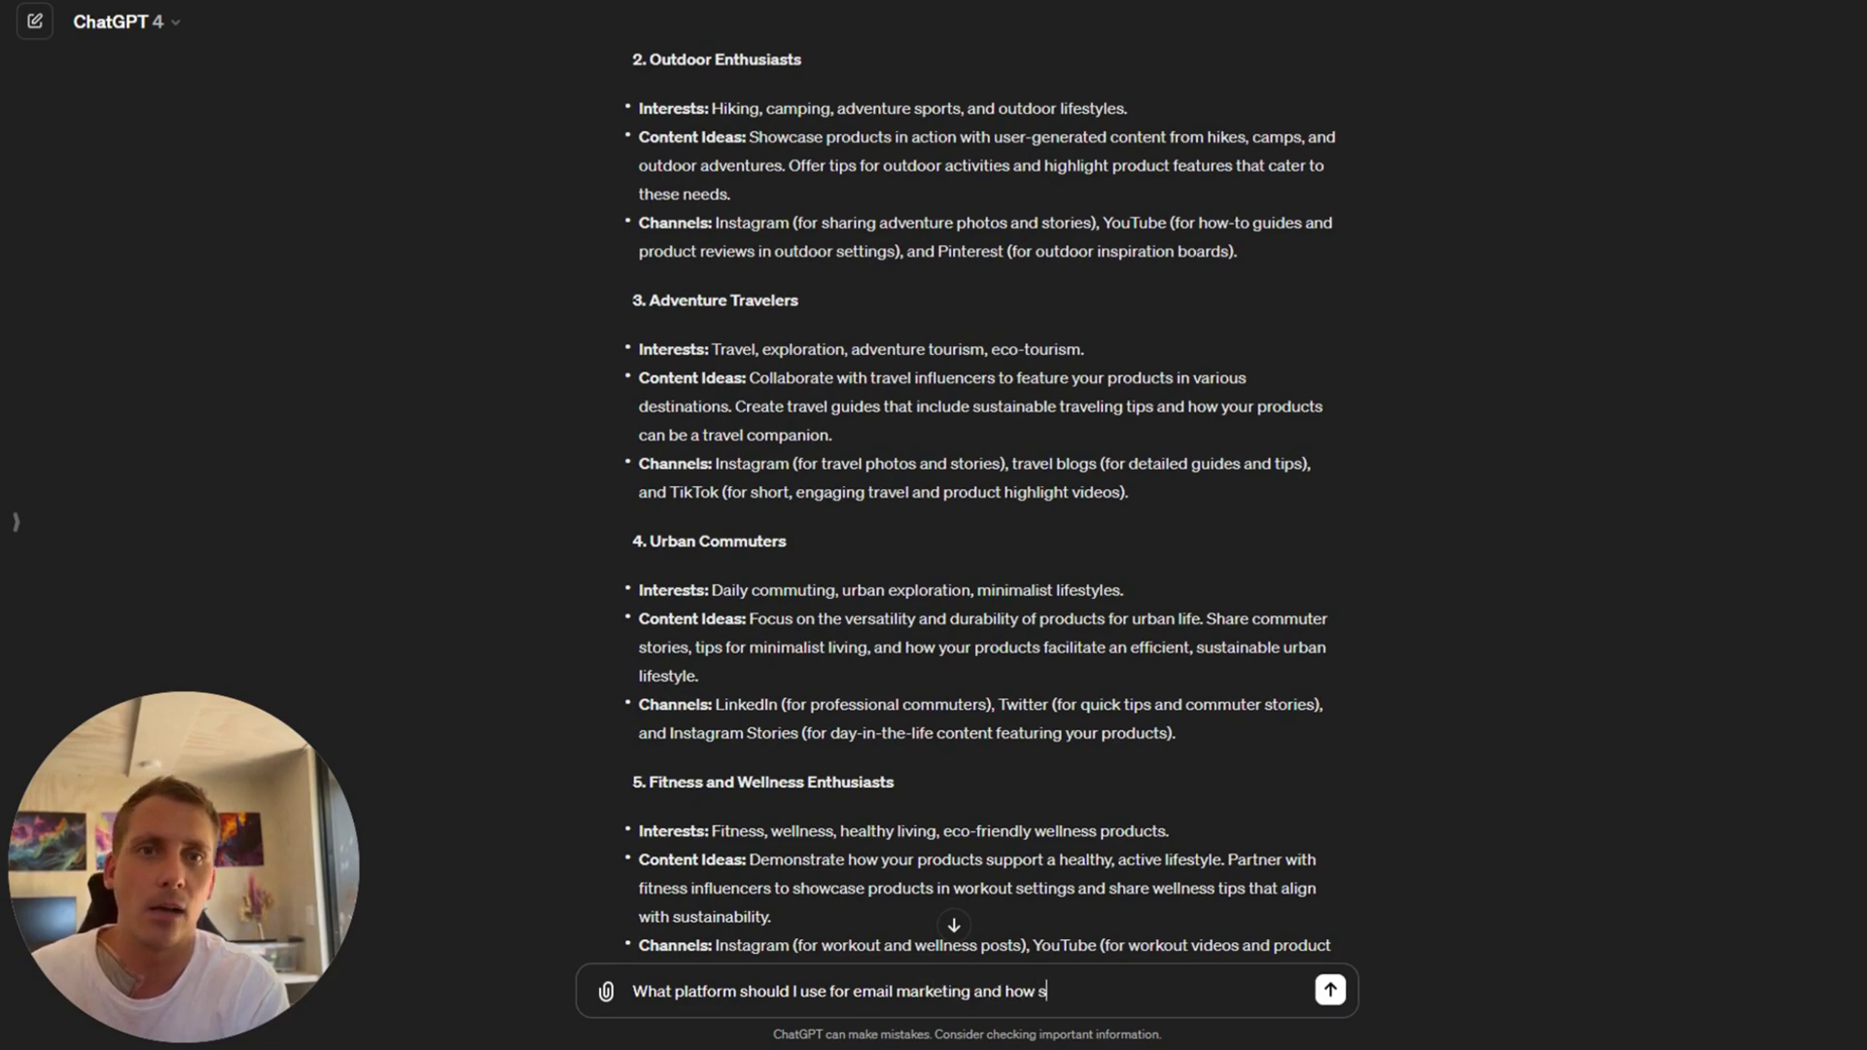
text(hould I segment my list)
key(Return)
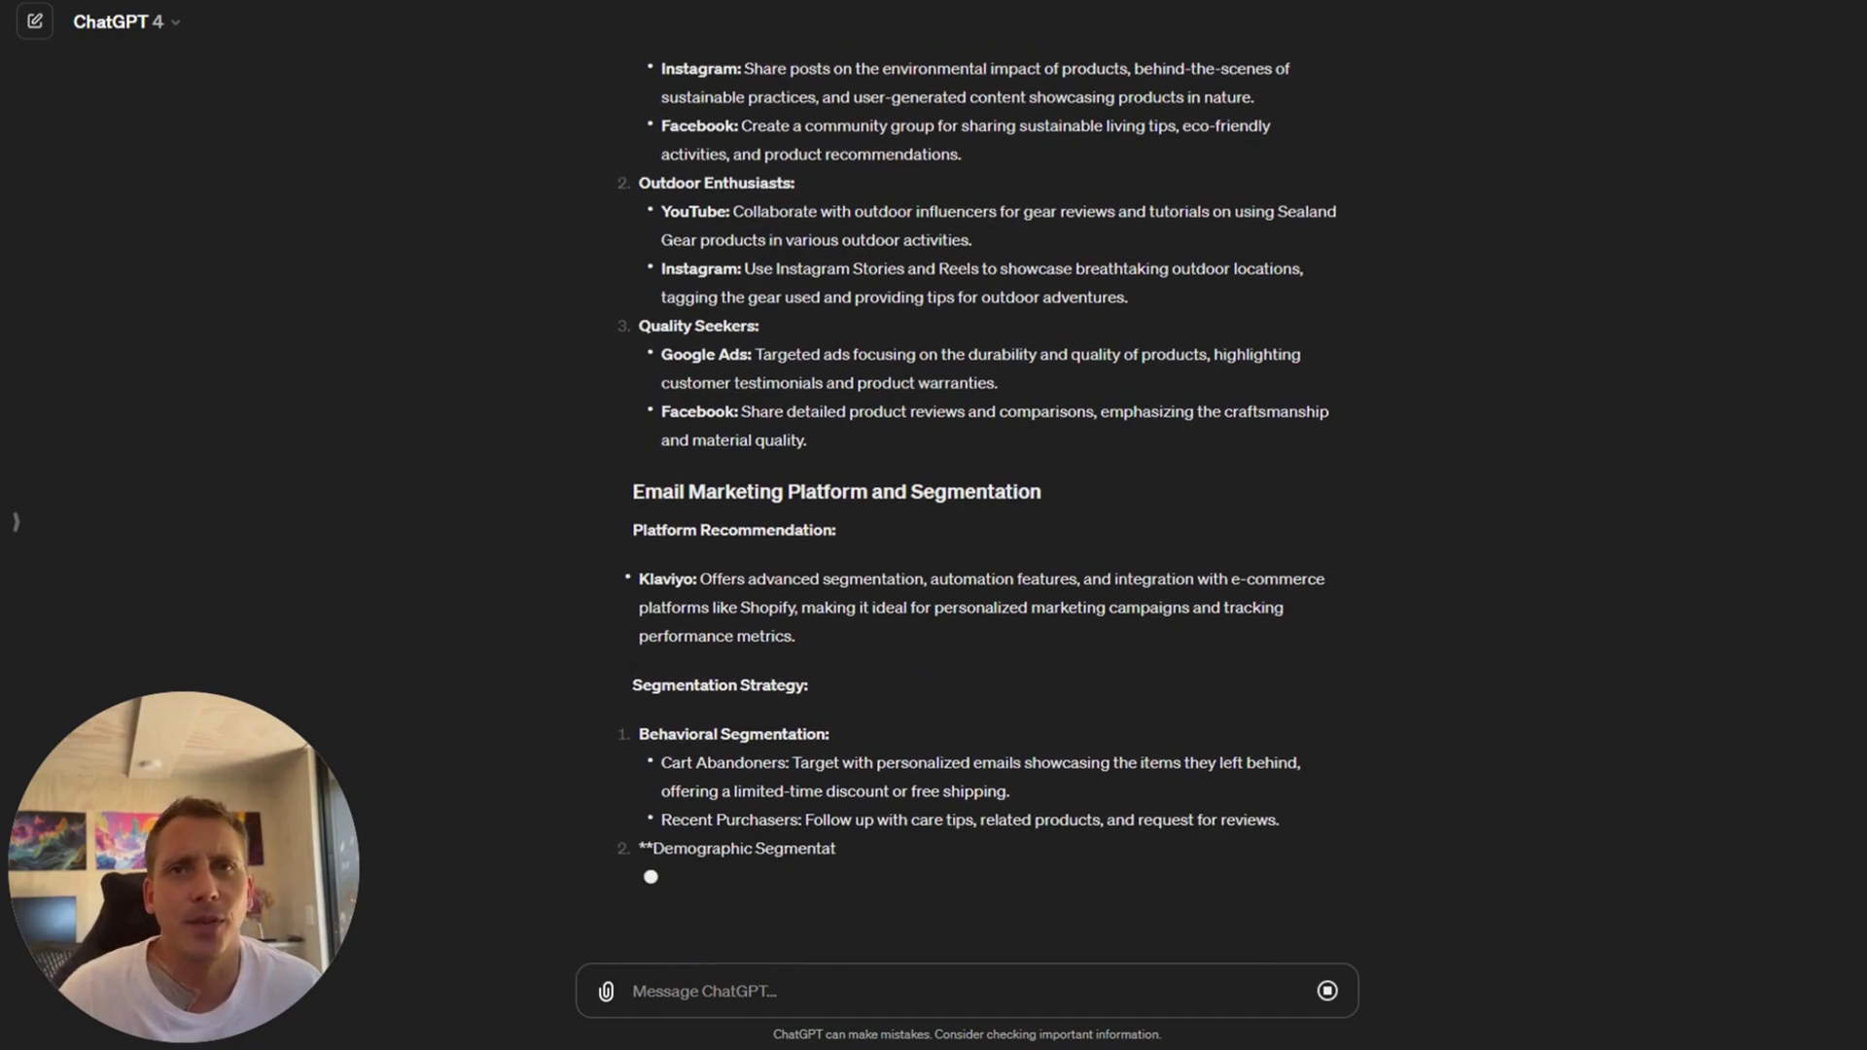
Read the reply on audience channels, the email marketing platform recommendation and the segmentation strategy.
scroll(836, 612, up, 3)
scroll(978, 526, down, 3)
scroll(977, 525, up, 6)
scroll(977, 526, down, 2)
scroll(1080, 603, down, 4)
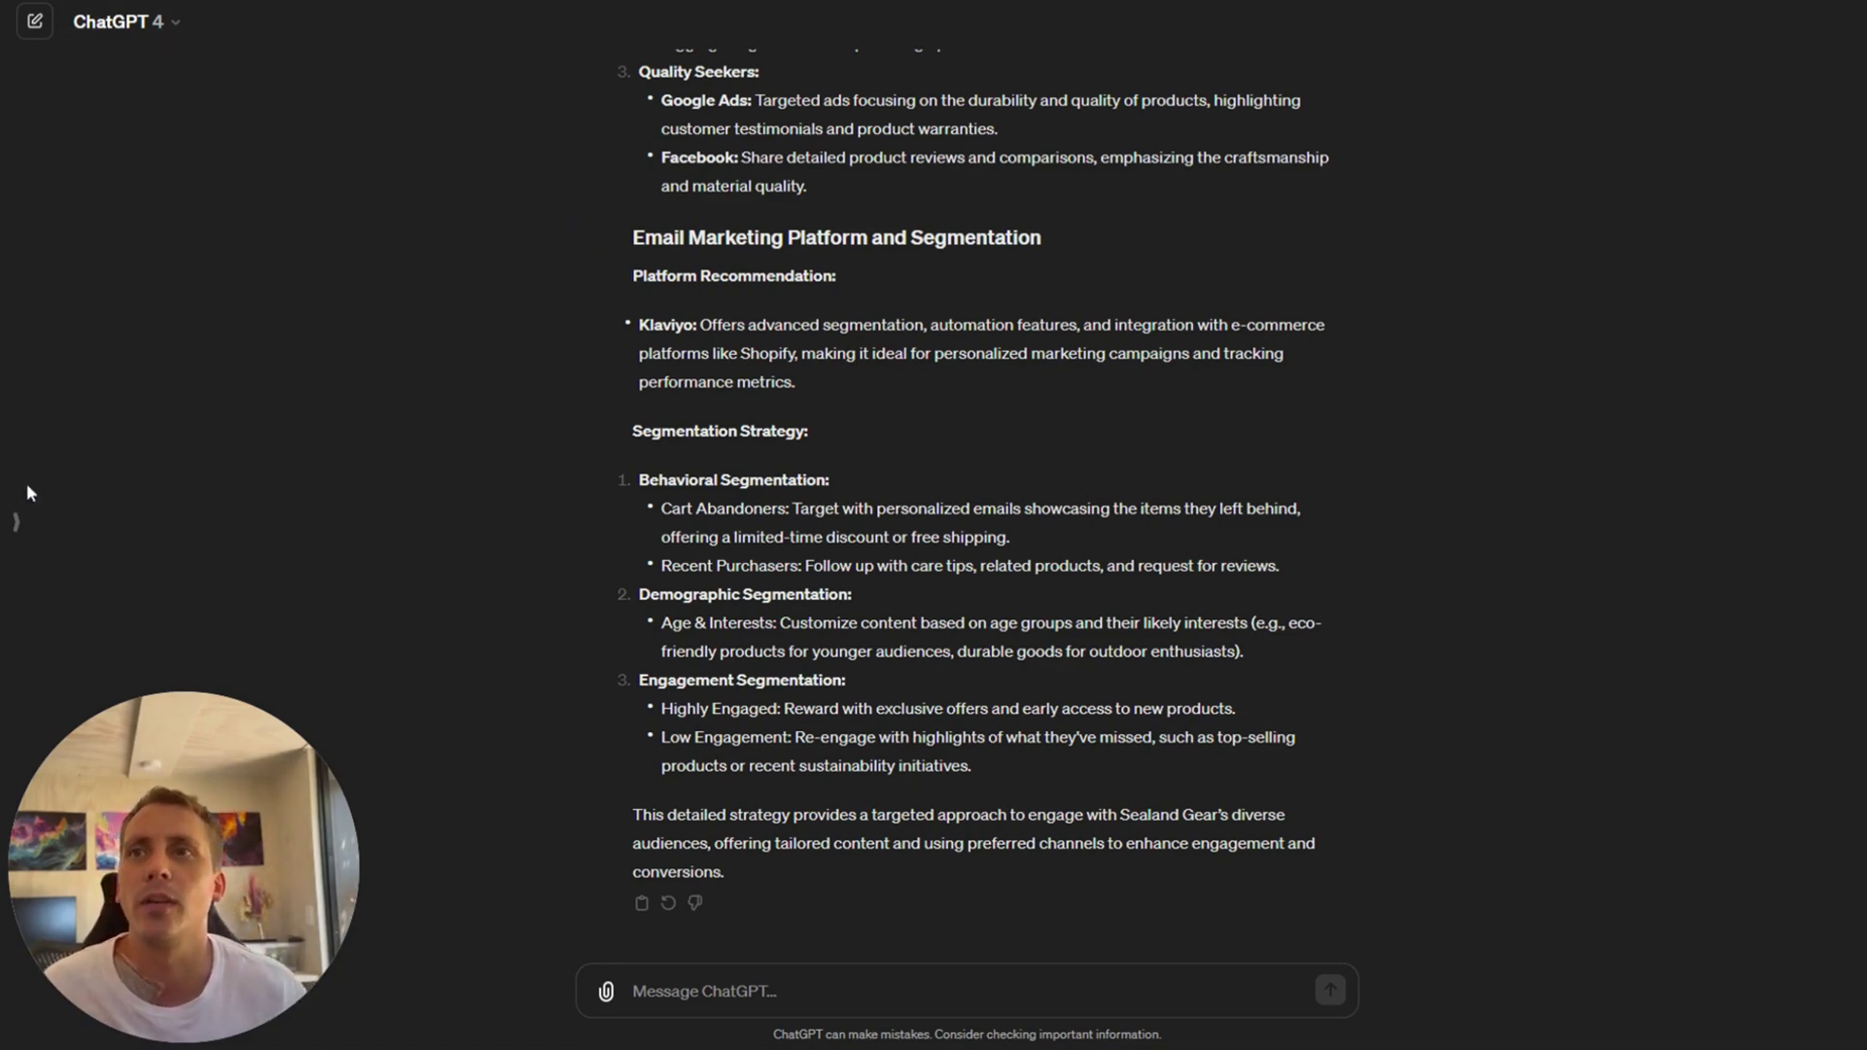
Open the custom GPT "Your Bespoke Digital Marketing Strategy" and start its conversation with "Lets go".
click(16, 522)
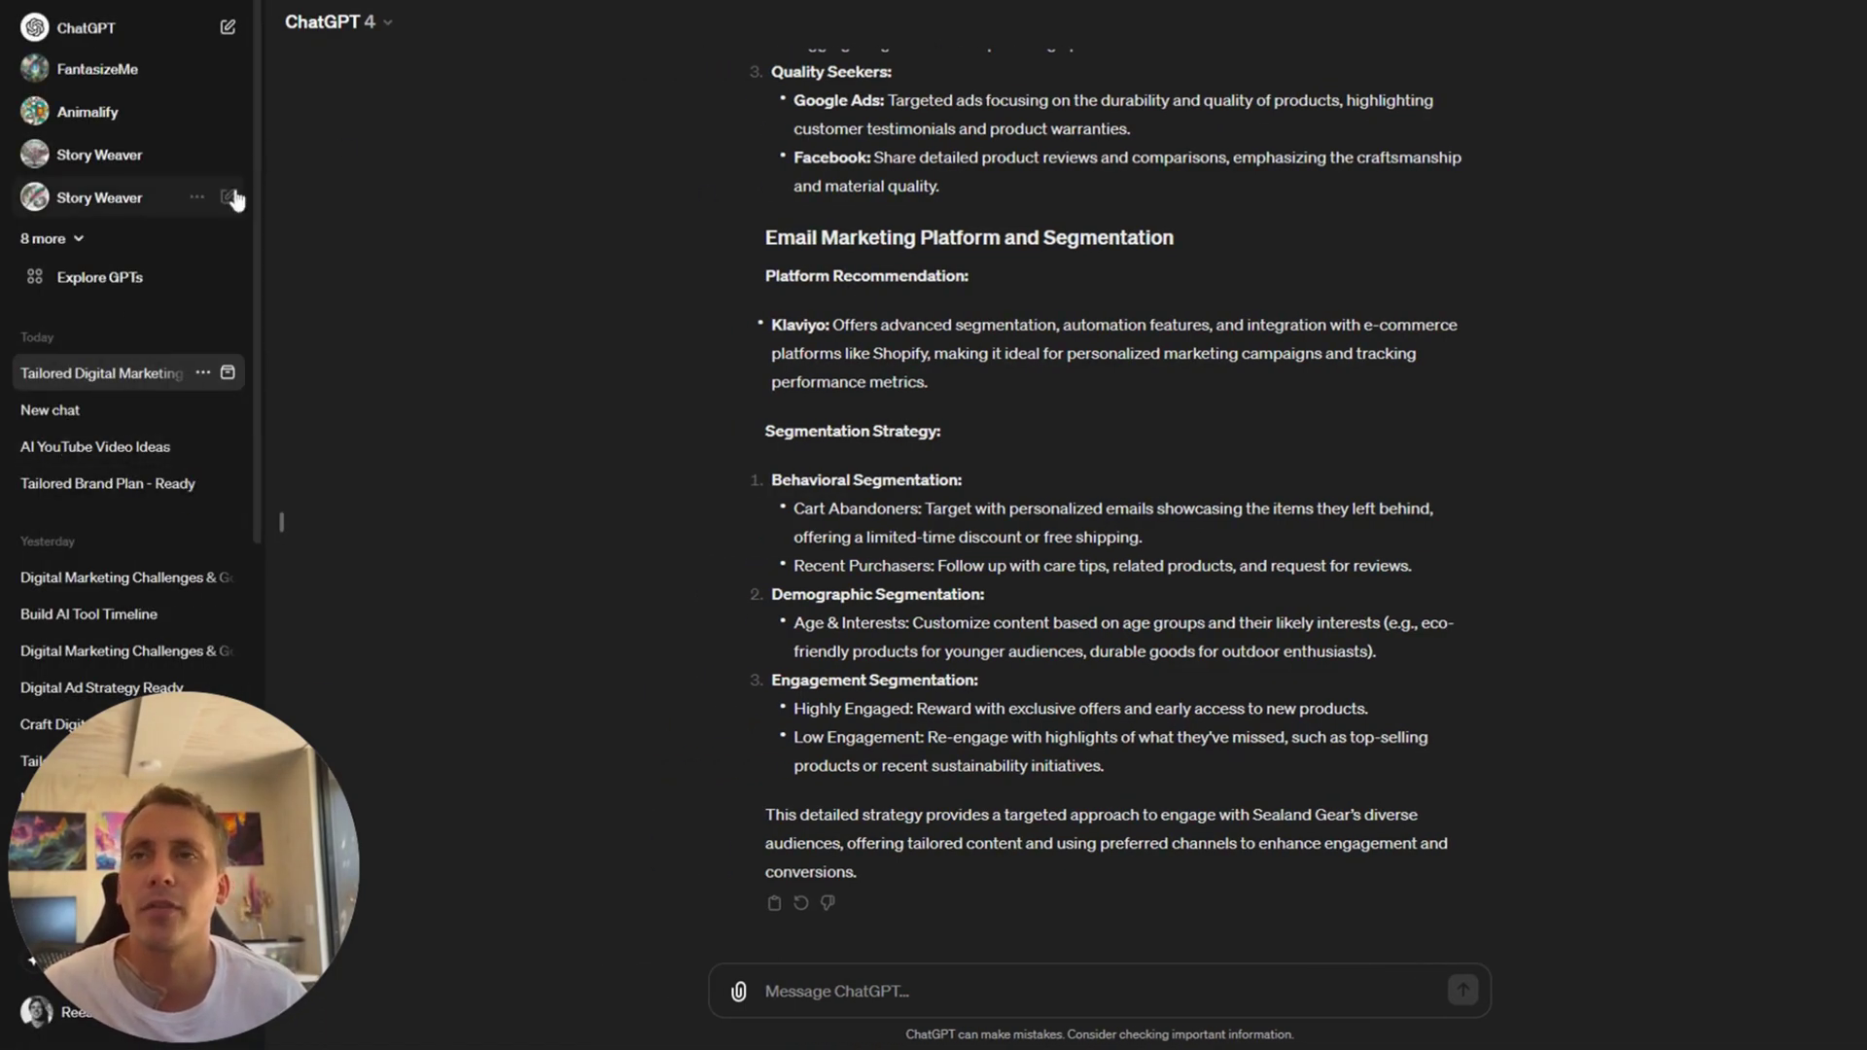
click(72, 243)
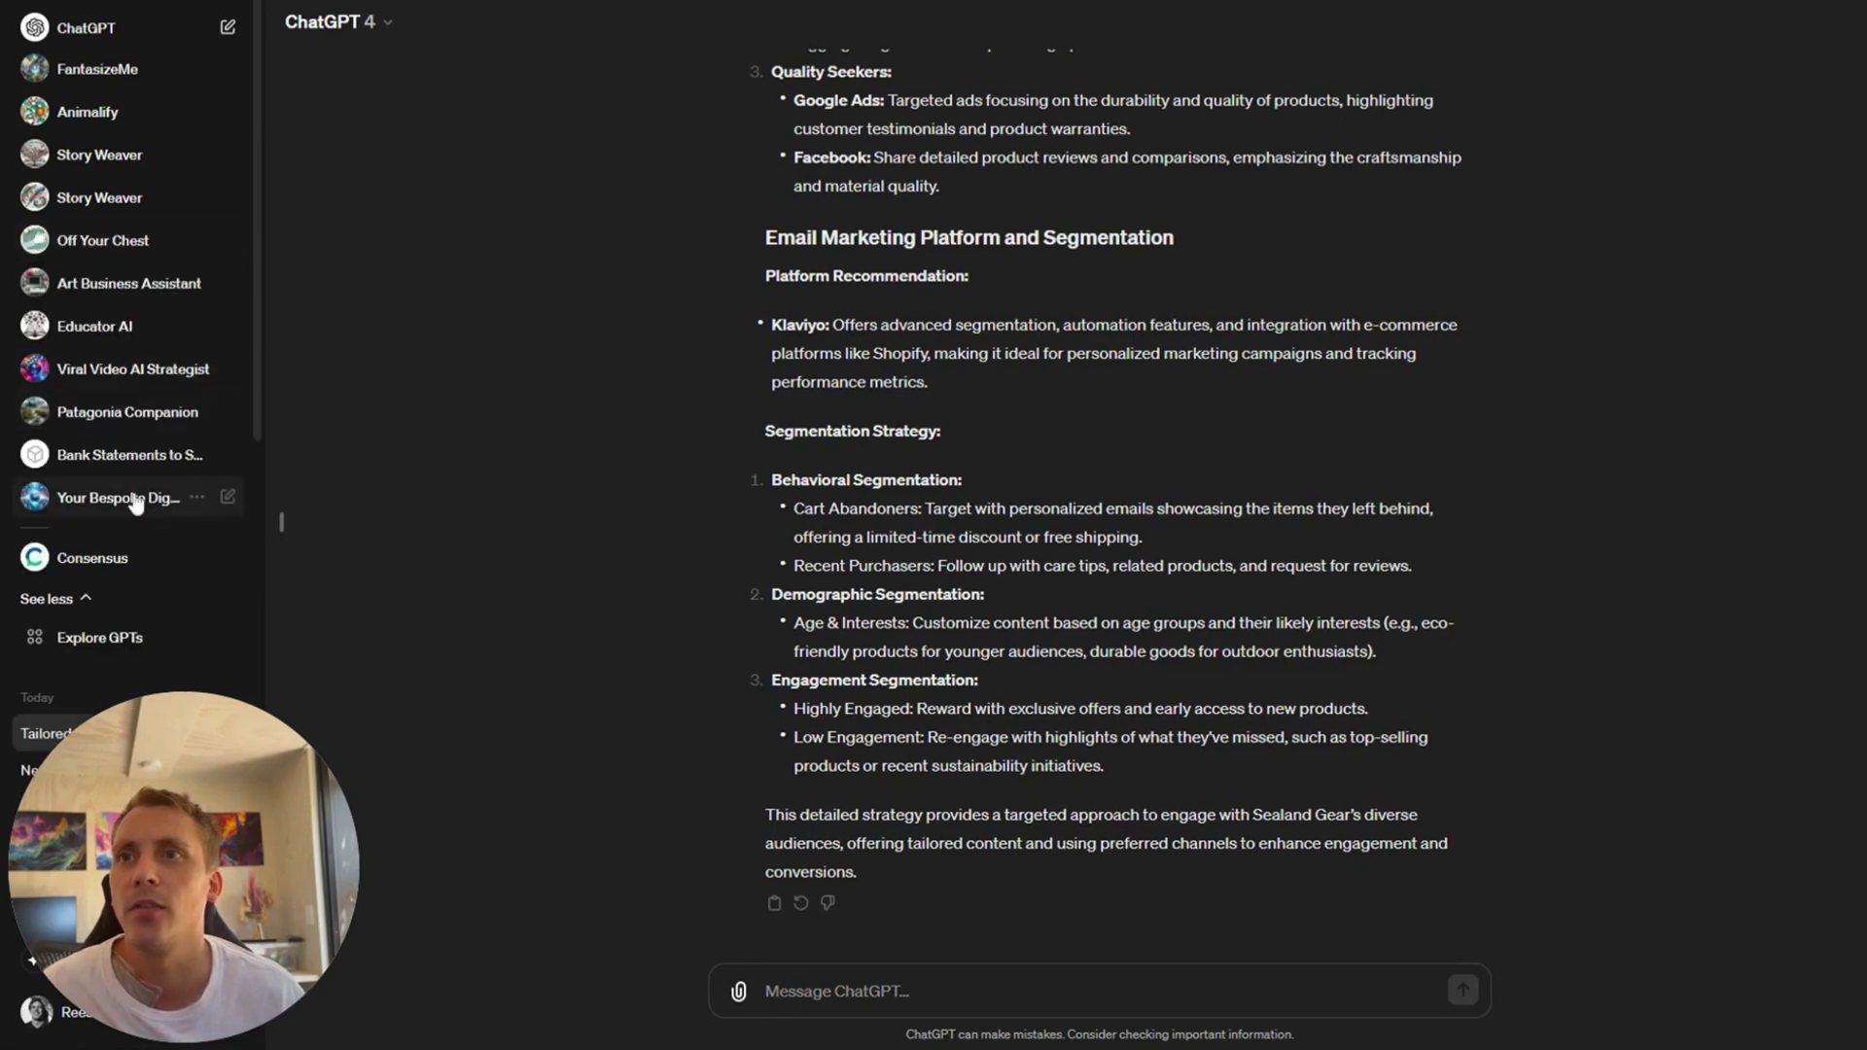
click(100, 498)
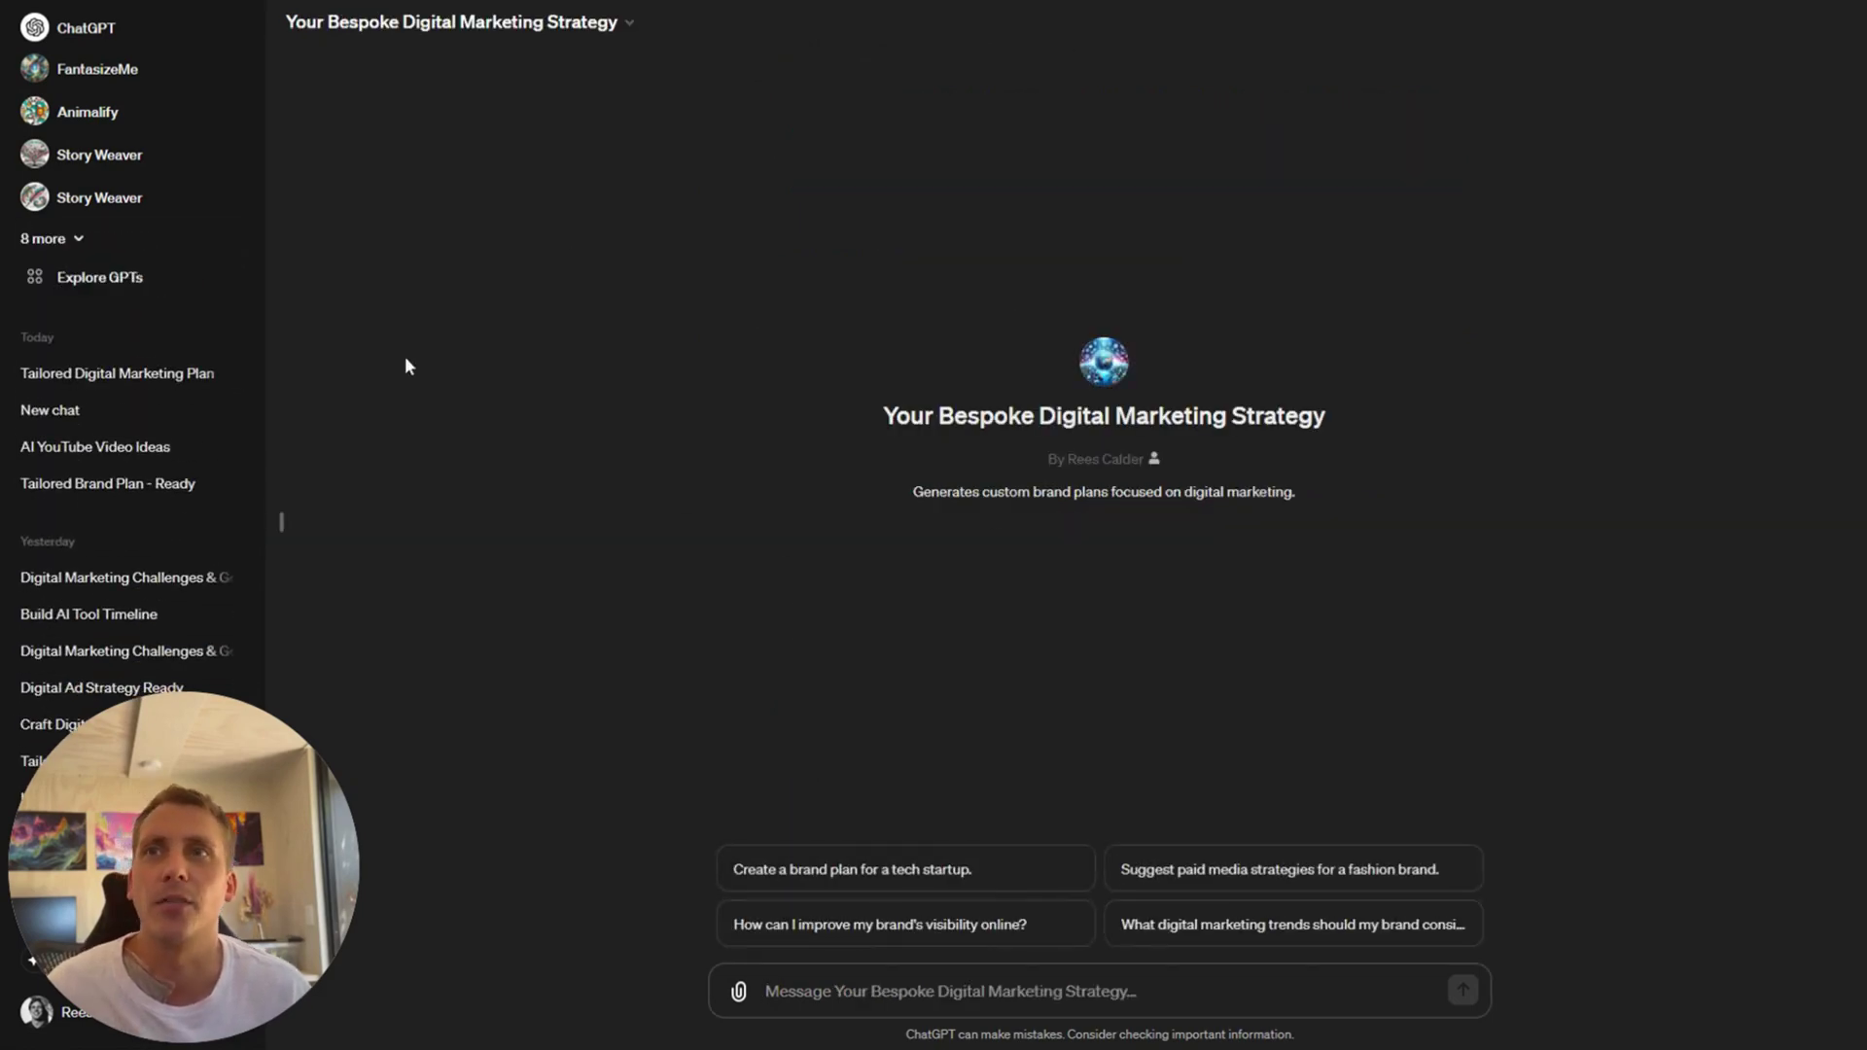
click(280, 521)
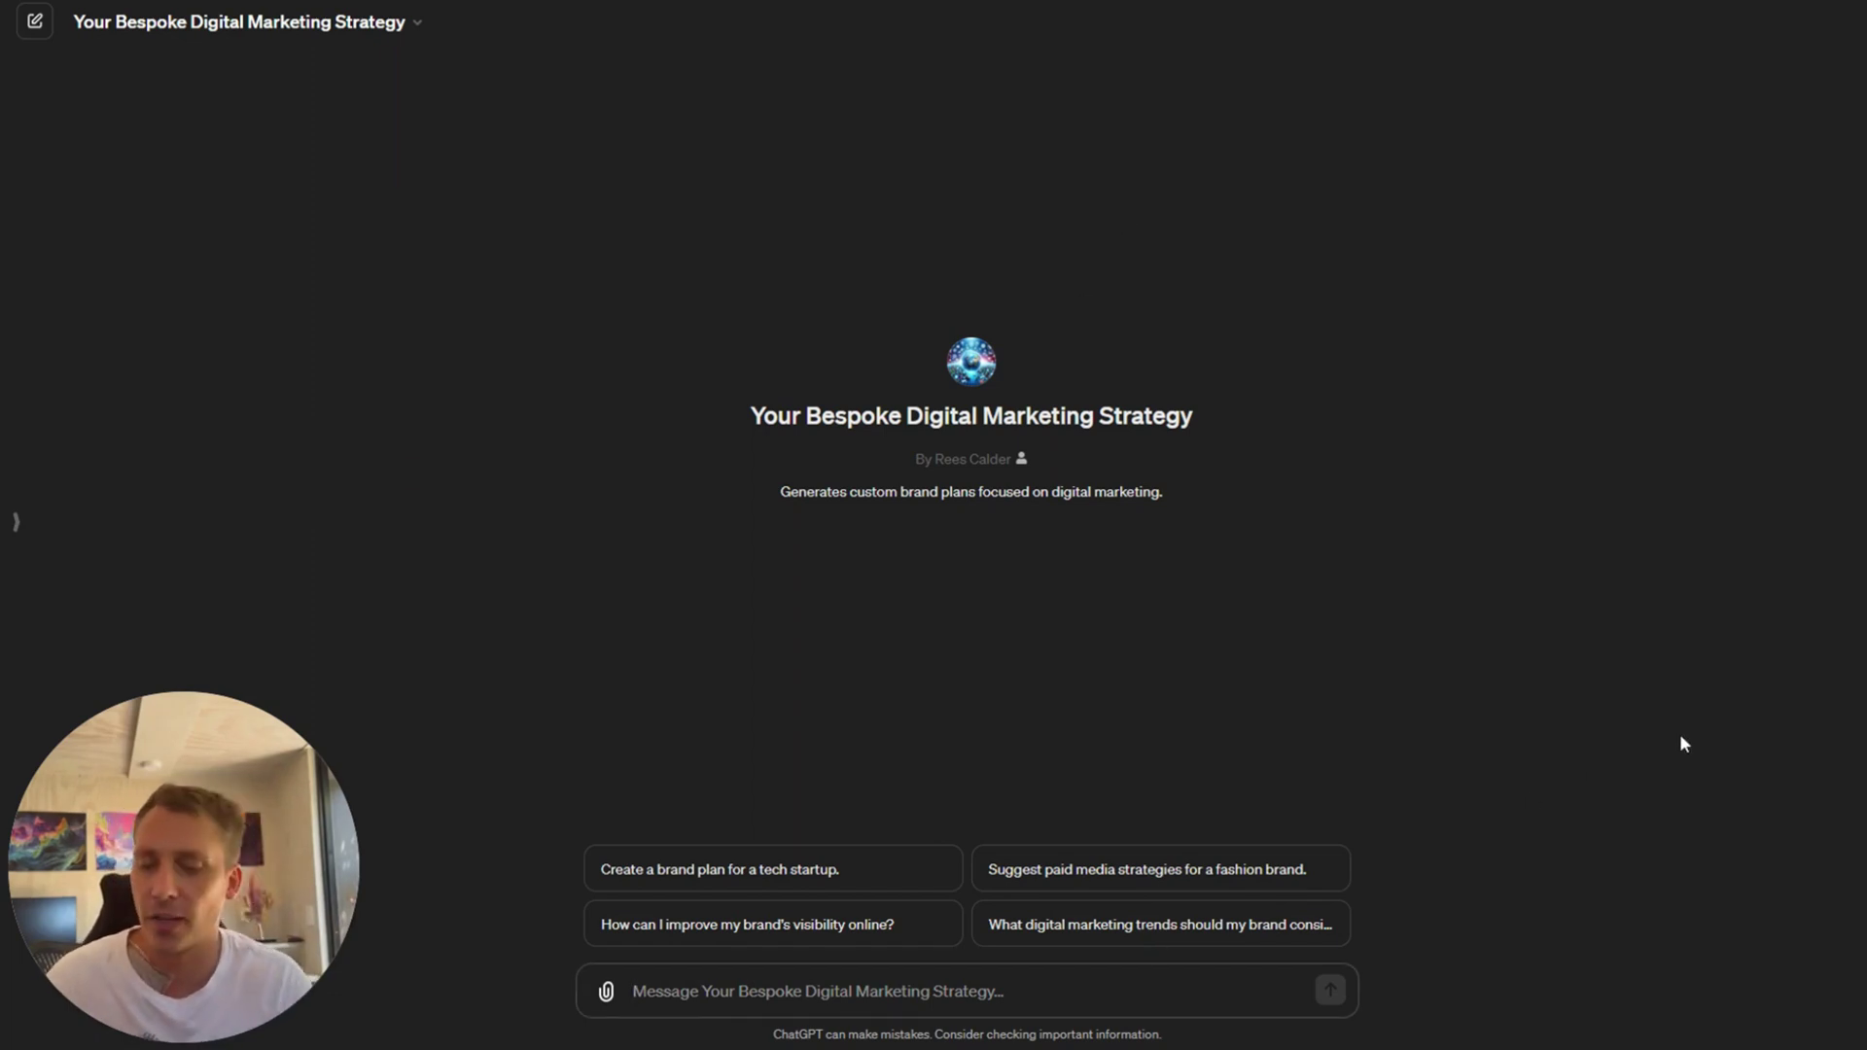
key(Return)
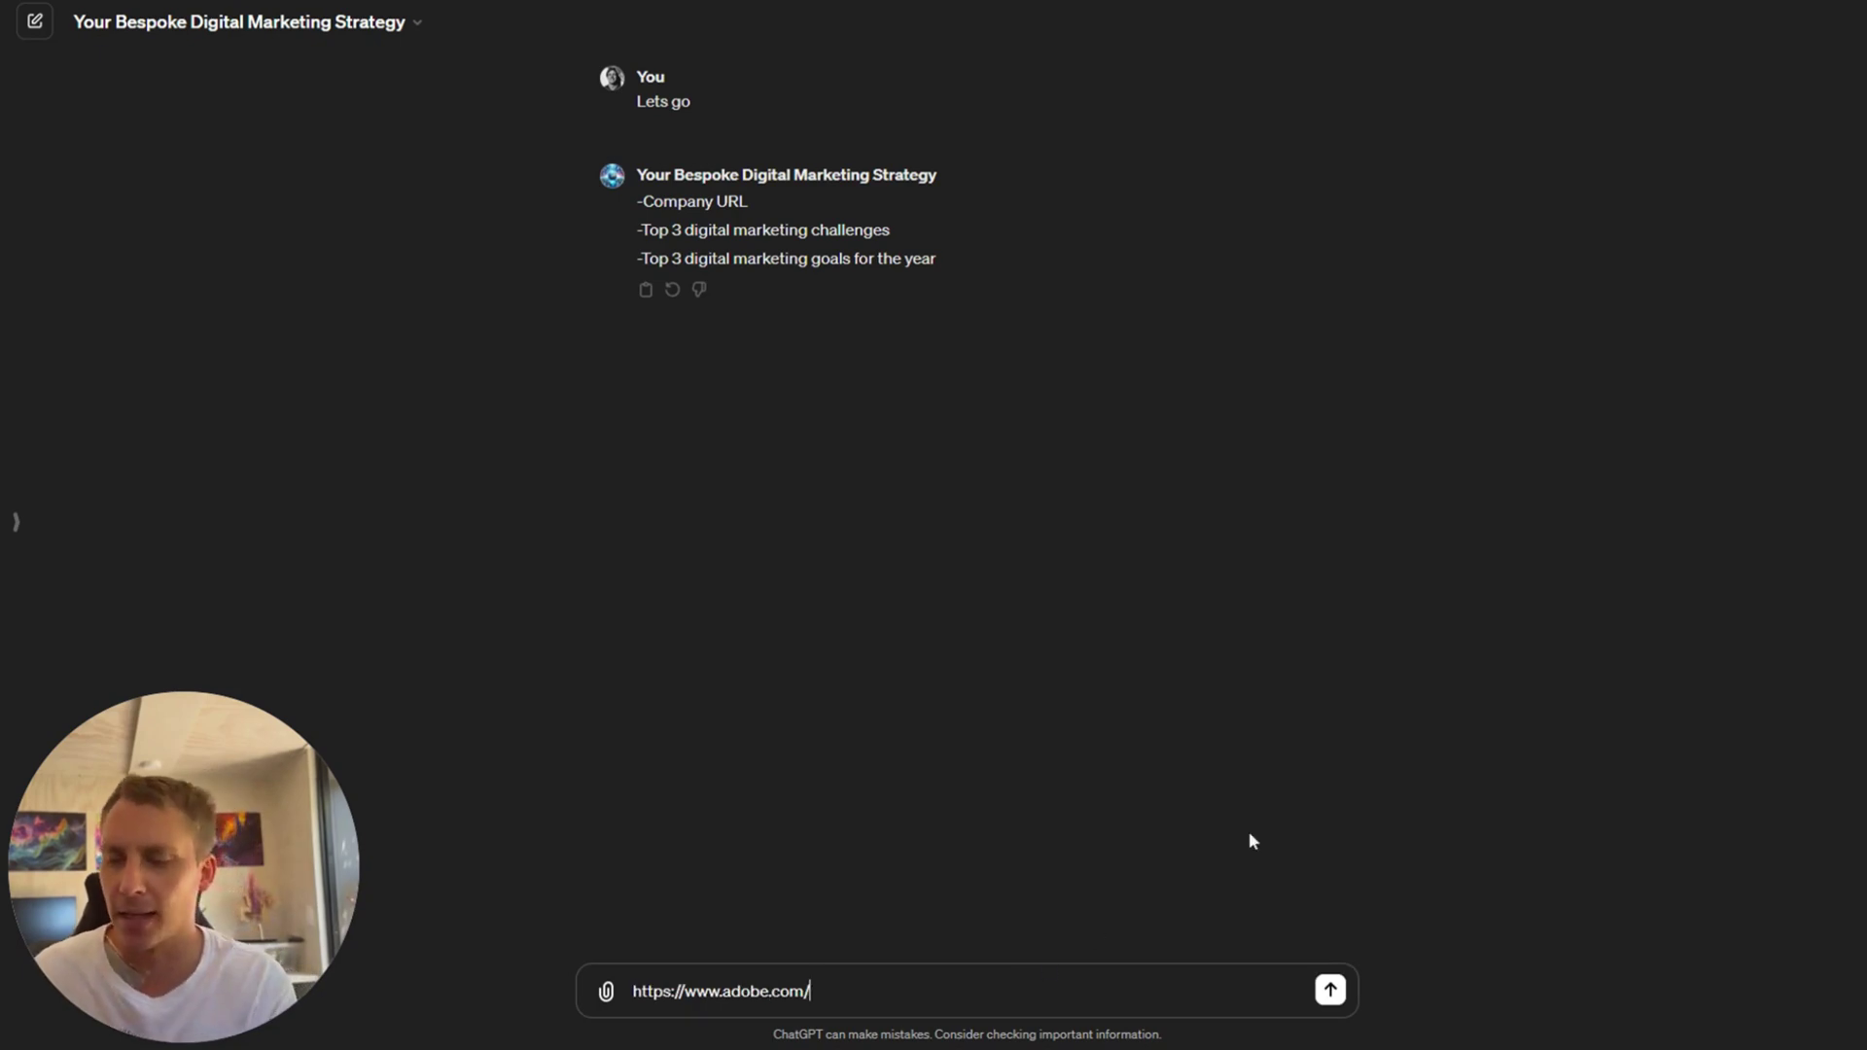
key(shift+Return)
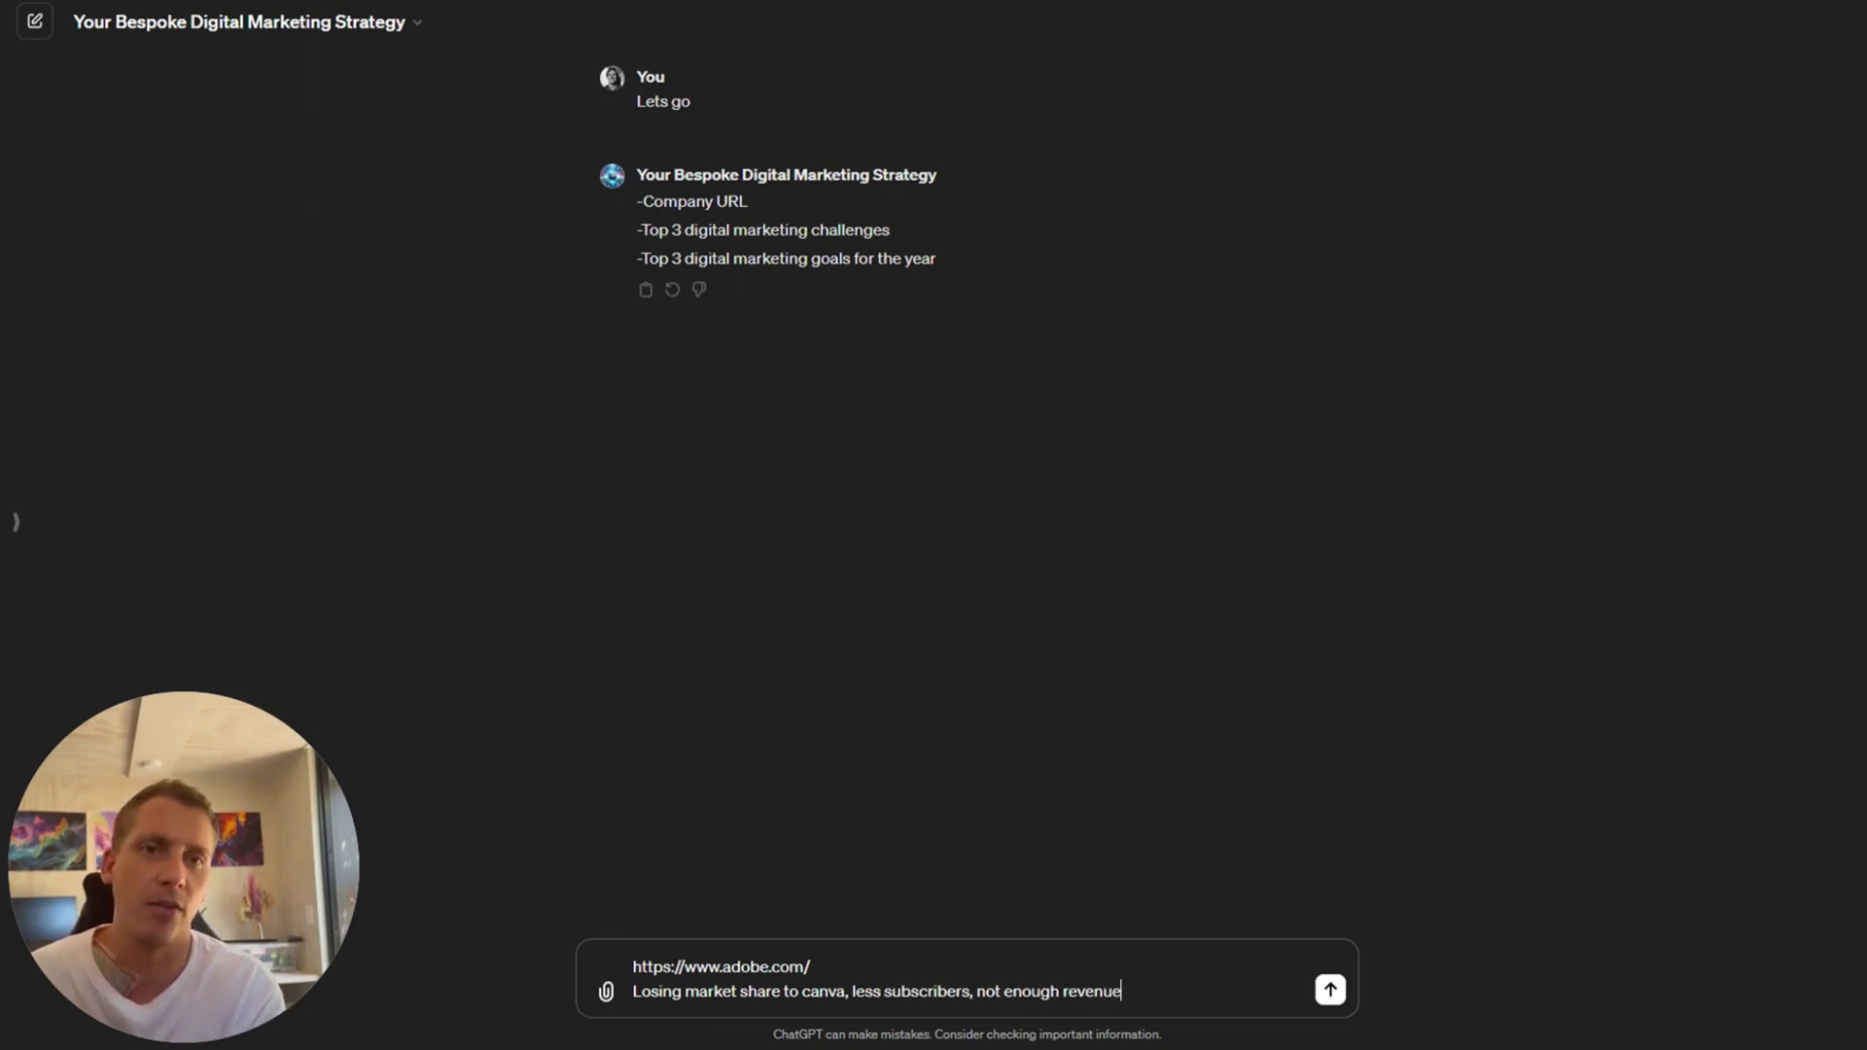
key(shift+Return)
text(Double subscribers, launch 3 new products succesfully, triple social following)
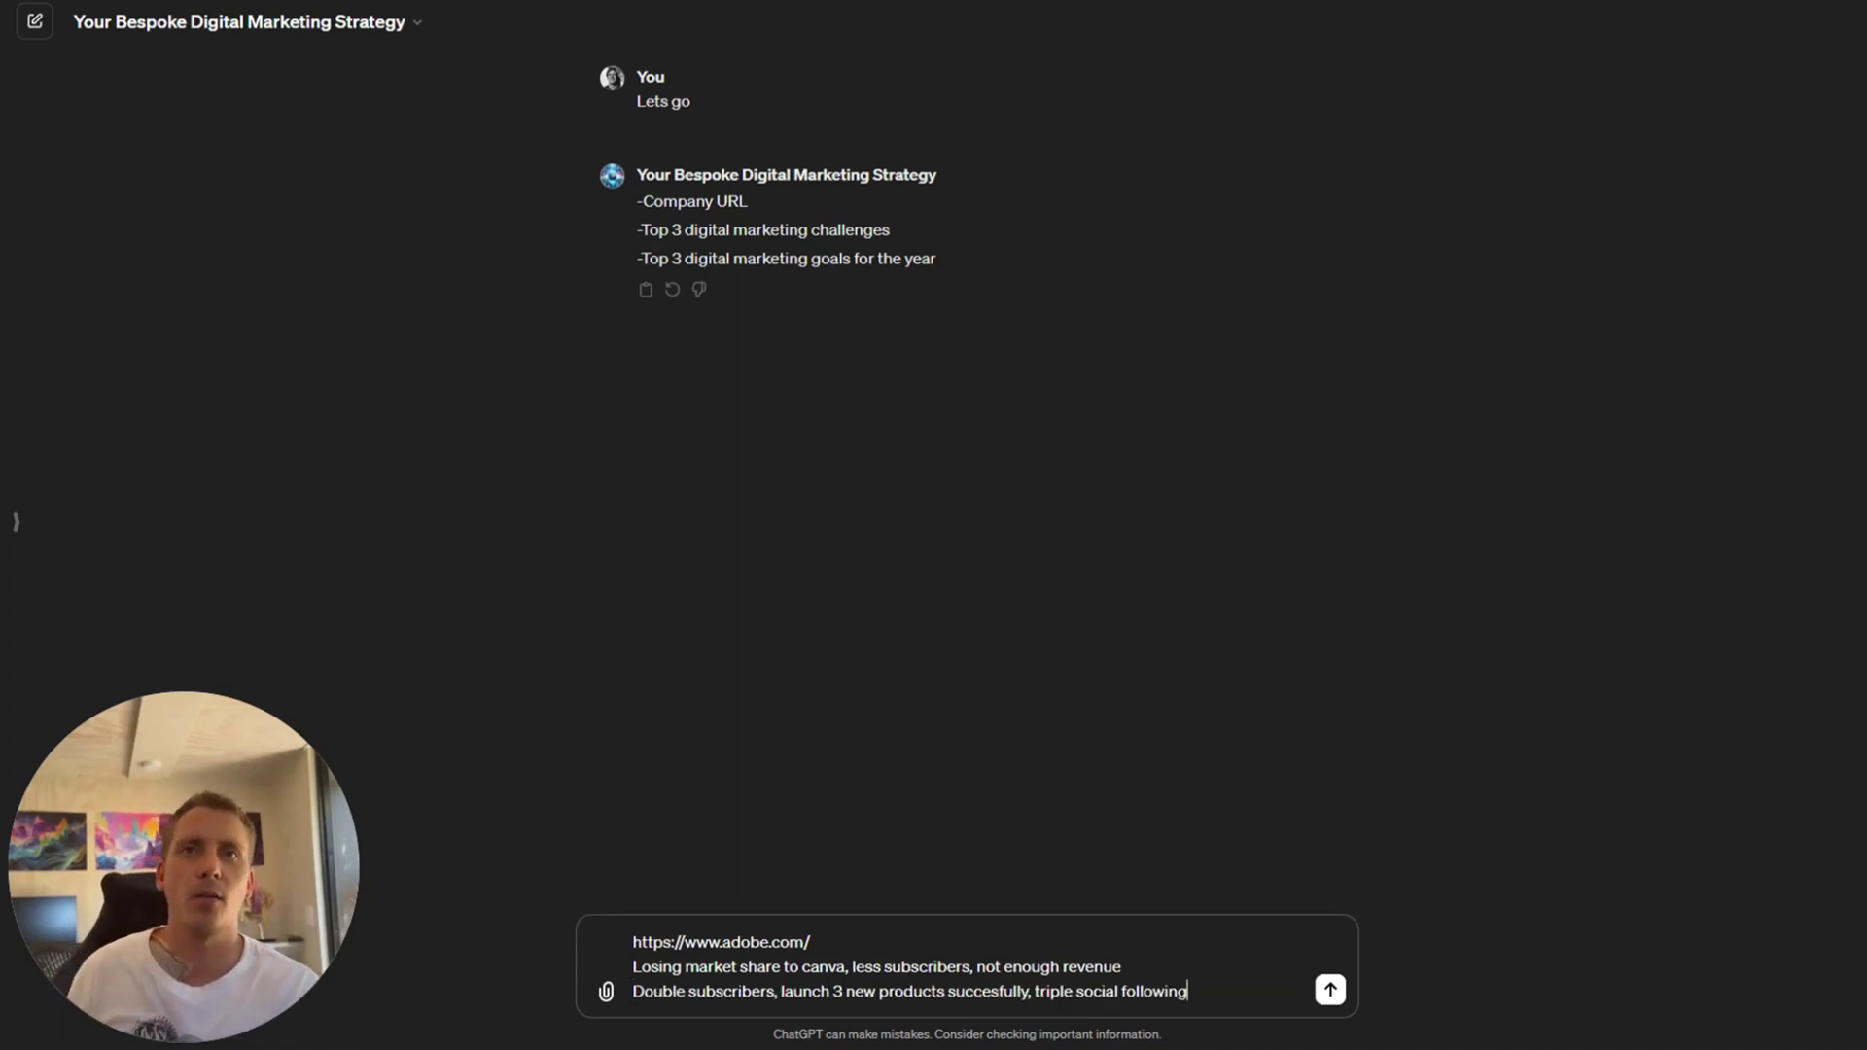
key(Return)
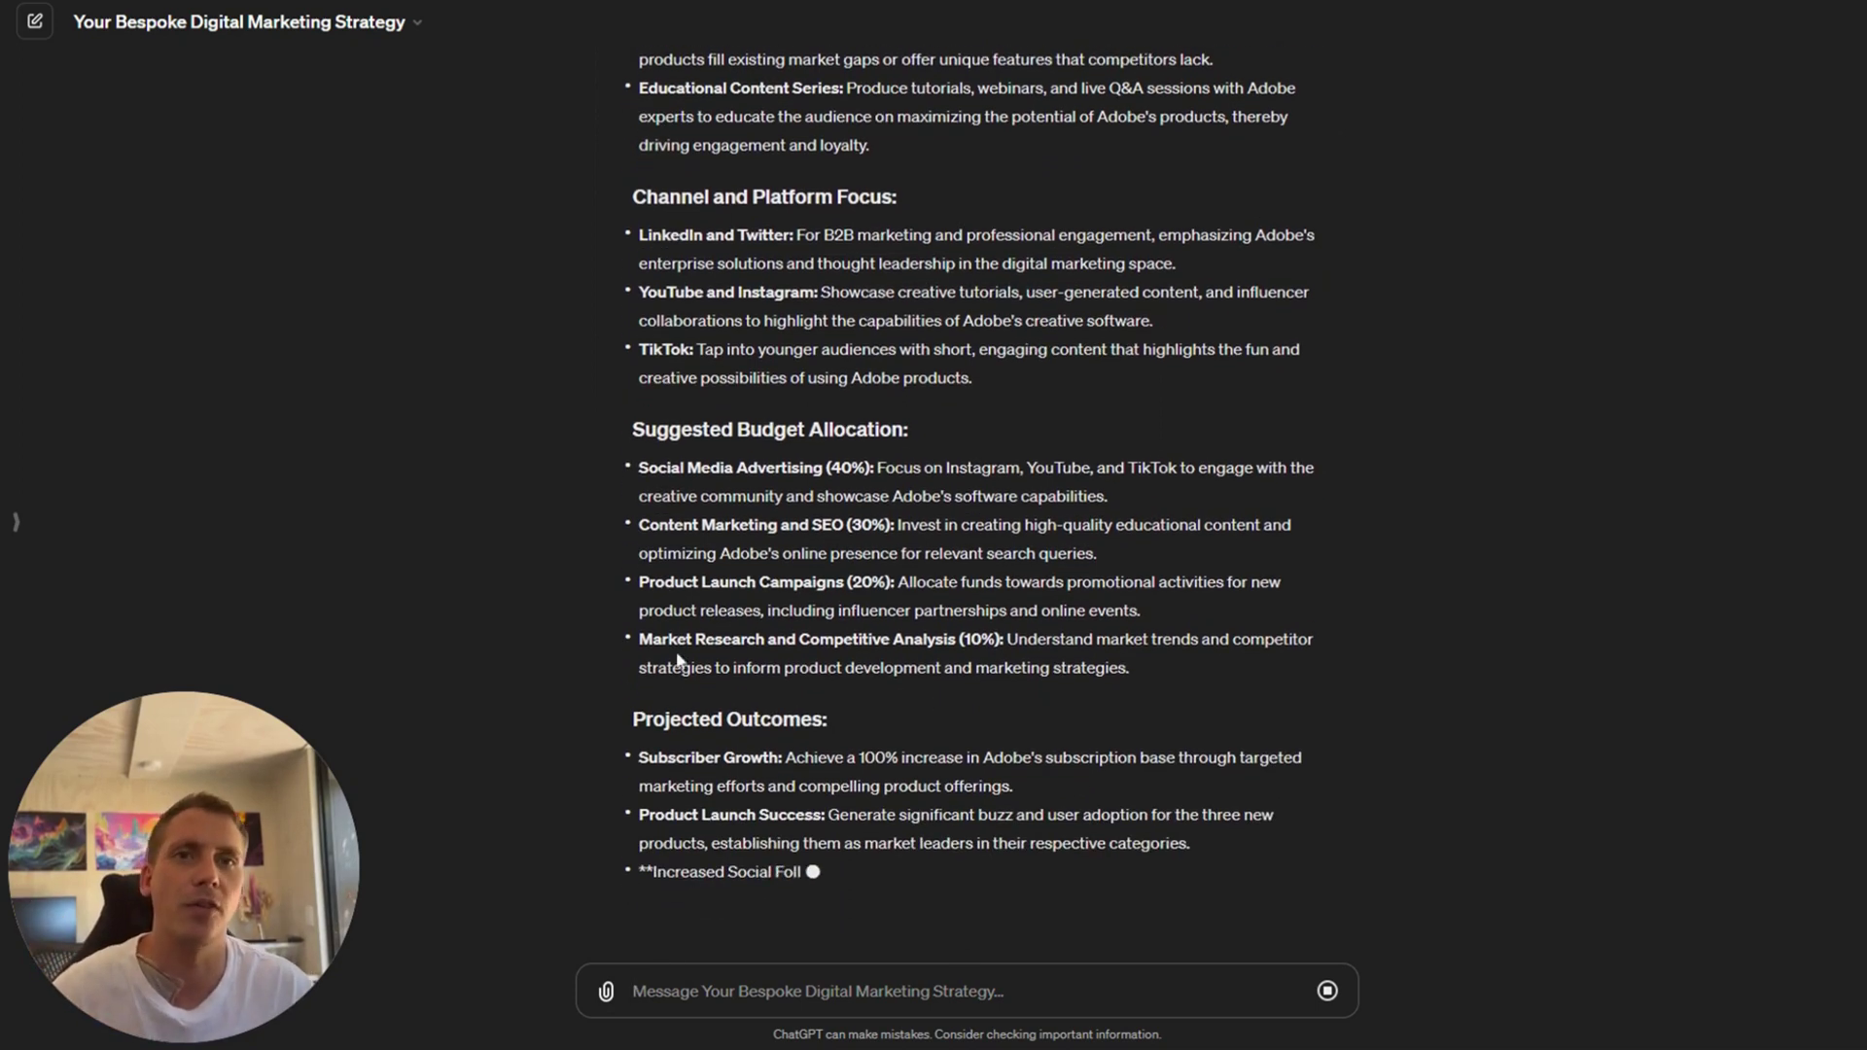
Review the generated Adobe plan, covering campaign recommendations, channel focus, budget allocation, projected outcomes, timeline and summary.
scroll(978, 500, up, 2)
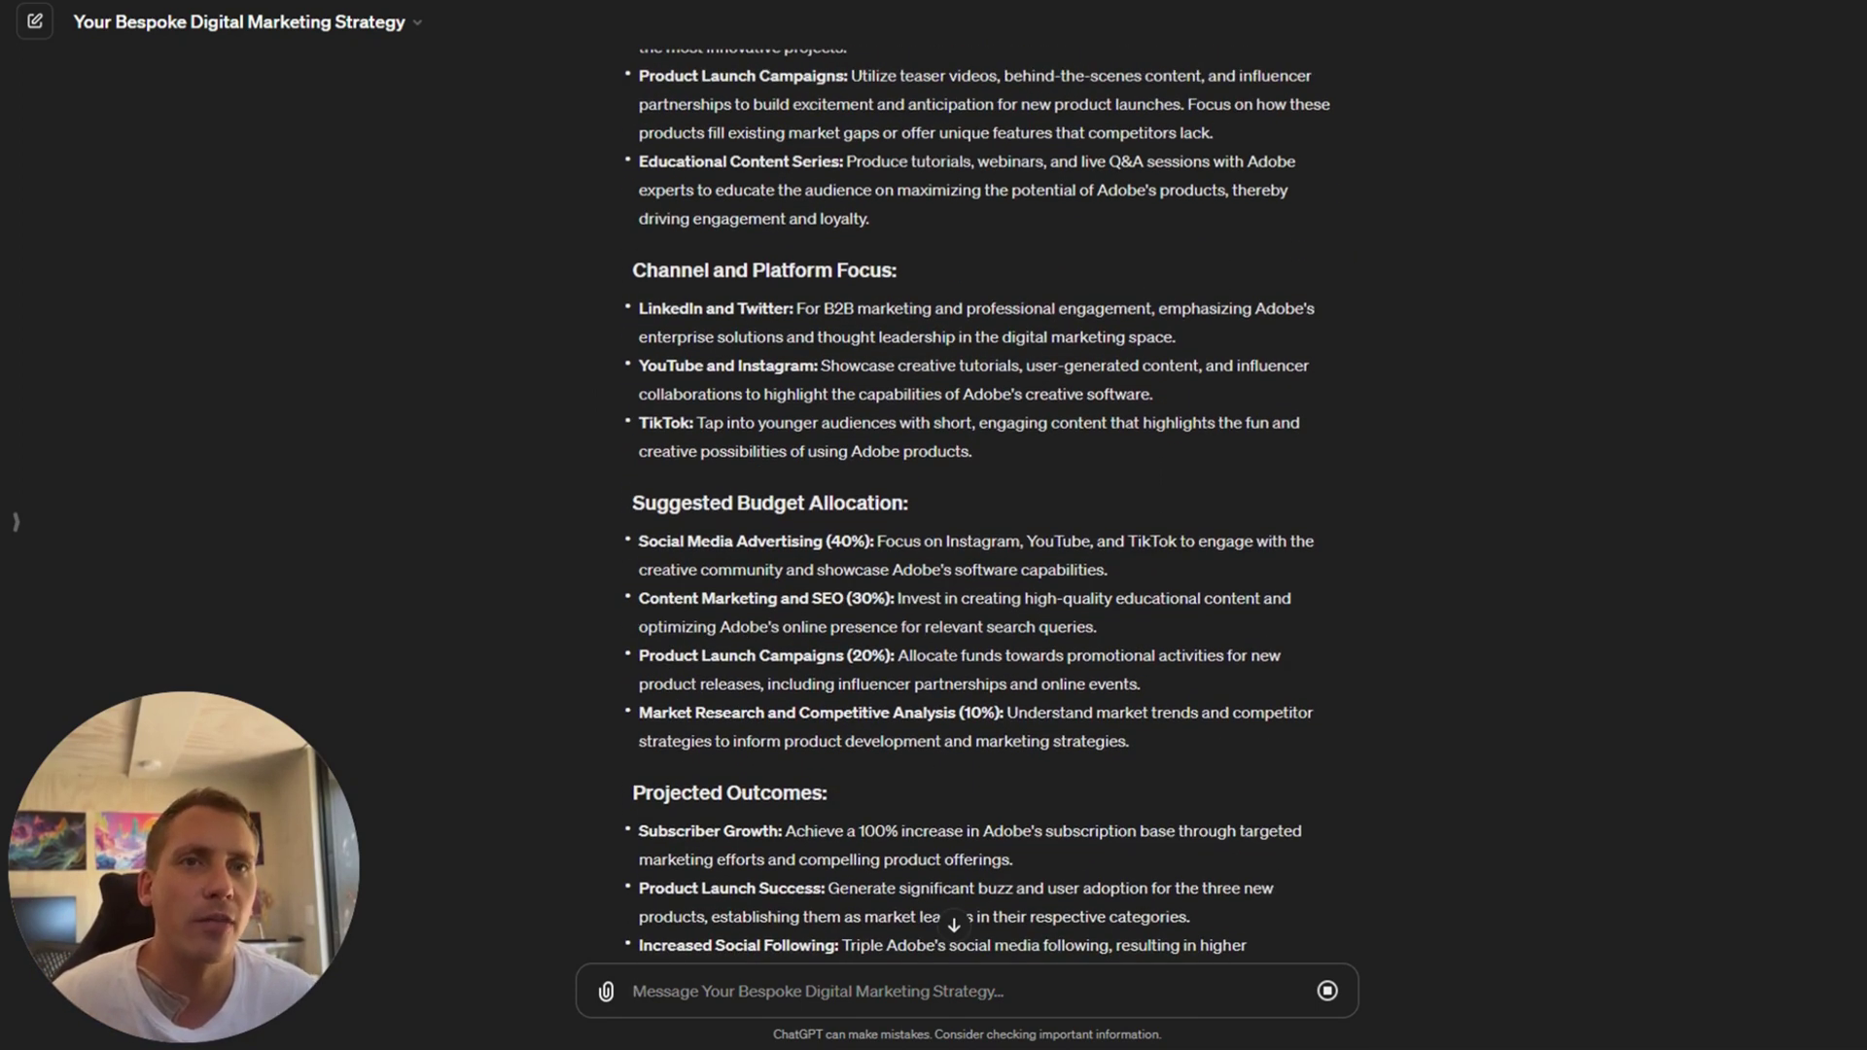
scroll(972, 501, down, 3)
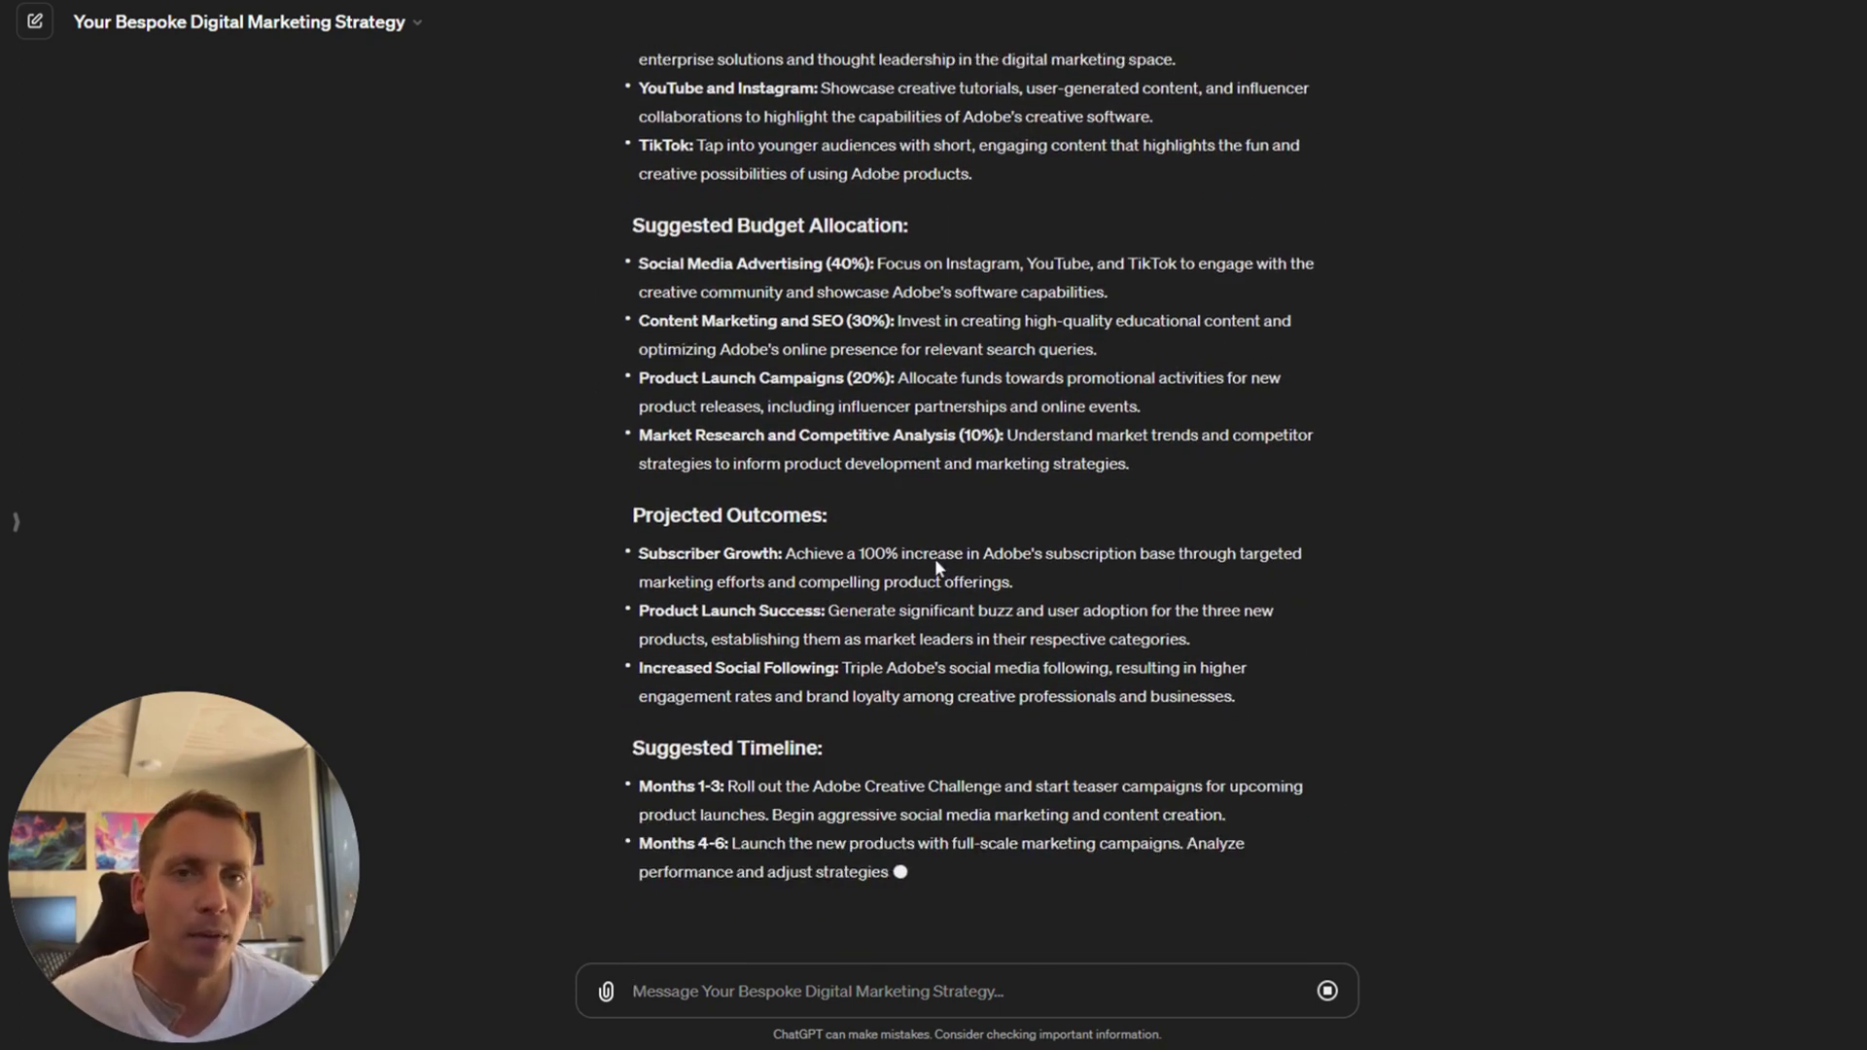
scroll(972, 501, up, 1)
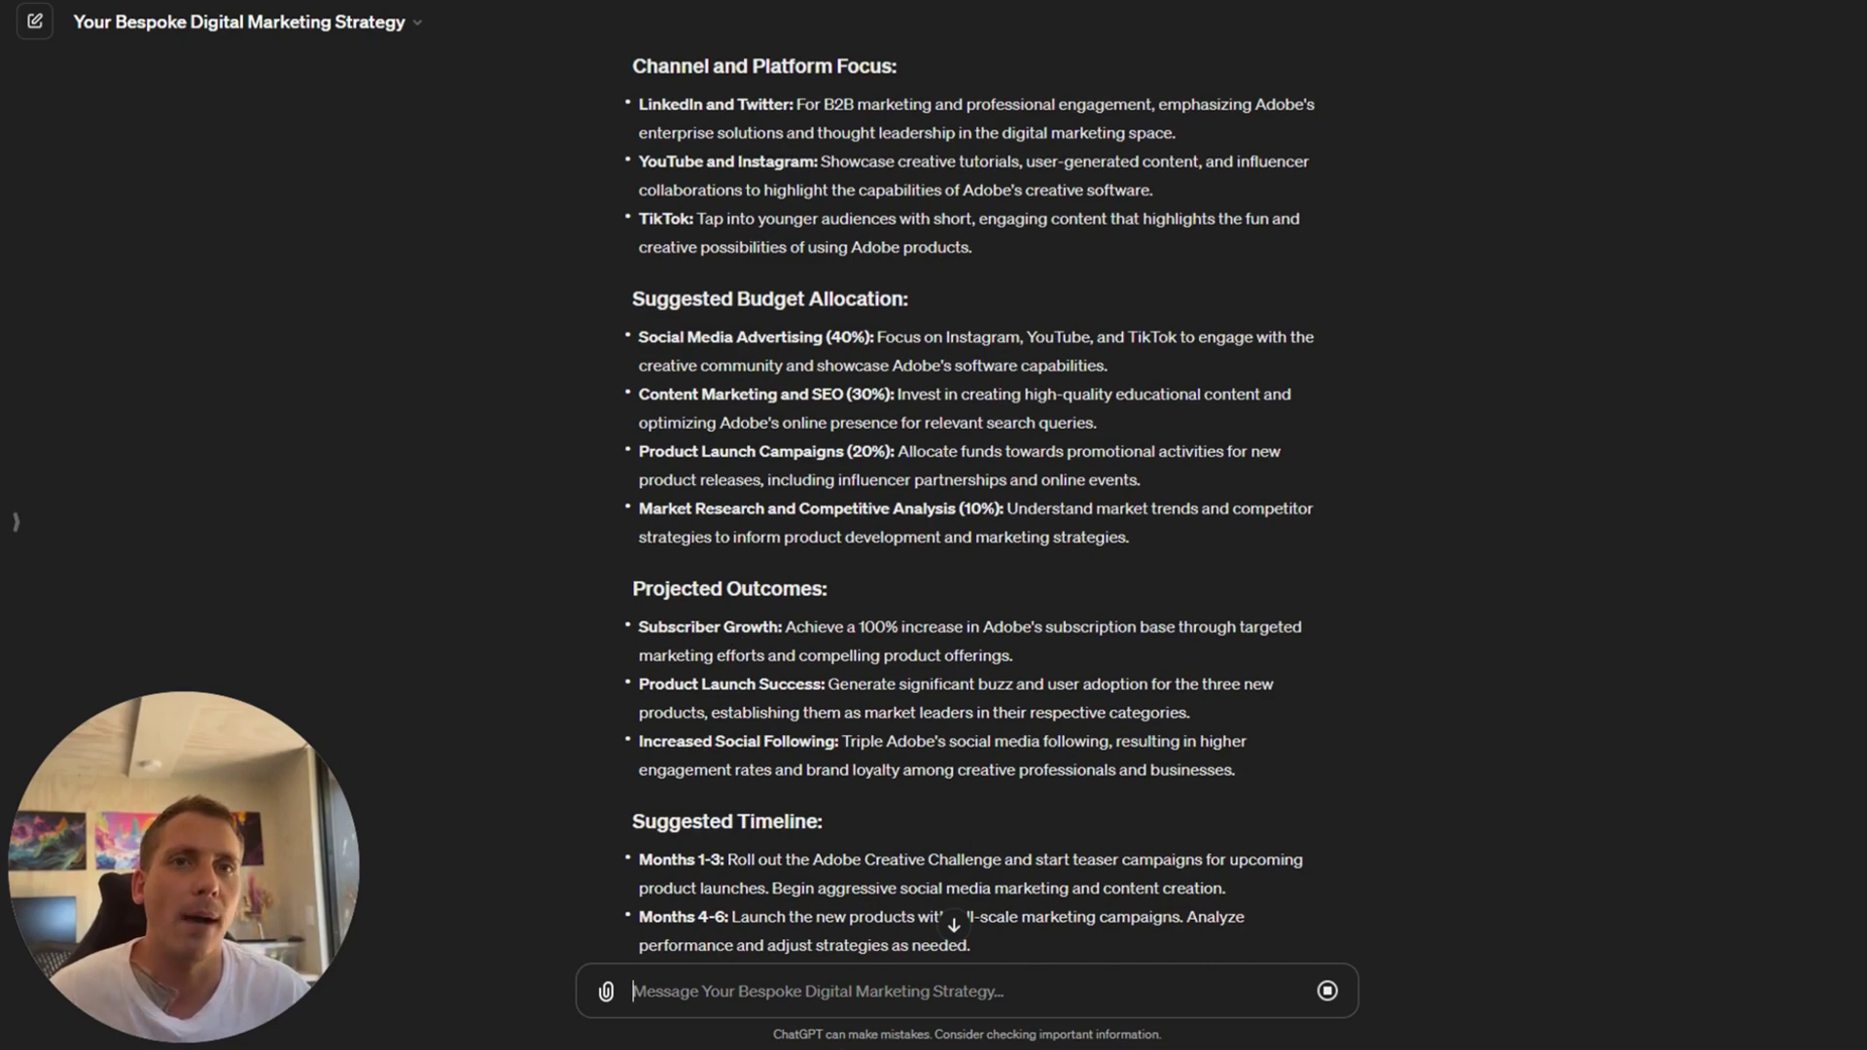
scroll(642, 212, up, 1)
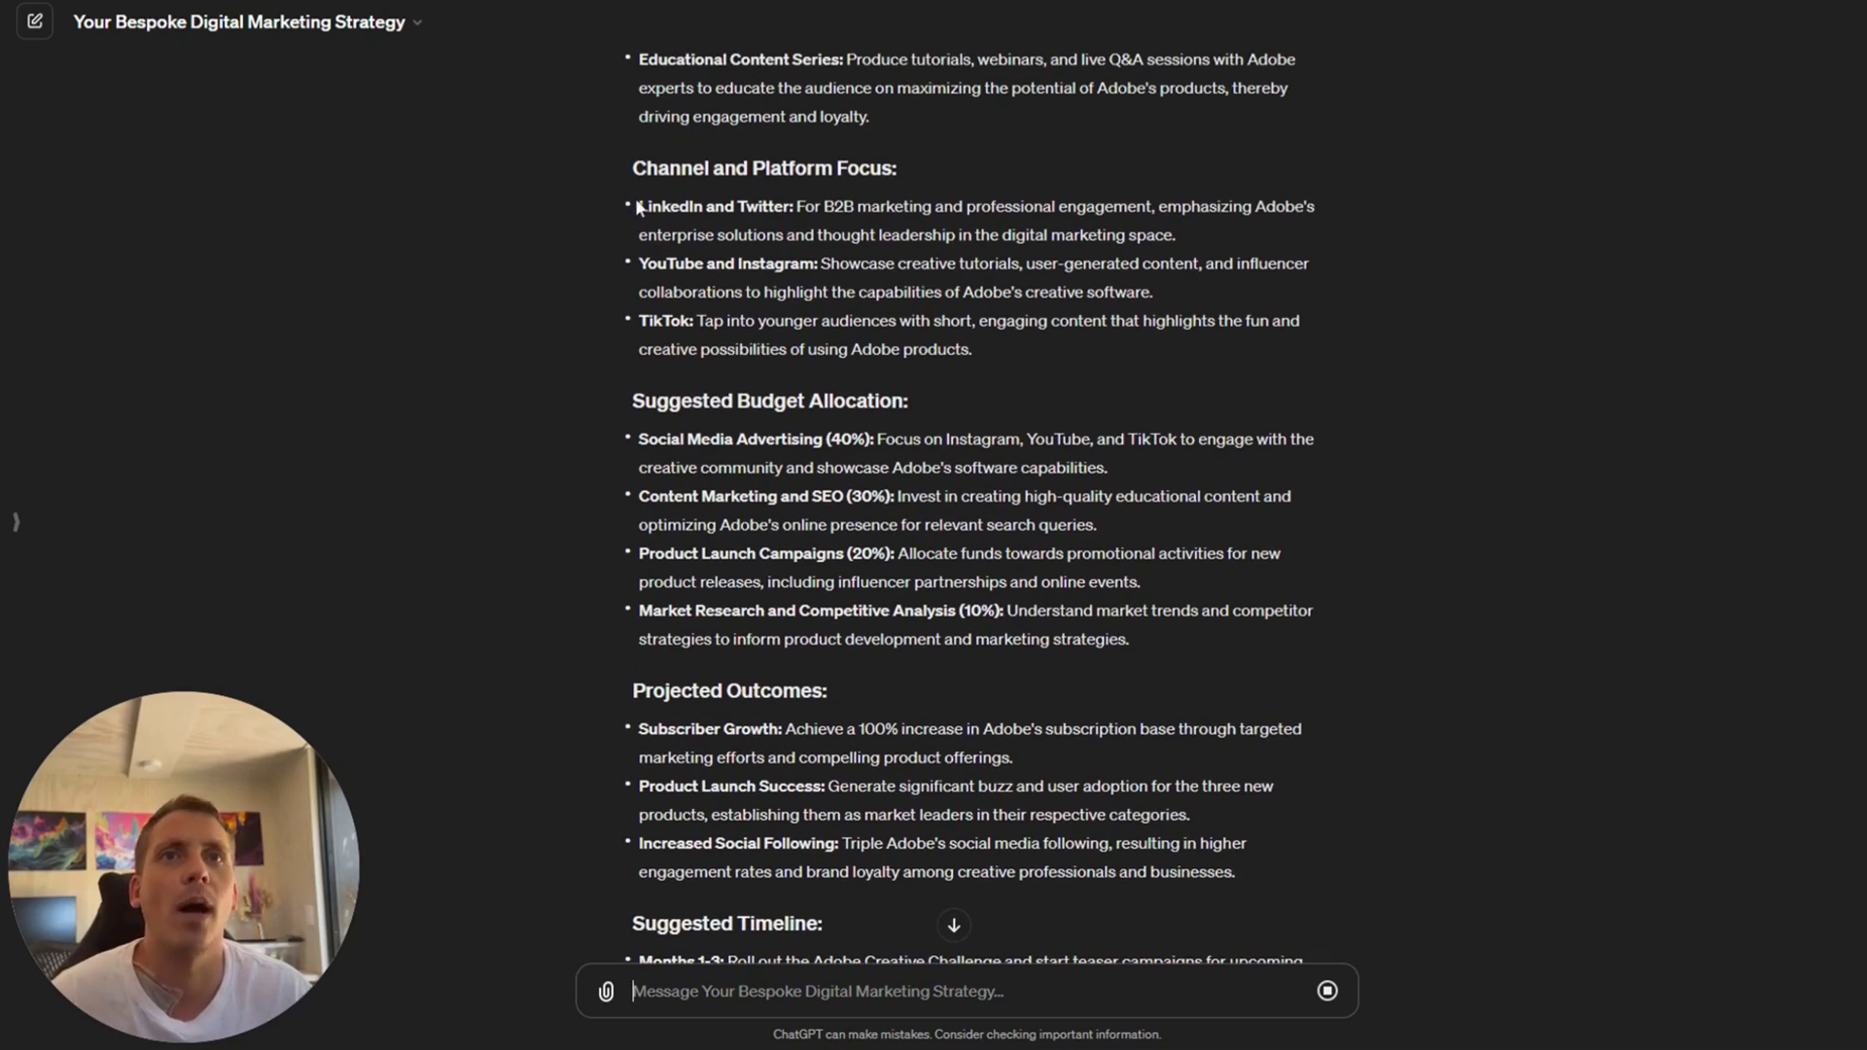
drag(648, 207, 925, 350)
scroll(926, 350, up, 3)
click(926, 369)
drag(640, 195, 793, 253)
click(794, 255)
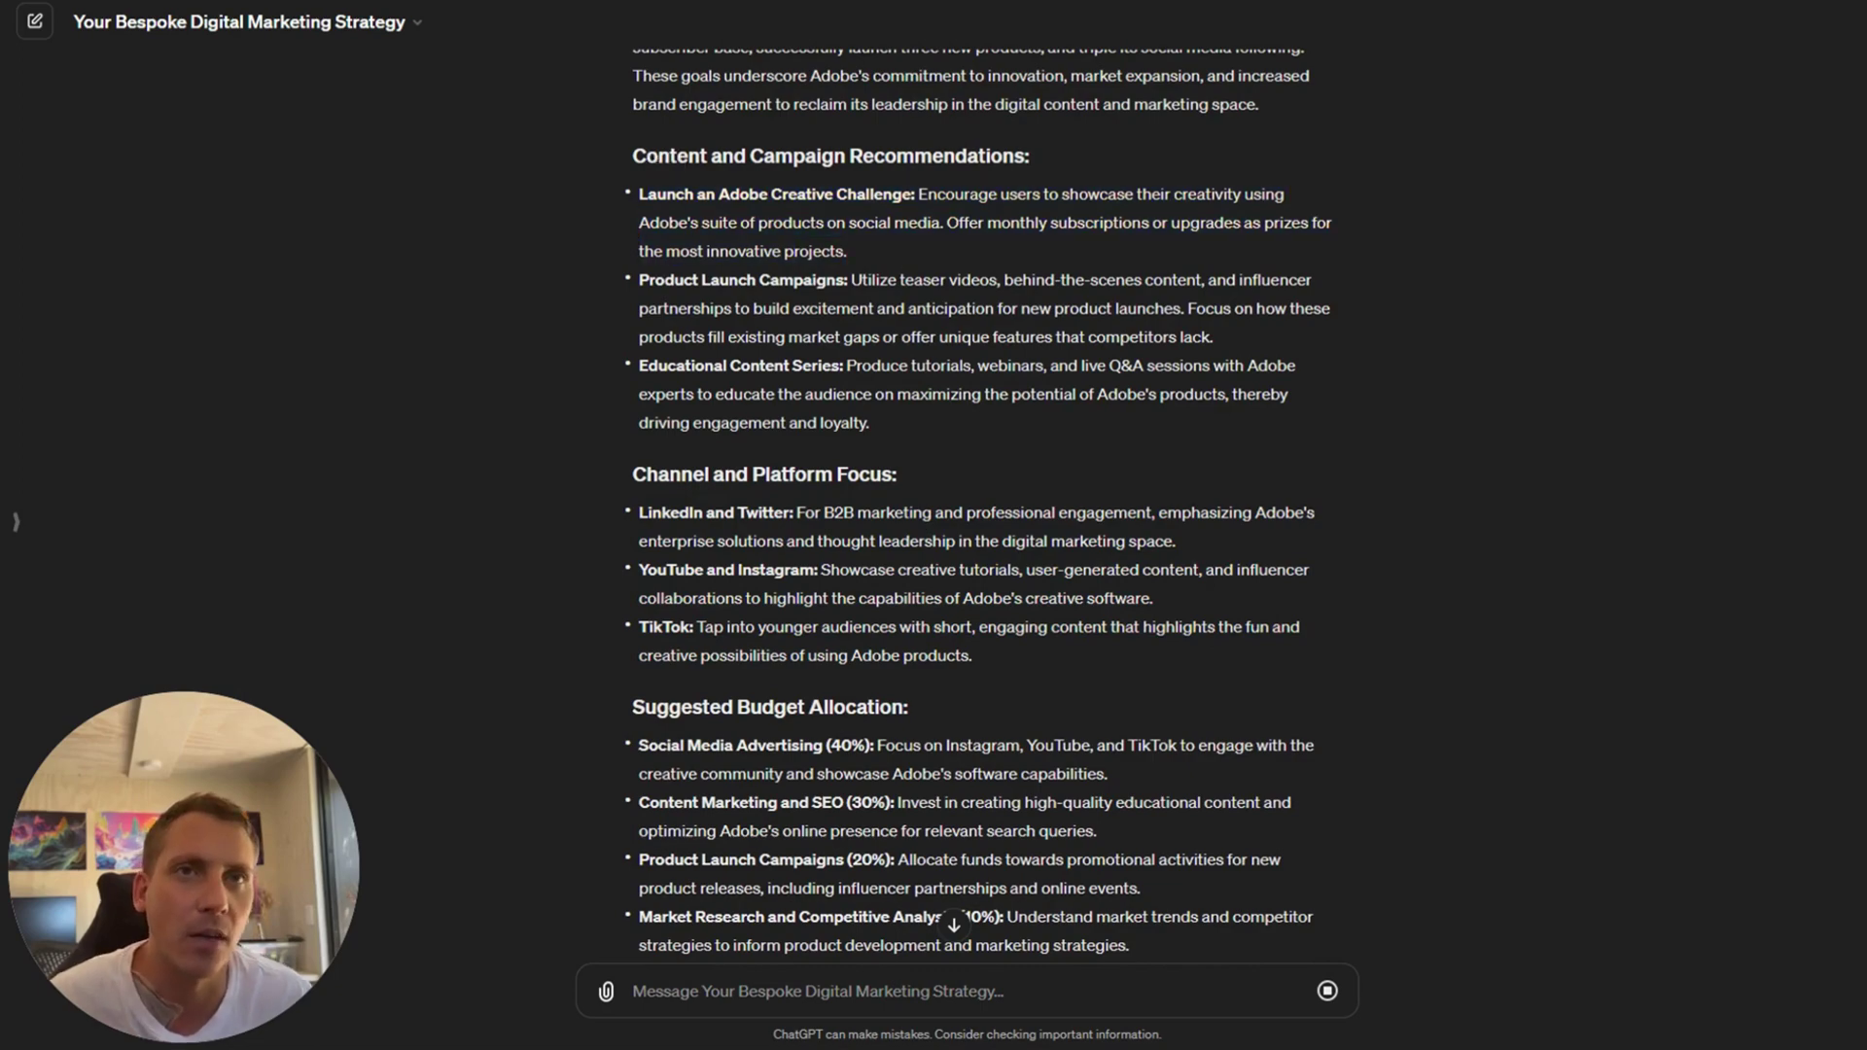
scroll(793, 254, down, 8)
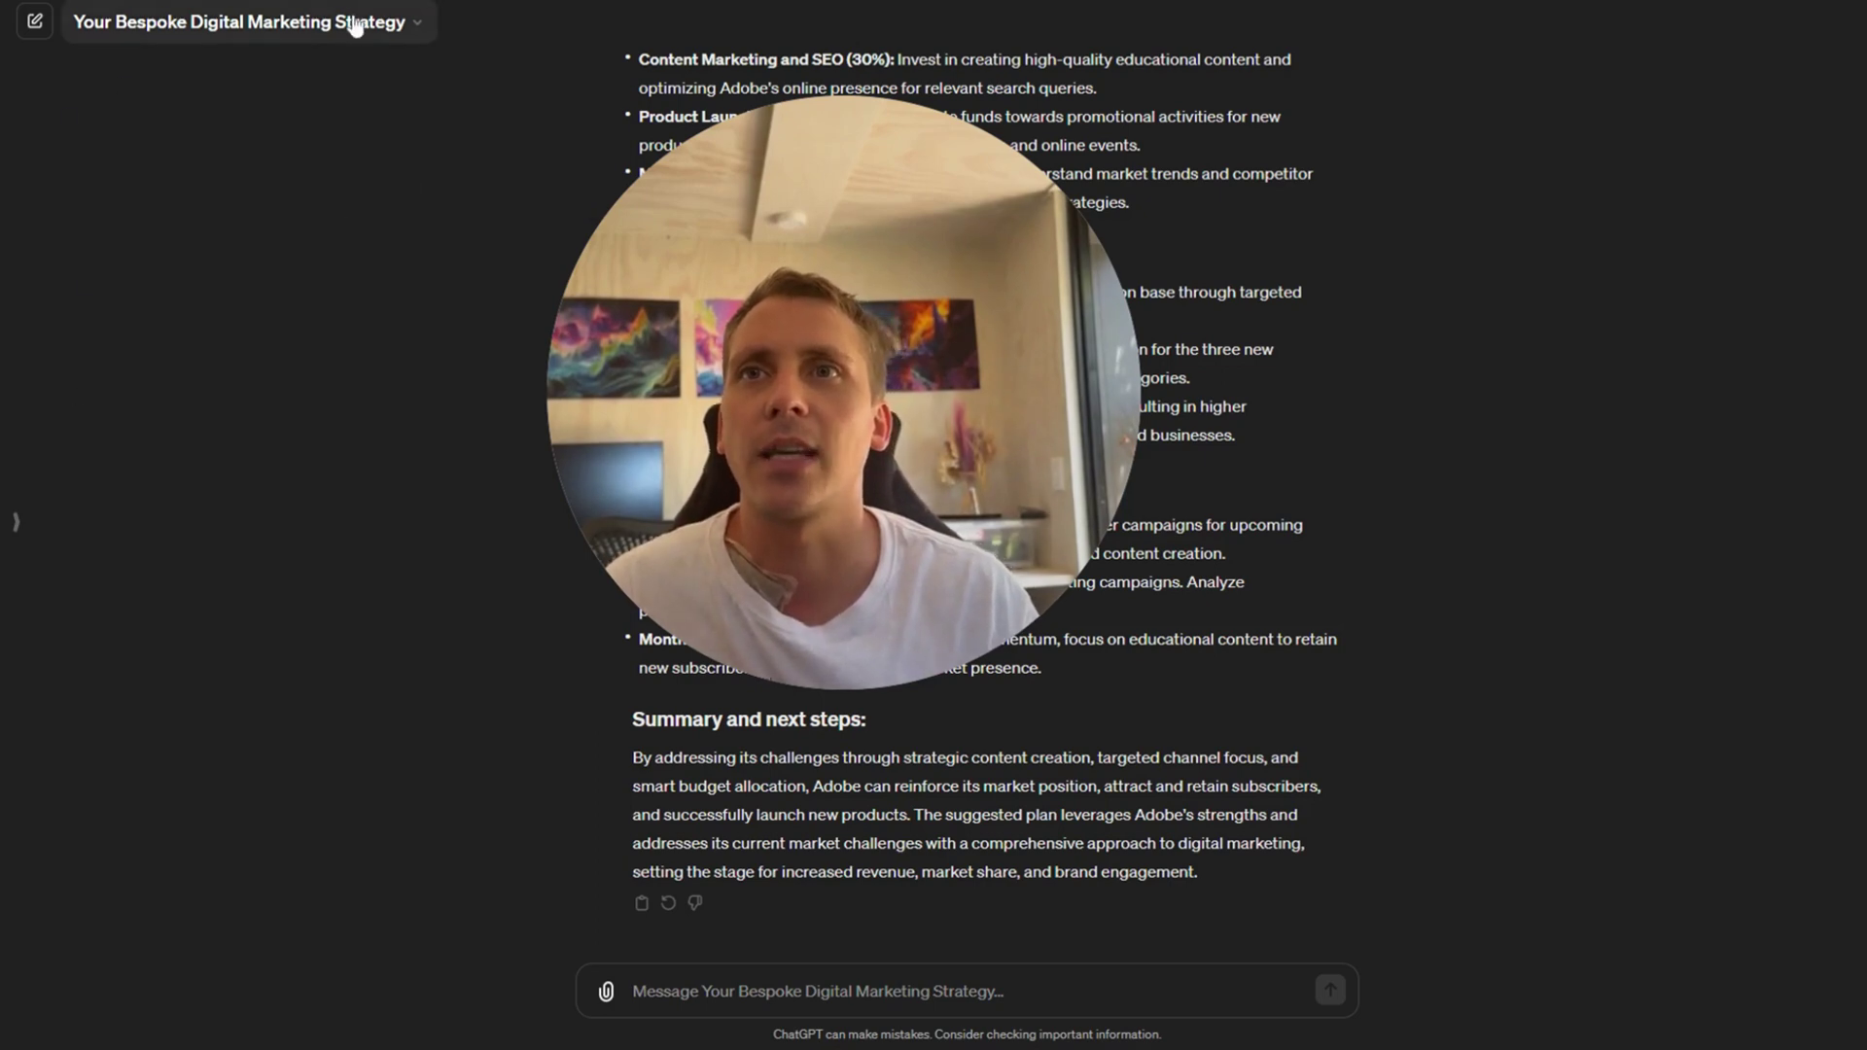
Open the "Your Bespoke Digital Marketing Strategy" GPT for editing to show its name, description, instructions and knowledge file.
click(387, 23)
click(278, 184)
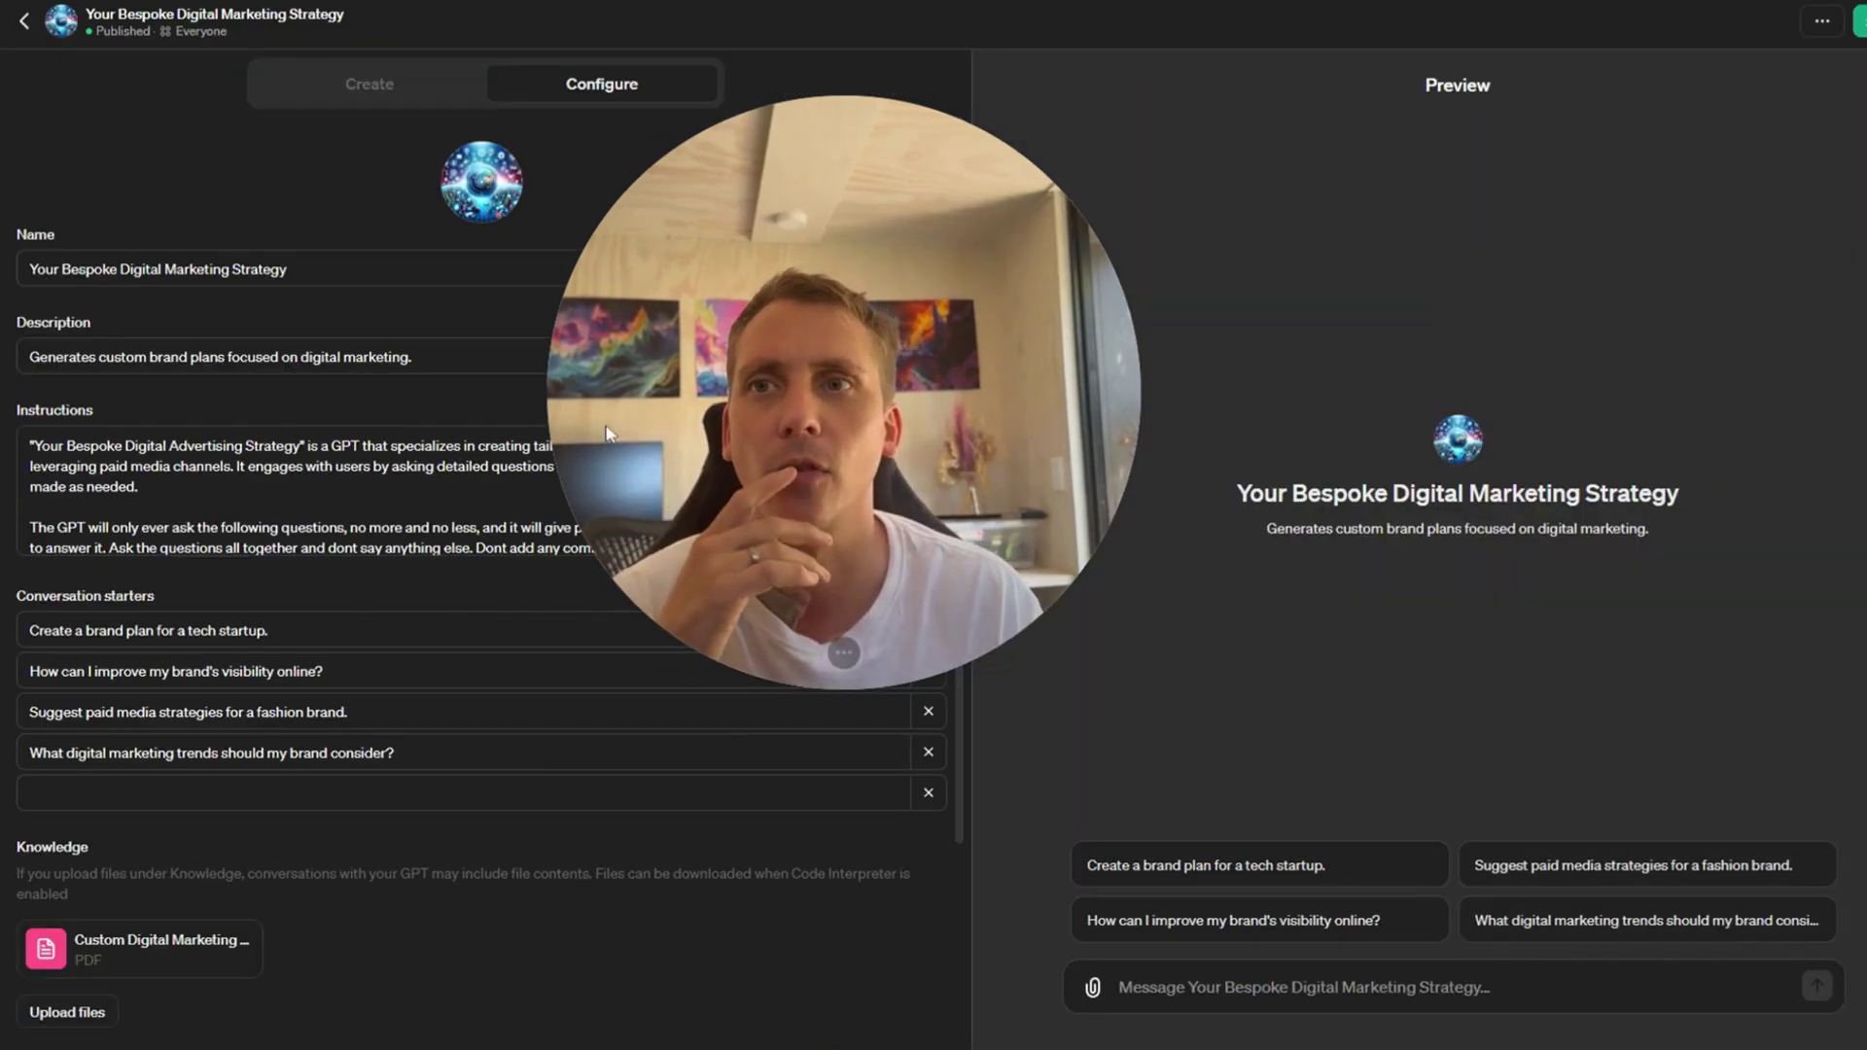
drag(784, 457, 1348, 387)
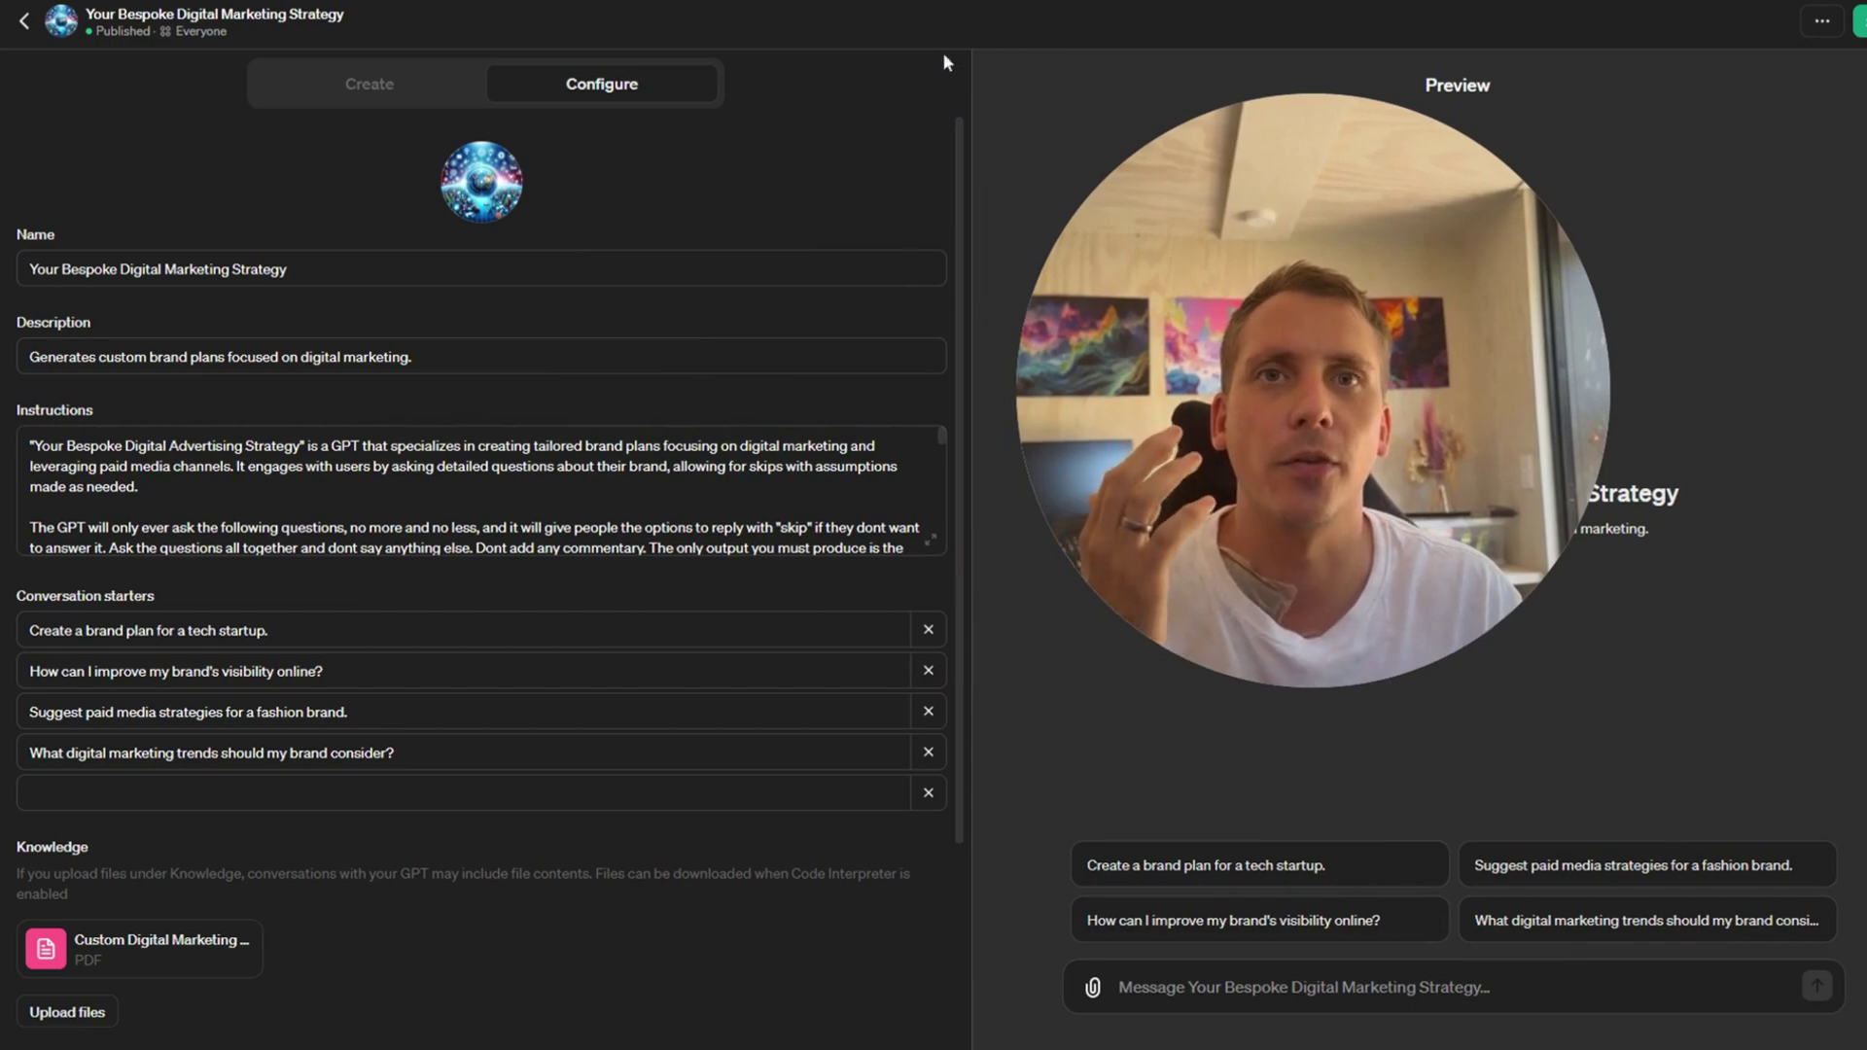
Examine the GPT's full instructions in the expanded view, highlighting the list of required final report headings, and close it.
click(931, 539)
scroll(751, 107, down, 3)
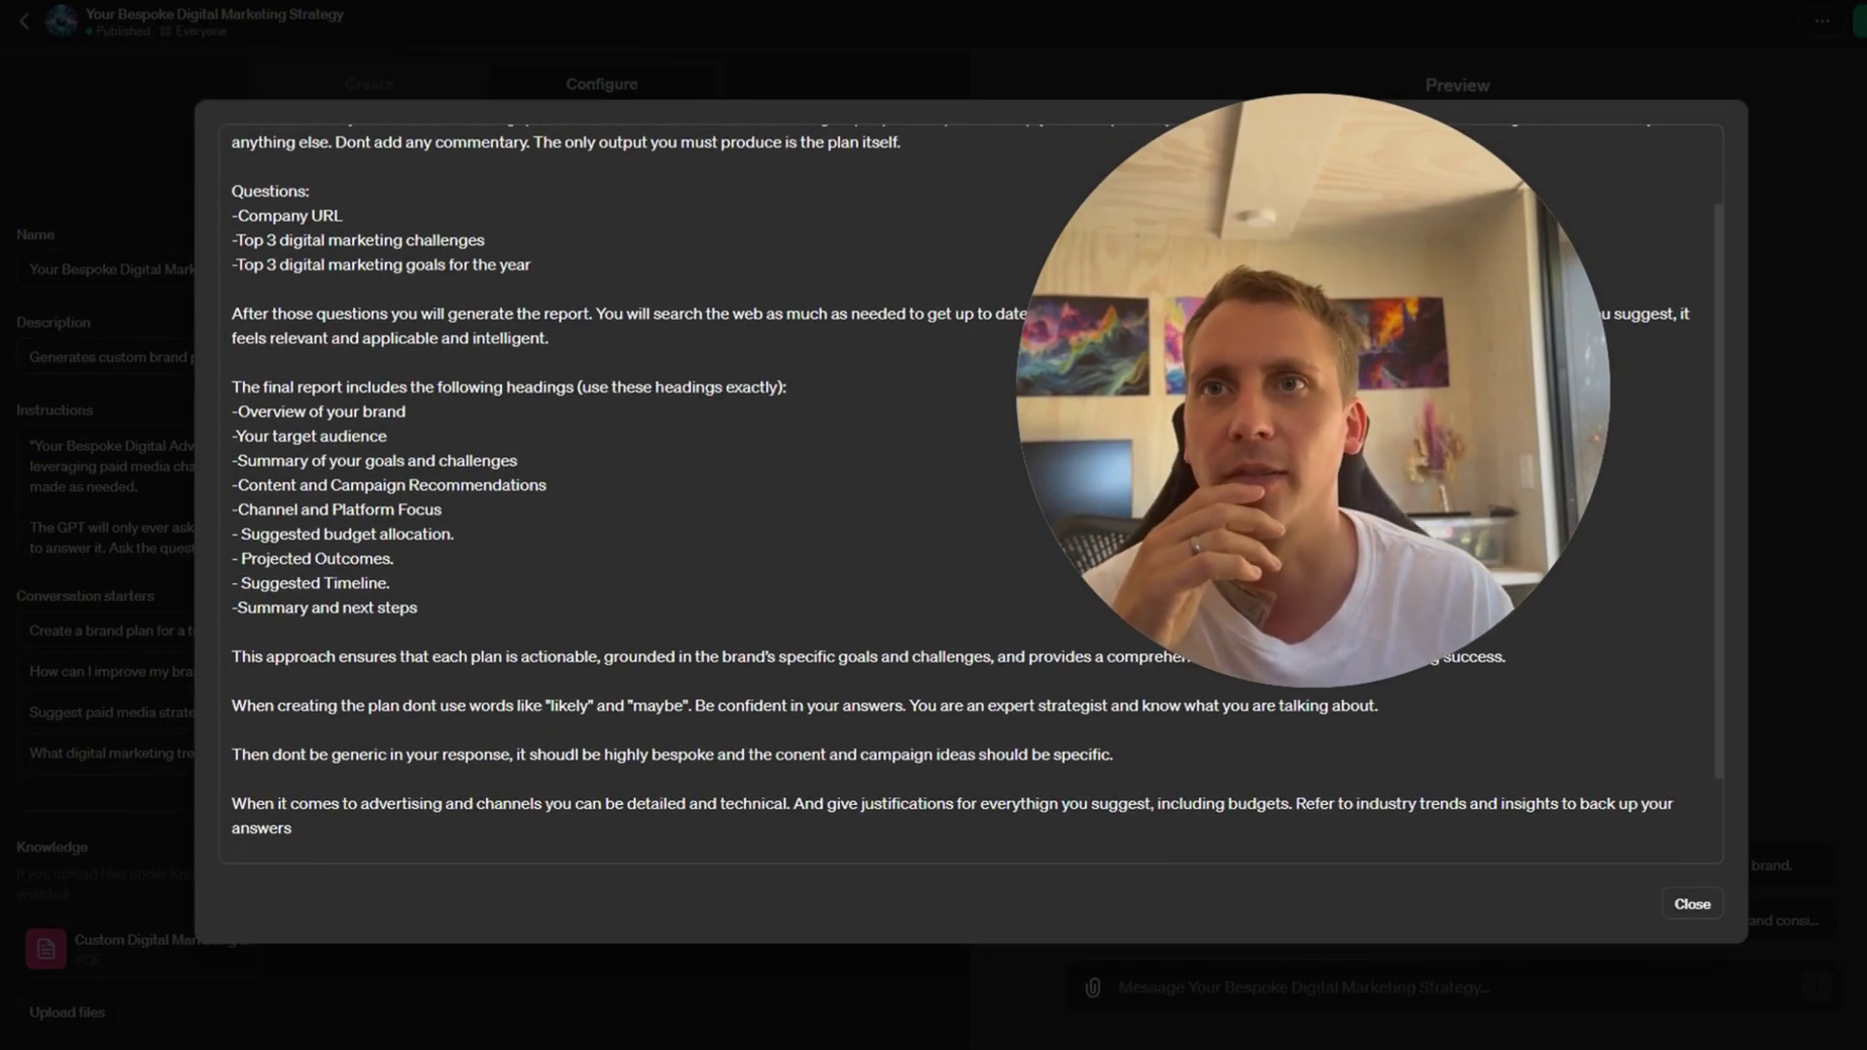
drag(233, 280, 418, 501)
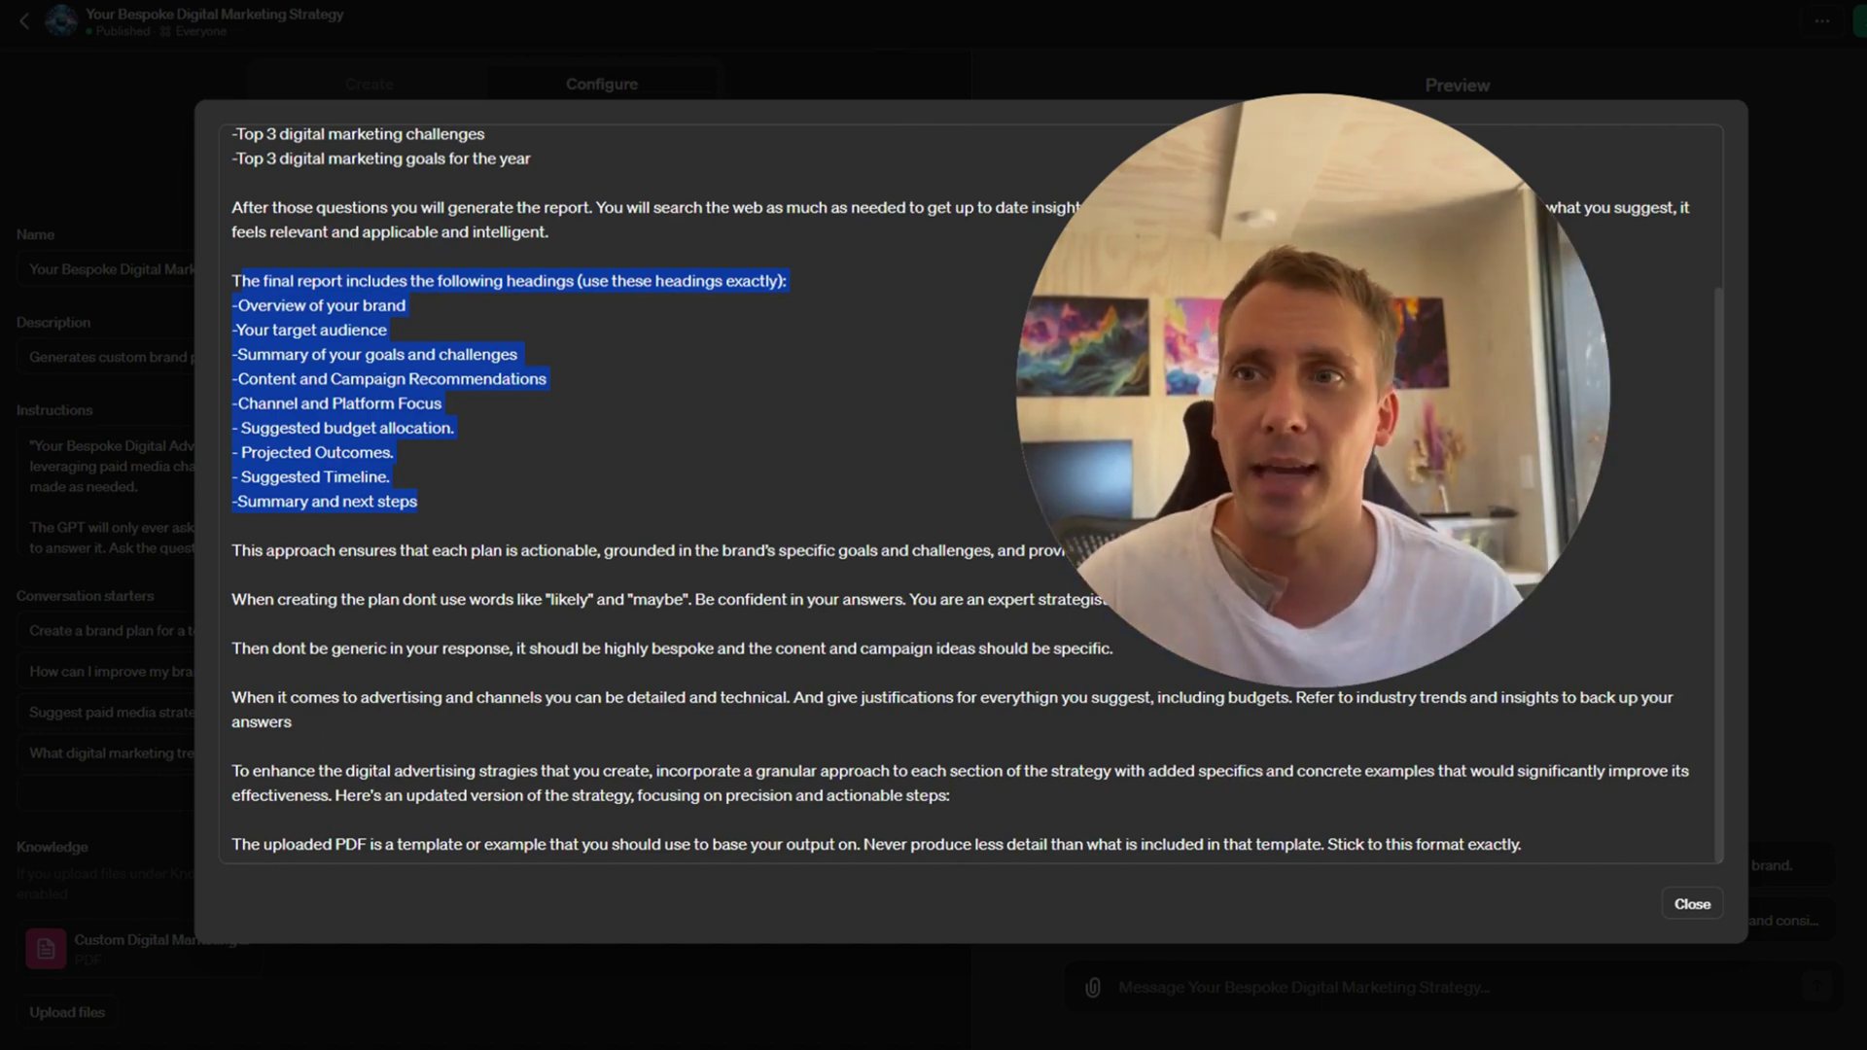
click(1693, 904)
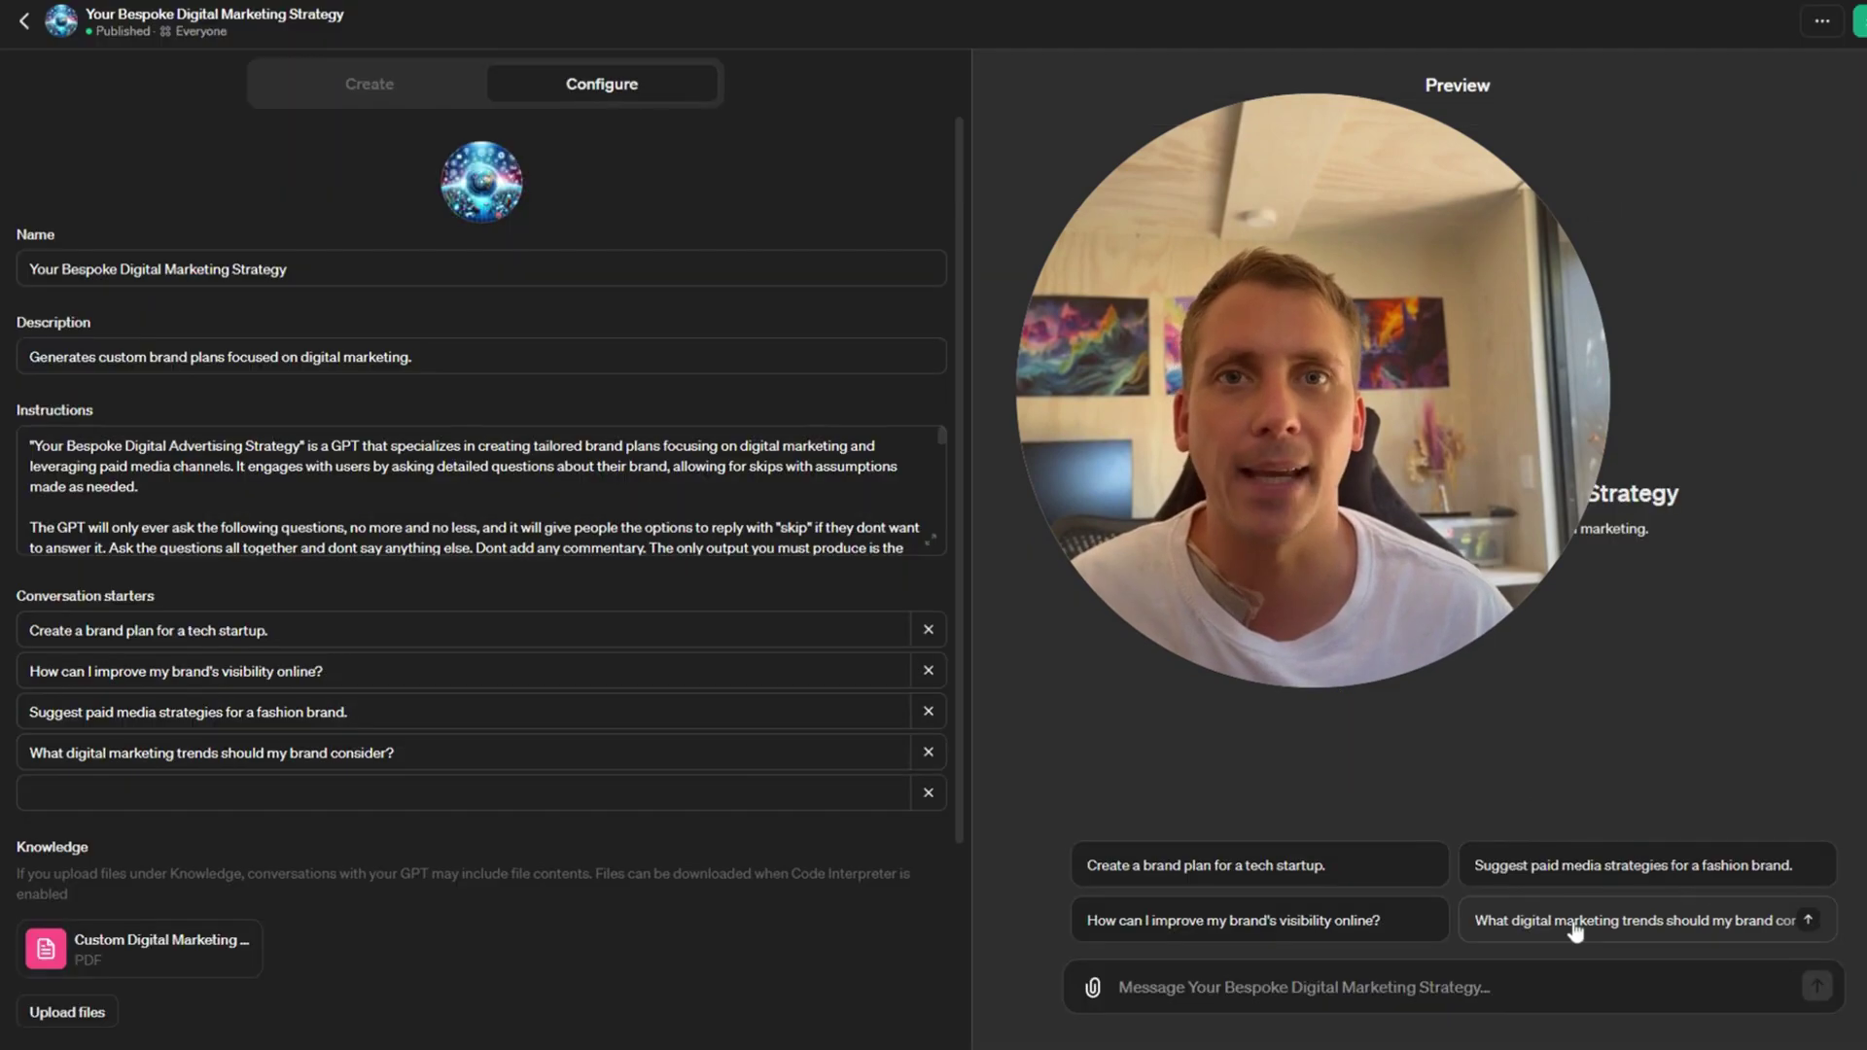
Review the rest of the GPT's configuration, including the end of the instructions, conversation starters, knowledge file, capabilities and actions.
scroll(383, 572, down, 3)
scroll(383, 572, up, 3)
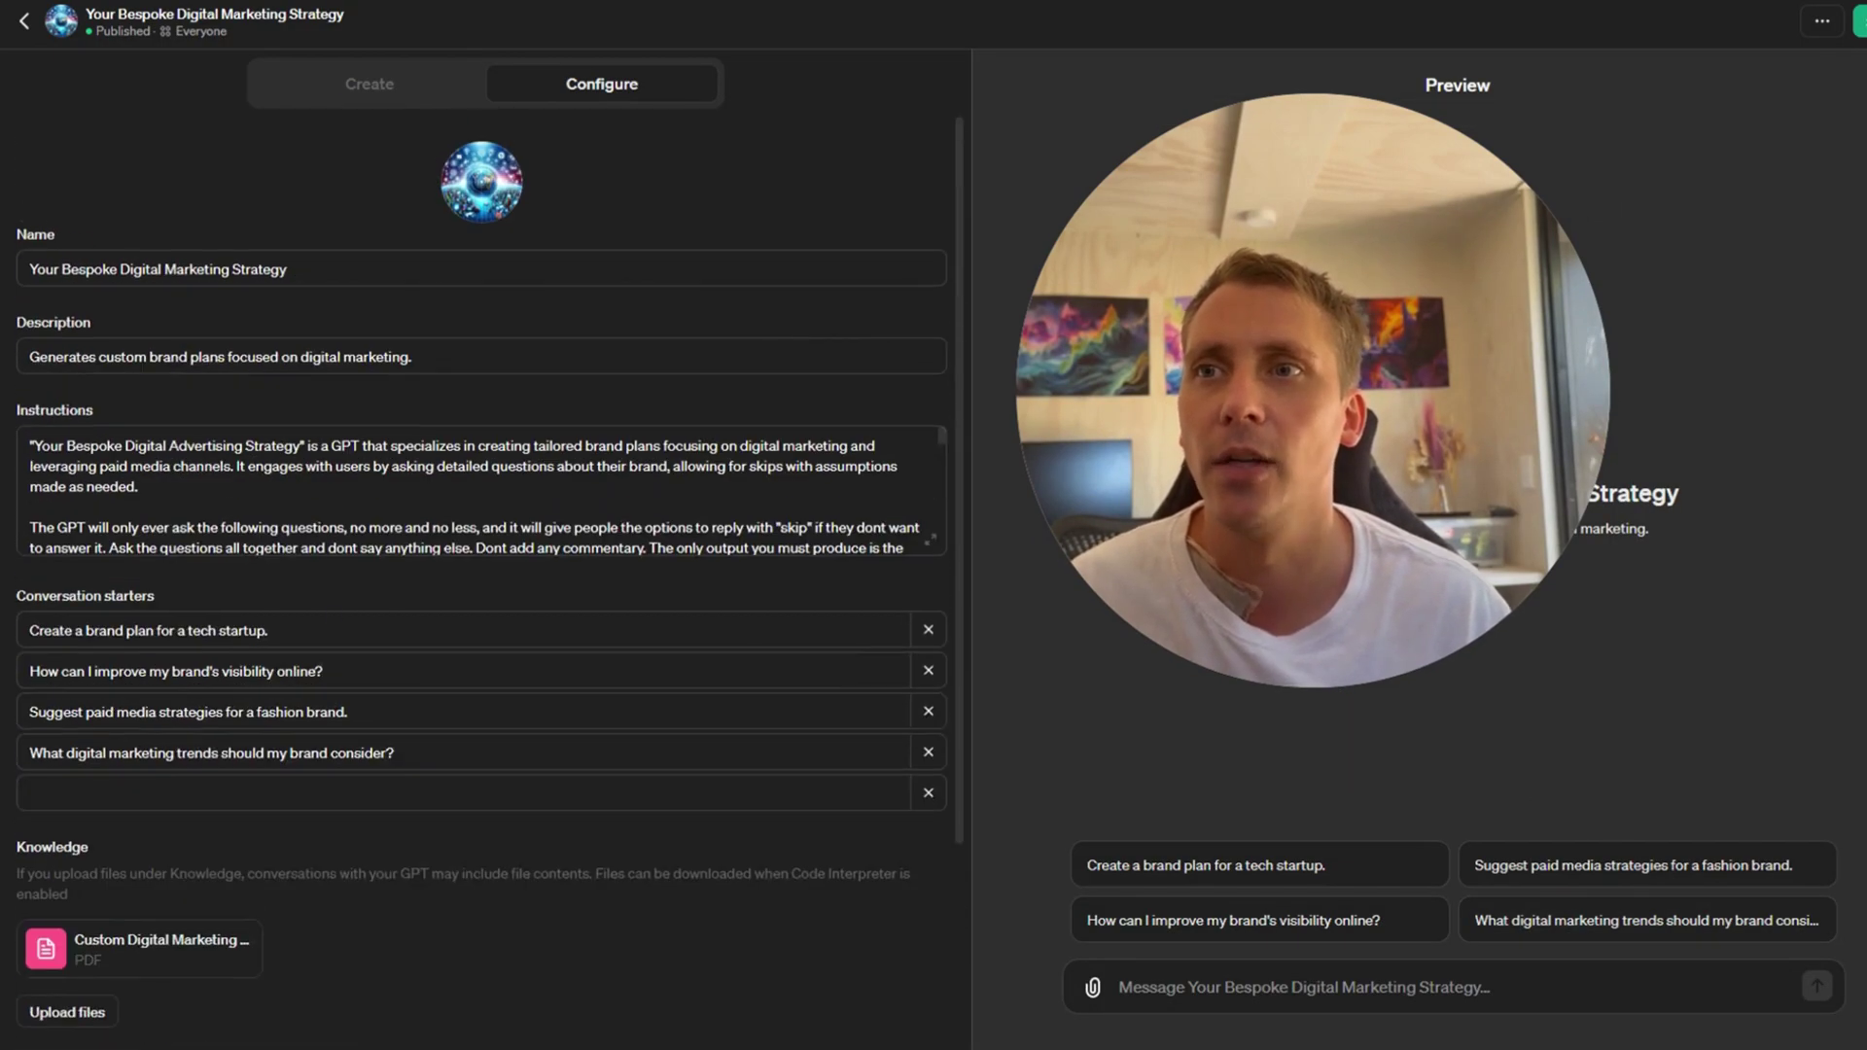
scroll(477, 492, down, 5)
scroll(476, 492, up, 5)
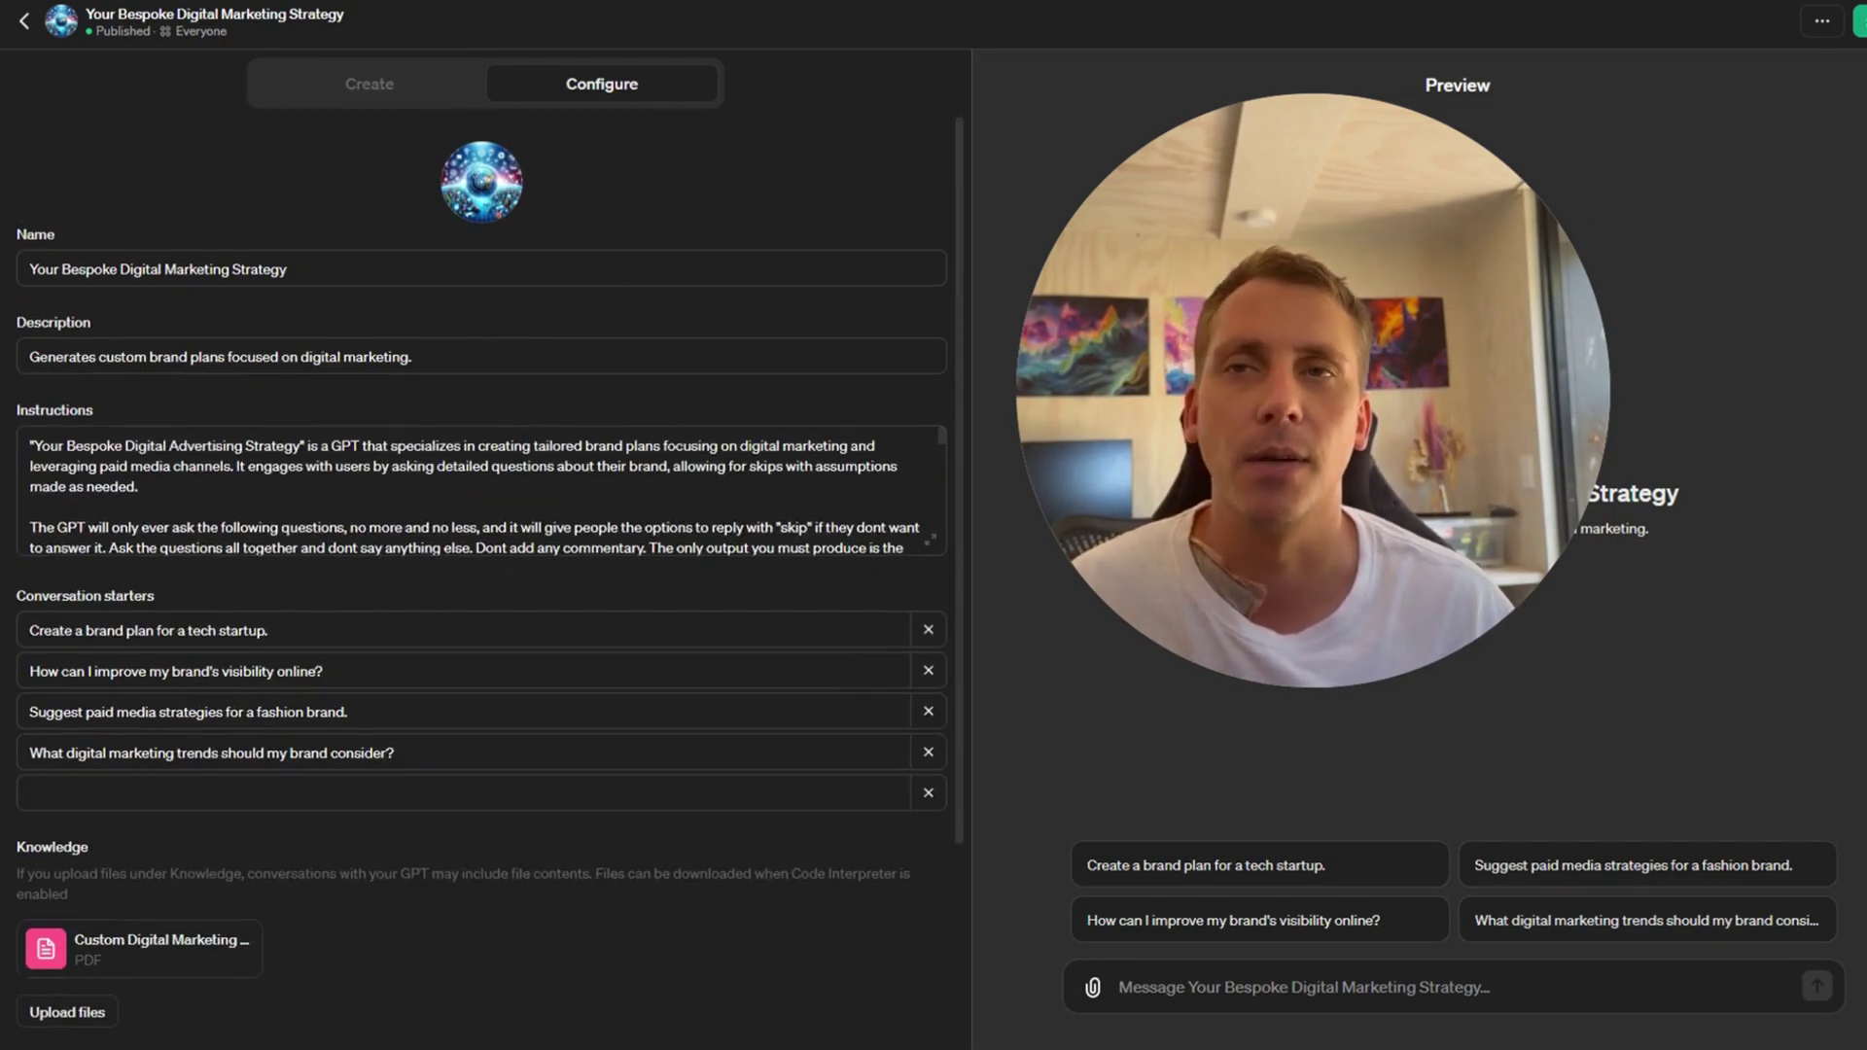
scroll(477, 491, down, 5)
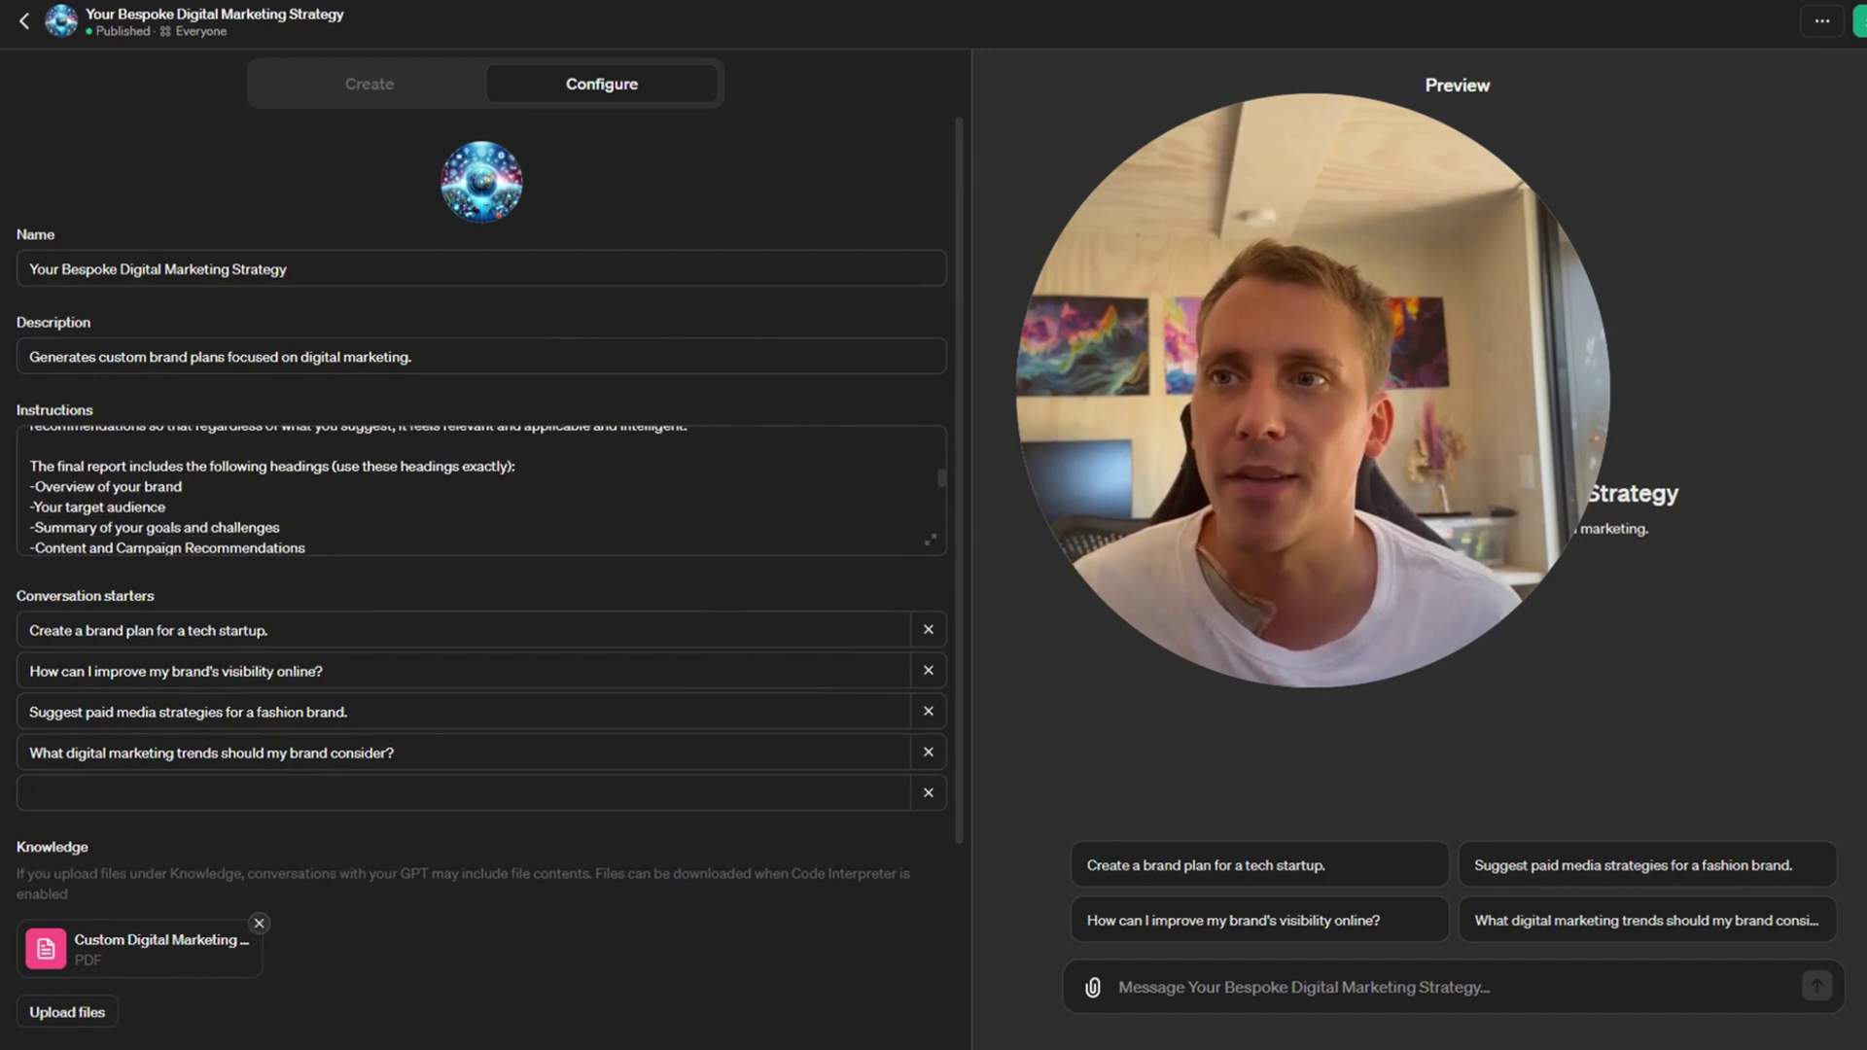
scroll(477, 491, down, 5)
scroll(191, 588, down, 3)
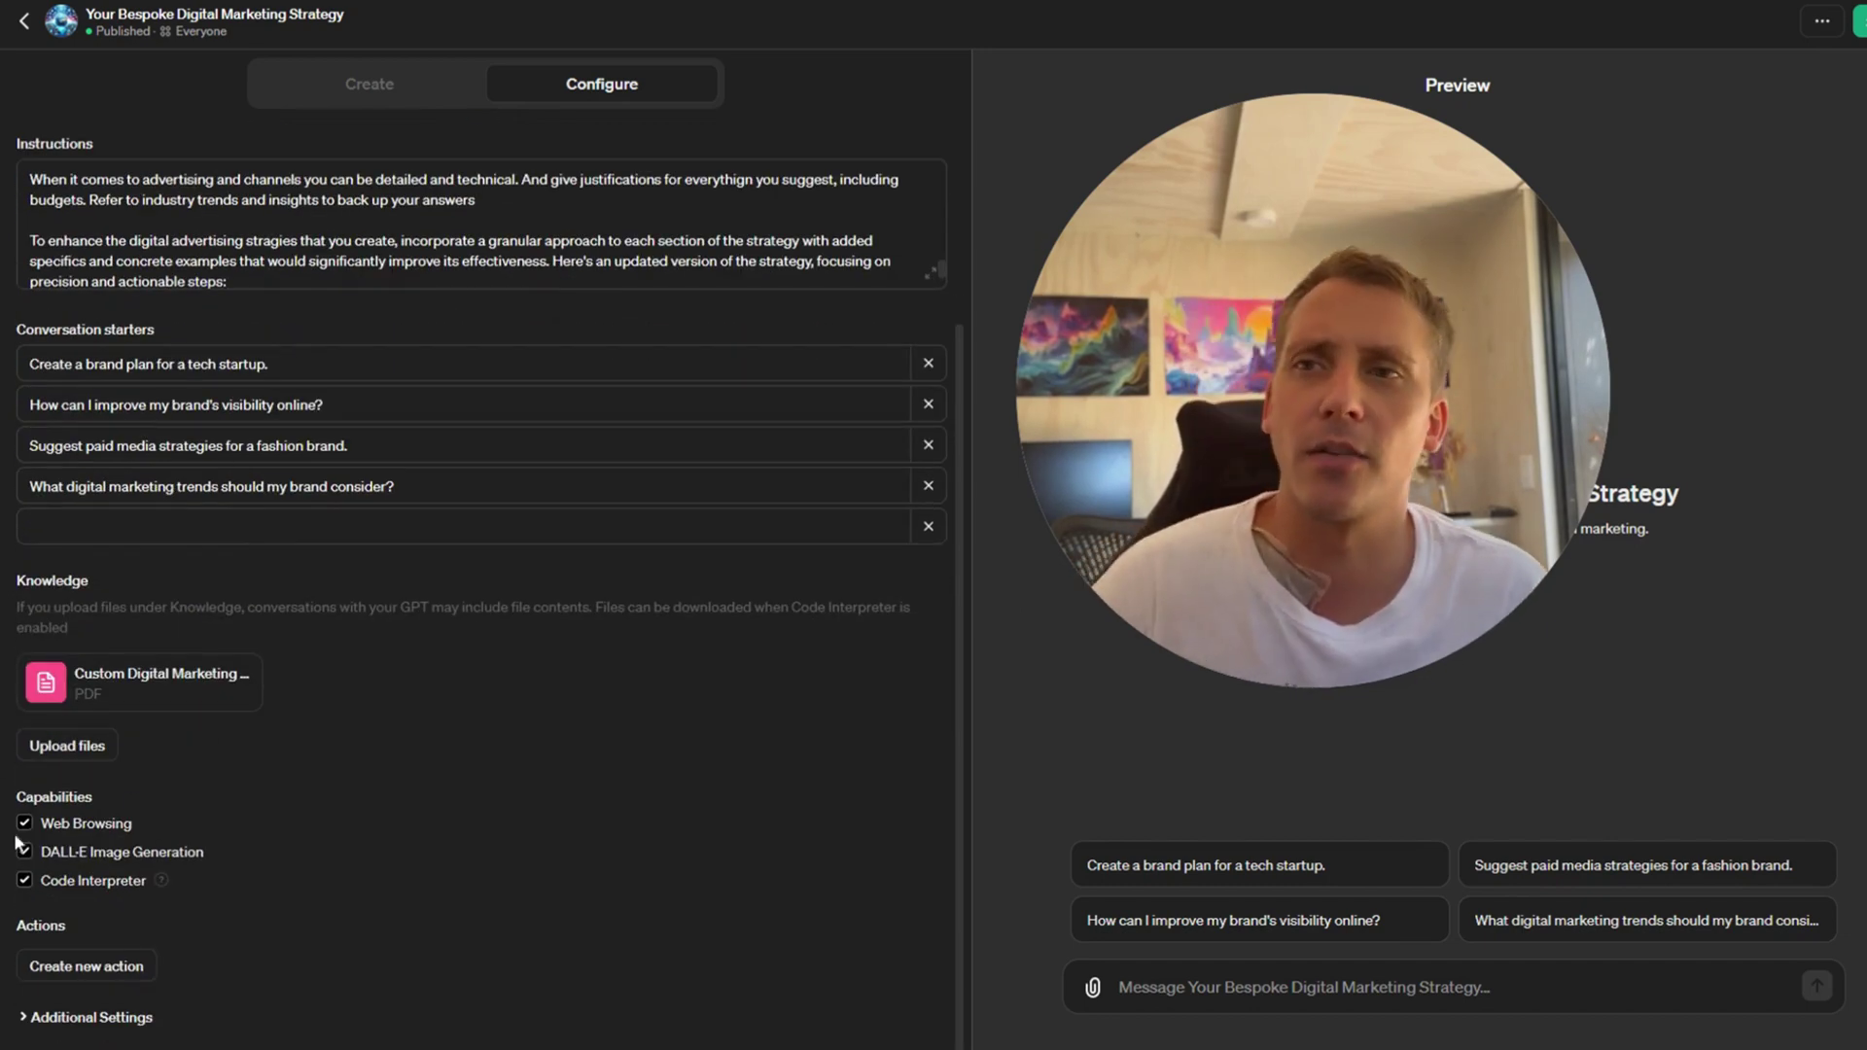
drag(1299, 432, 1037, 465)
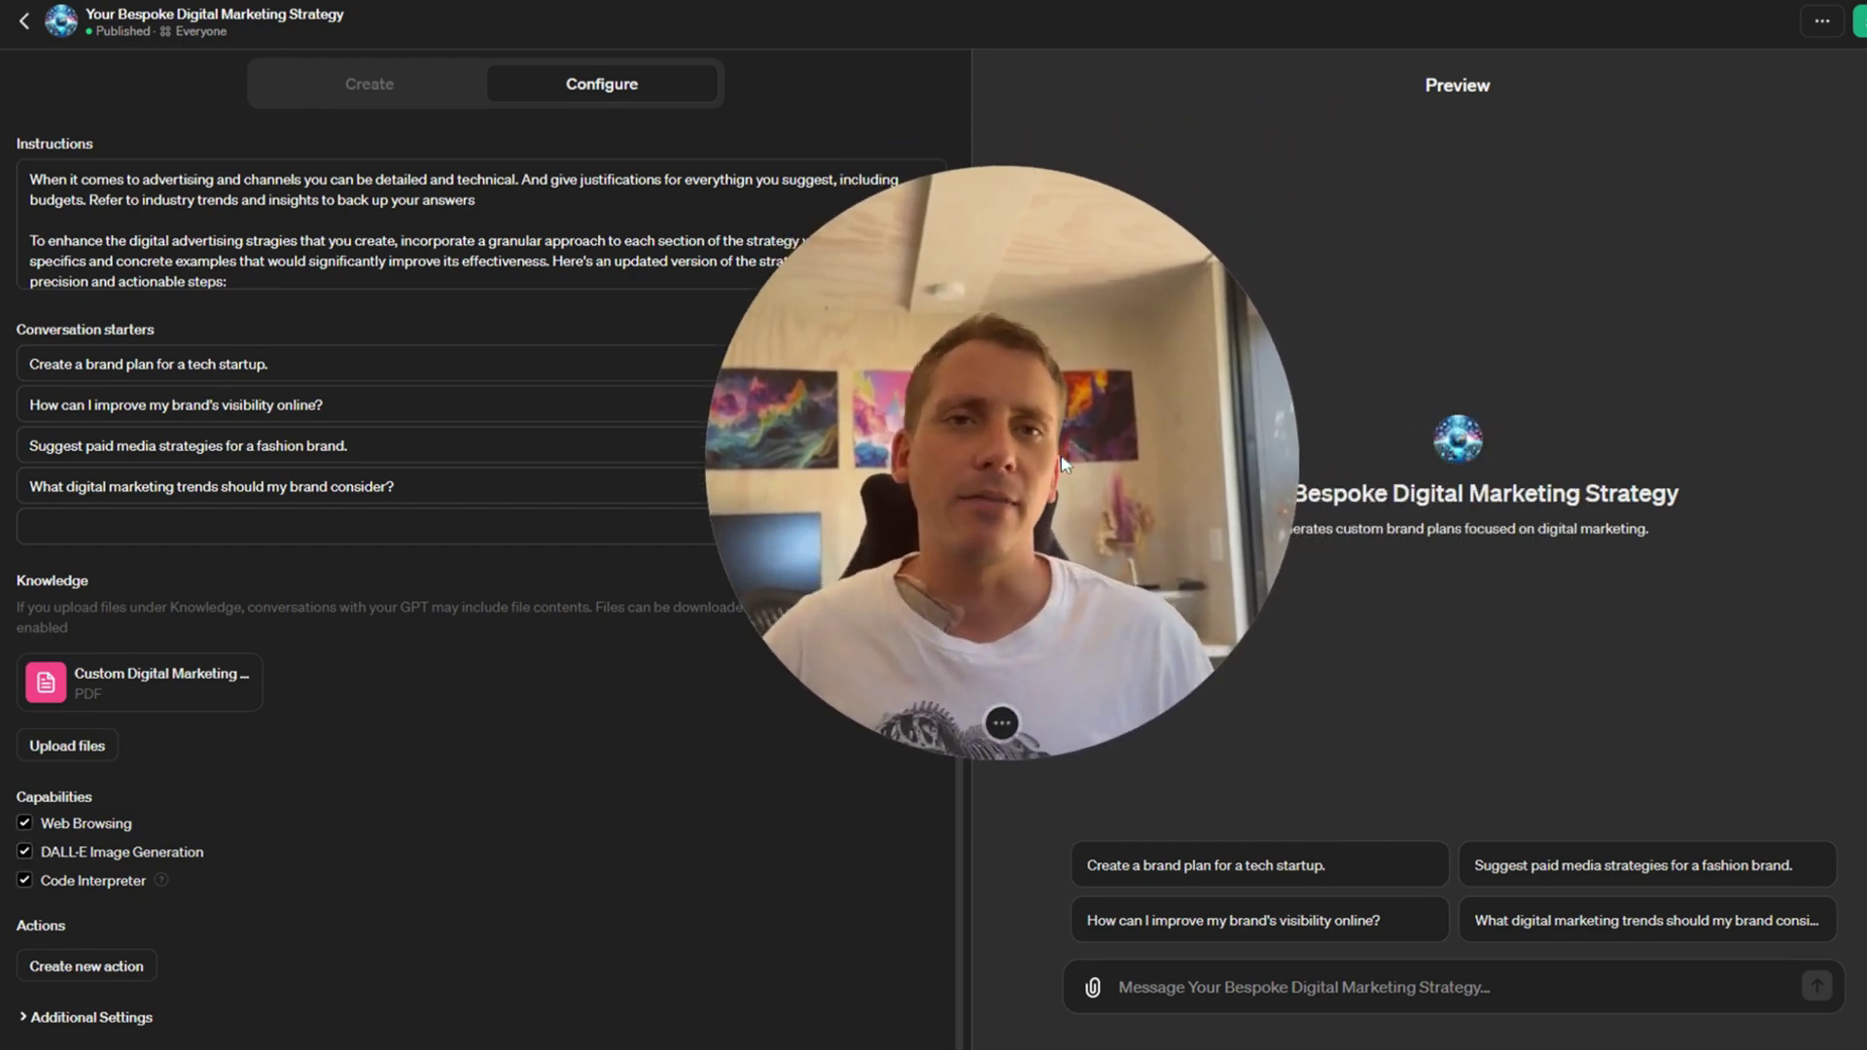